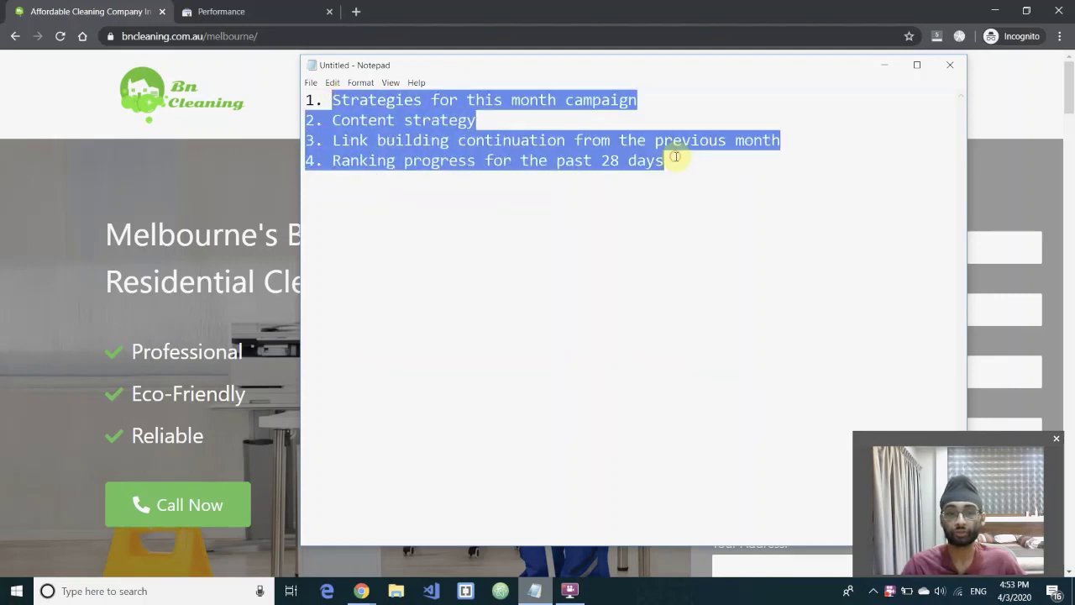
- Review the four agenda items one by one, highlighting each, from this month's campaign strategies to the 28-day ranking progress
click(524, 160)
drag(326, 102, 636, 104)
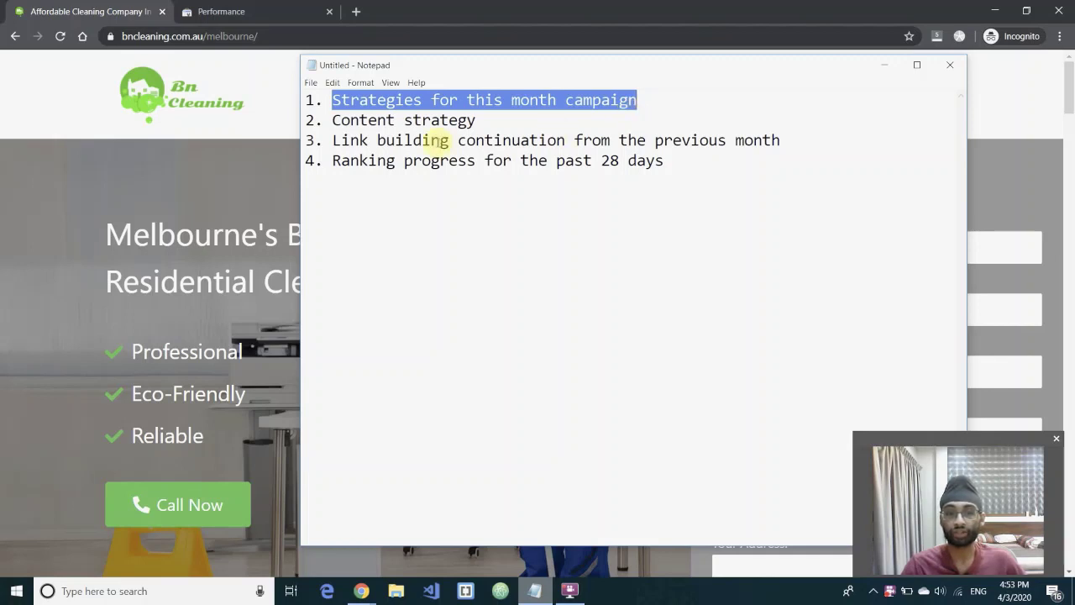
drag(331, 125, 482, 125)
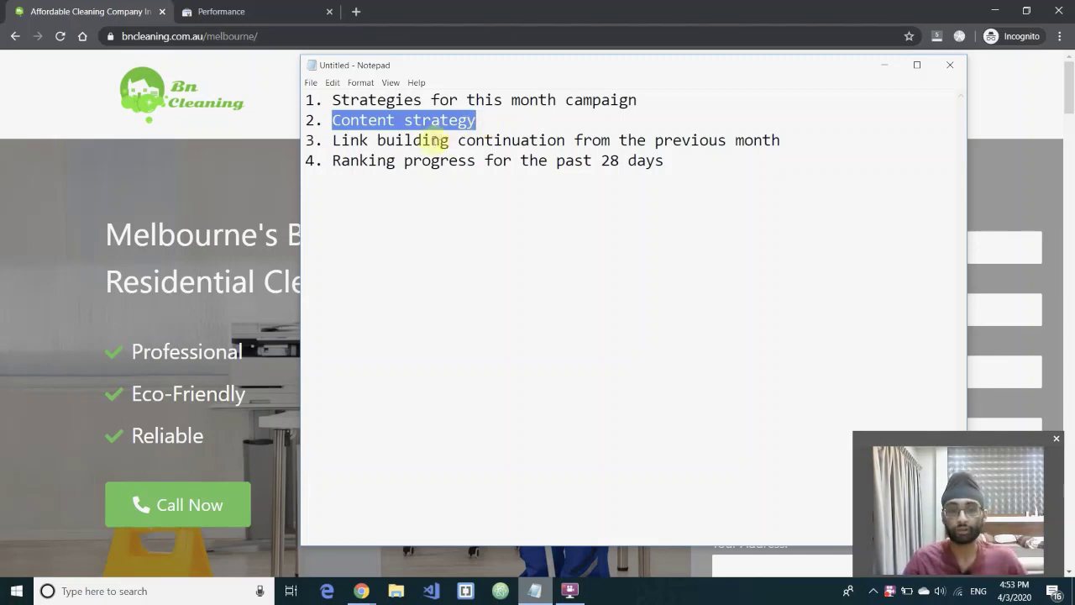
click(395, 140)
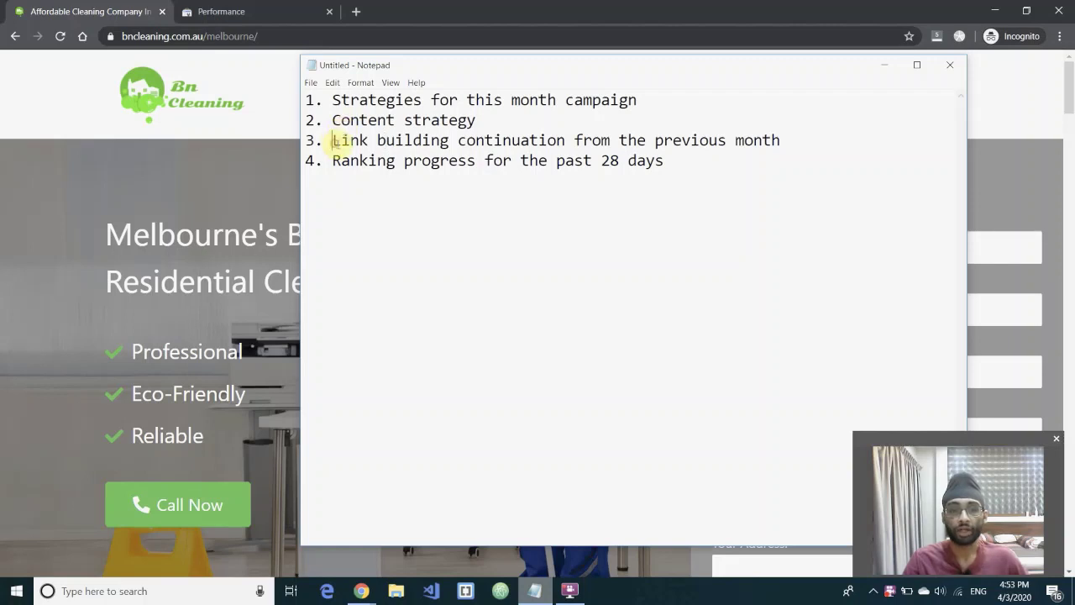
drag(335, 141, 782, 138)
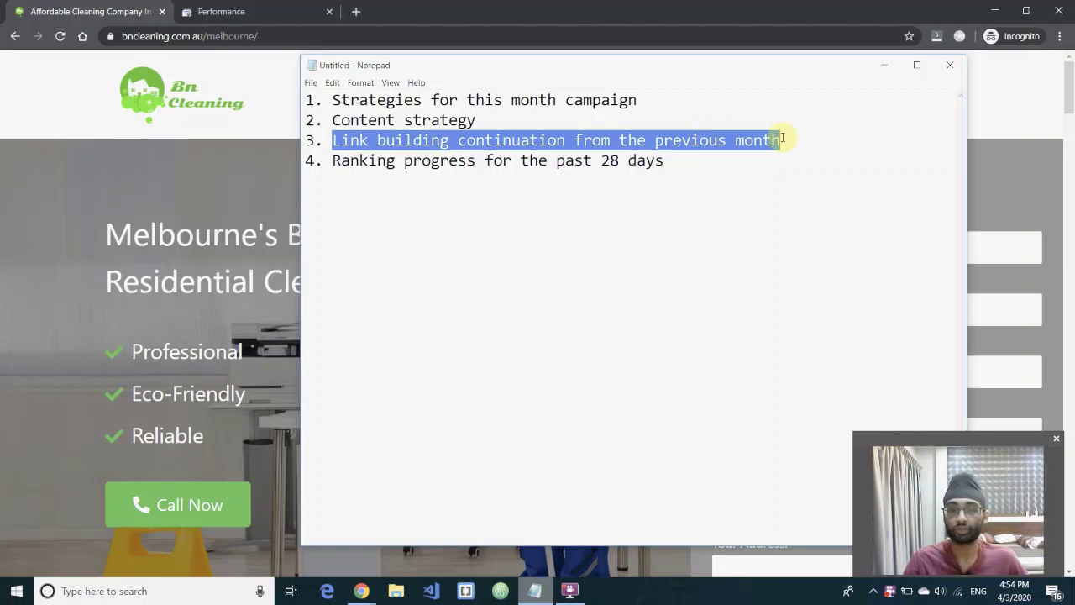
click(727, 141)
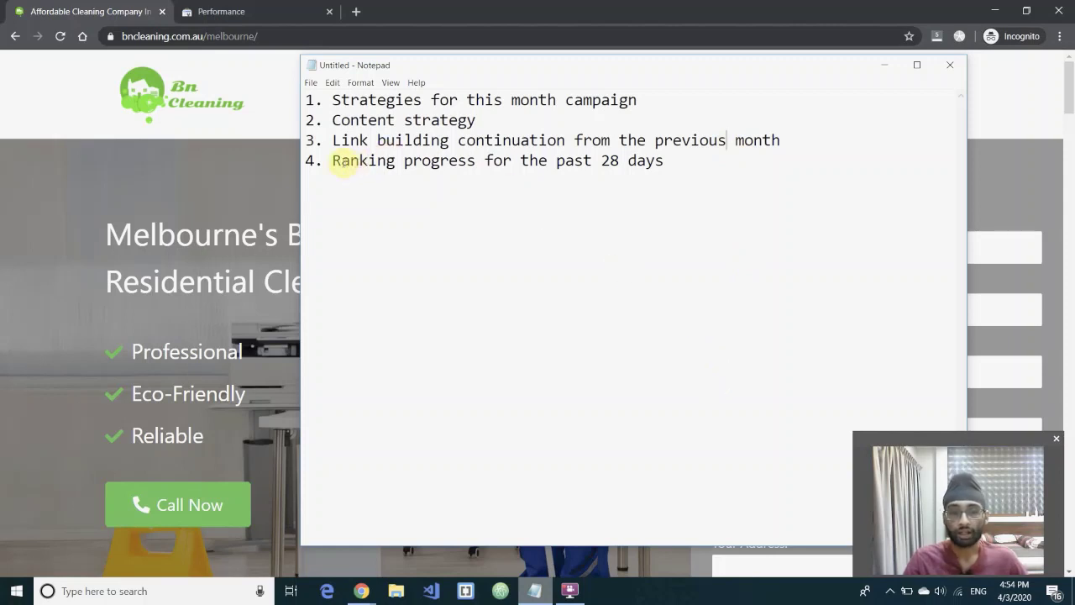
drag(334, 160, 675, 156)
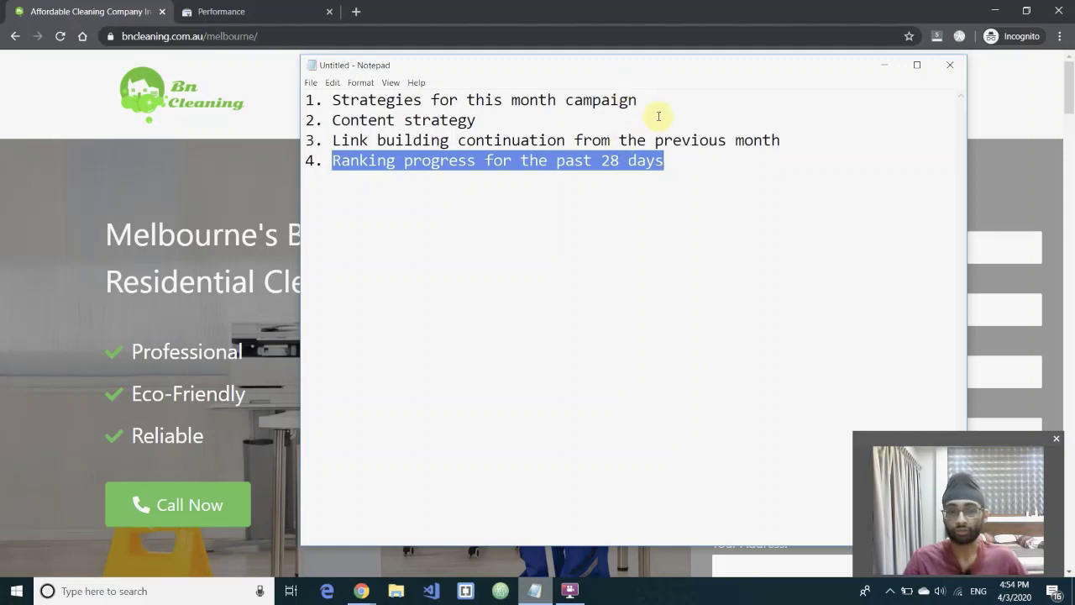
- Shift the notes window slightly and insert four blank lines between the first agenda item and "2. Content strategy"
drag(647, 72, 624, 87)
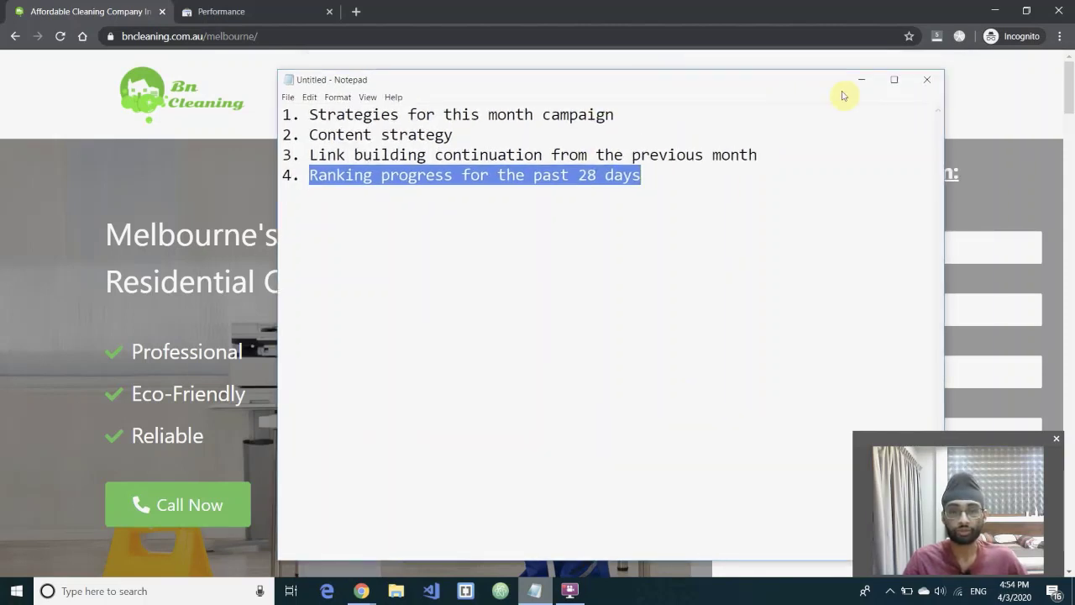
click(653, 117)
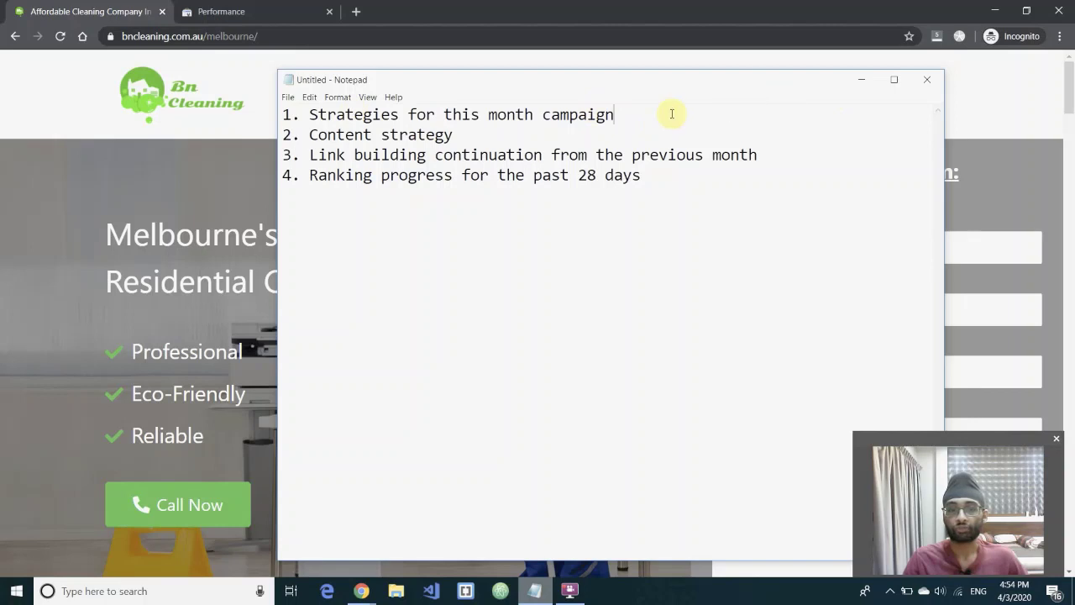
key(Return)
key(Return)
key(Return)
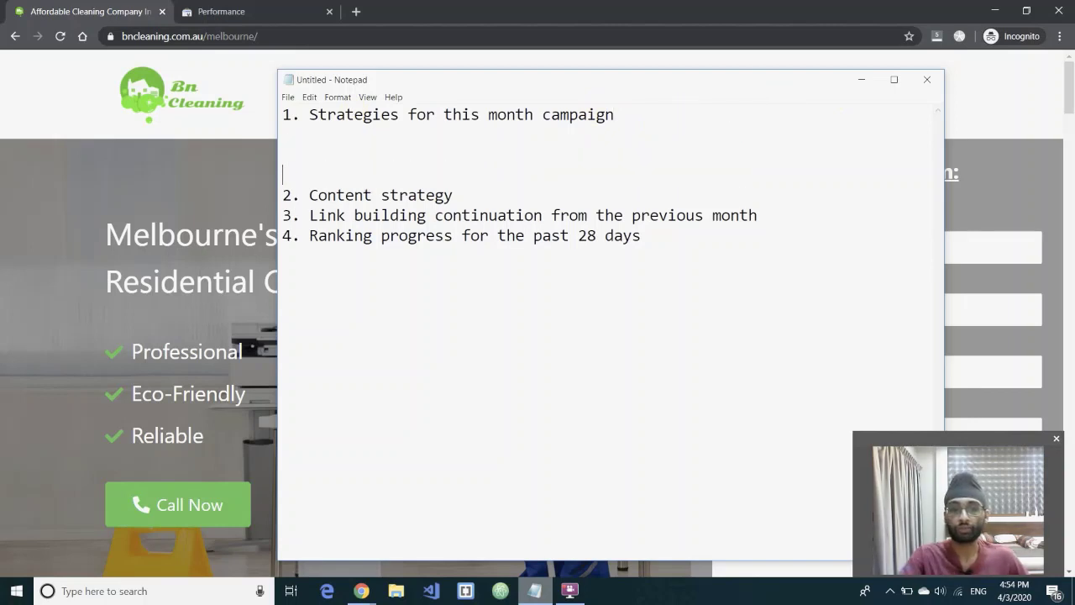
key(Up)
key(Return)
key(Up)
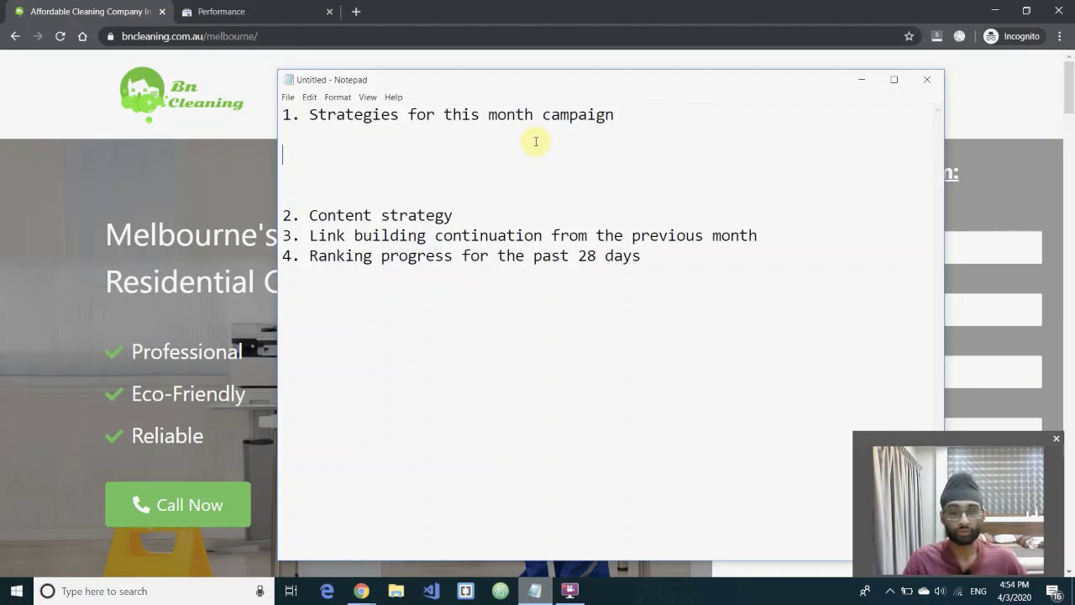
- Write the note "-focusing on improving the on-page and add more blog content" under the campaign strategies item
text(-)
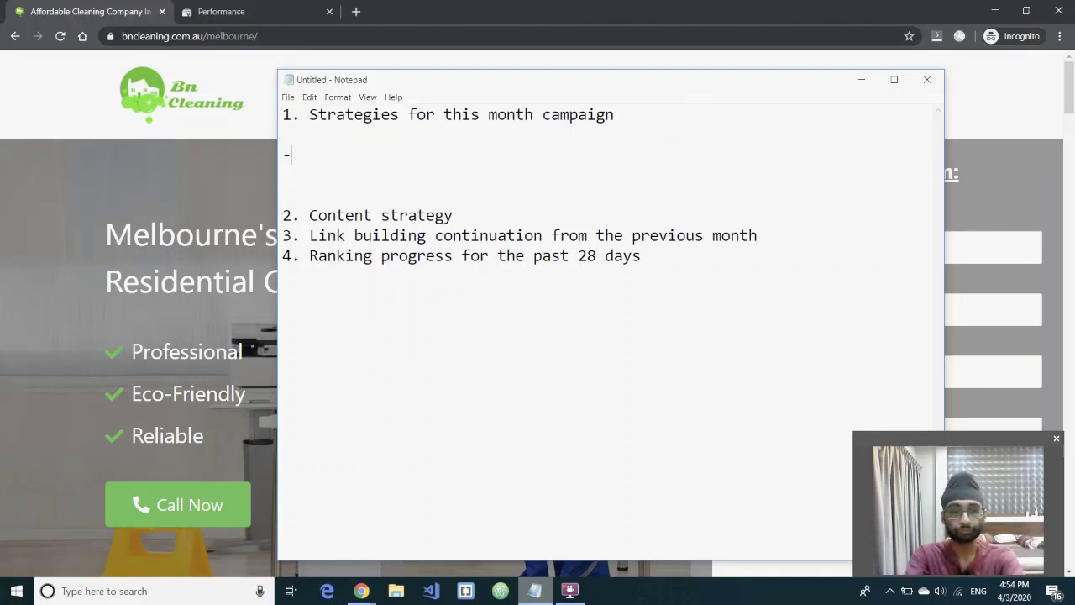
text(foc)
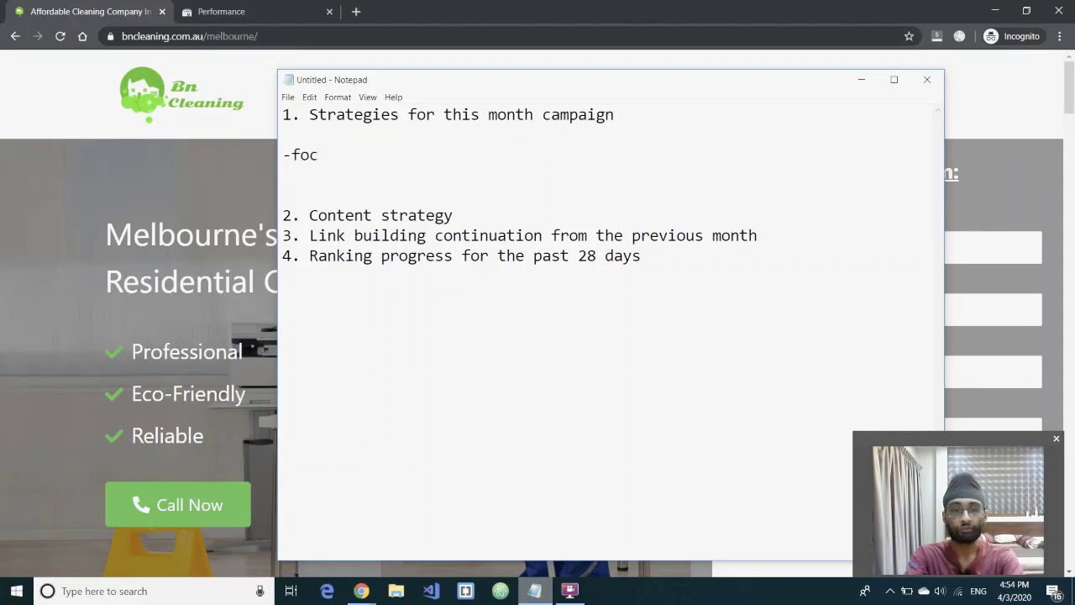
text(using on)
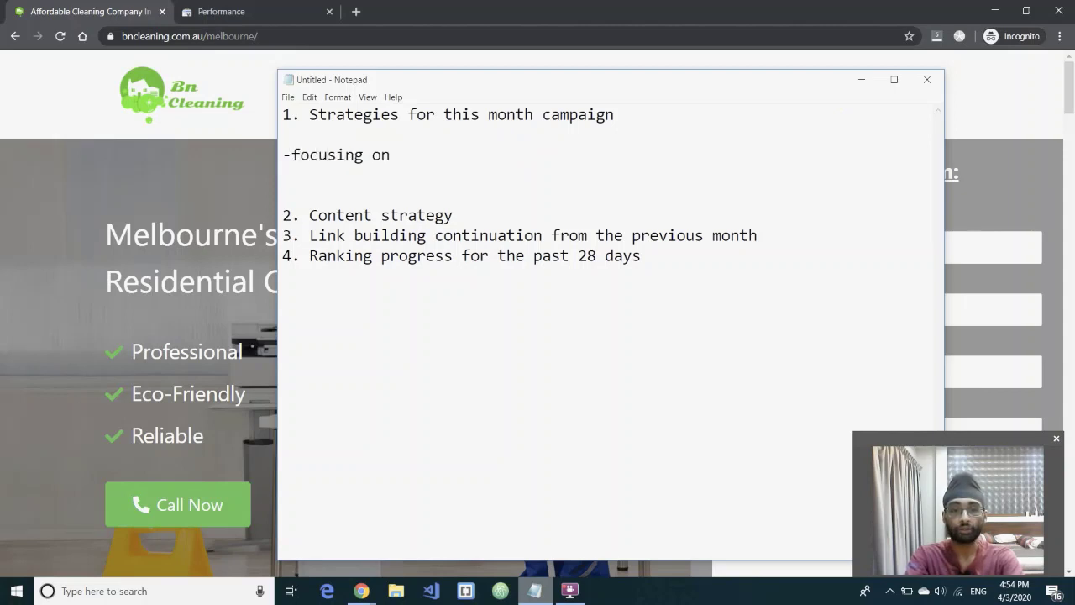
text( impro)
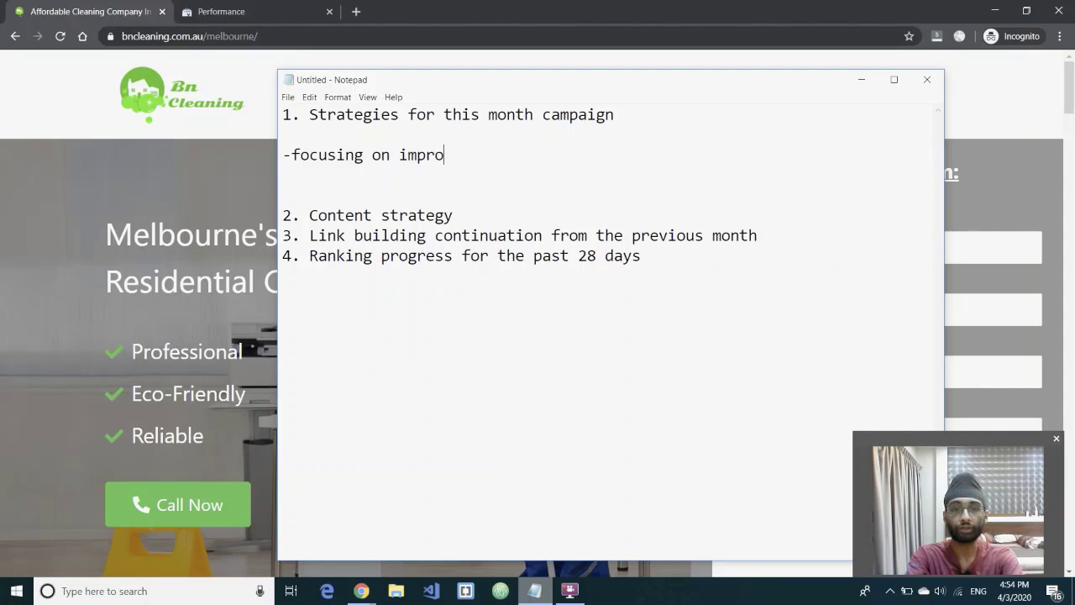
text(ving the o)
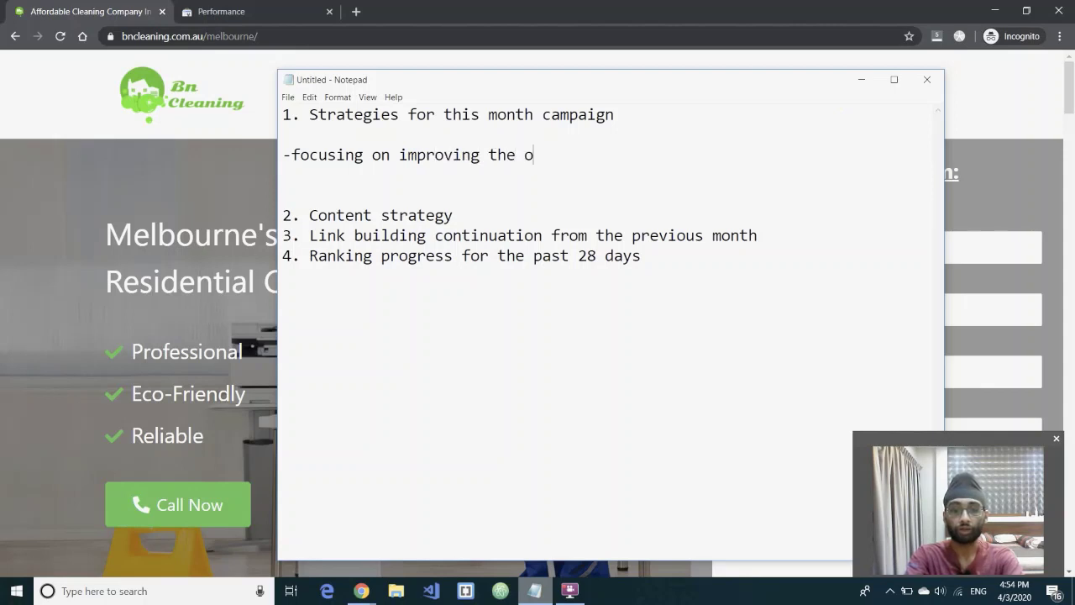
text(n-page and add more b)
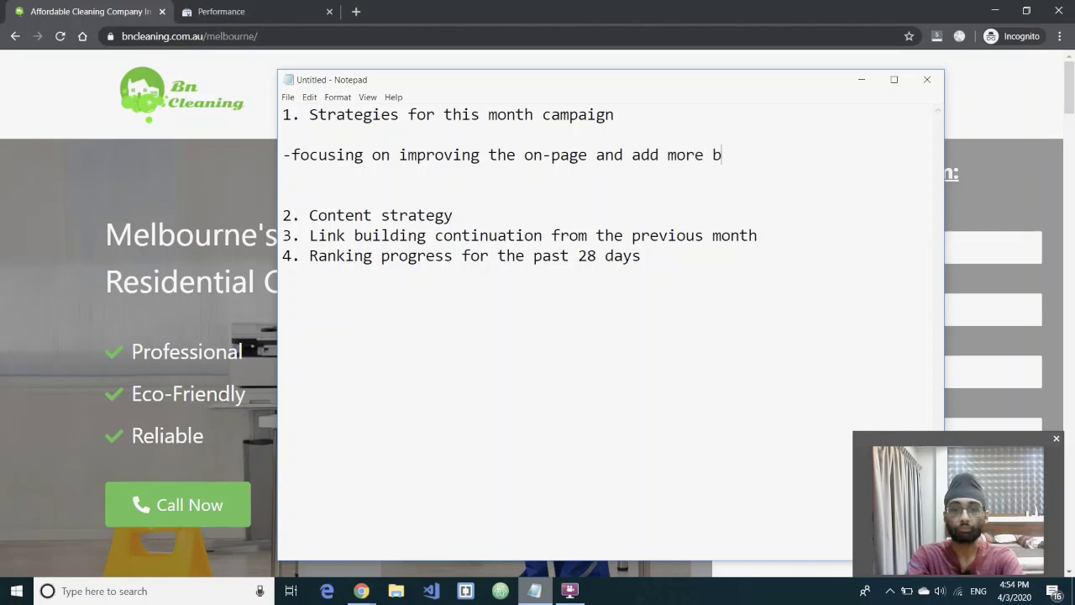
text(log content)
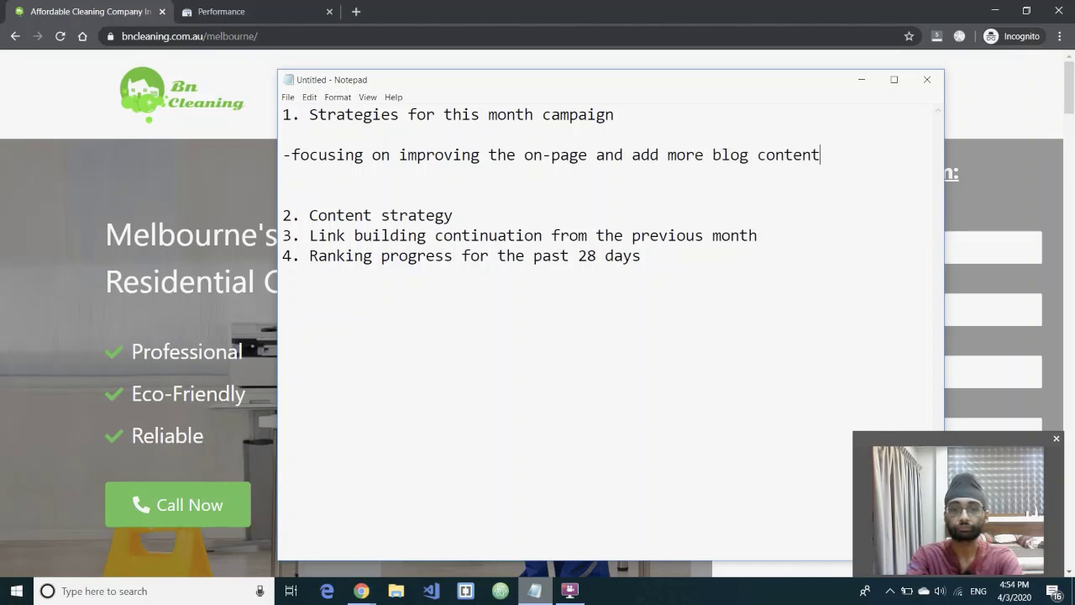
- Review the new strategy note, highlighting the on-page part and the words "blog content"
drag(495, 153, 578, 161)
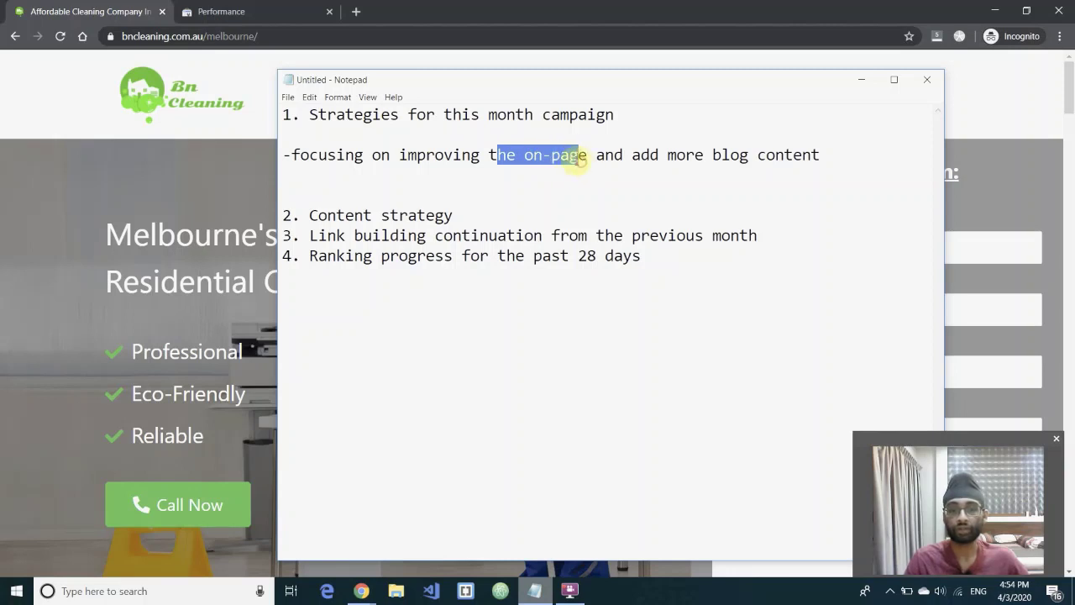
drag(479, 208, 305, 214)
click(498, 166)
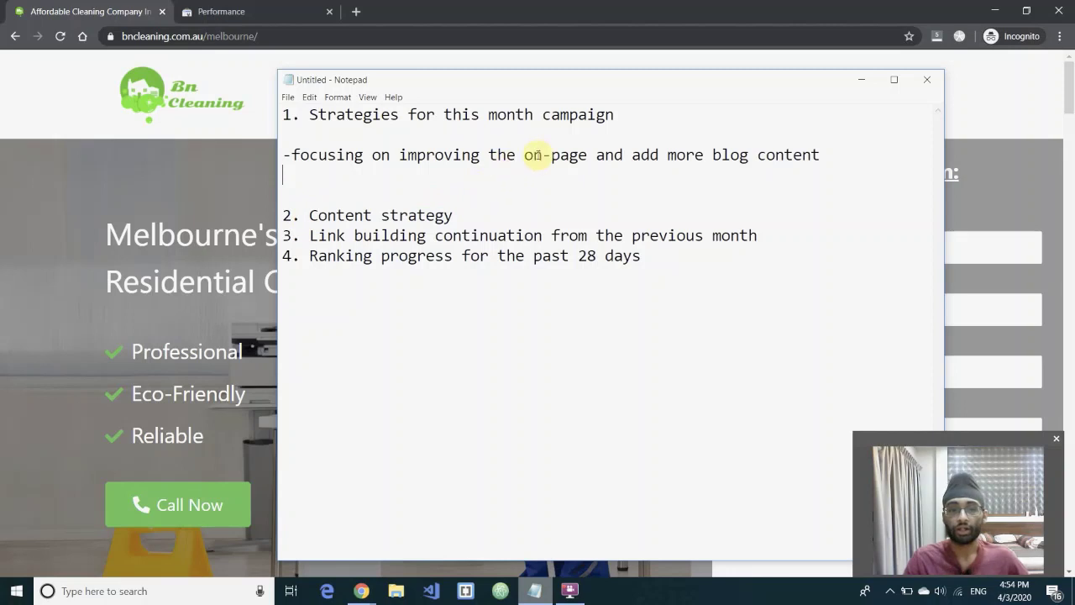
drag(587, 155, 819, 154)
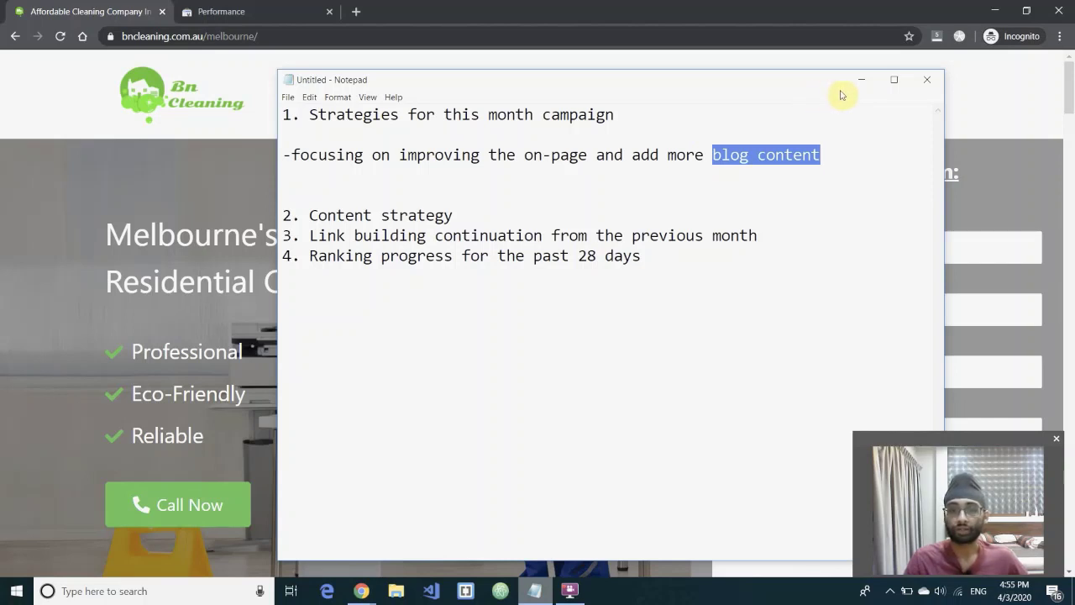
click(844, 115)
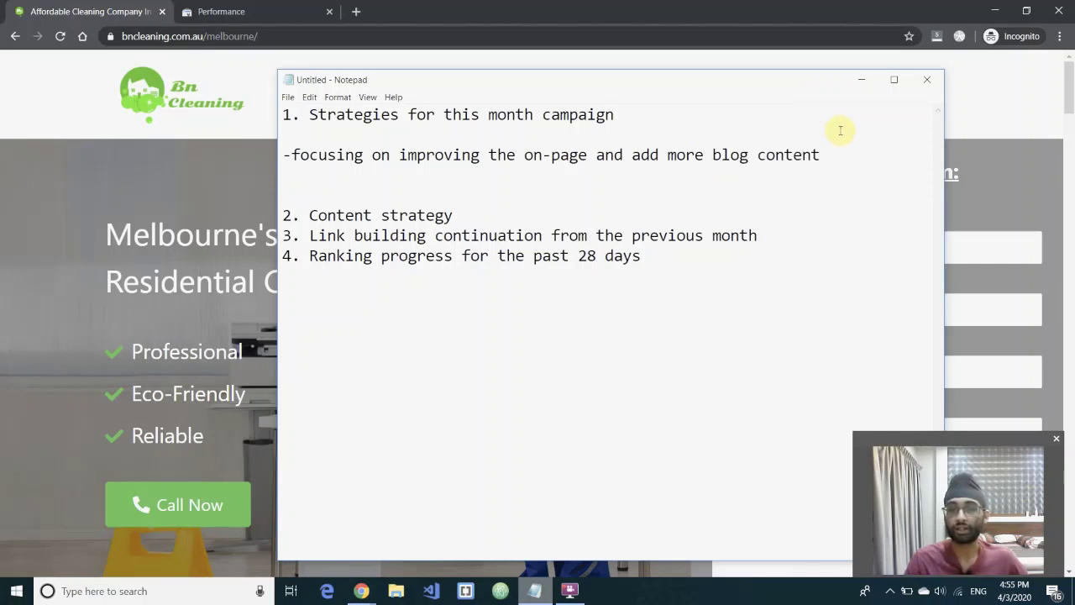
- Minimize the notes and go from the Melbourne page to the bncleaning.com.au home page and on to its blog
click(861, 79)
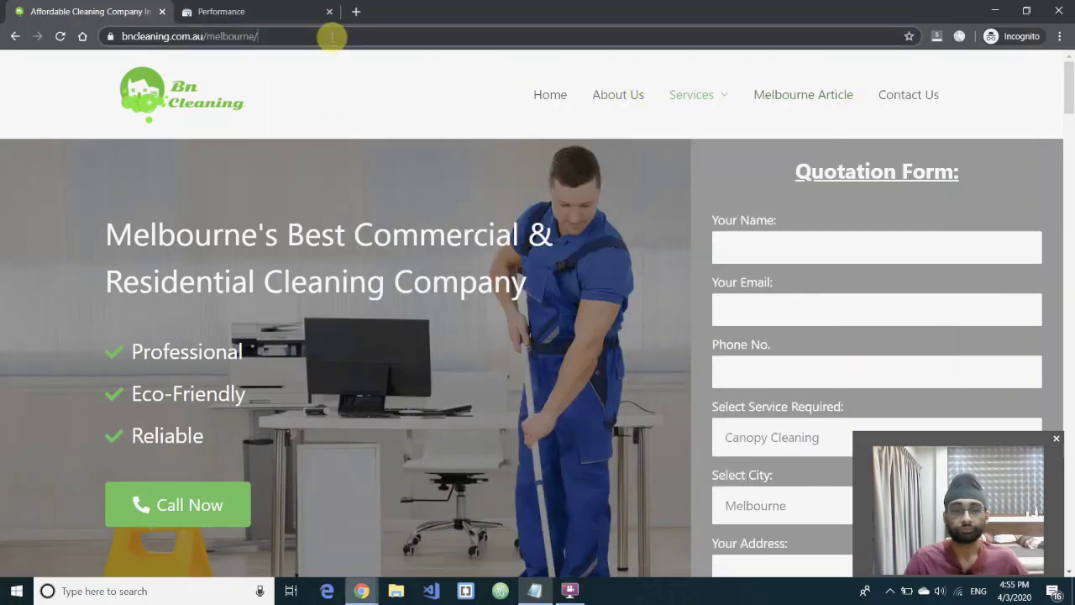
drag(336, 36, 240, 36)
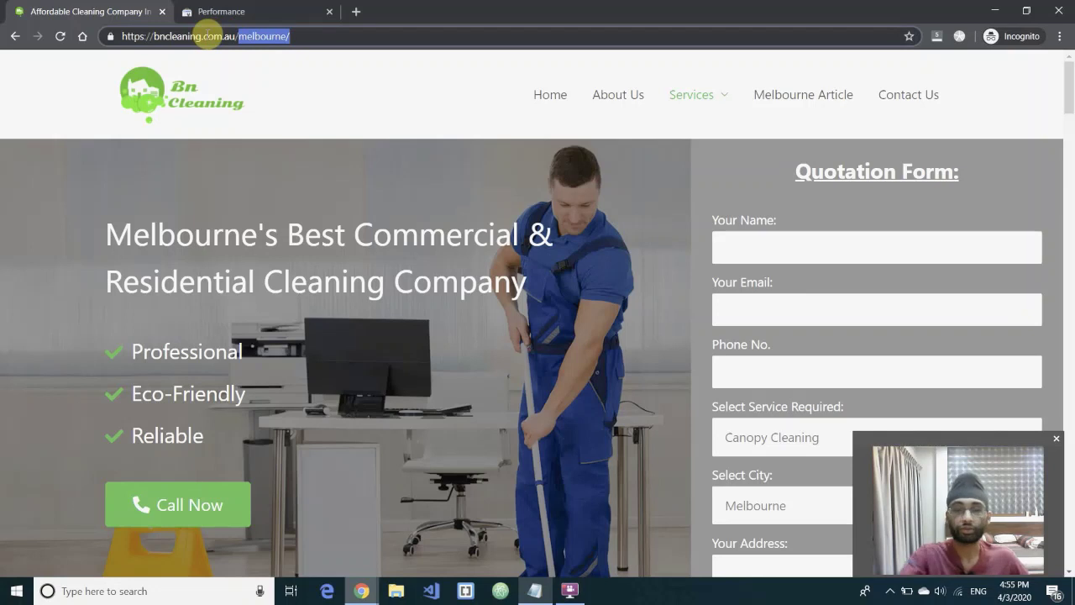
key(BackSpace)
key(Return)
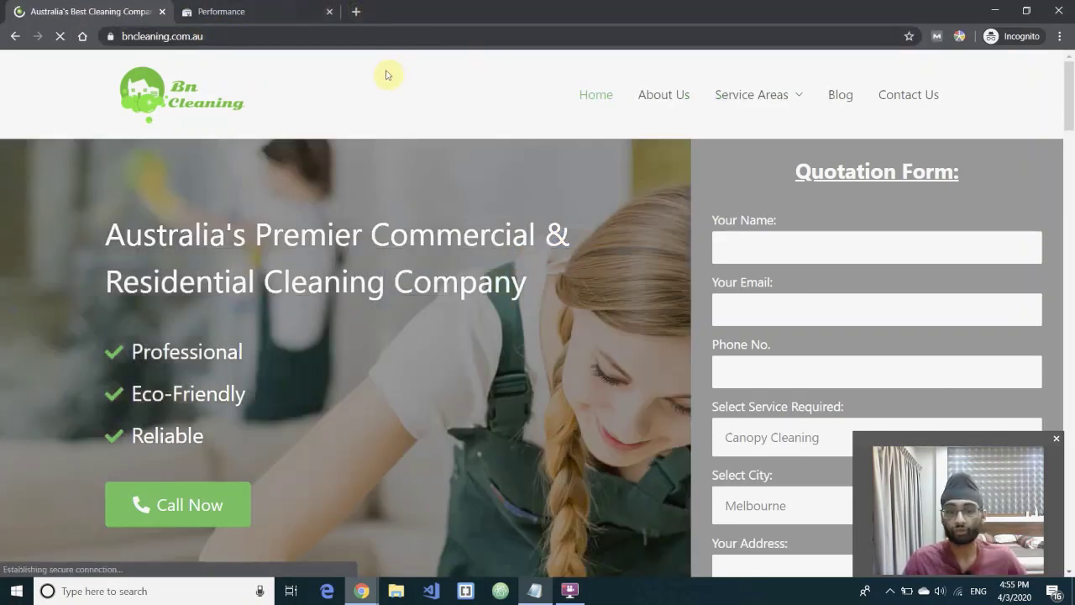
click(839, 95)
- Examine the article titles and categories in the blog listing, from the office cleaning tips down to the tile floor guide
scroll(176, 195, down, 2)
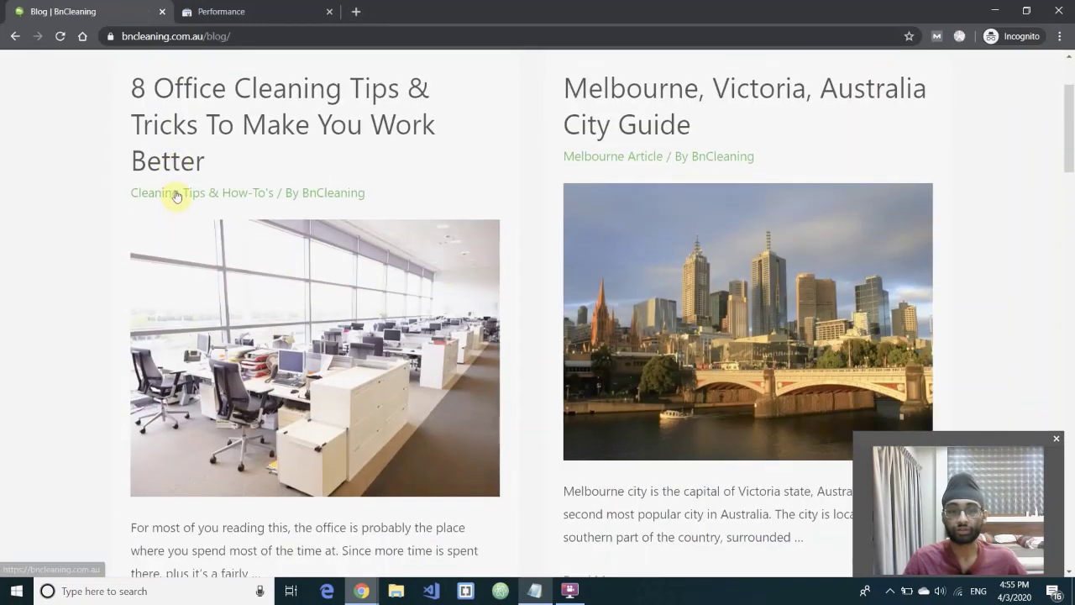
scroll(131, 192, up, 2)
scroll(272, 209, down, 2)
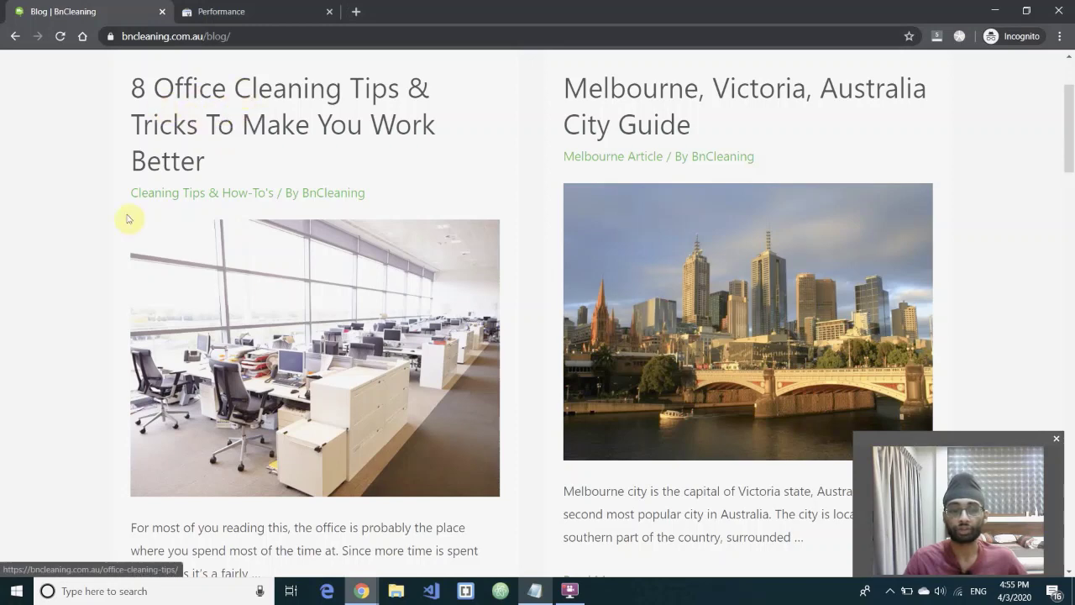
scroll(143, 277, down, 1)
scroll(160, 210, up, 2)
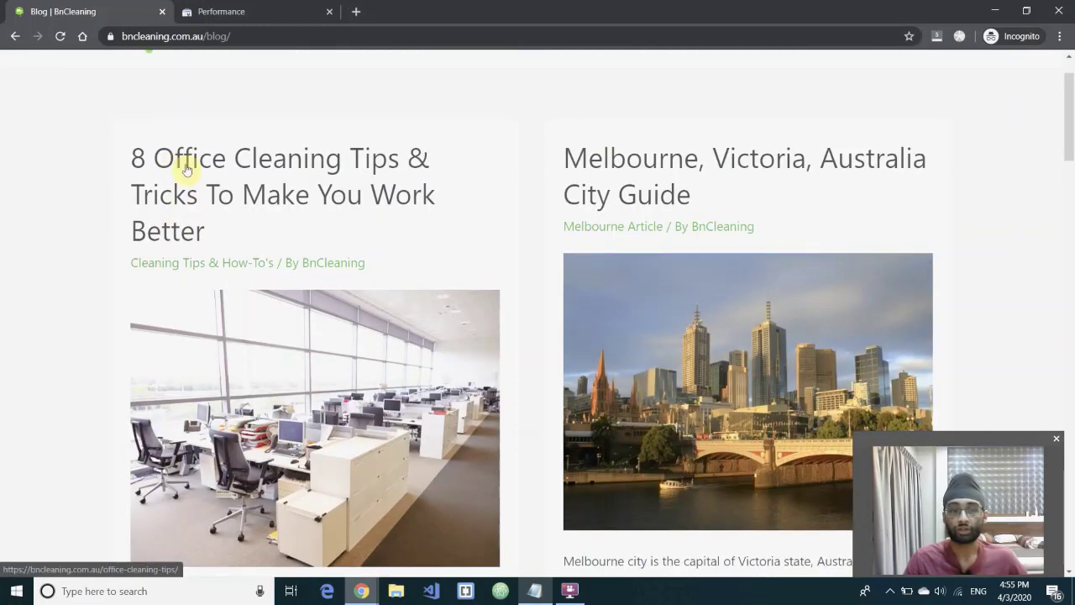
scroll(372, 197, down, 3)
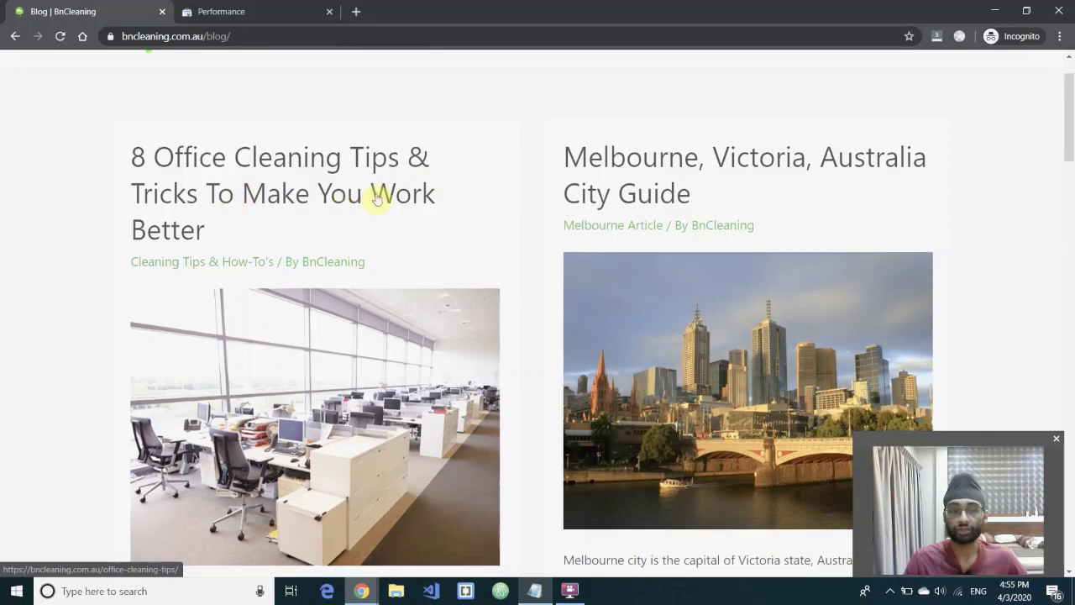
scroll(376, 199, down, 4)
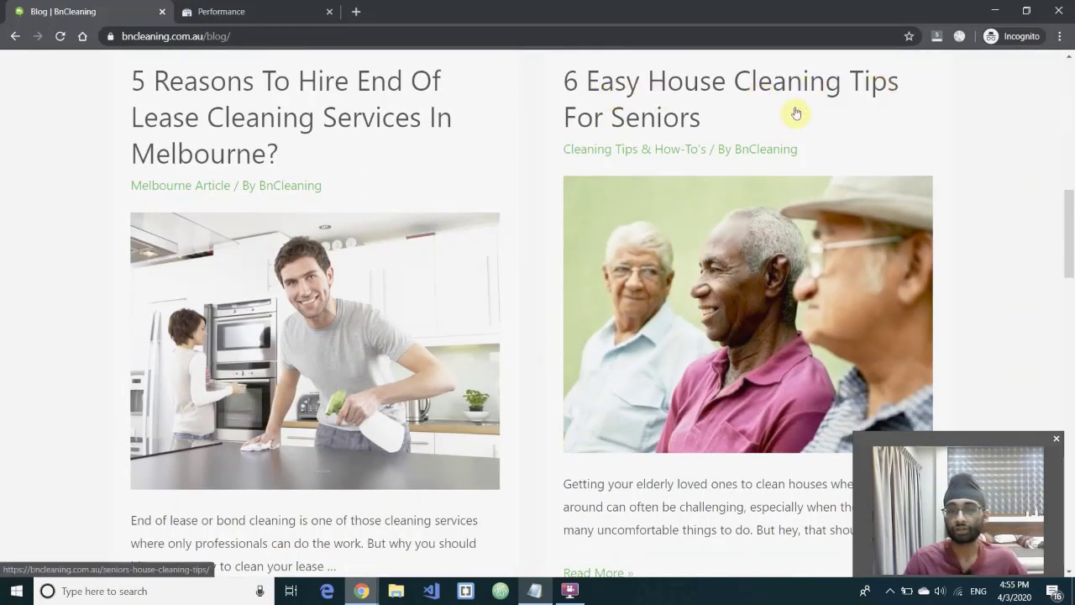
scroll(106, 194, down, 1)
scroll(132, 266, down, 6)
scroll(242, 271, up, 2)
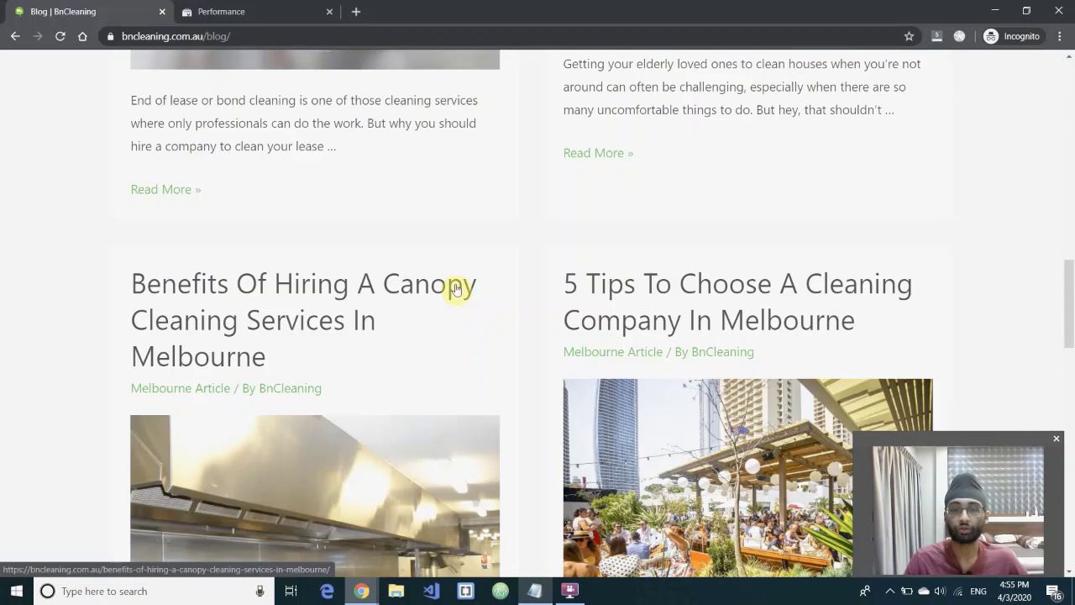
scroll(456, 288, down, 4)
scroll(487, 271, down, 3)
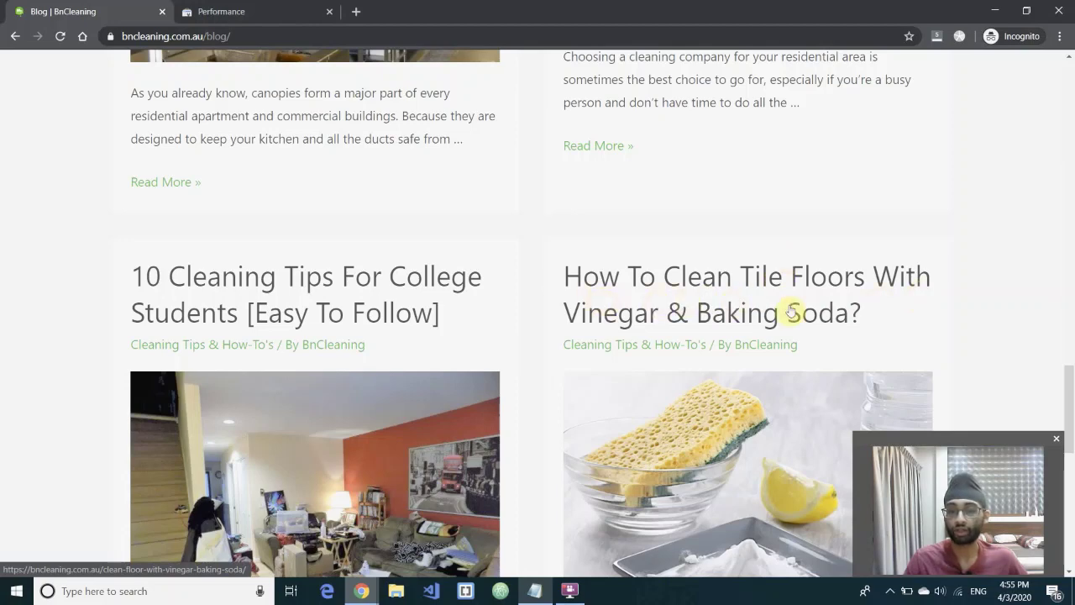
scroll(857, 305, up, 4)
scroll(856, 305, down, 4)
scroll(722, 372, up, 2)
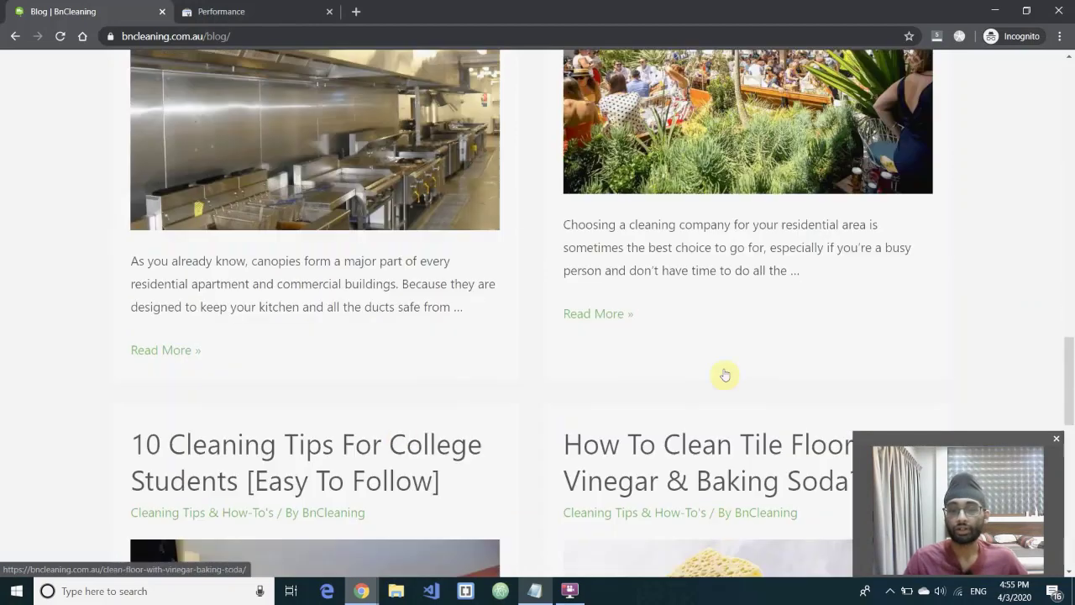
scroll(398, 462, up, 8)
scroll(605, 247, down, 3)
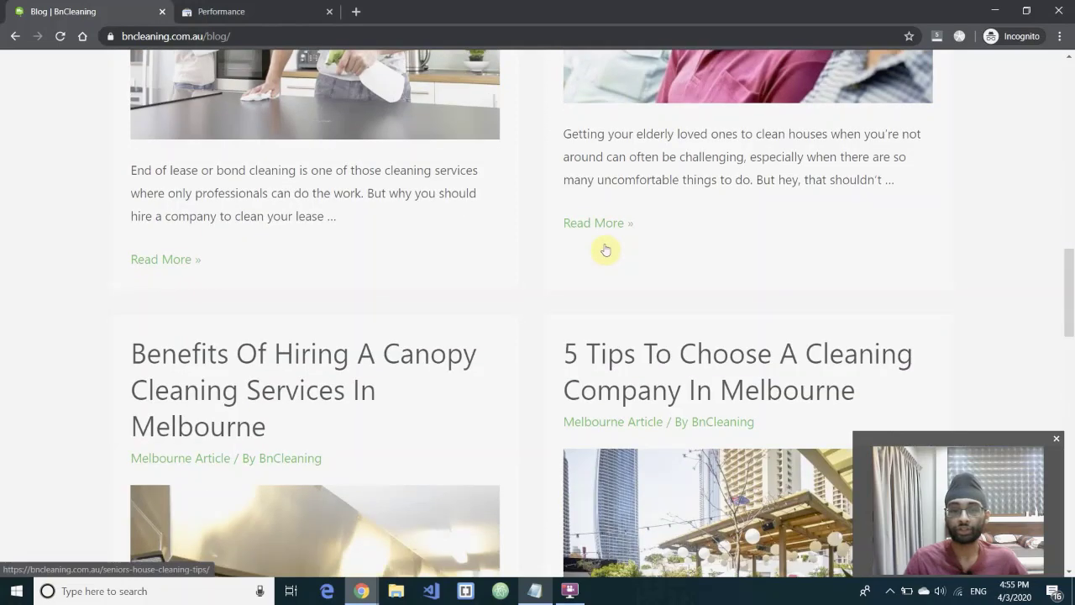
scroll(546, 302, up, 3)
scroll(510, 355, up, 8)
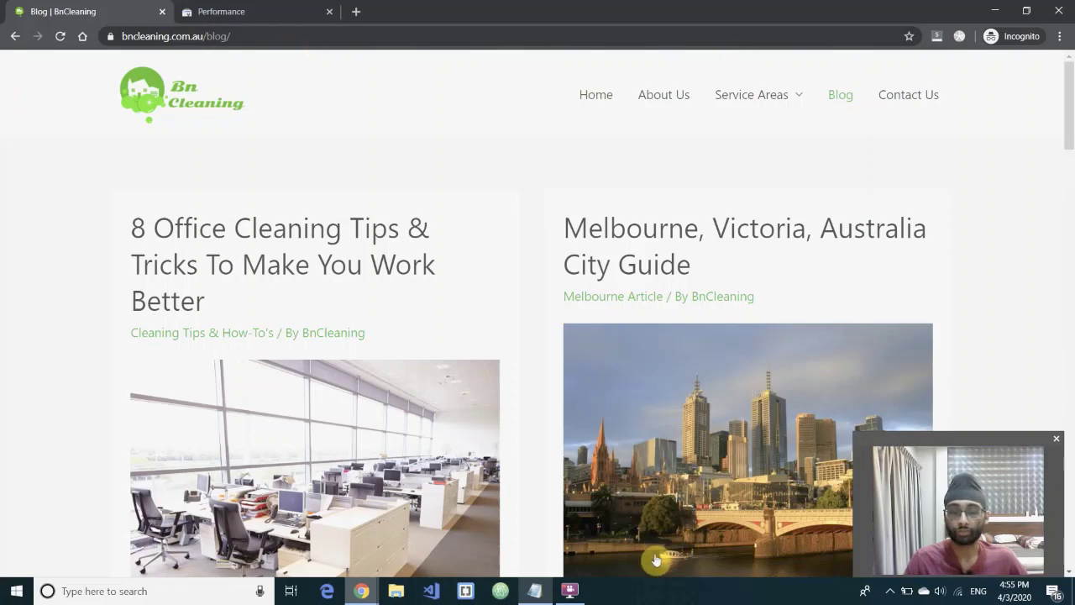
scroll(648, 240, down, 4)
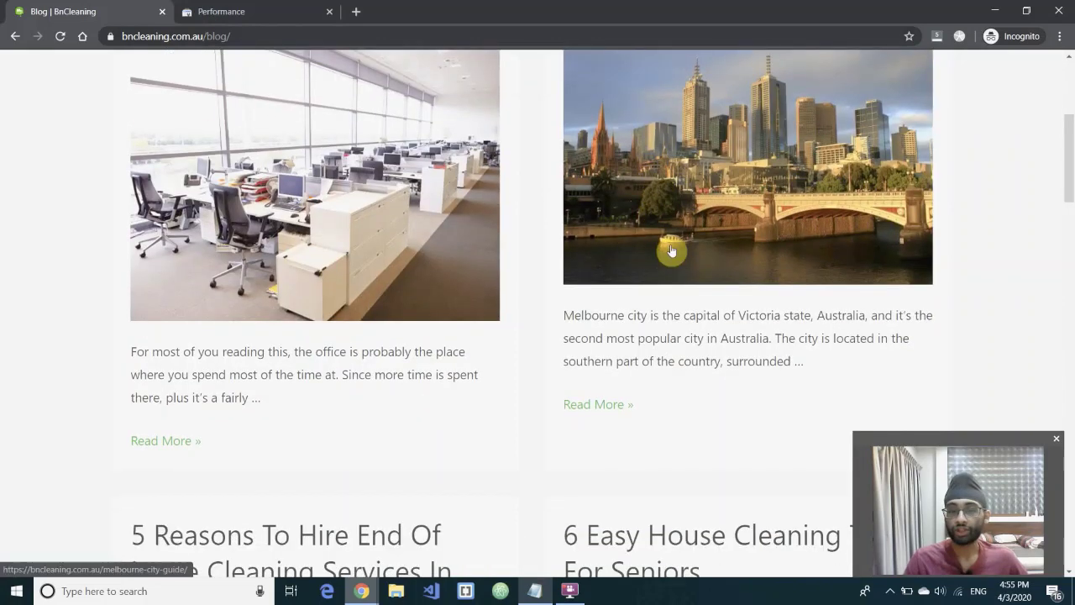
- Review the blog's article cards, from the office cleaning and Melbourne city guide posts to the end of lease and seniors' cleaning posts
scroll(671, 250, down, 4)
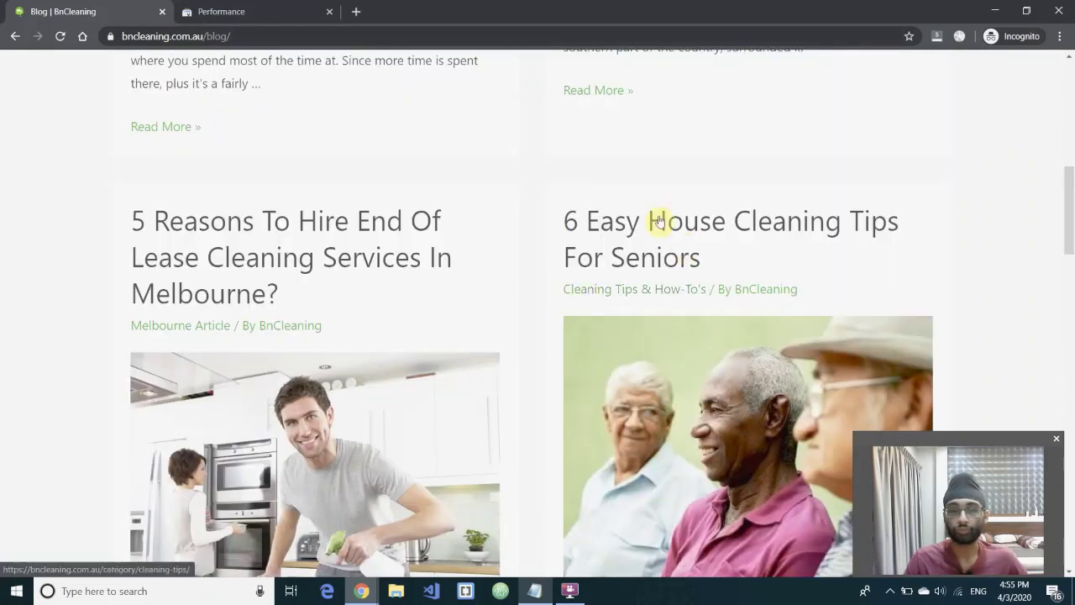
scroll(616, 240, down, 3)
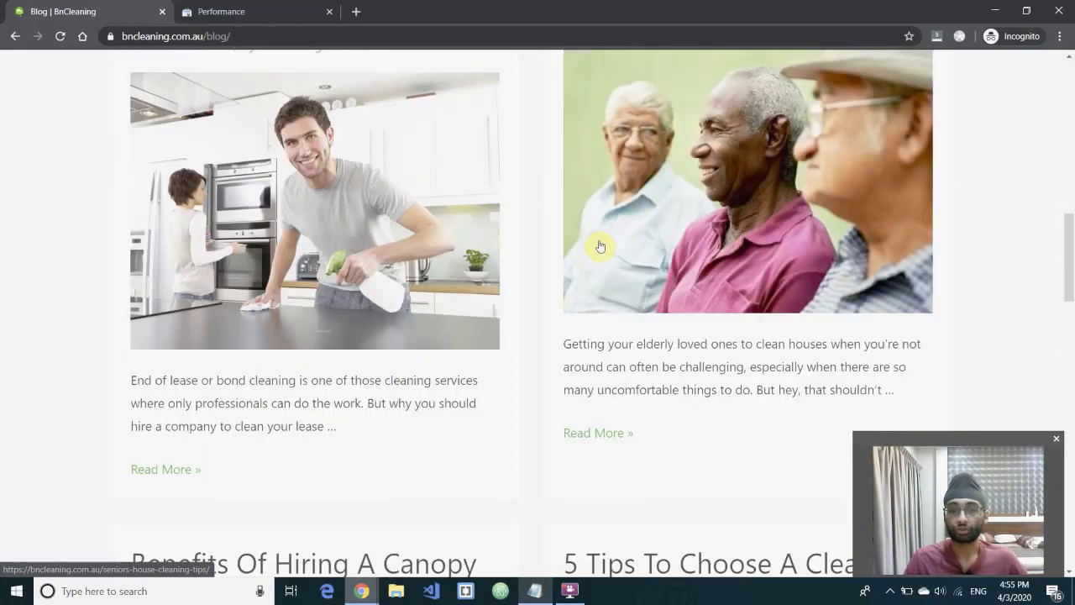
scroll(475, 296, up, 2)
scroll(475, 295, up, 7)
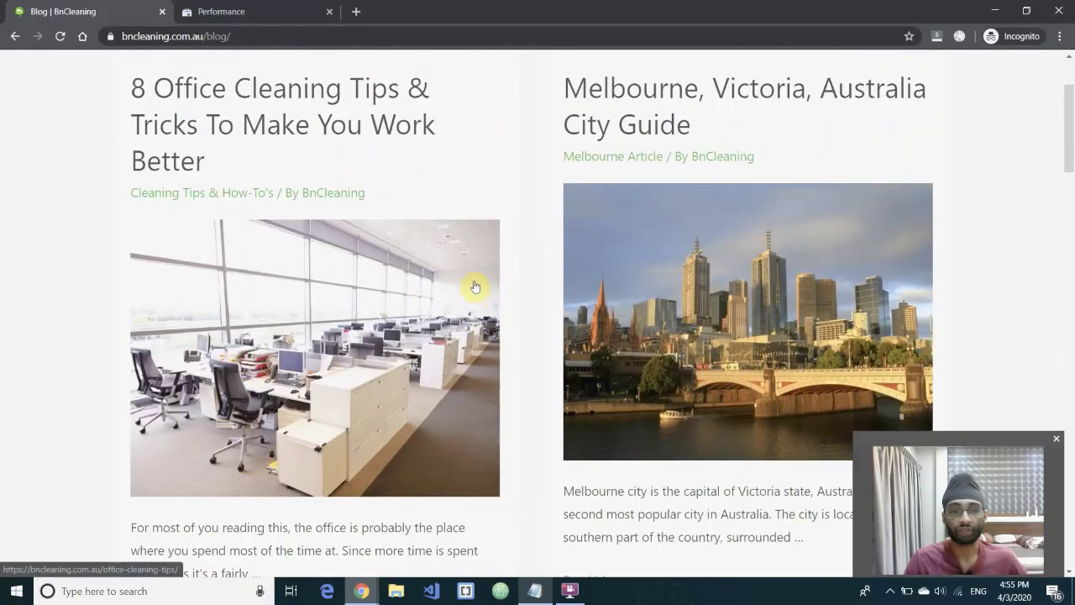
scroll(474, 290, down, 2)
scroll(492, 368, up, 1)
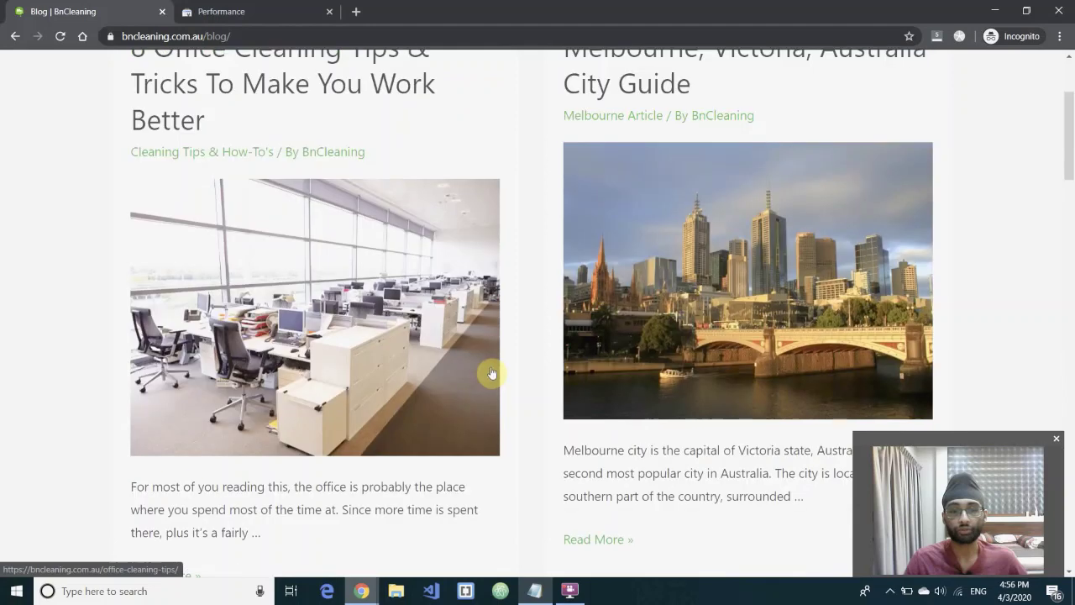
scroll(492, 372, up, 2)
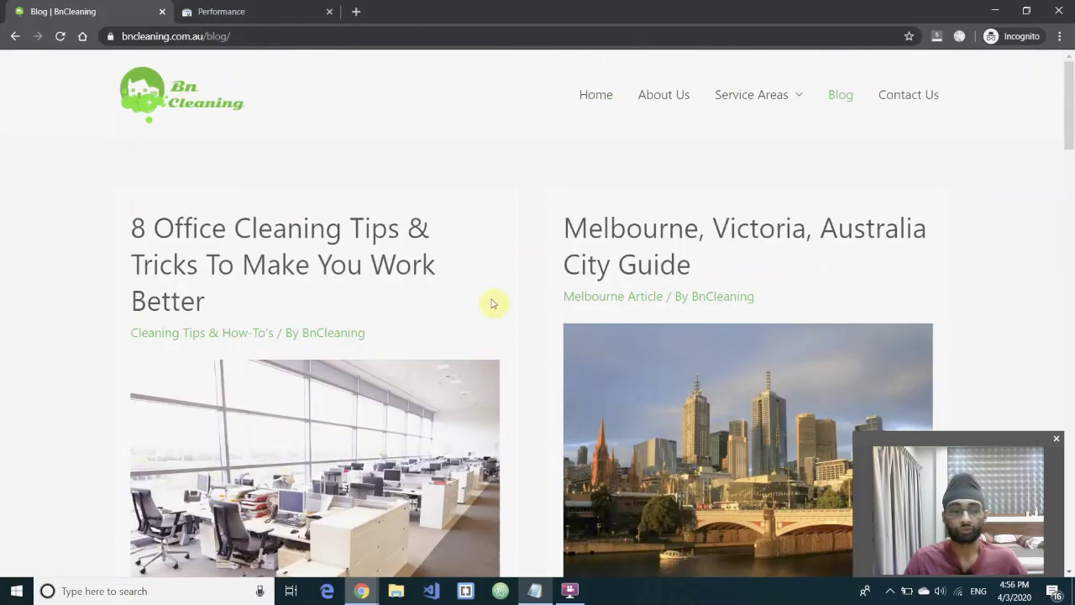
scroll(521, 226, down, 3)
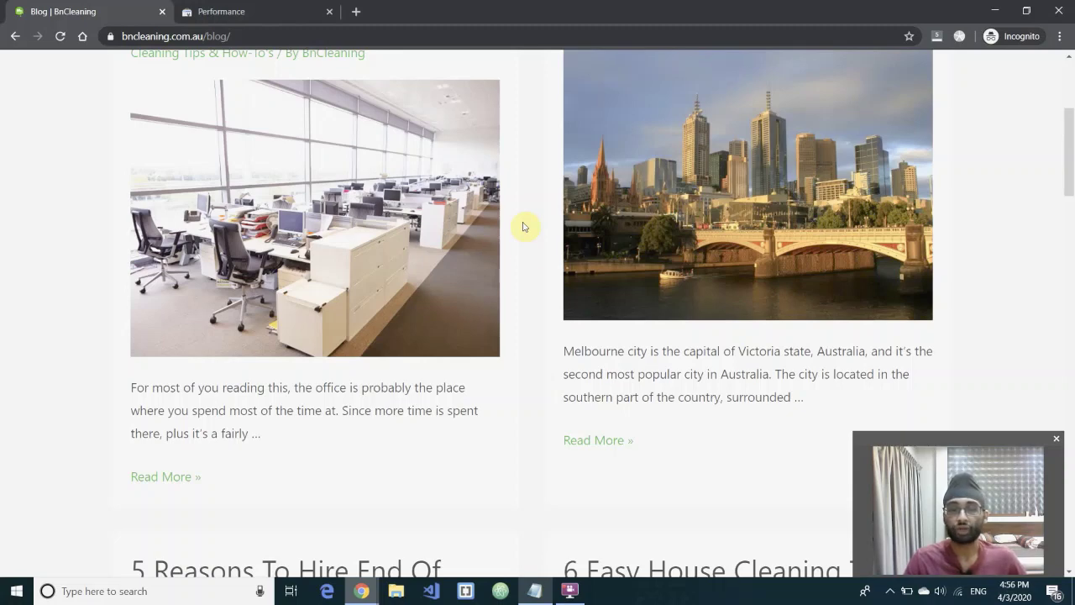
scroll(522, 226, up, 3)
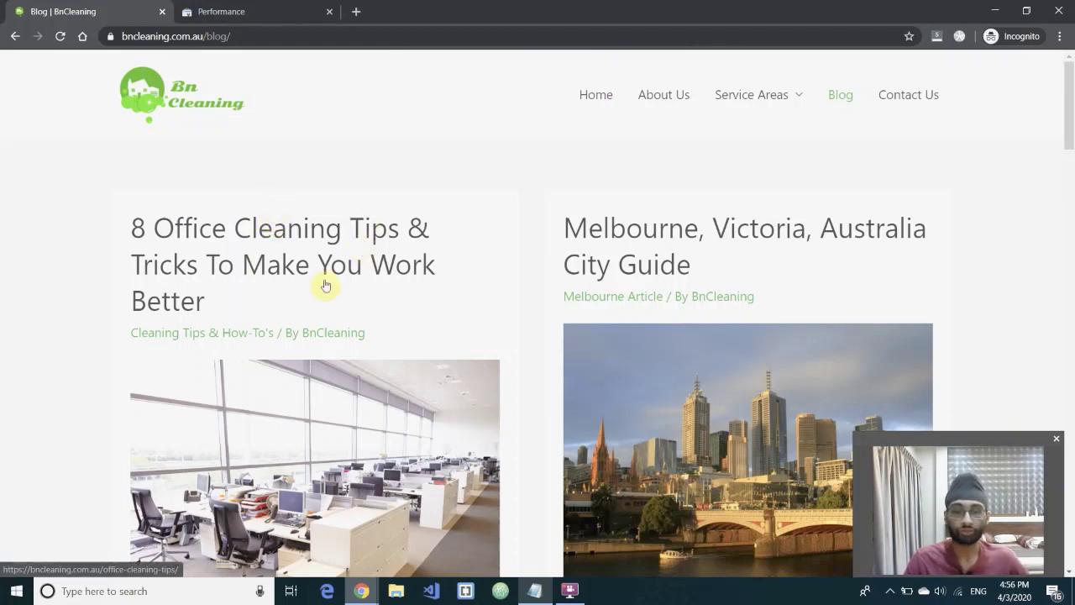
scroll(344, 252, down, 4)
scroll(346, 258, up, 3)
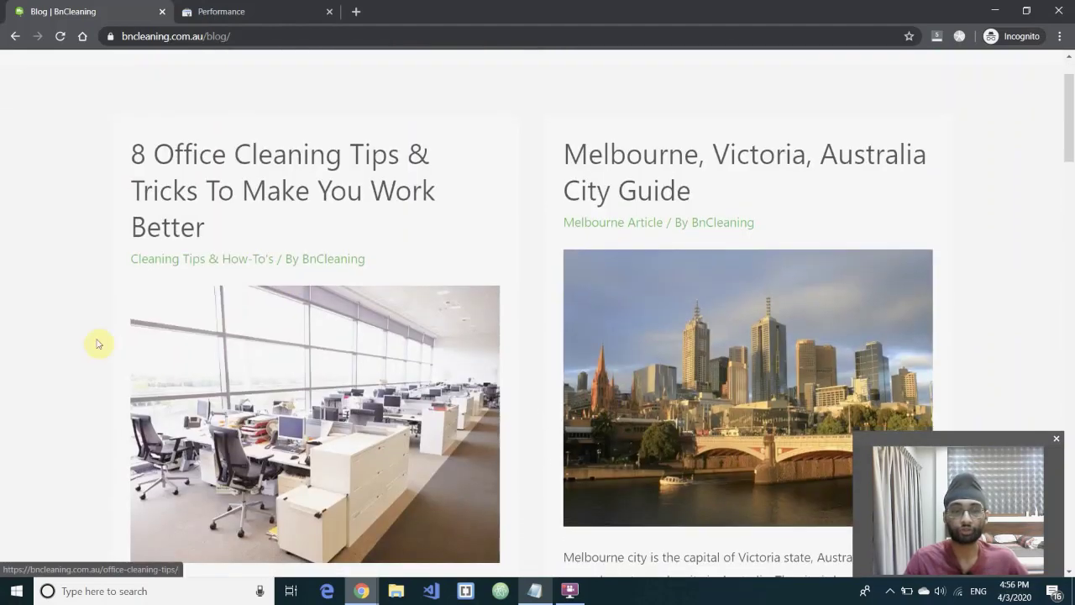
scroll(103, 310, down, 2)
scroll(109, 272, up, 2)
scroll(565, 254, down, 2)
scroll(565, 255, down, 2)
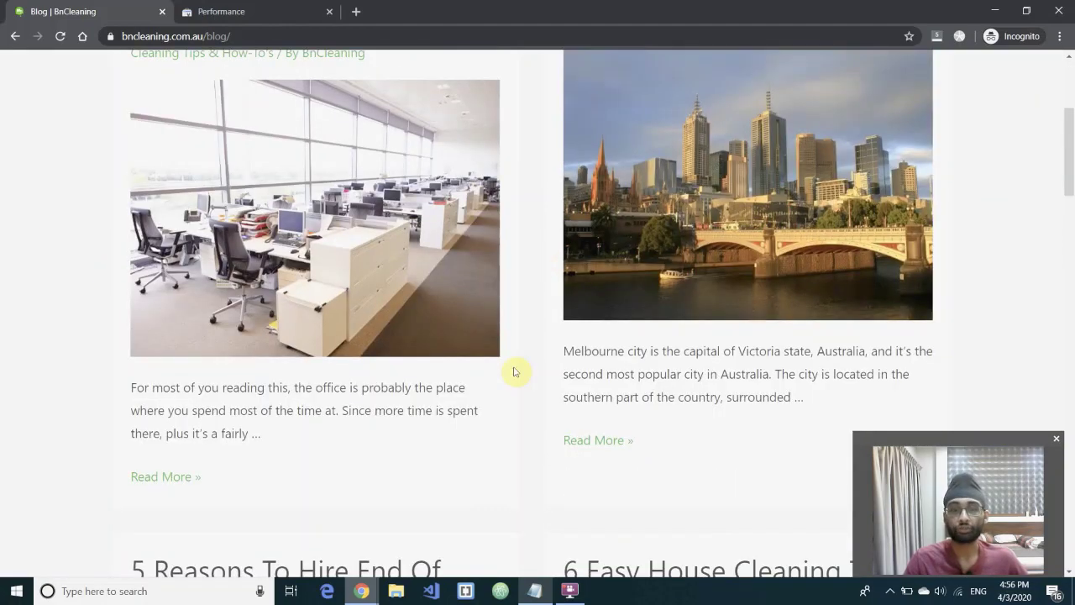
- Return to the head of the blog page and open the Melbourne page from the site's service areas
scroll(515, 364, up, 3)
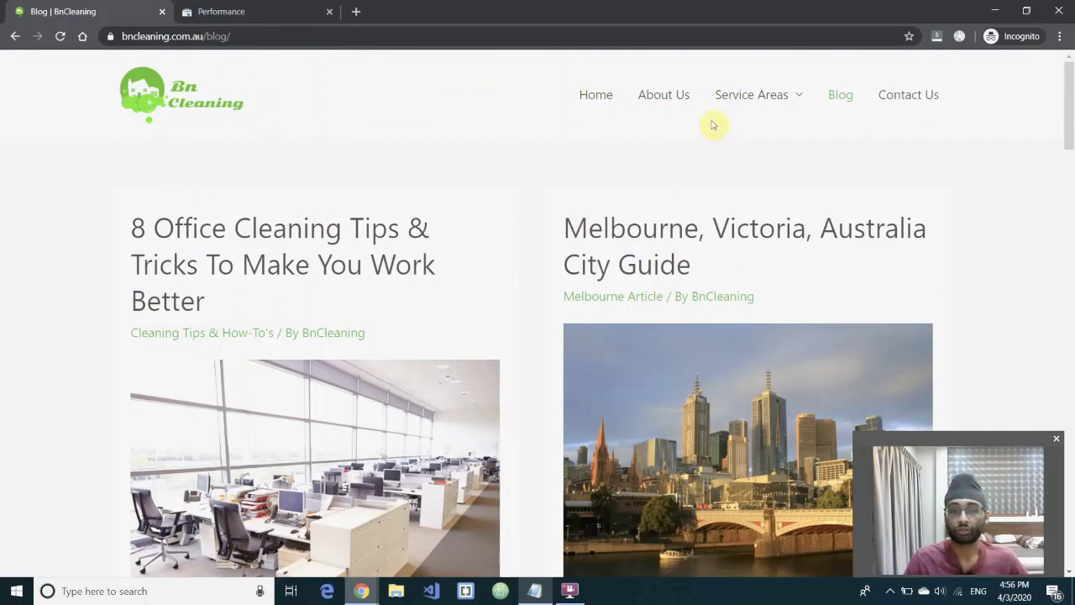
mouse_move(715, 115)
click(735, 141)
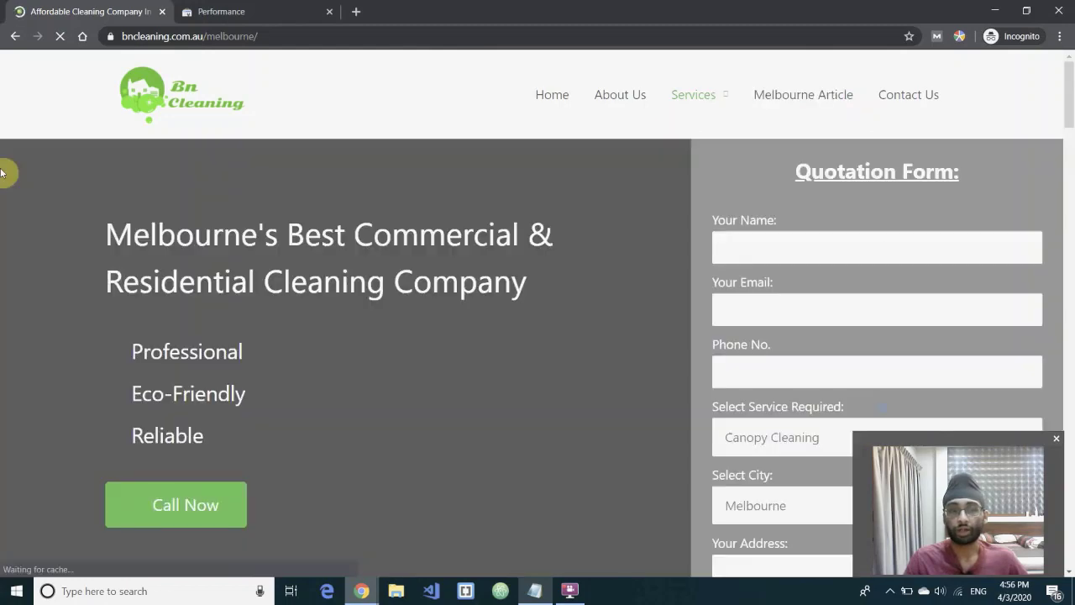
- Examine the Melbourne page's opening section with the quotation form and its Our Services cards, from canopy cleaning to window cleaning
scroll(67, 238, down, 5)
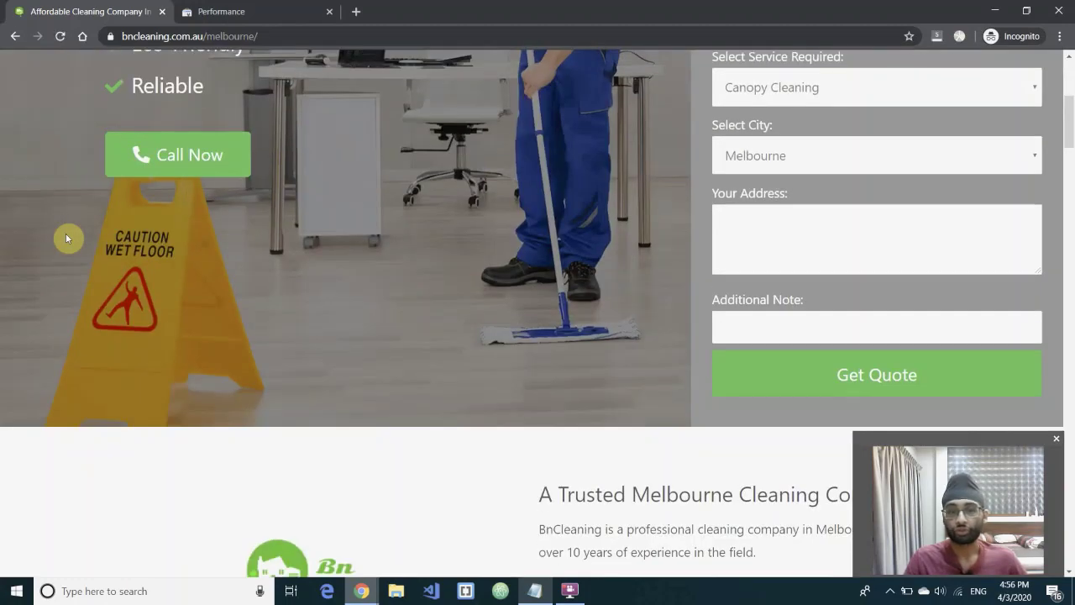
scroll(252, 281, up, 3)
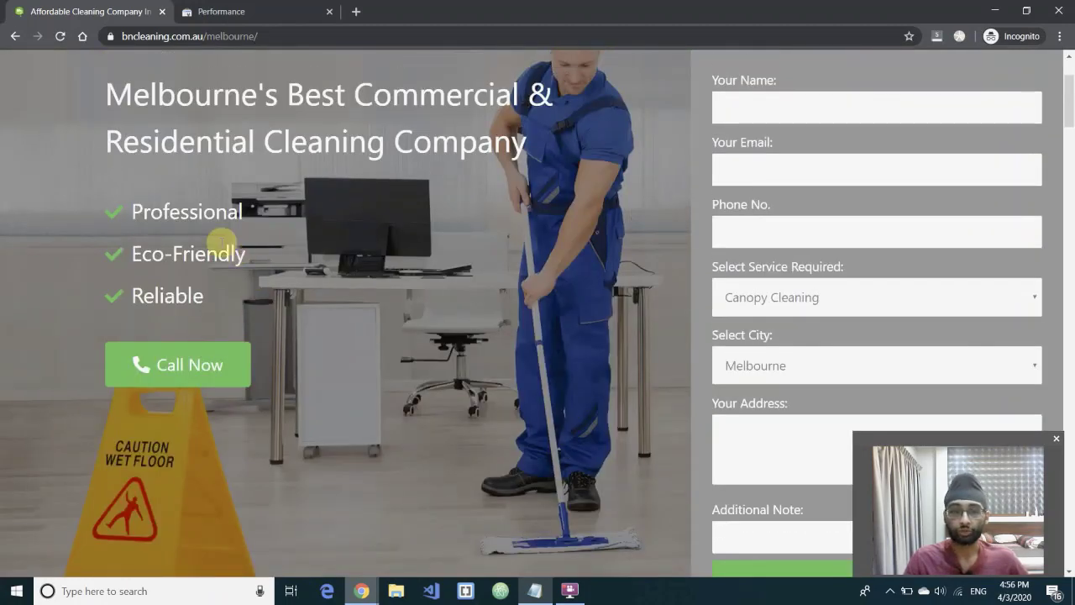
scroll(126, 168, up, 1)
scroll(126, 168, down, 8)
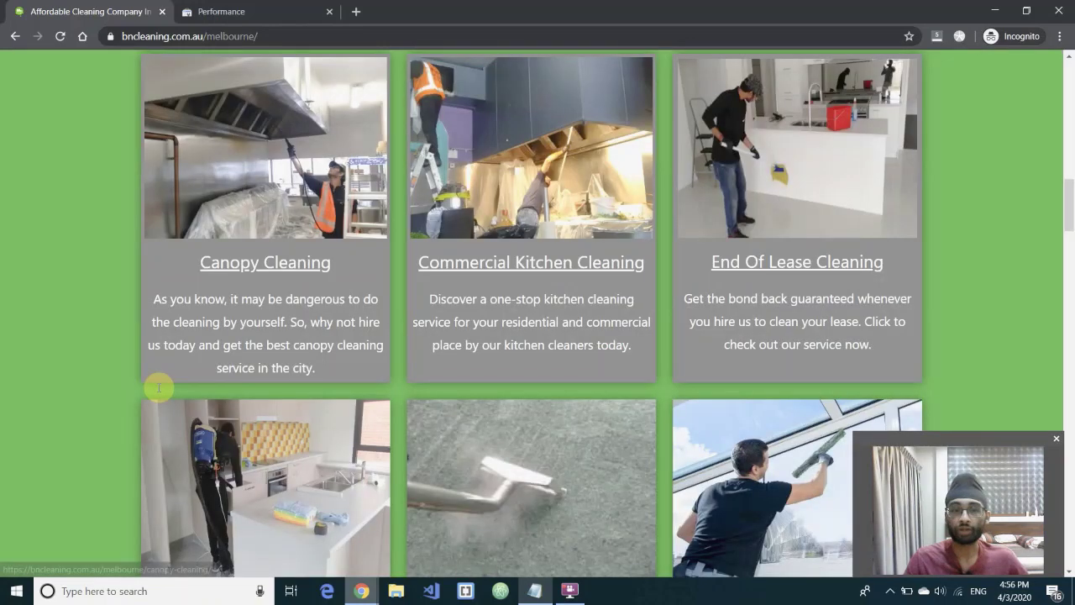
scroll(156, 386, up, 1)
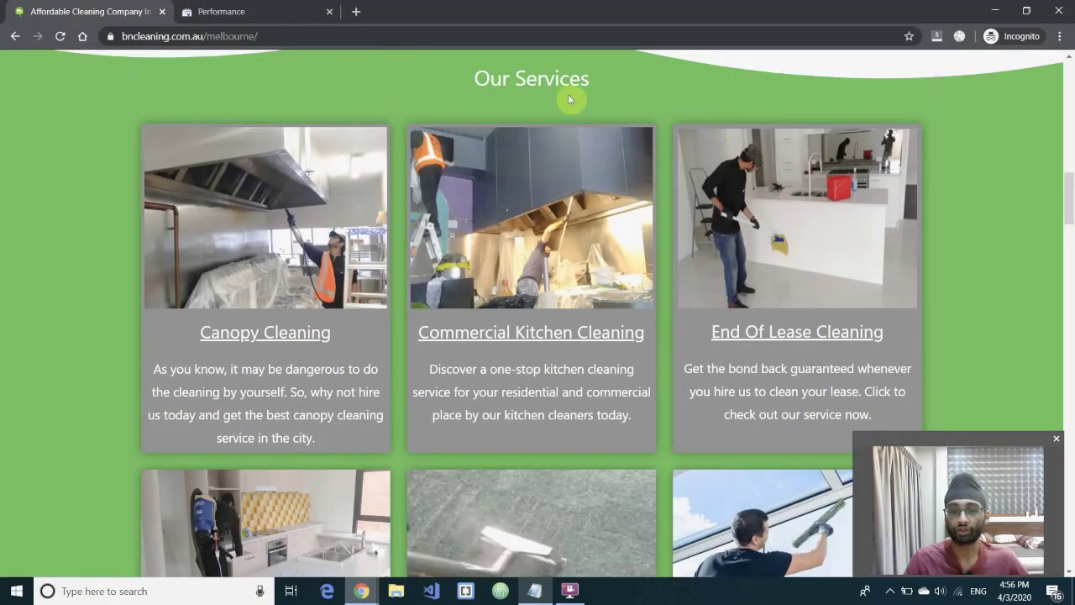
scroll(118, 300, down, 2)
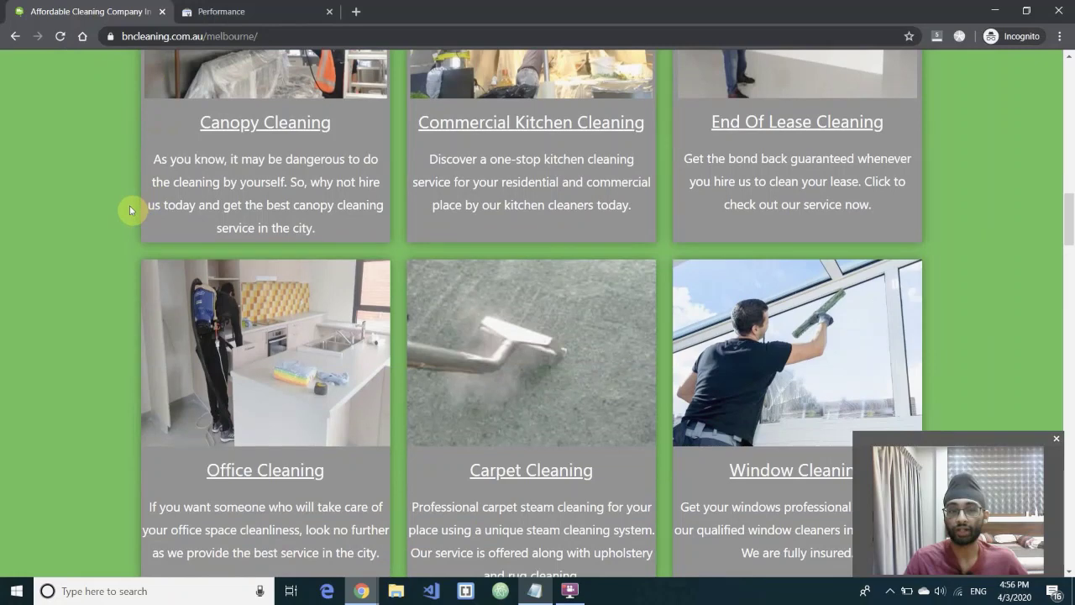
scroll(163, 330, up, 3)
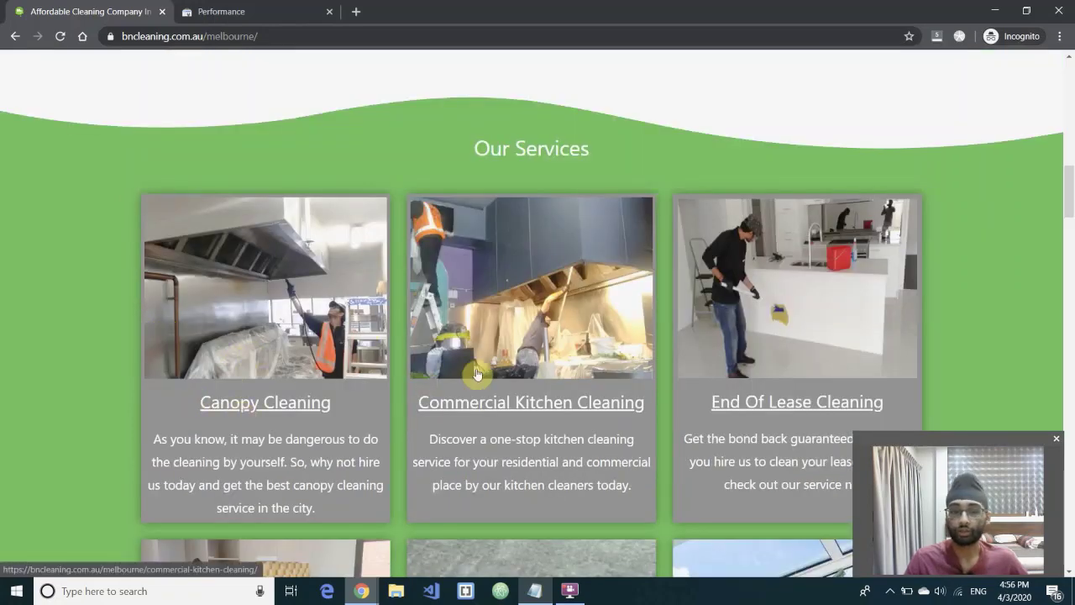
scroll(521, 383, down, 3)
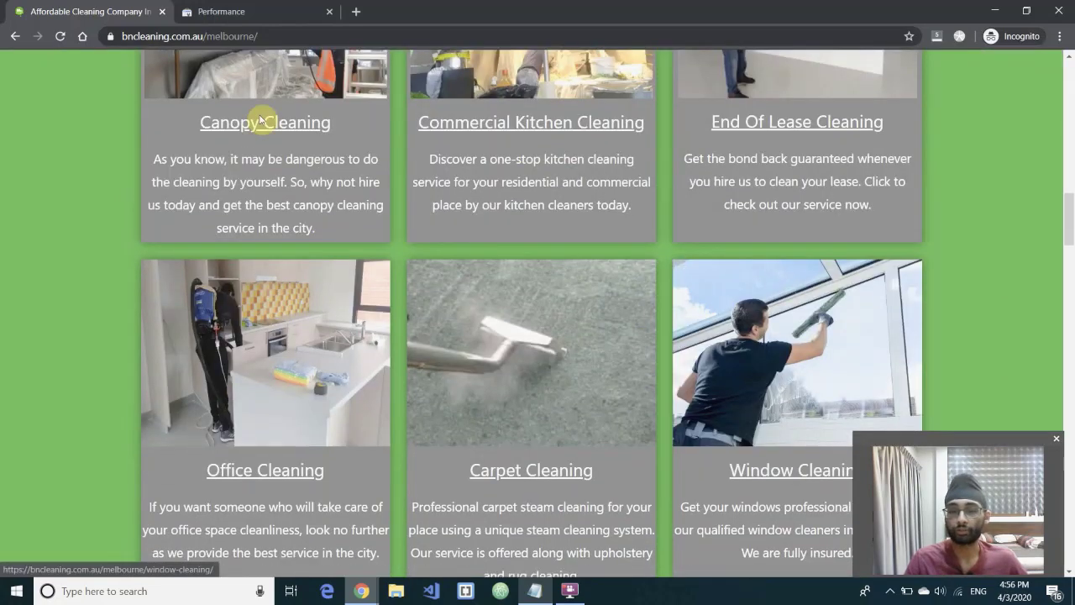
scroll(383, 299, up, 10)
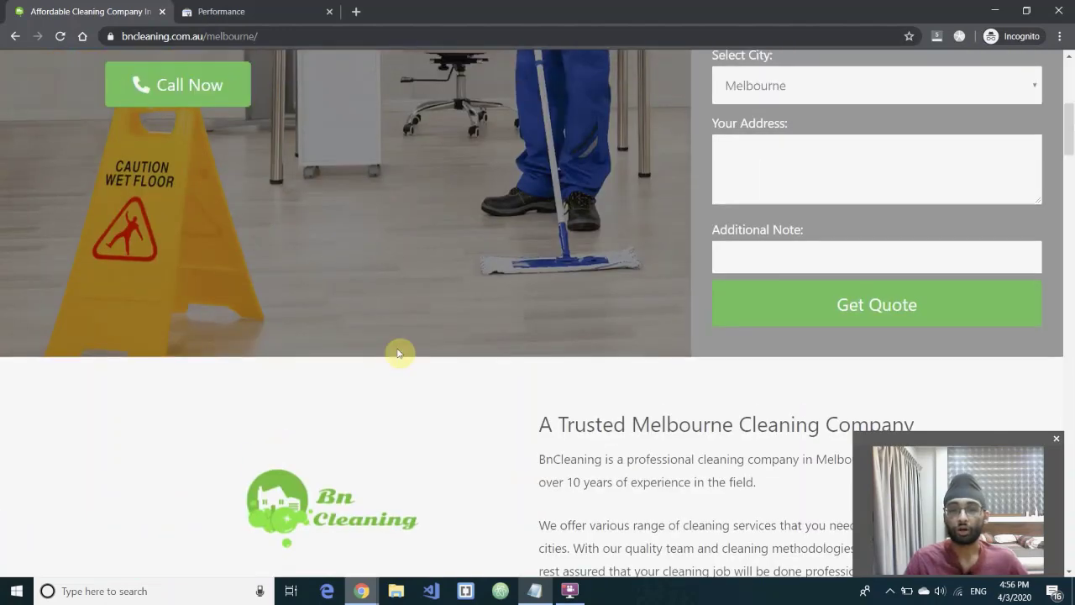
- Switch to the Notepad notes and add the line "-focusing on building backlinks and increasing authority" below the on-page and blog content note
click(550, 592)
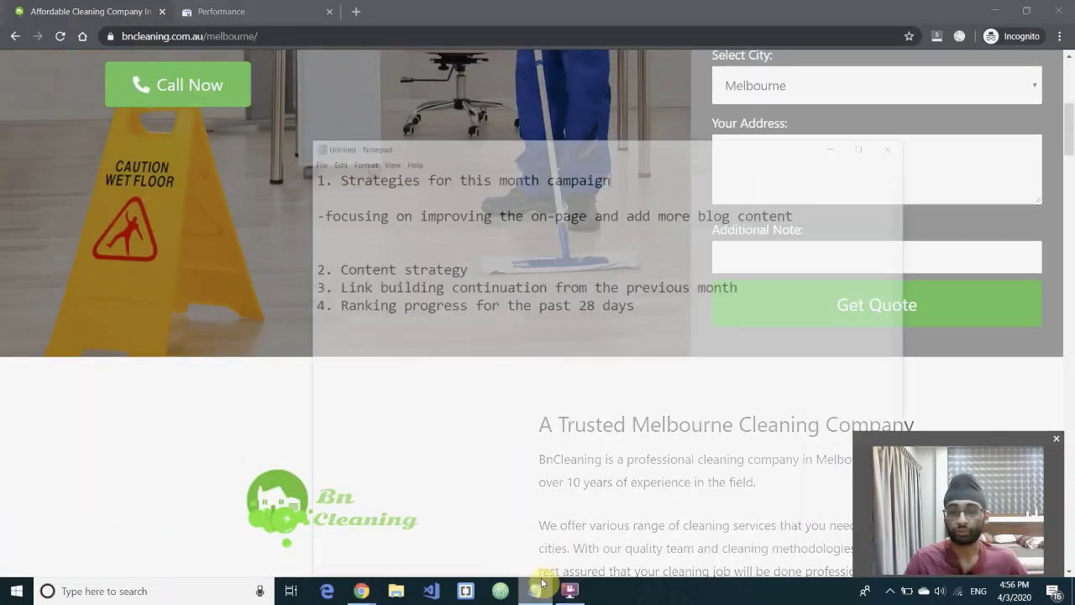
drag(820, 156, 295, 154)
click(823, 154)
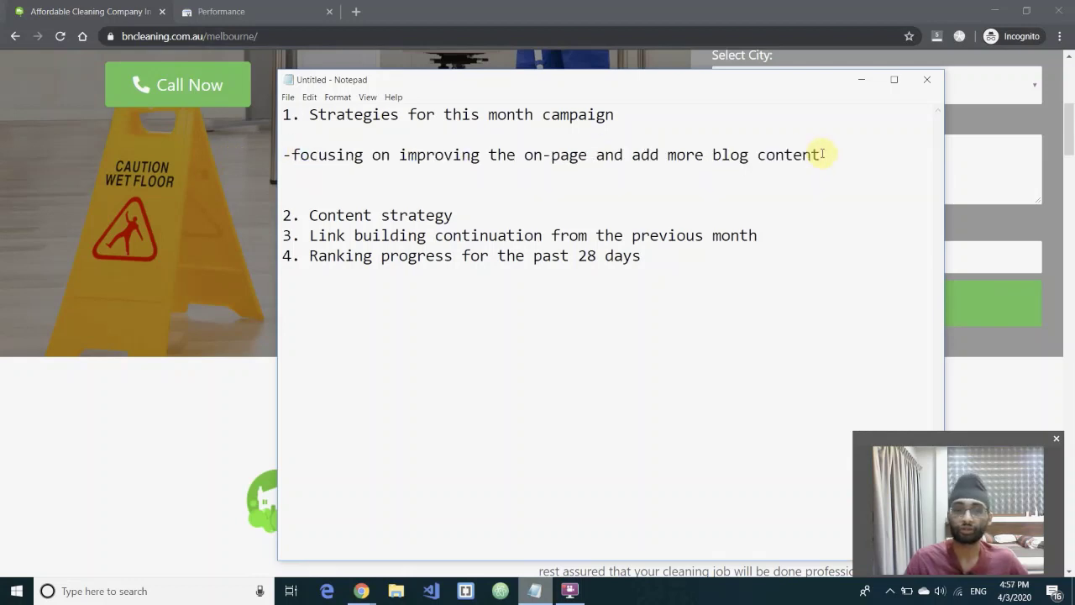
key(Return)
text(-f)
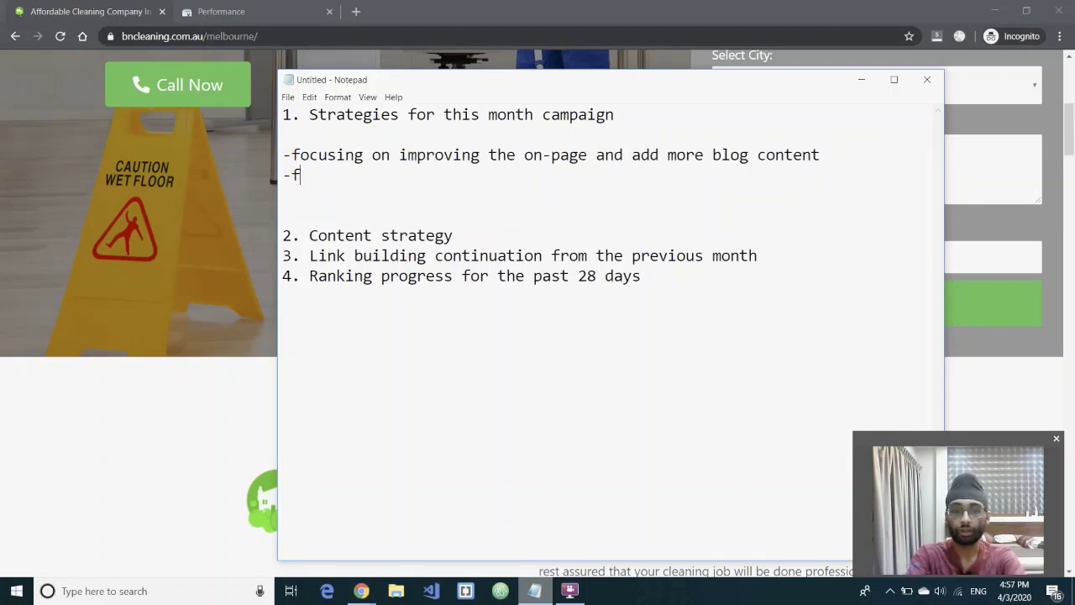
text(ocusing on )
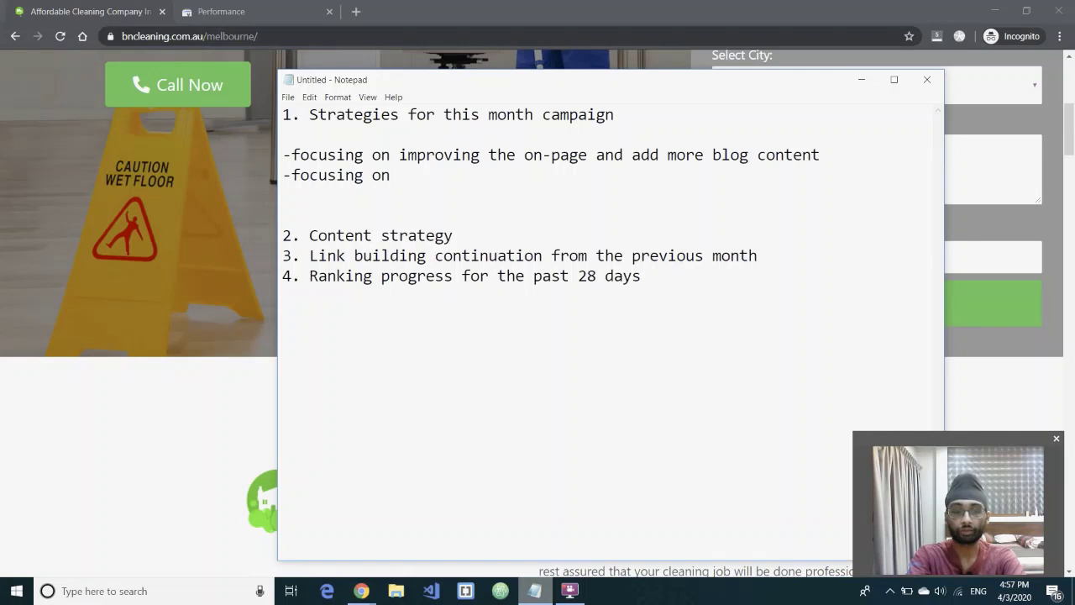
text(build)
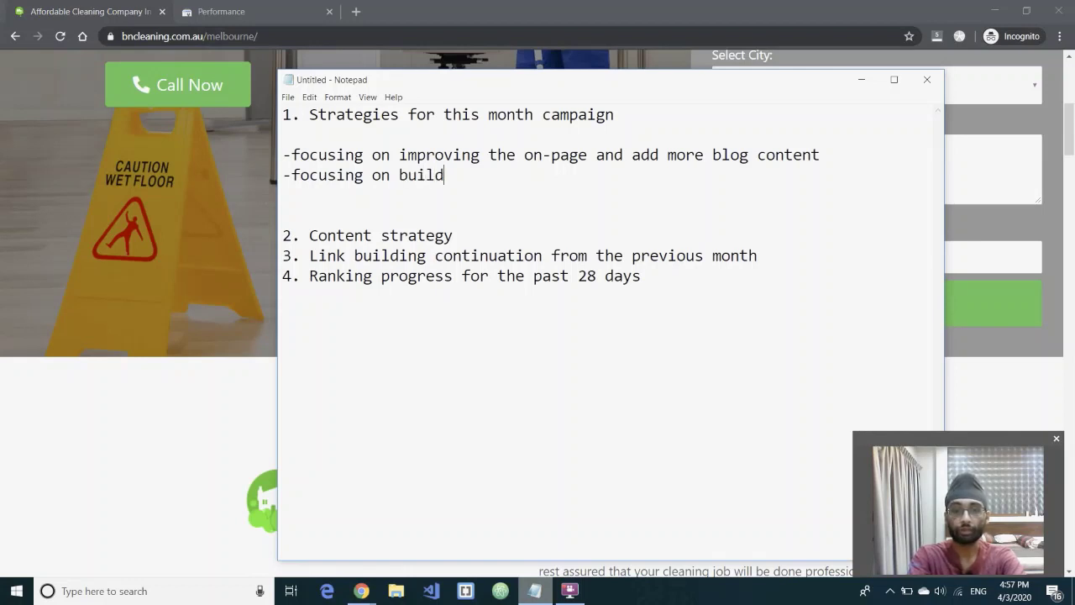
text(ing backlinks an)
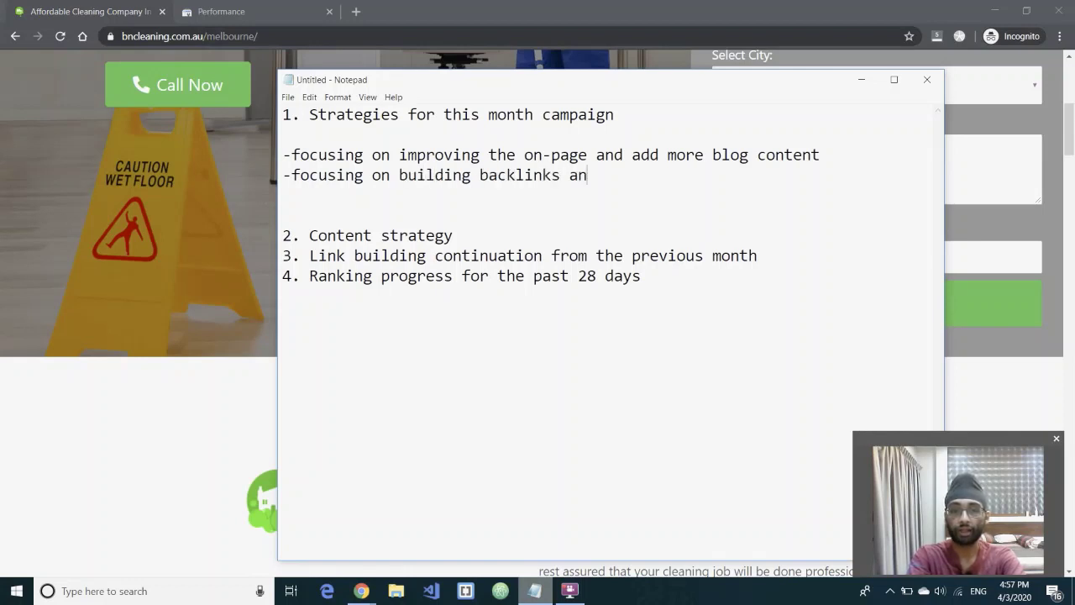
text(d increasing aut)
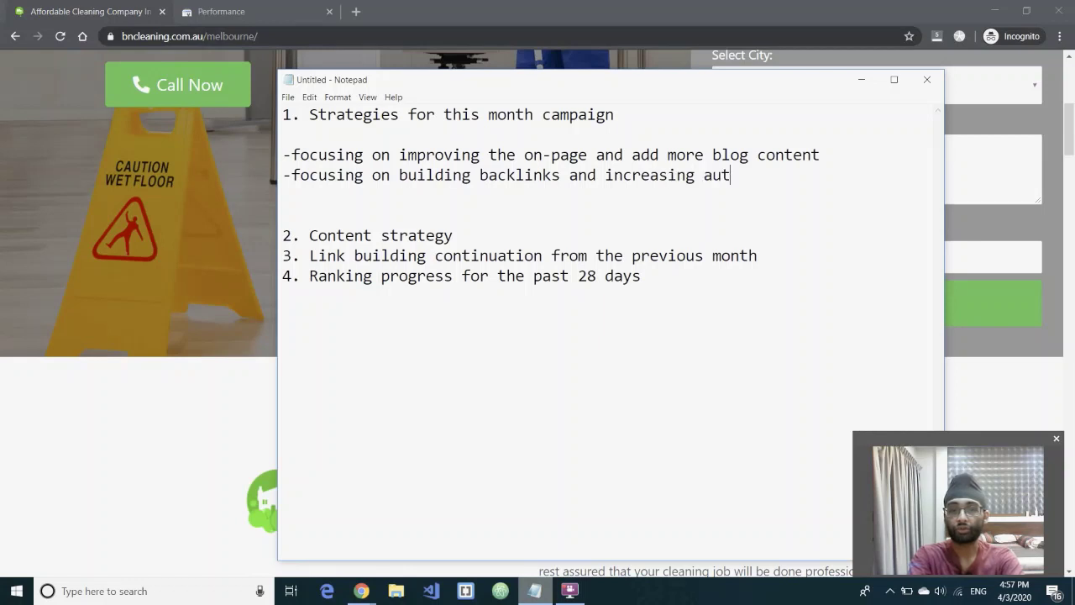
text(hority)
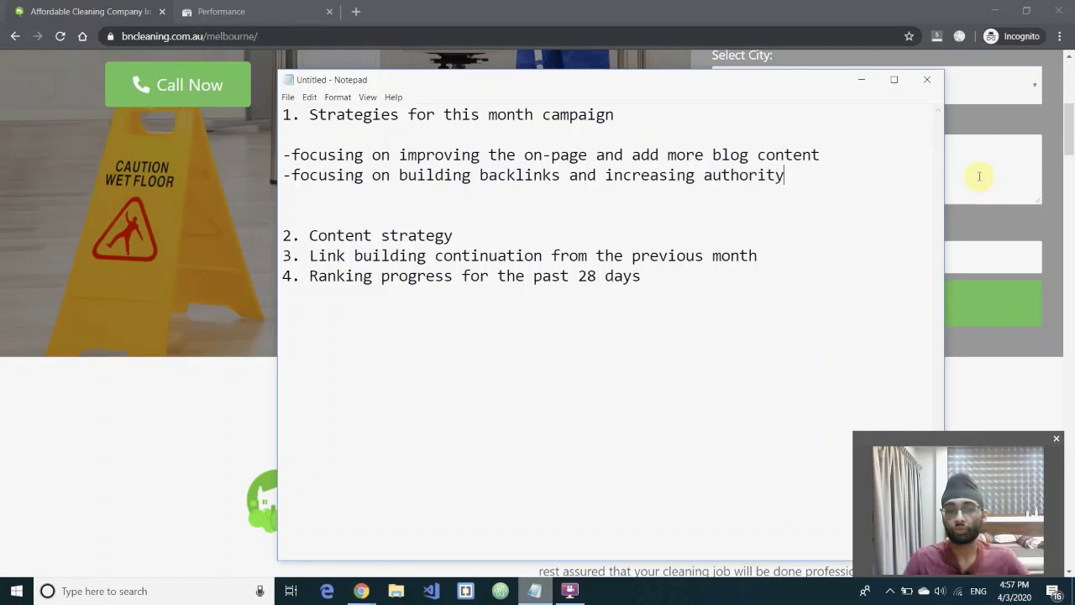
- Review the new backlinks note, highlighting "increasing authority", "building backlinks" and the whole phrase in turn
drag(784, 174, 293, 175)
click(412, 137)
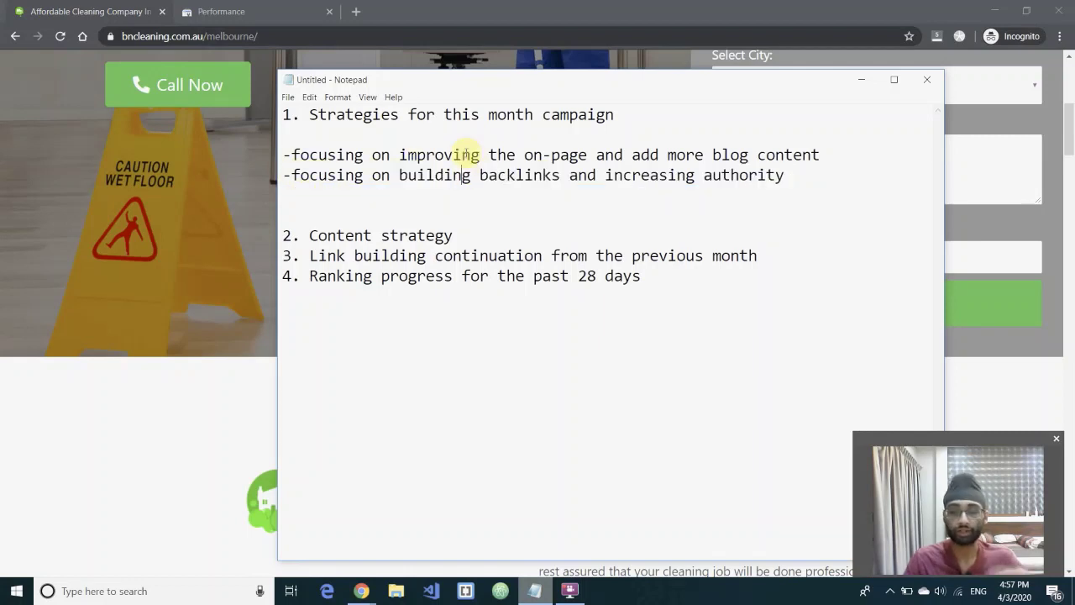
click(641, 175)
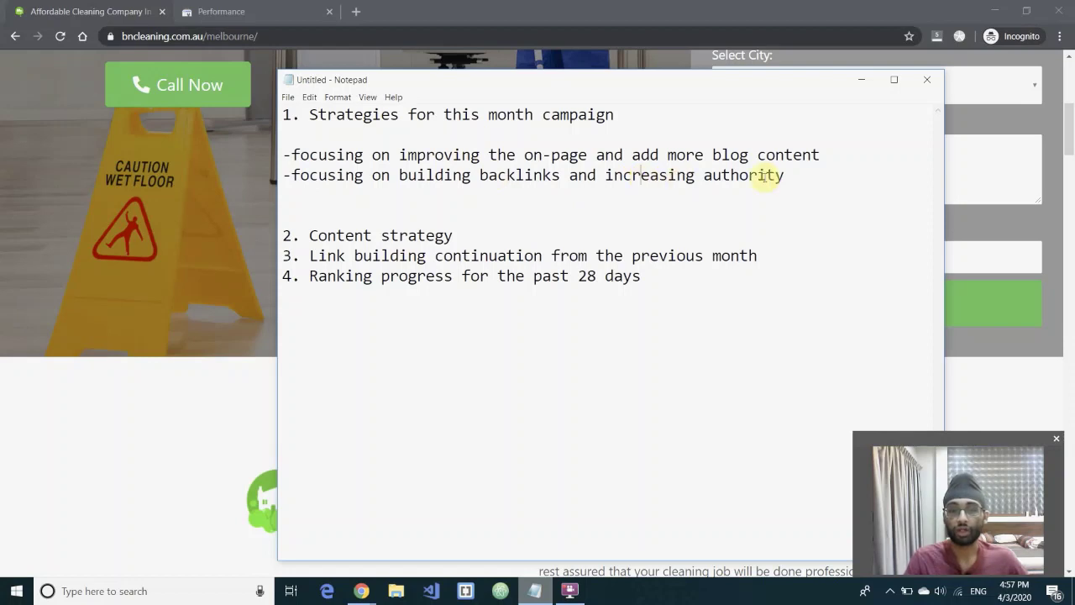
click(780, 175)
shift+click(608, 177)
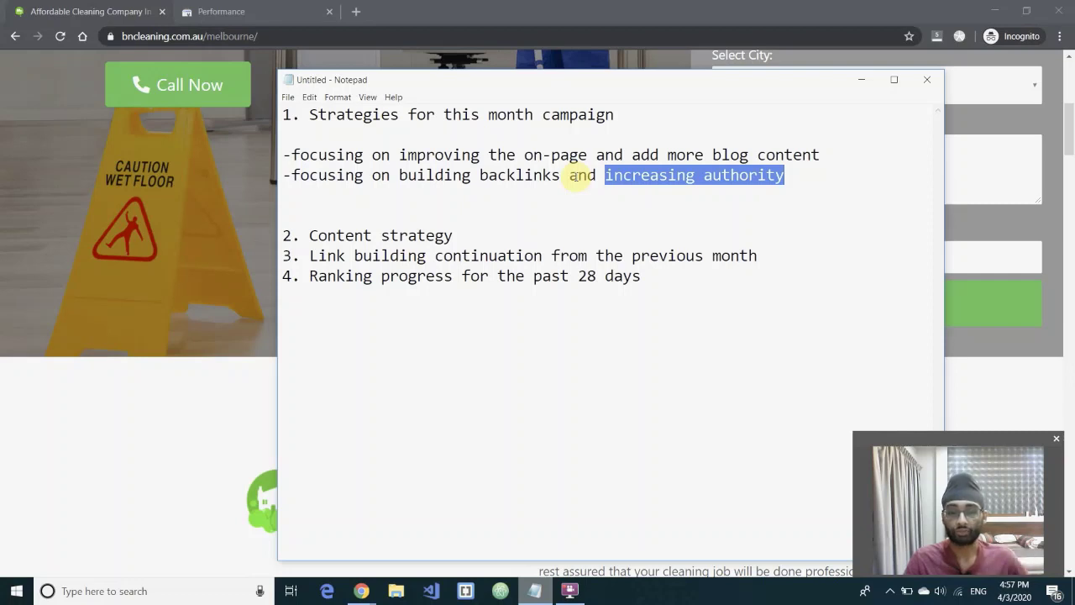
drag(399, 175, 550, 177)
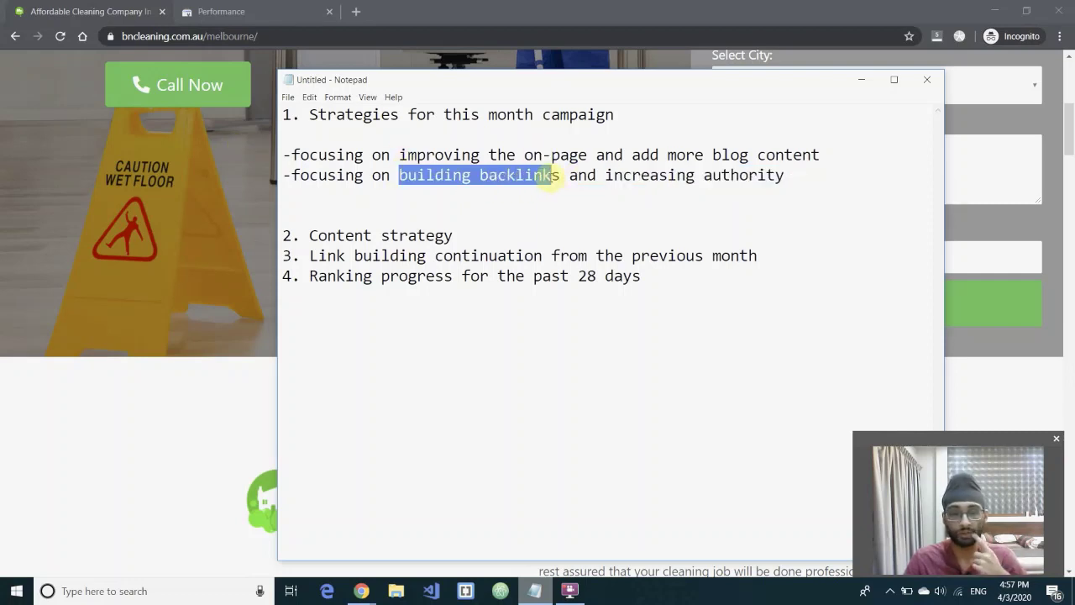
drag(554, 175, 571, 177)
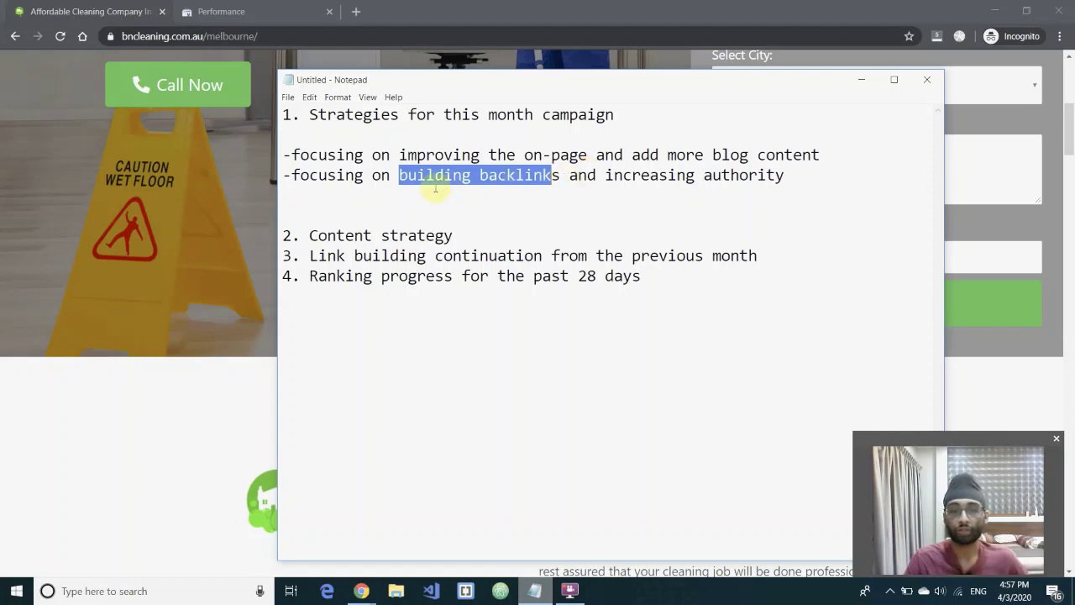
click(800, 177)
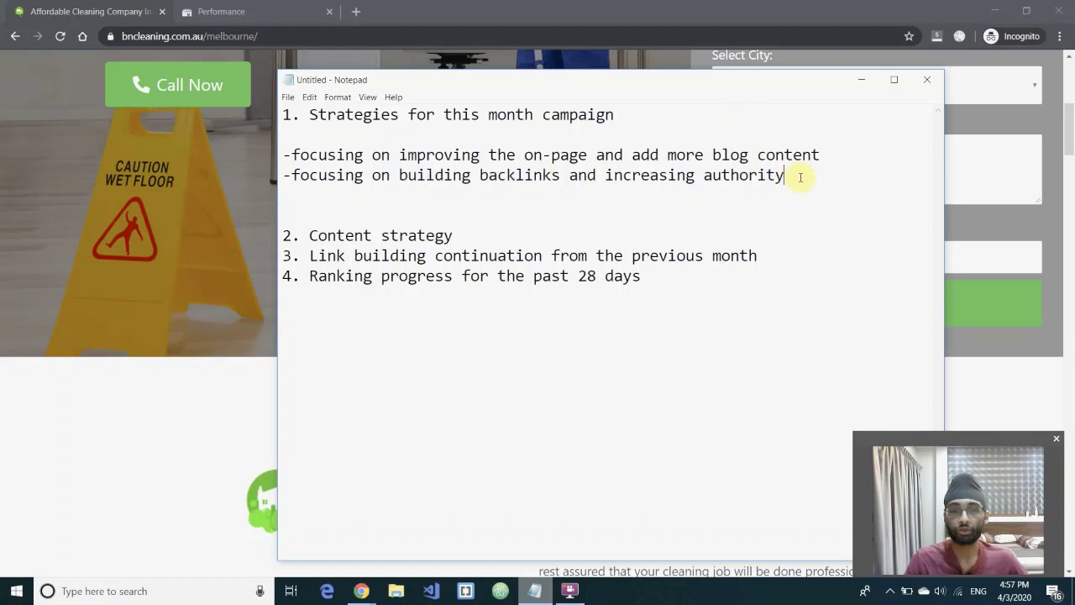
drag(800, 177, 400, 169)
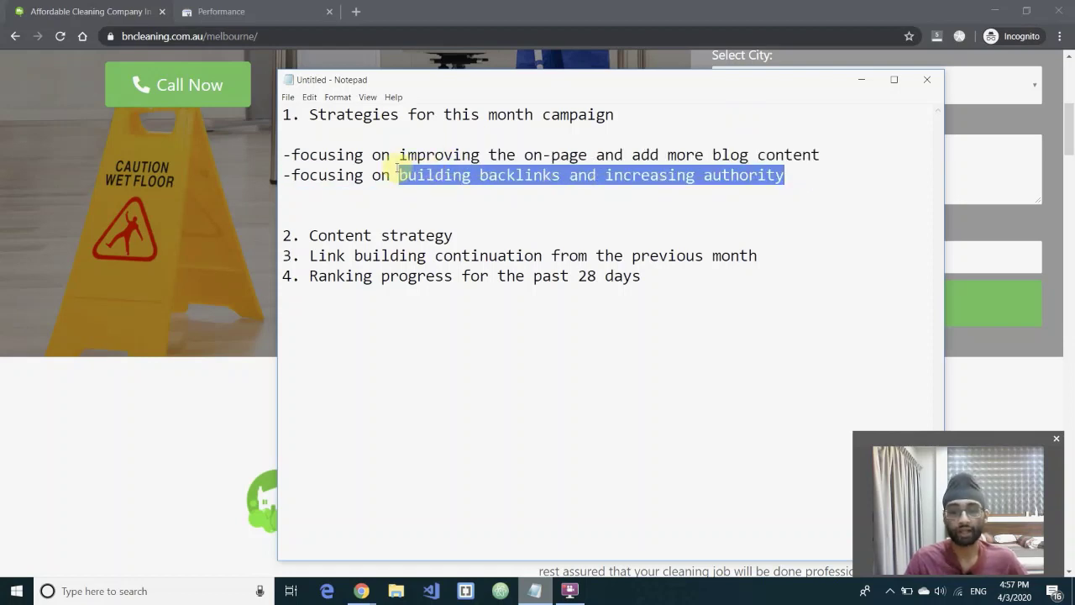
click(474, 206)
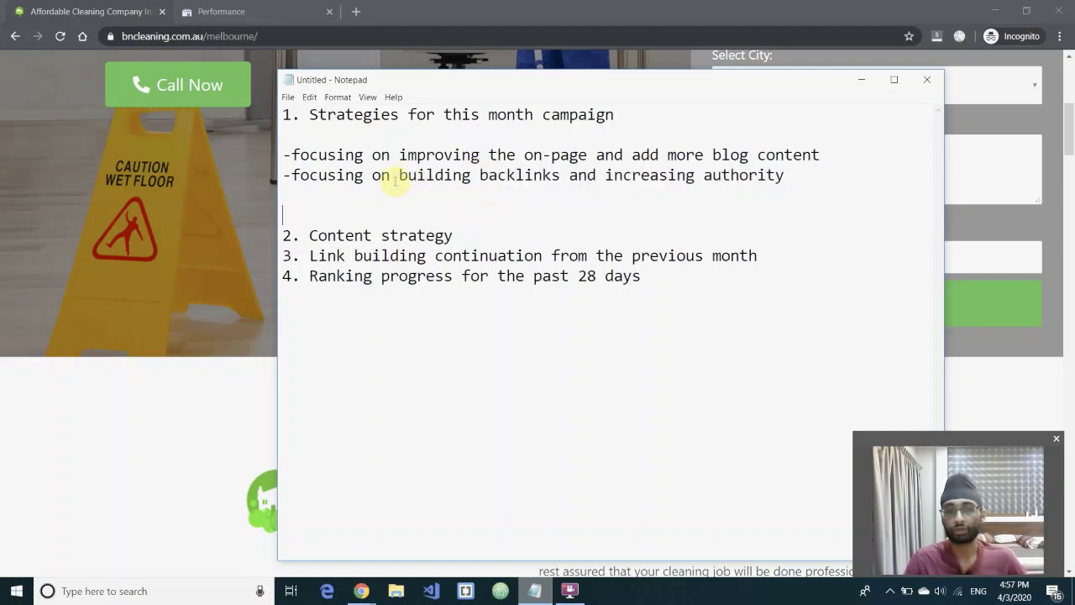
- Go over the backlinks note once more, highlighting "building backlinks" and extending the highlight to the end of the line
drag(398, 174, 772, 190)
drag(398, 175, 554, 179)
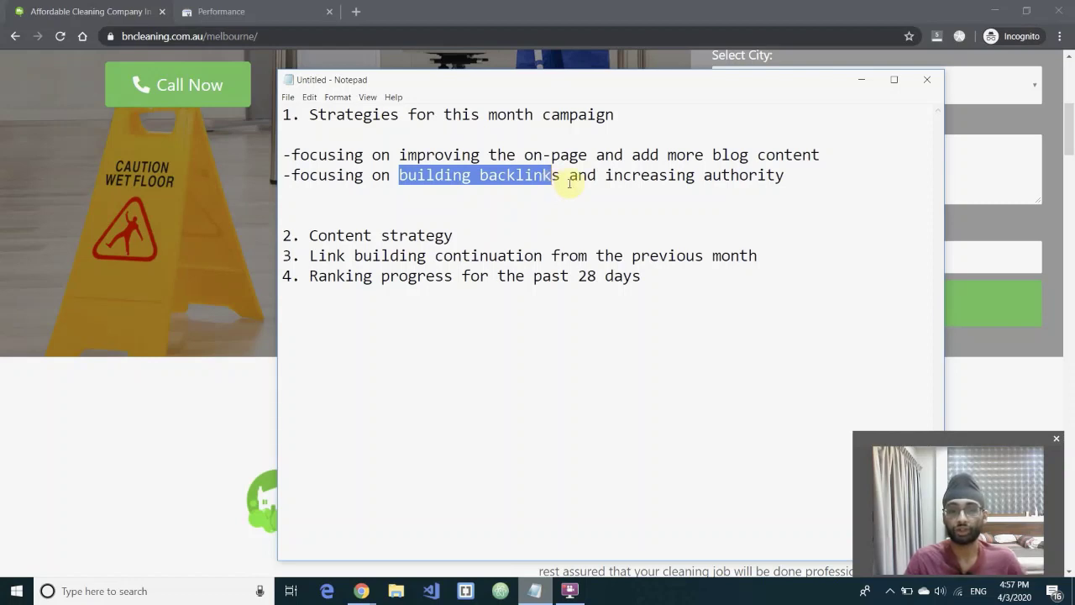
key(shift+End)
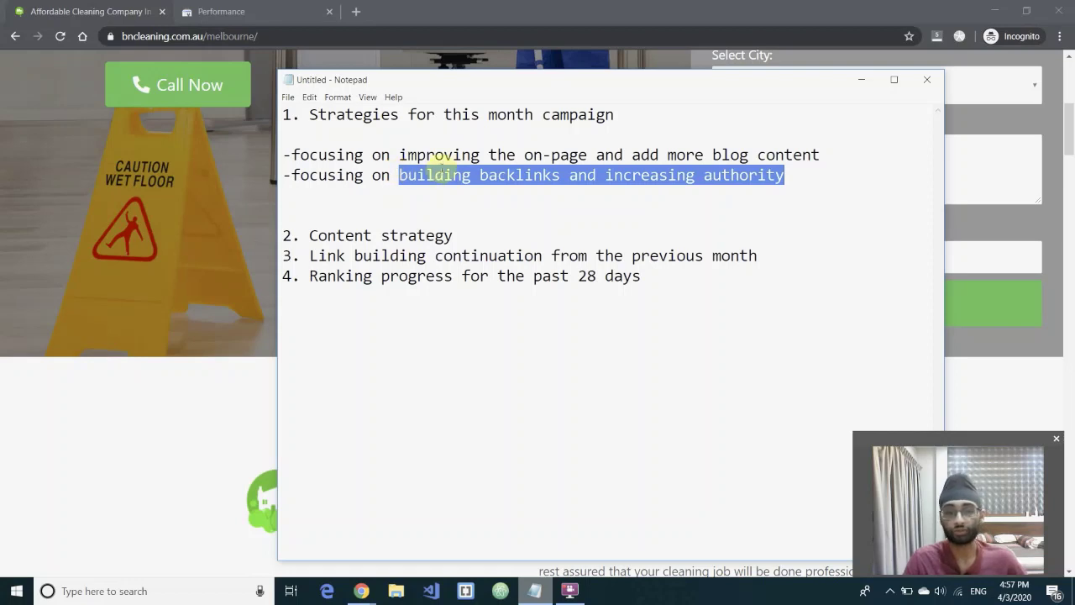
click(381, 173)
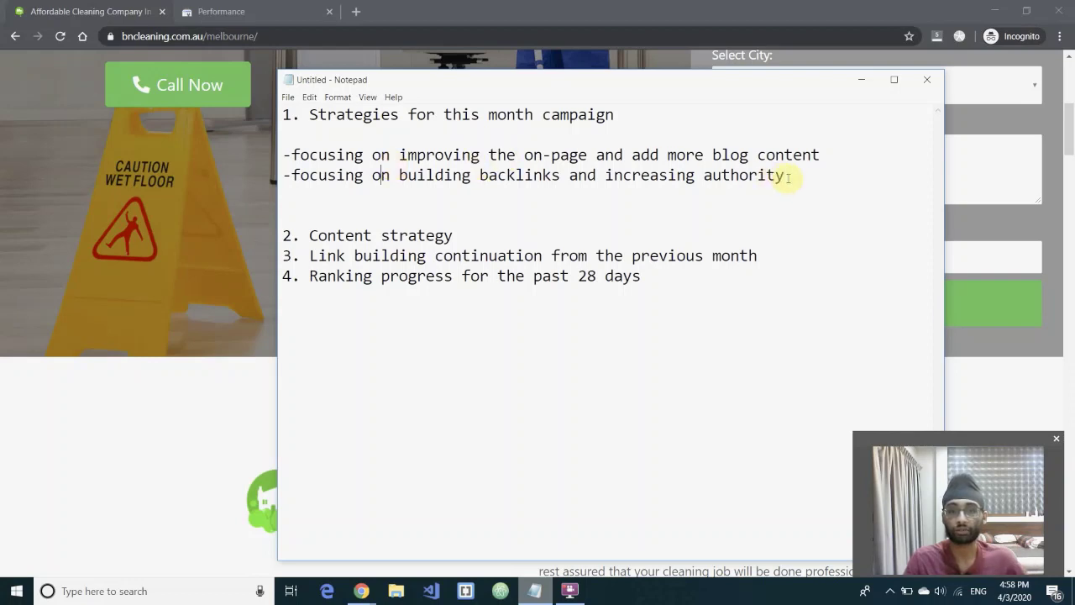
- Add the line "-focusing on bringing in traffic from other referral sources" below the backlinks and authority note
key(Return)
text(-fo)
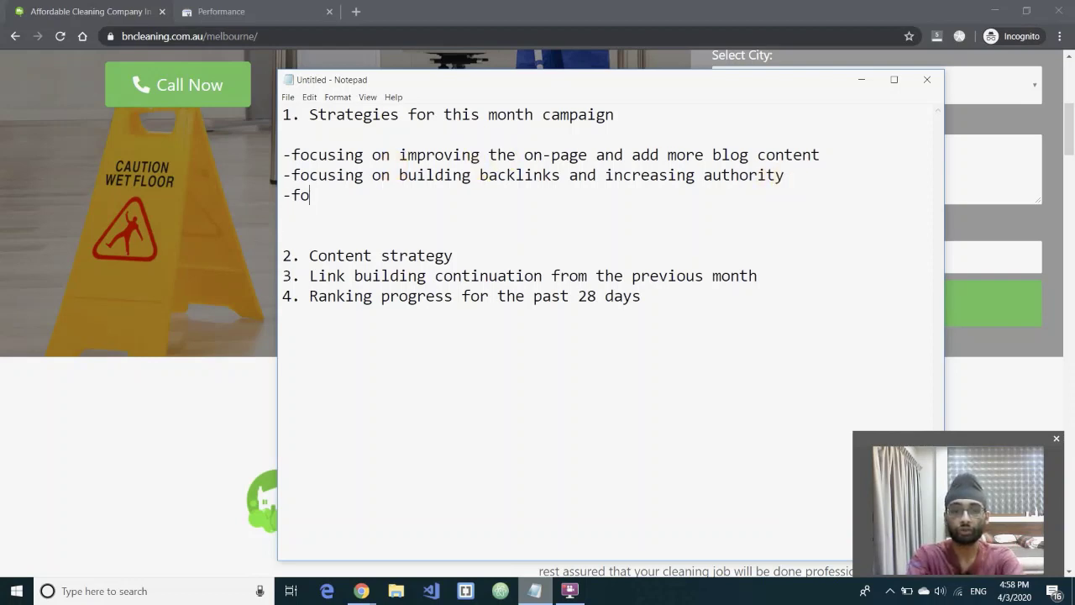
text(cusing on )
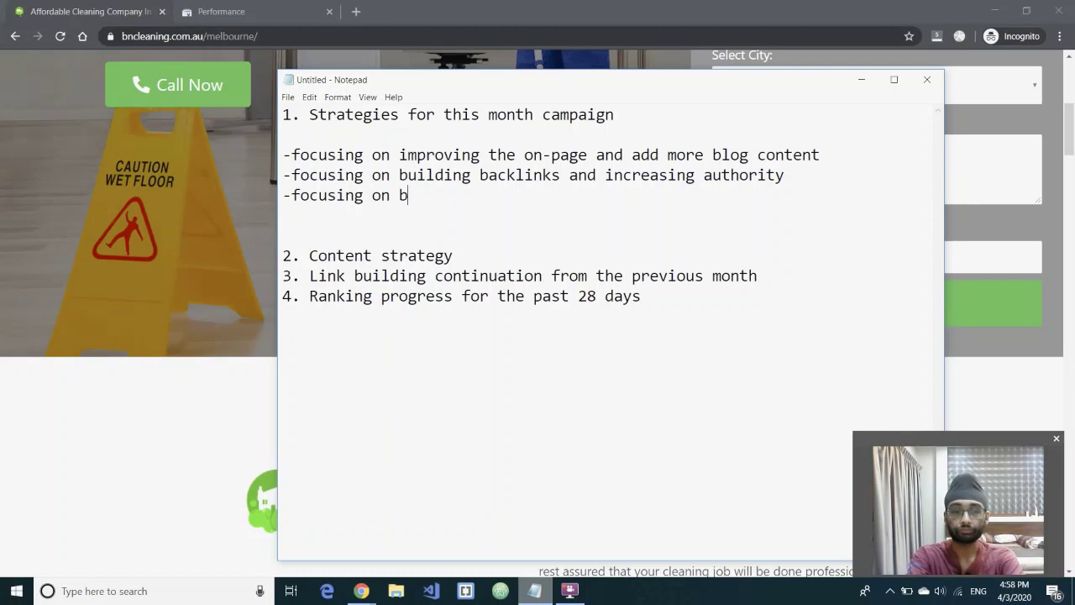
text(bringing in tra)
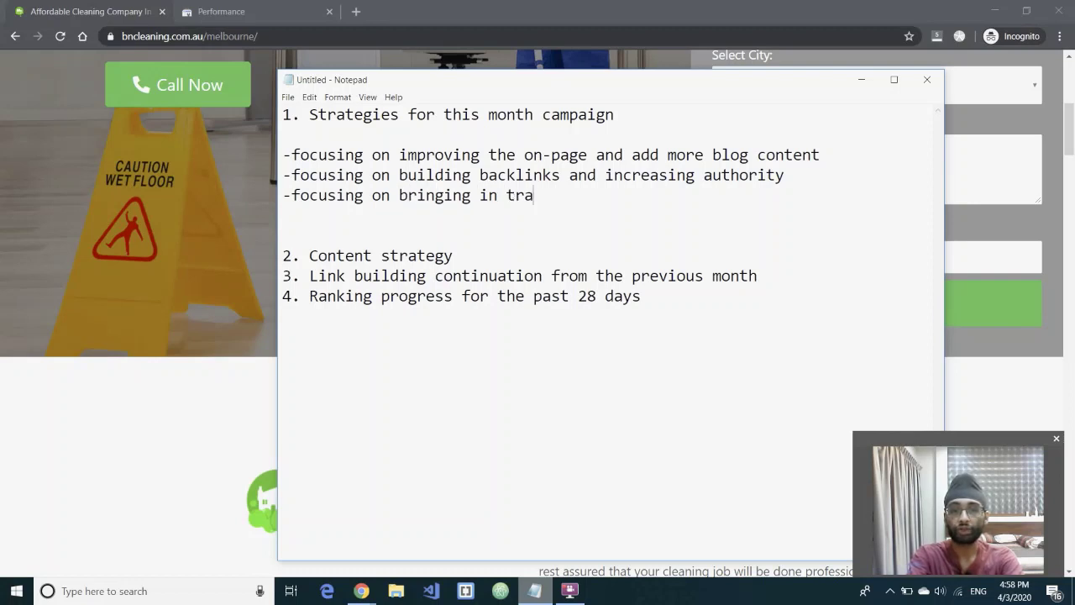
text(ffic from other)
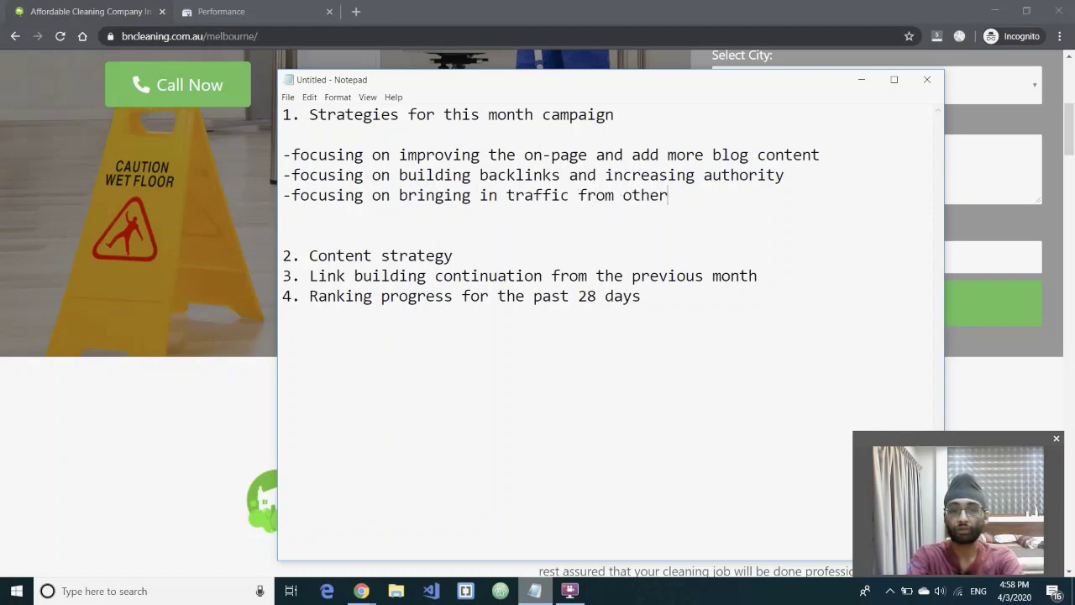
text( refers)
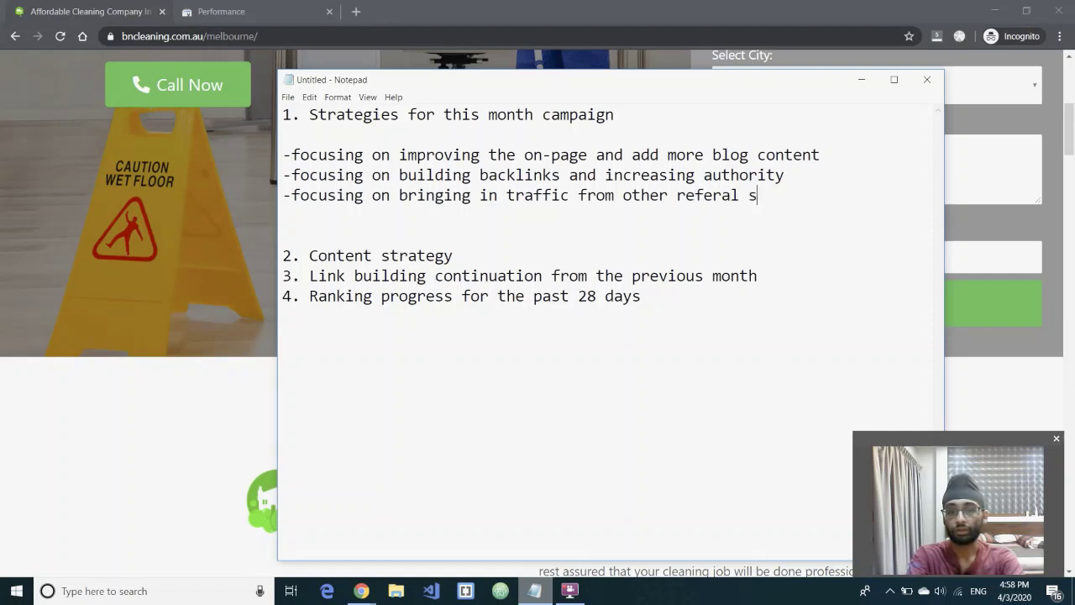
key(BackSpace)
key(BackSpace)
text(ral sur)
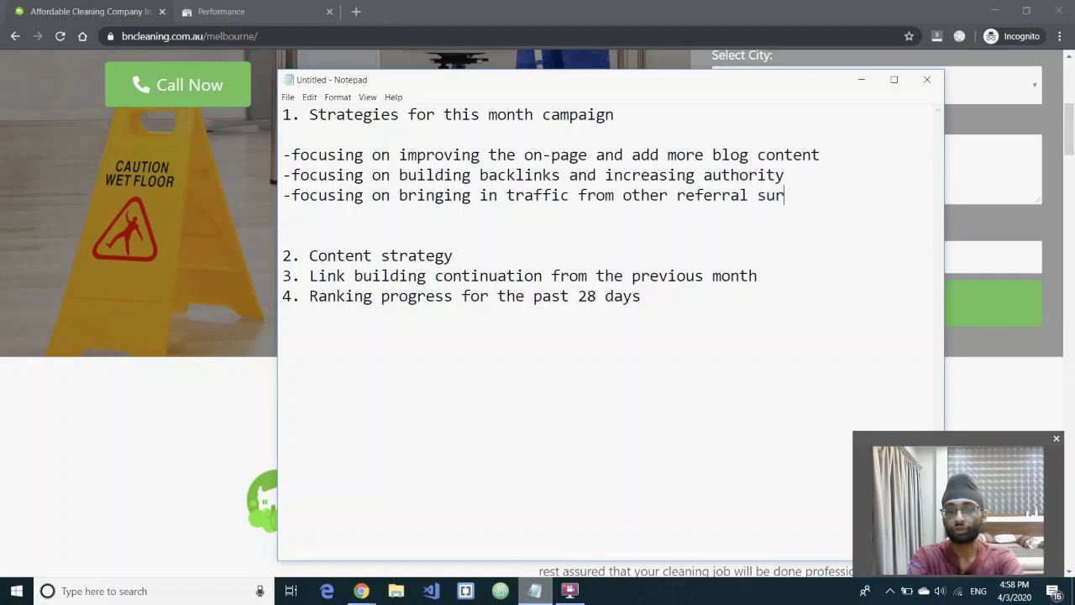
key(BackSpace)
key(BackSpace)
text(ources)
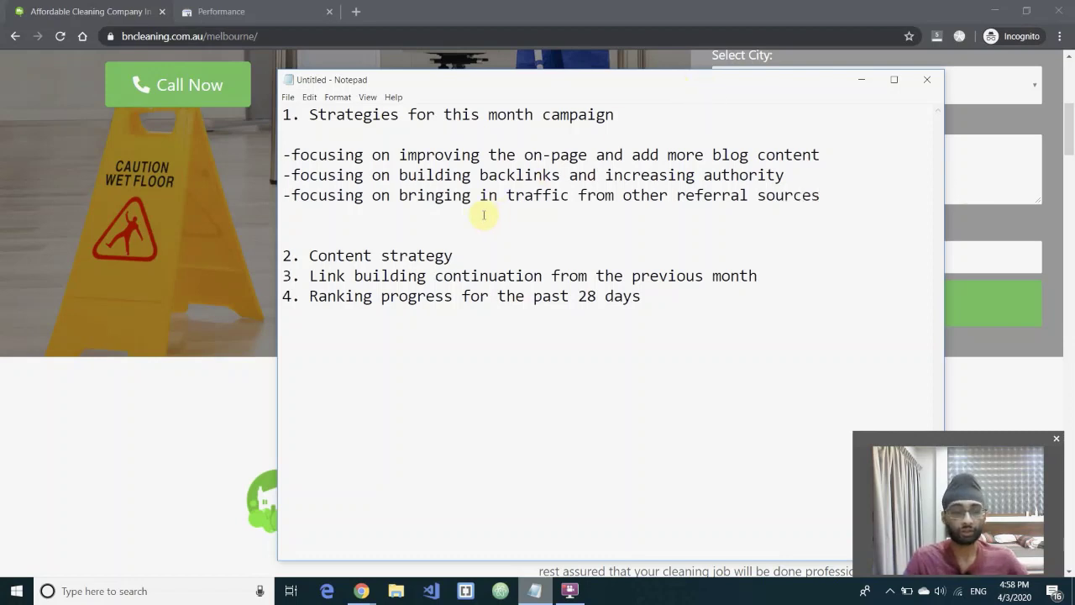
- Review the new traffic note, highlighting "referral sources" and the whole line in turn
drag(488, 210, 750, 187)
click(821, 181)
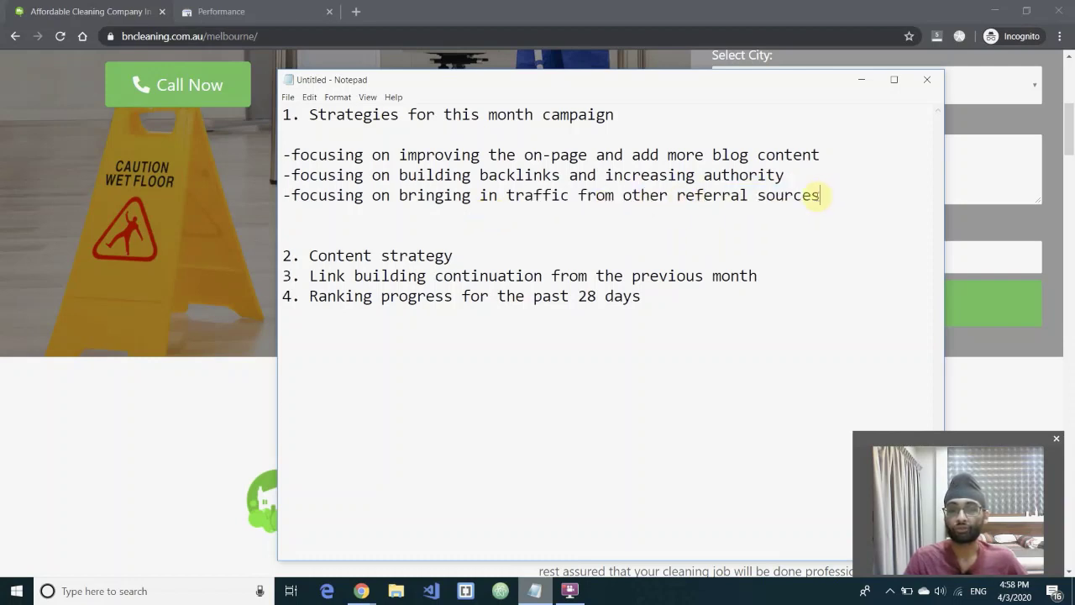
click(673, 206)
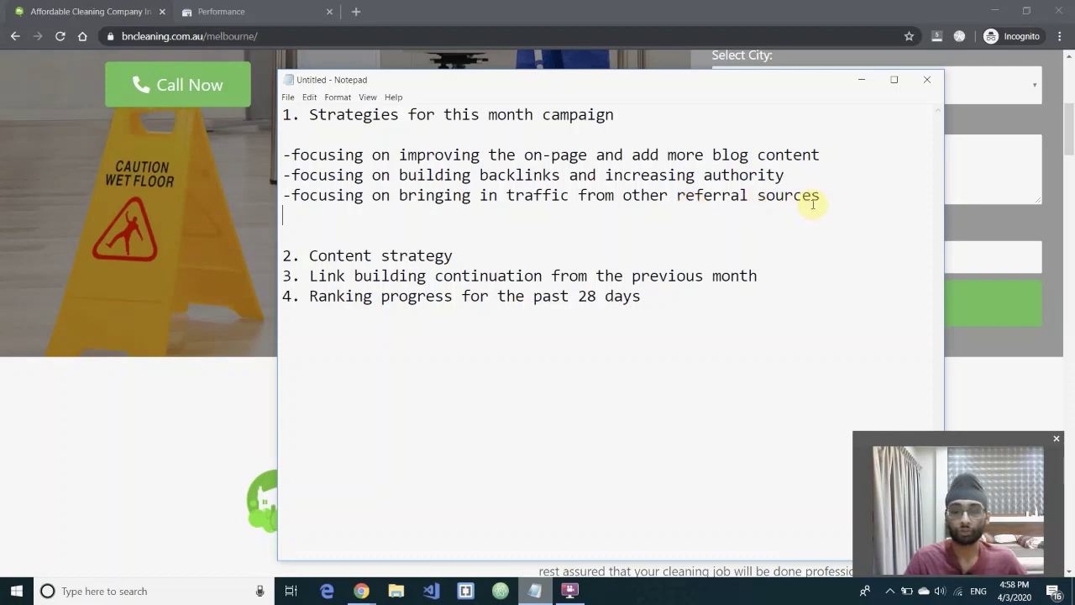
drag(820, 196, 667, 217)
click(667, 210)
shift+click(673, 202)
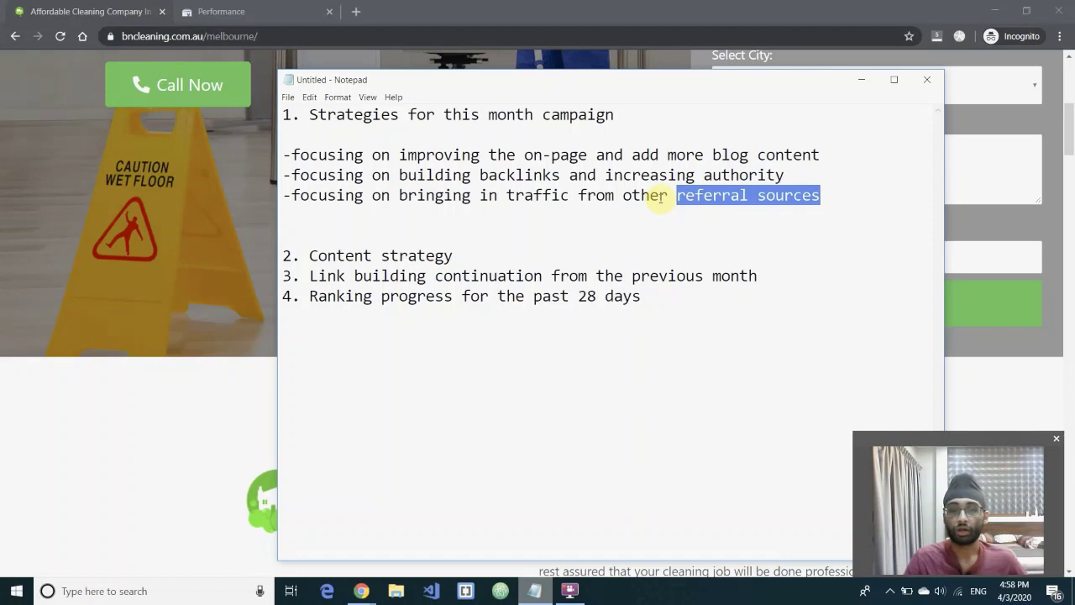
drag(820, 195, 304, 188)
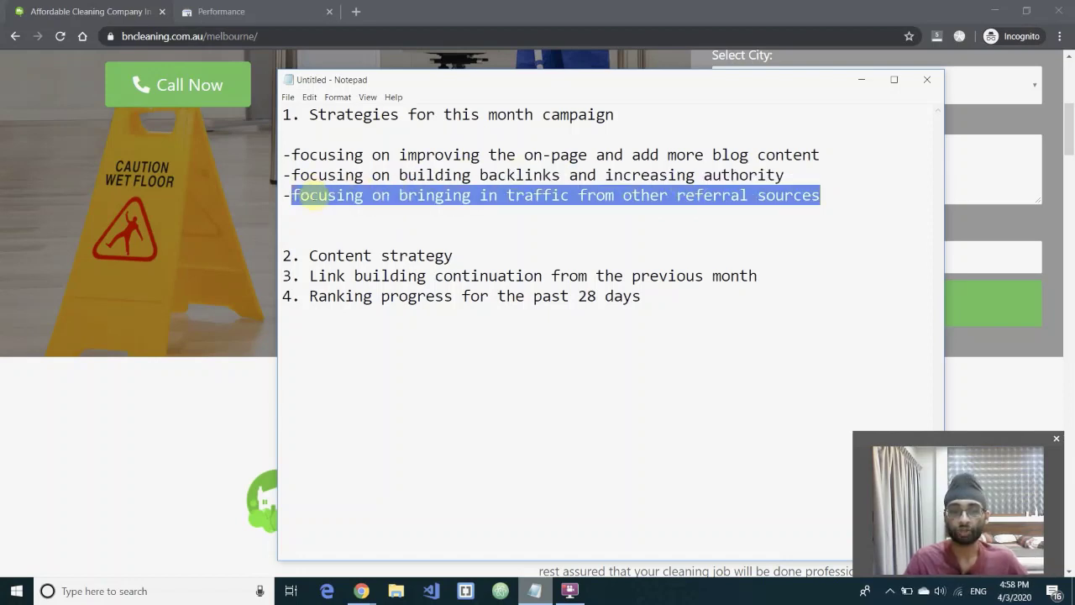
click(456, 196)
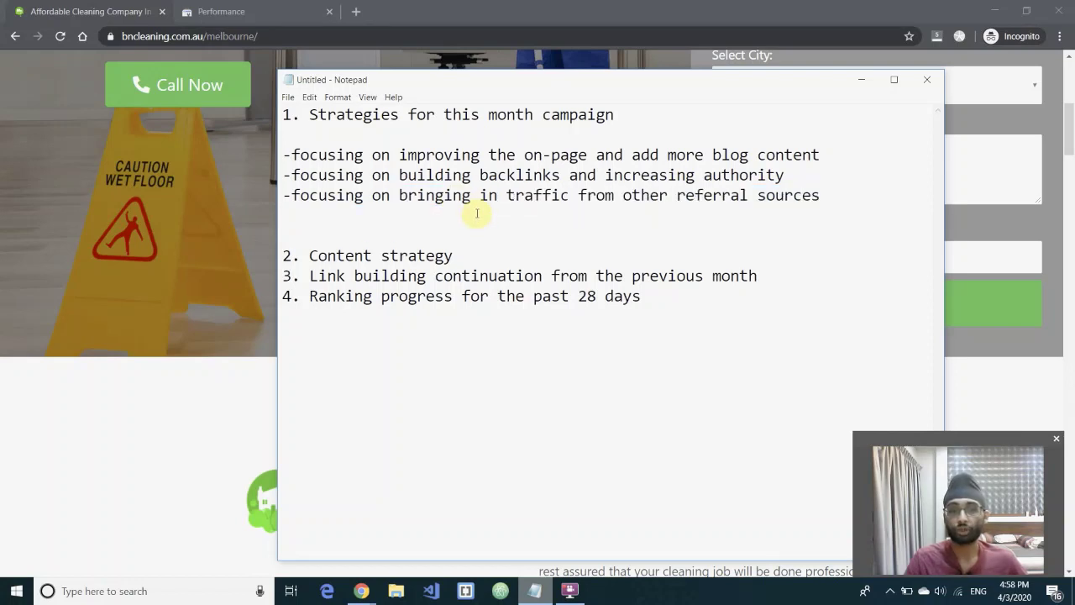
click(804, 207)
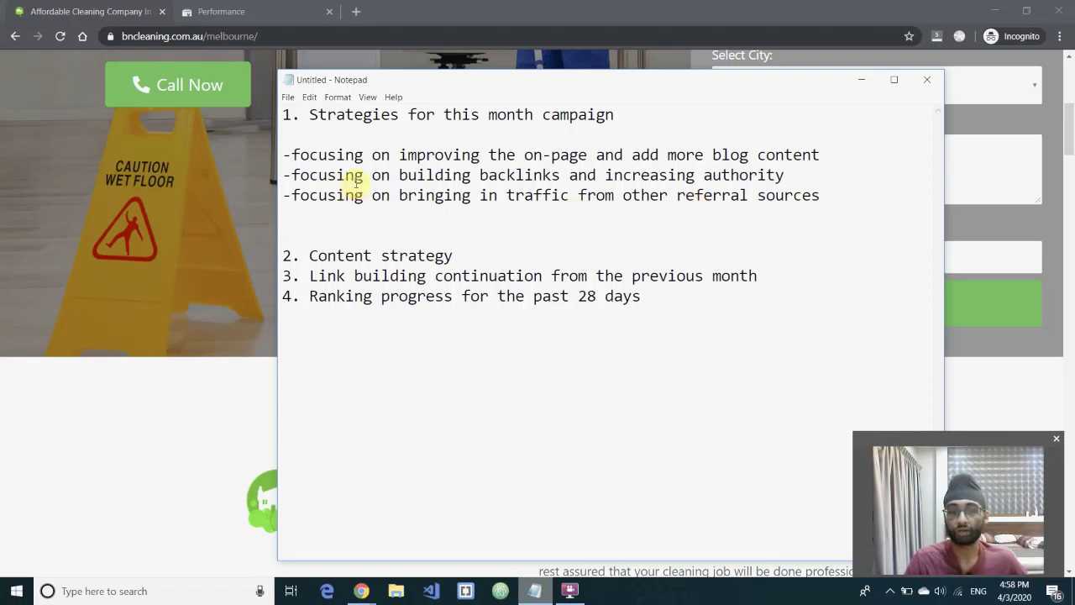
- Highlight all three "focusing on" strategy notes together to recap this month's campaign focus
drag(822, 202, 283, 155)
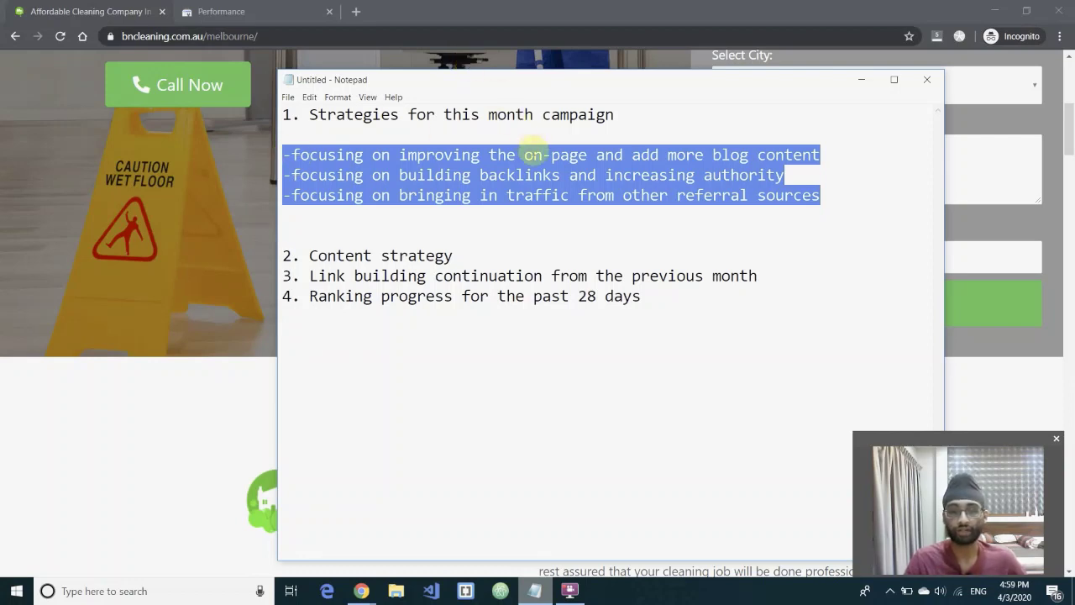
click(649, 175)
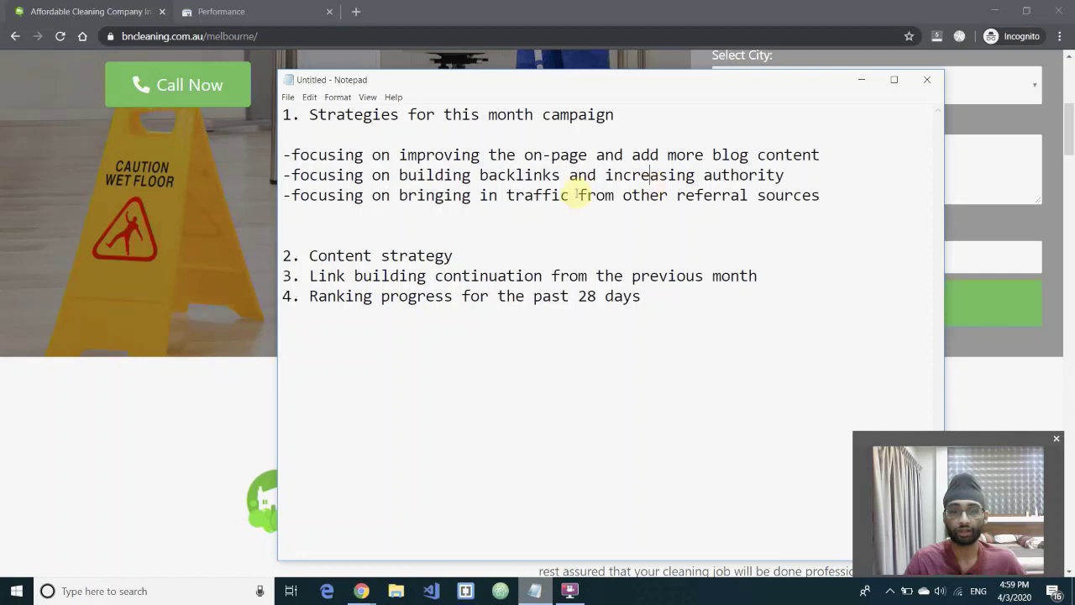
click(483, 174)
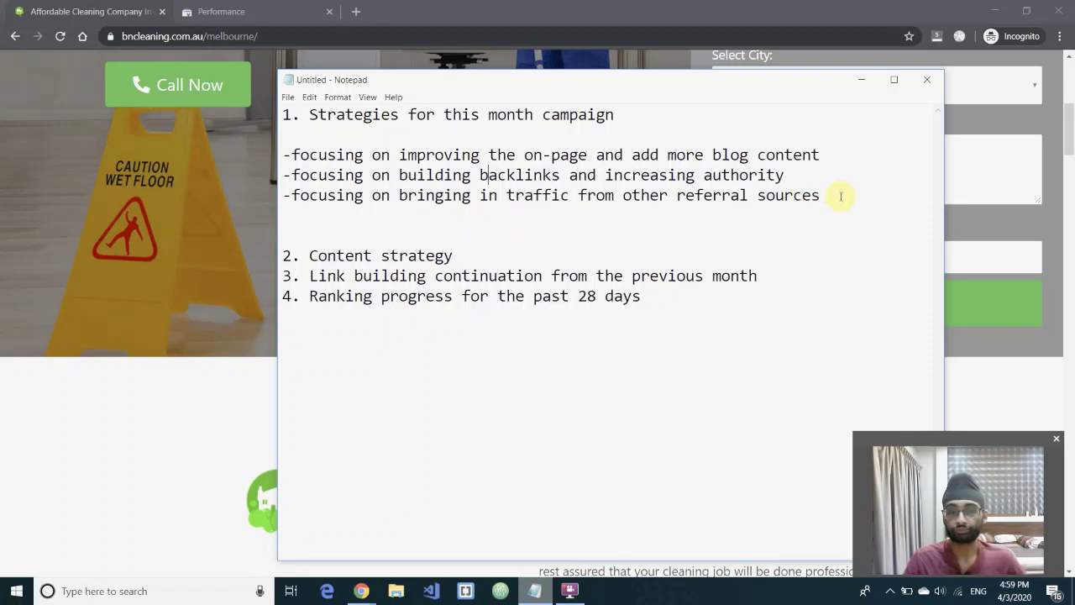
drag(840, 194, 286, 154)
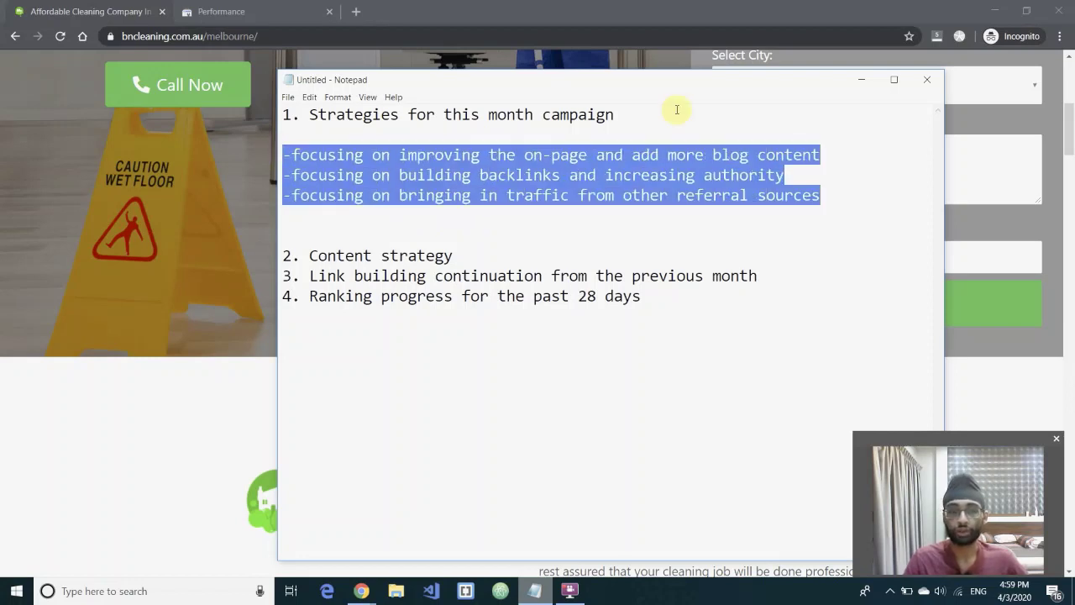
- Put the notes away and look over the Melbourne page from its banner and quotation form to the company introduction
click(860, 80)
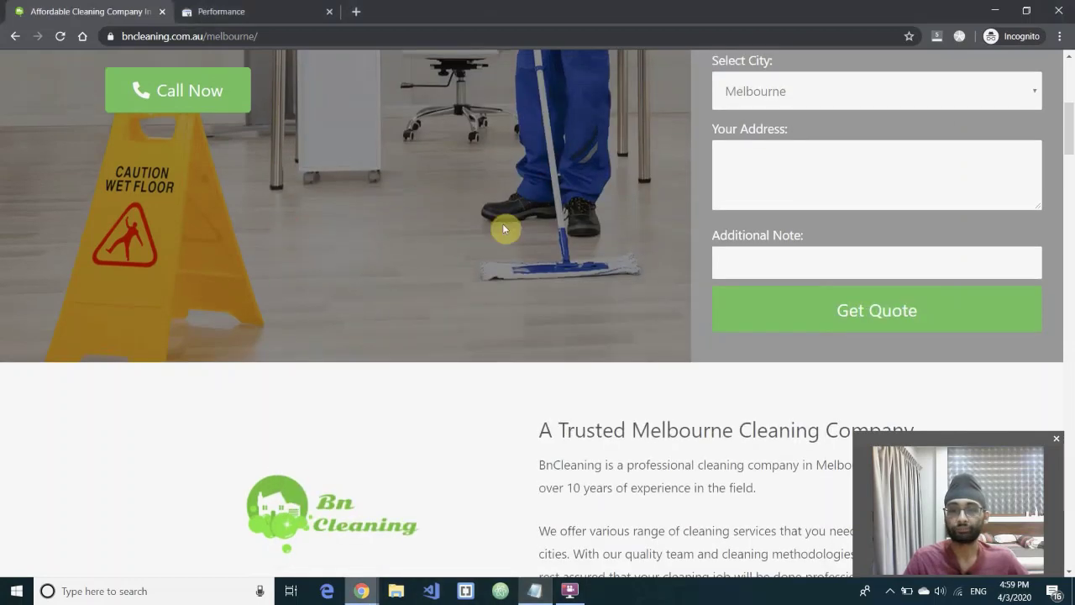
scroll(504, 228, up, 5)
scroll(628, 201, down, 2)
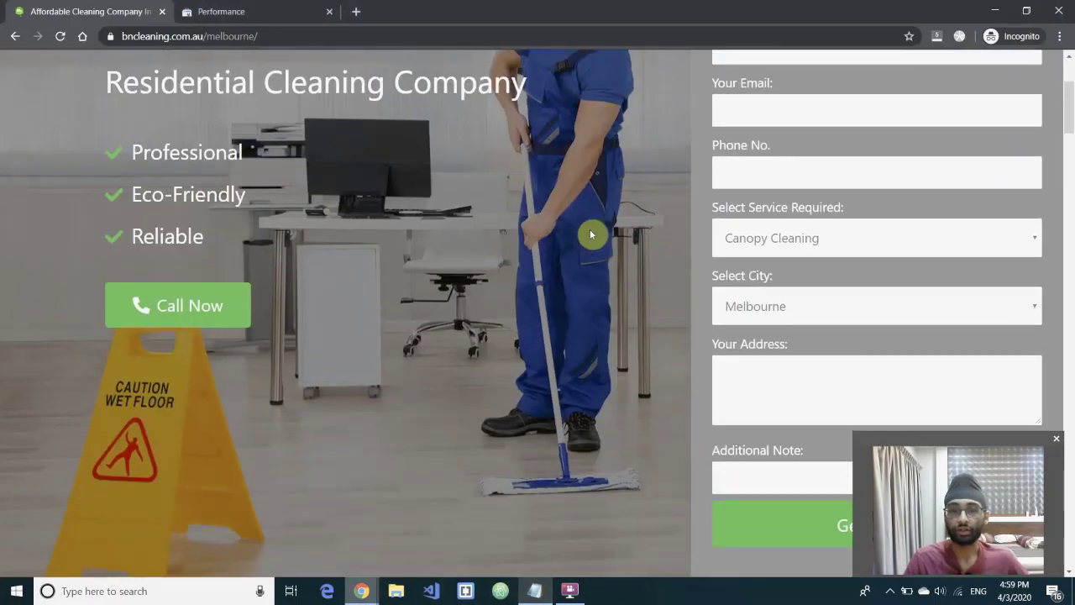
scroll(591, 234, up, 2)
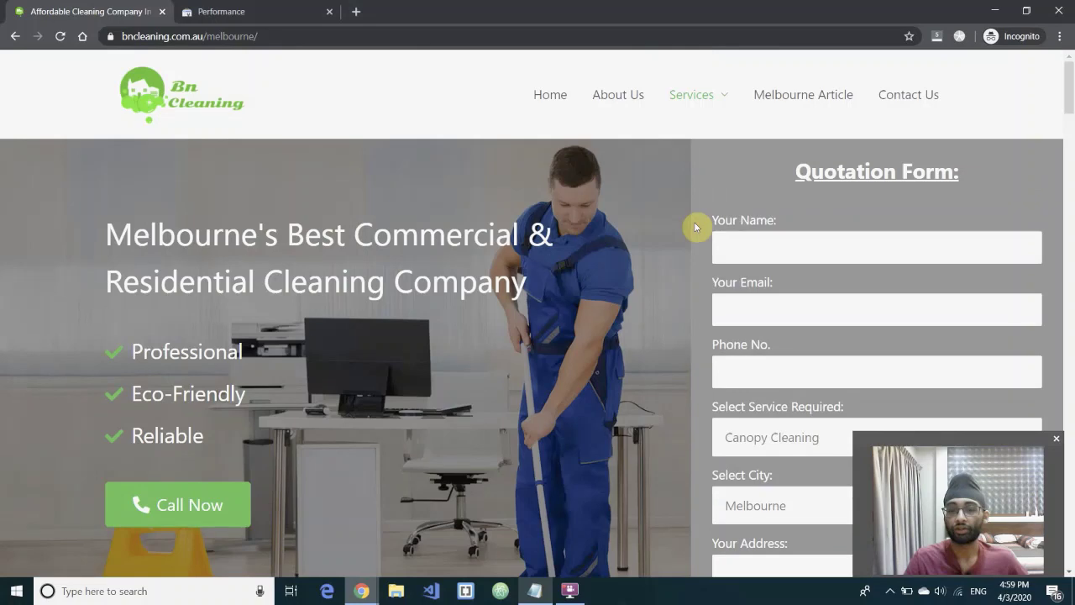
scroll(525, 377, down, 6)
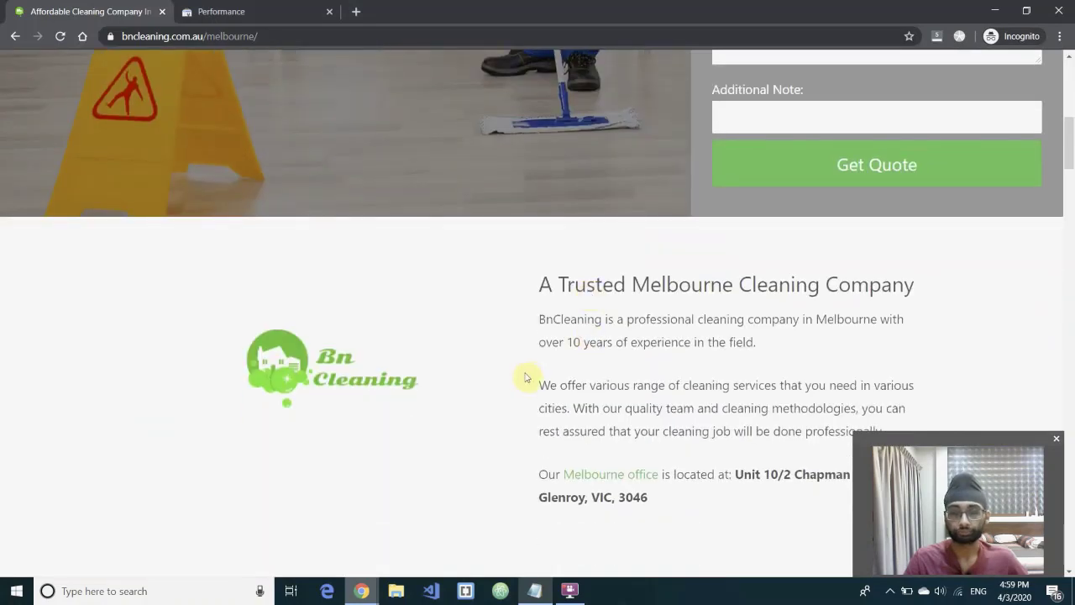
- Return to the Notepad notes, remove the spare blank line above "2. Content strategy" and insert two blank lines beneath that heading
click(535, 589)
click(712, 275)
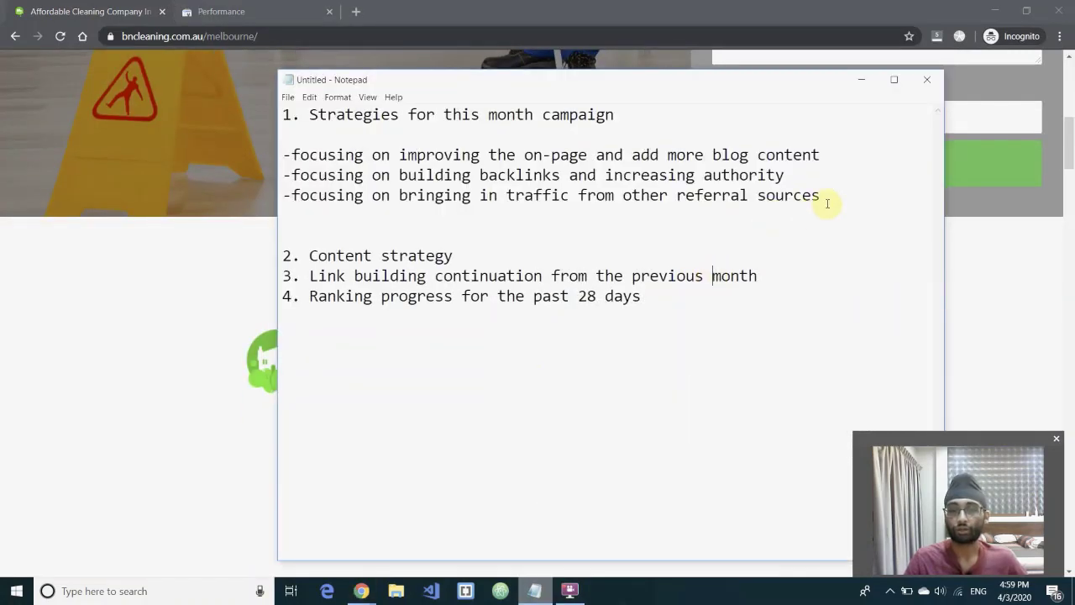
key(BackSpace)
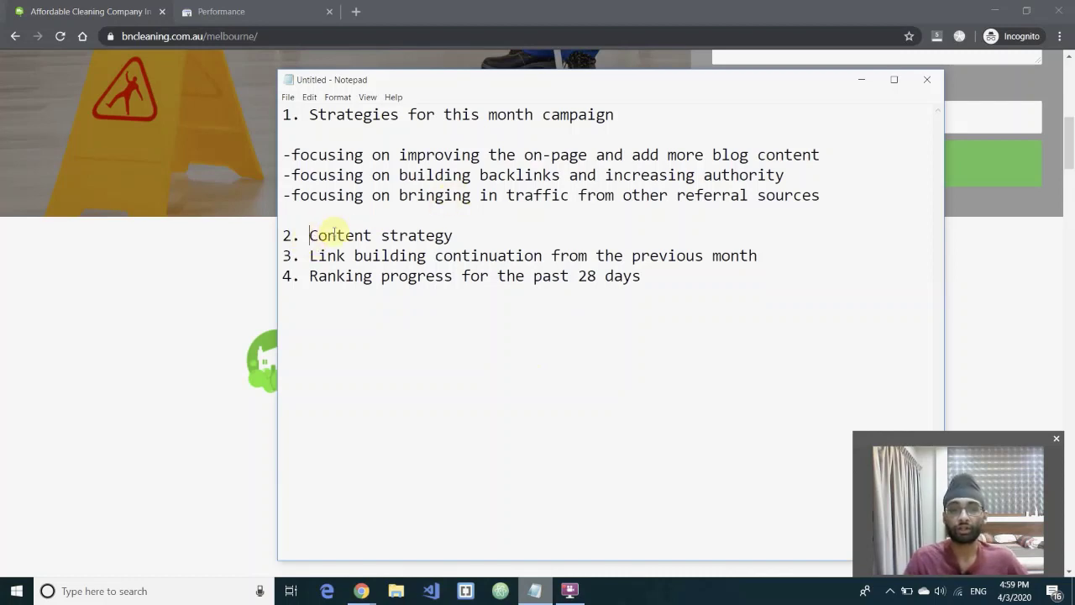
click(453, 238)
key(Return)
key(Return)
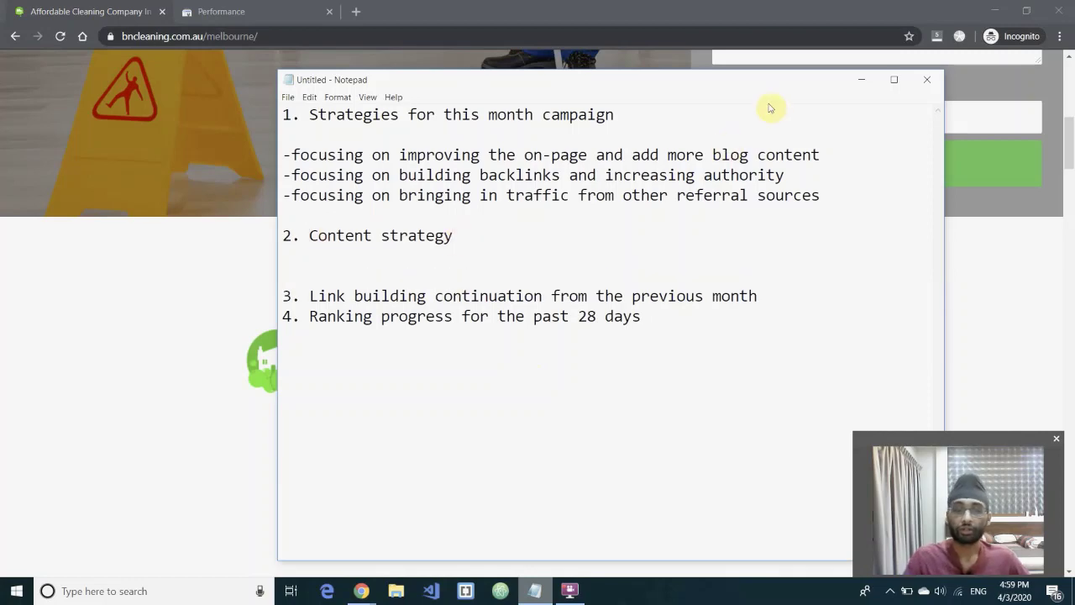
- Switch back to the Melbourne page in the browser and examine the Our Services cards, from canopy cleaning to window cleaning
click(861, 79)
scroll(220, 203, down, 1)
scroll(220, 204, down, 2)
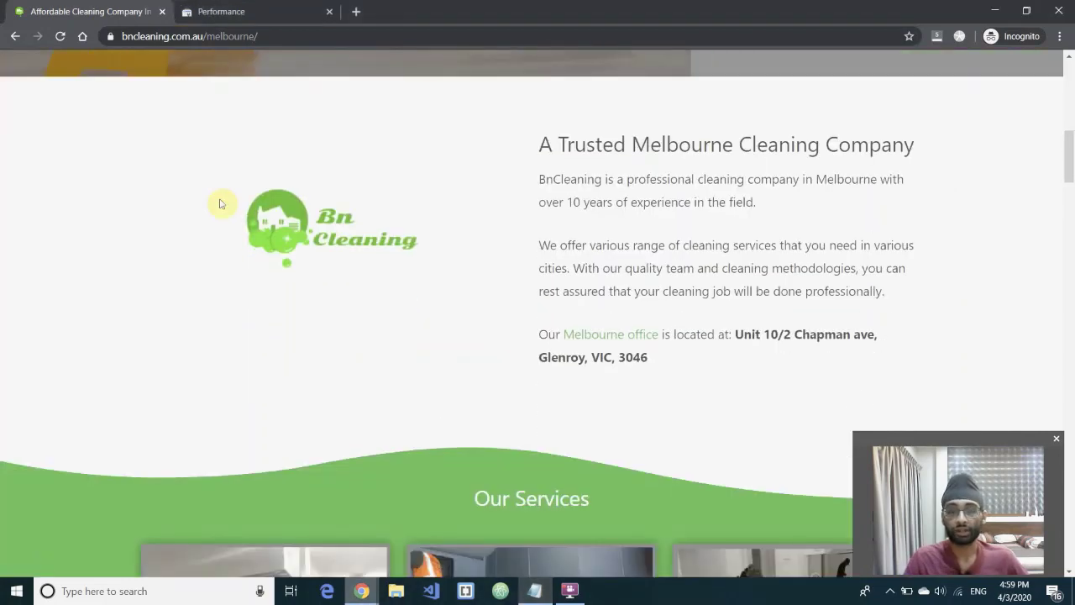
scroll(220, 203, down, 5)
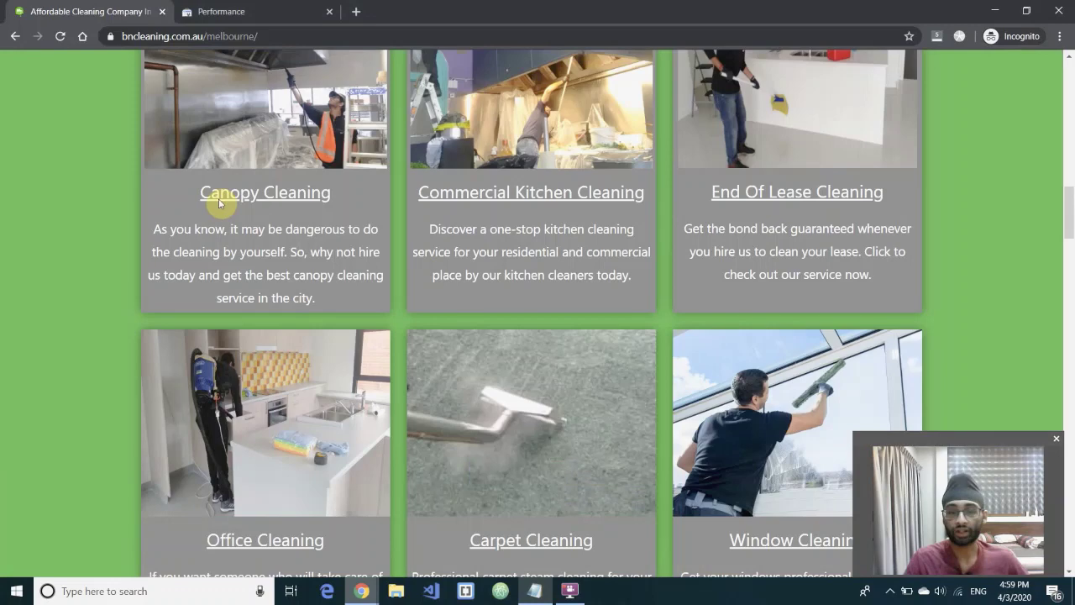
scroll(218, 198, up, 2)
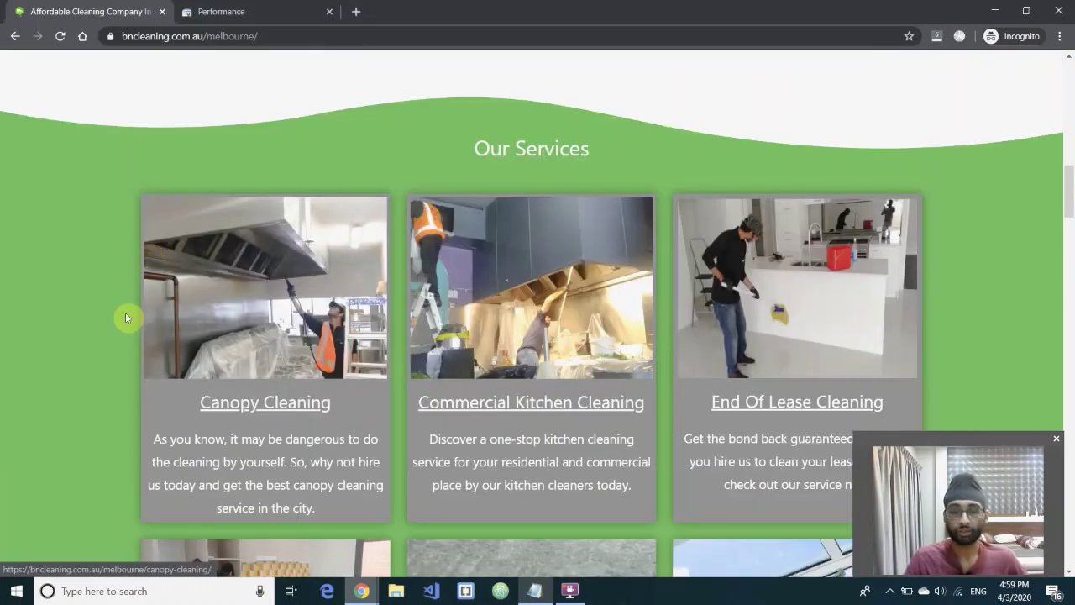
scroll(135, 323, down, 1)
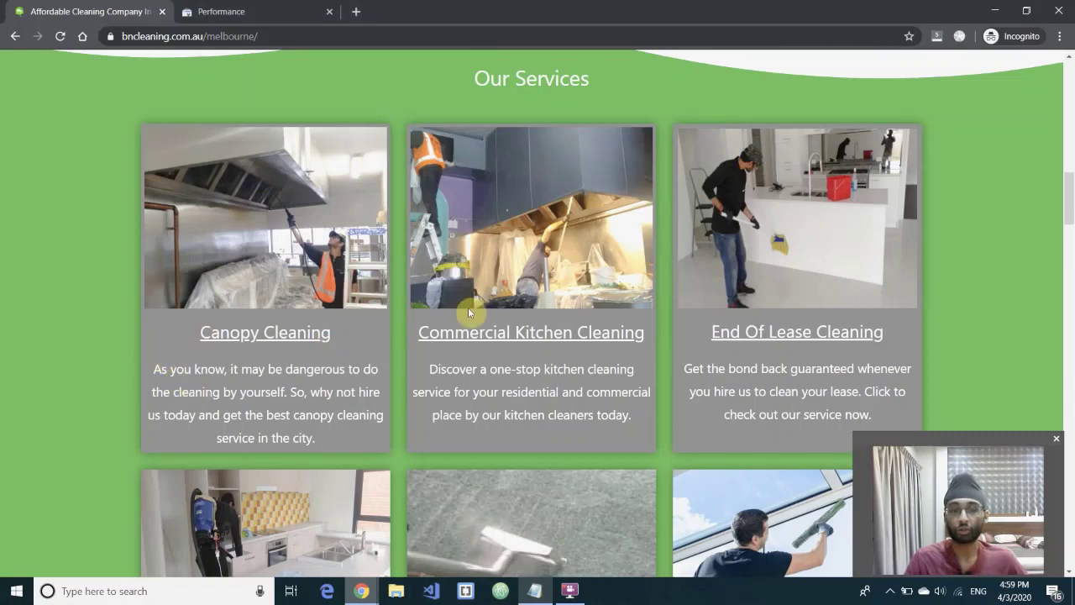
scroll(209, 297, down, 2)
scroll(250, 280, down, 1)
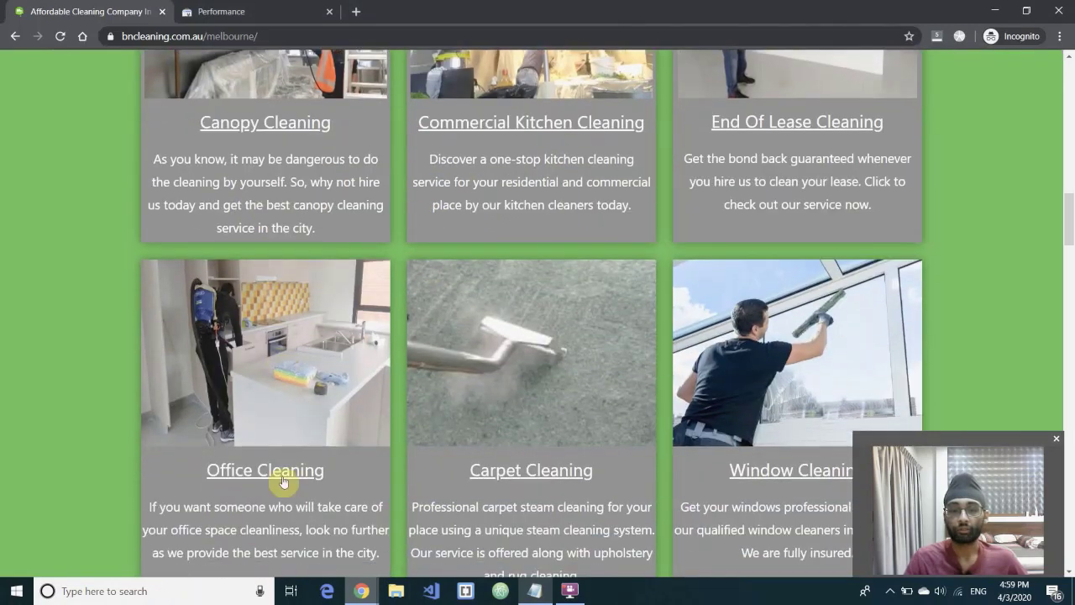
- Open the Canopy Cleaning service page in a new tab and the End Of Lease Cleaning page in the current tab
scroll(656, 388, down, 2)
scroll(619, 377, up, 3)
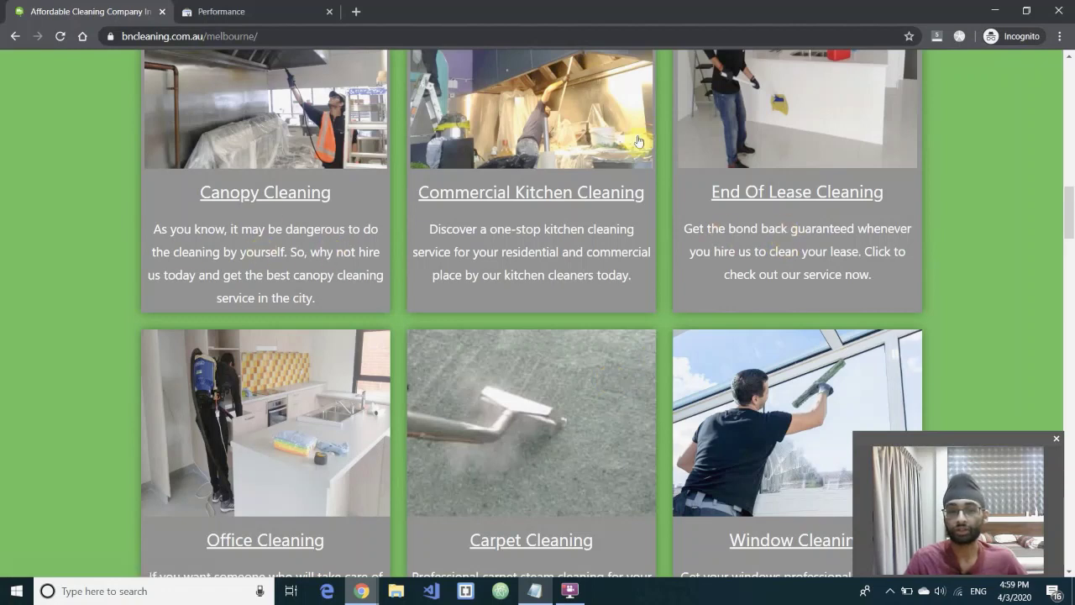
middle_click(271, 152)
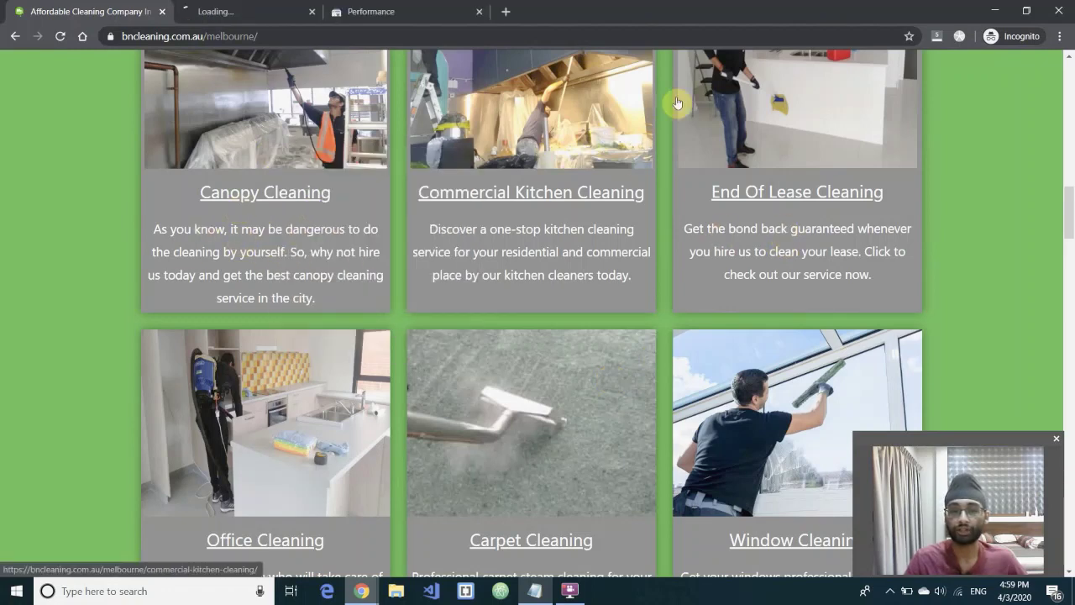
click(710, 87)
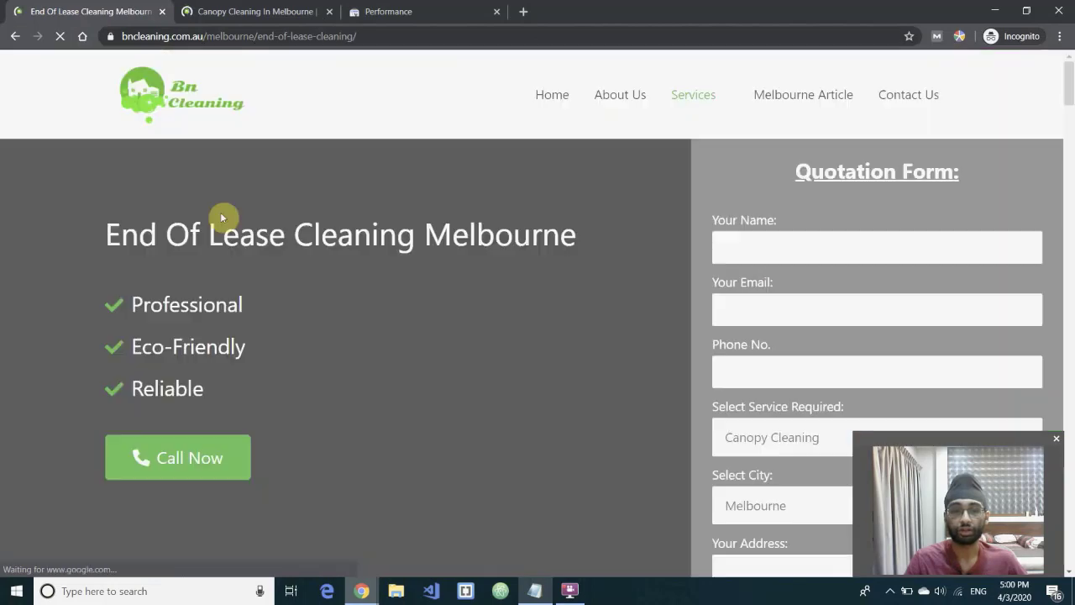
- Look over the End Of Lease Cleaning page's vacate services and the Canopy Cleaning page's services and Our Work gallery
scroll(126, 315, down, 15)
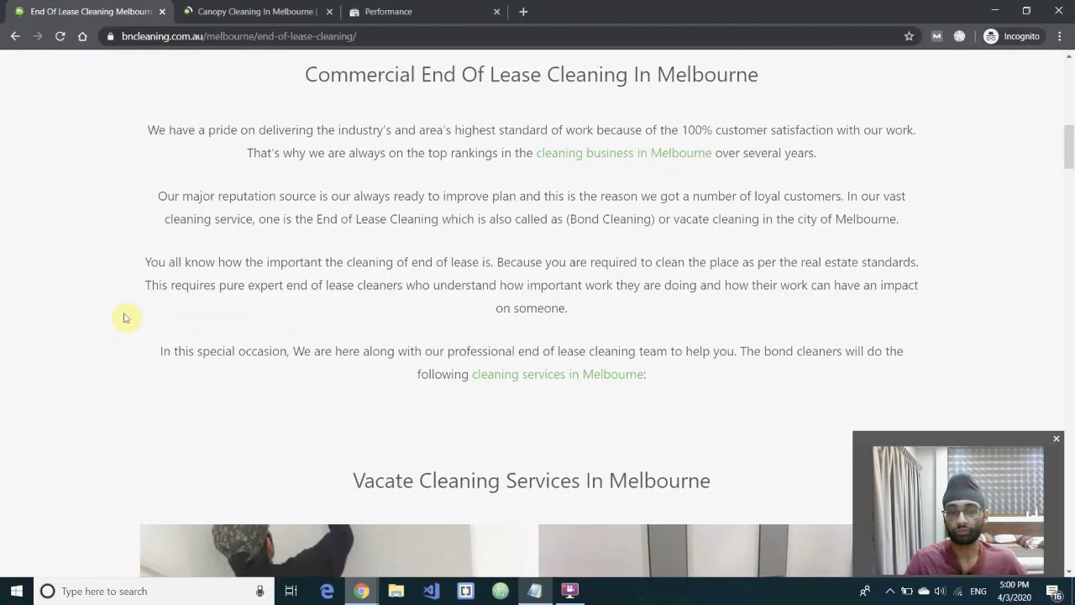
scroll(153, 376, up, 4)
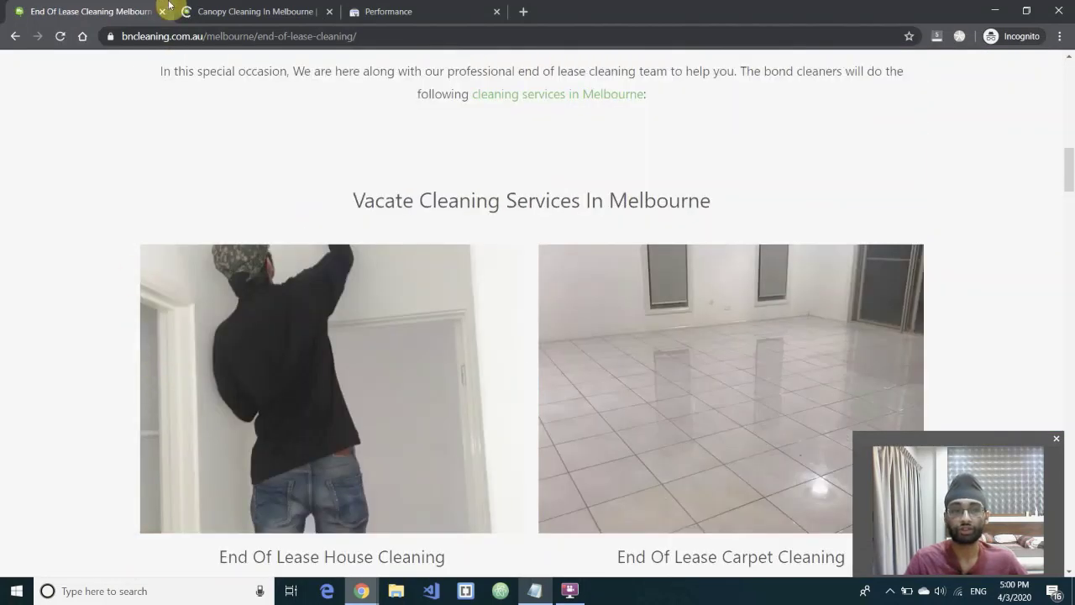
click(210, 12)
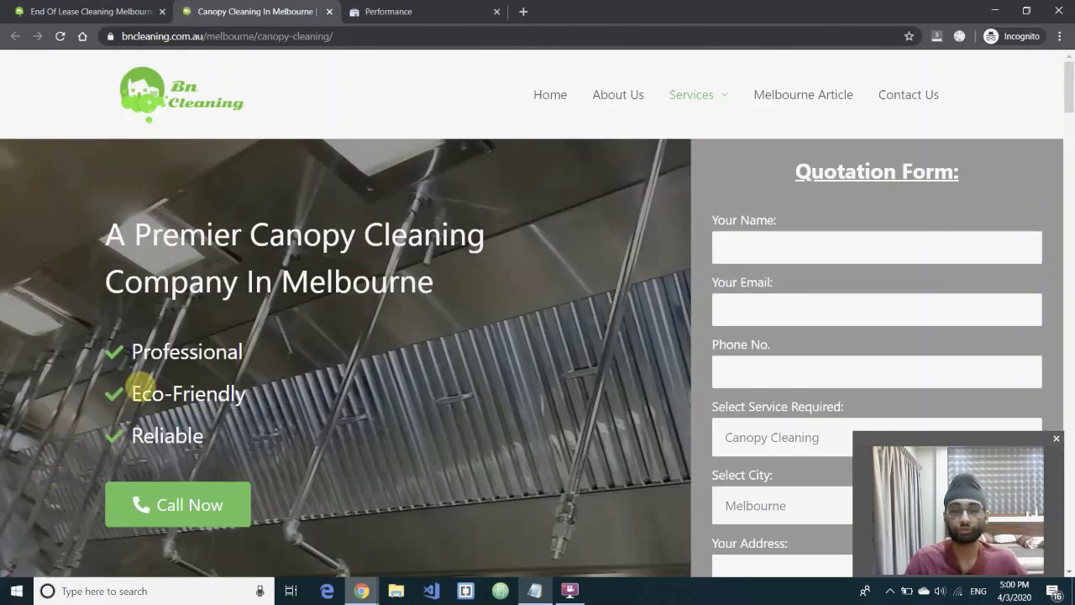
scroll(157, 382, down, 6)
scroll(235, 366, down, 10)
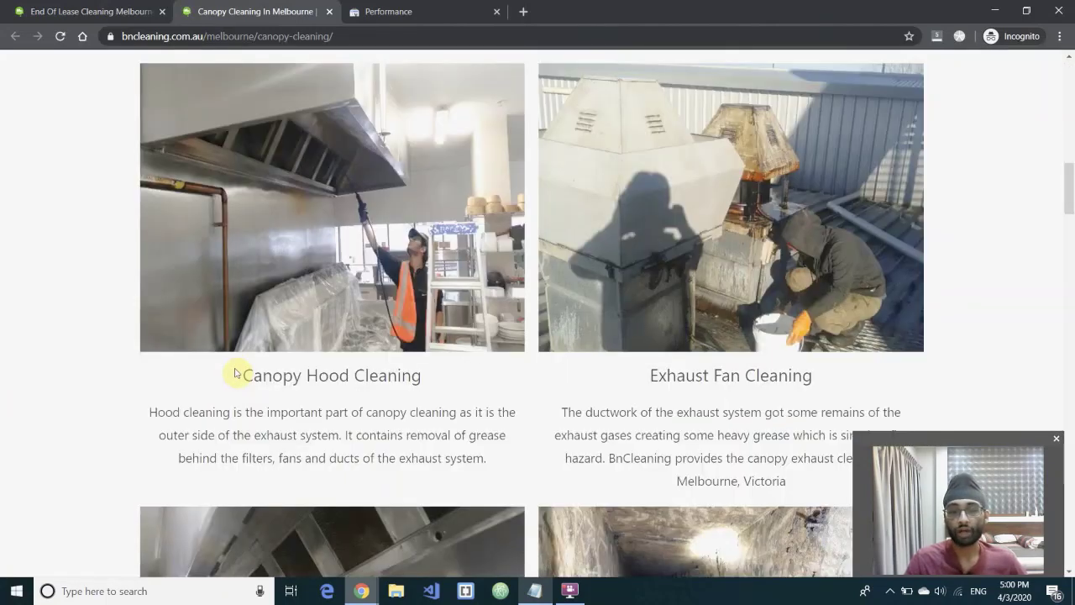
scroll(235, 367, down, 5)
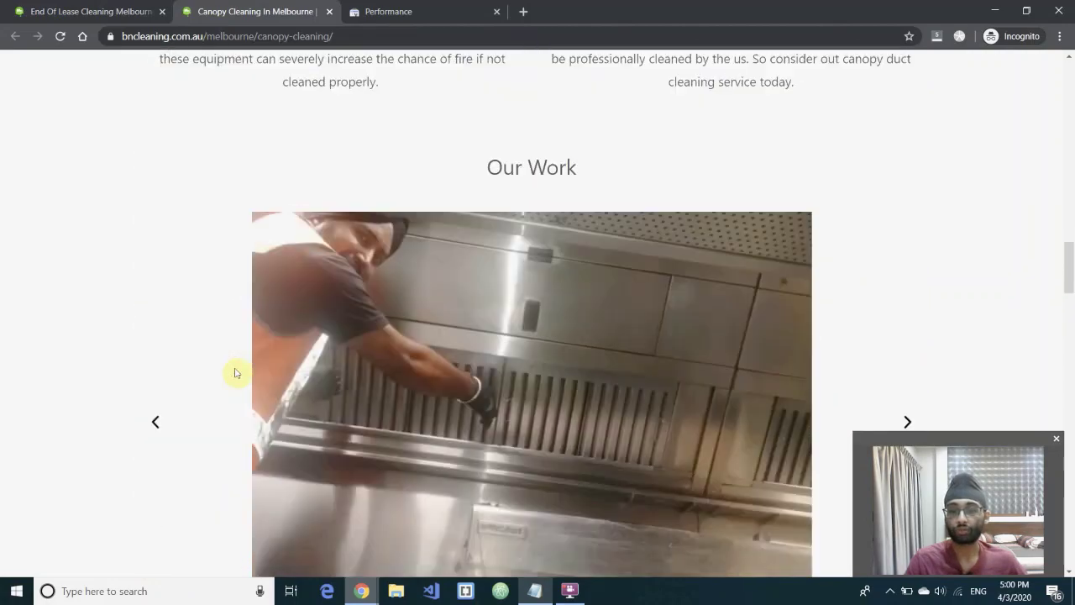
scroll(235, 370, up, 9)
scroll(235, 373, up, 10)
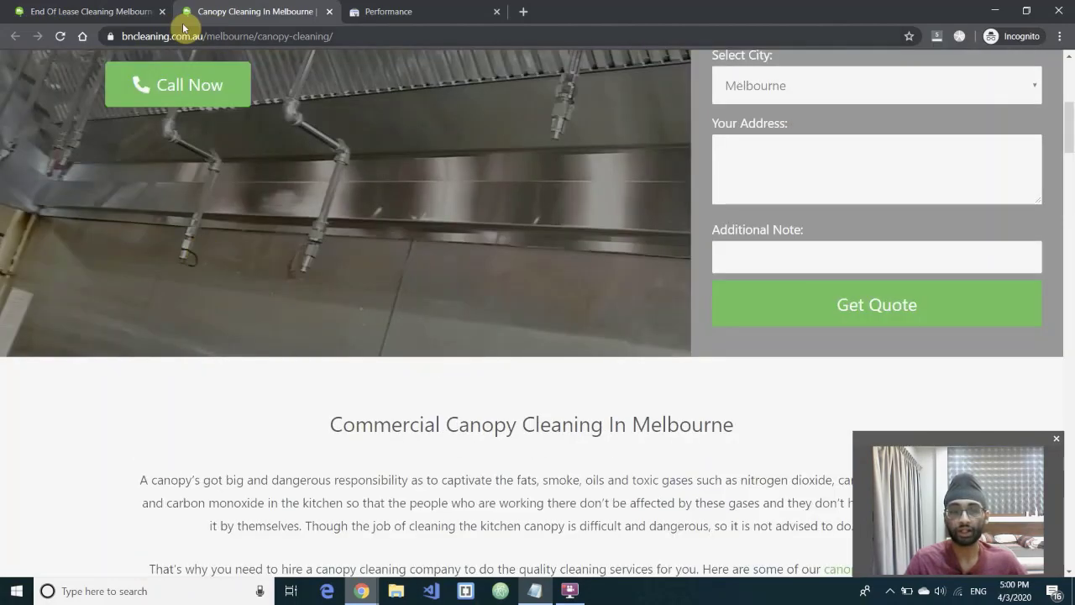
- Go back from the End Of Lease Cleaning page to the Melbourne page and examine the Our Services cards through Oven Cleaning
click(91, 12)
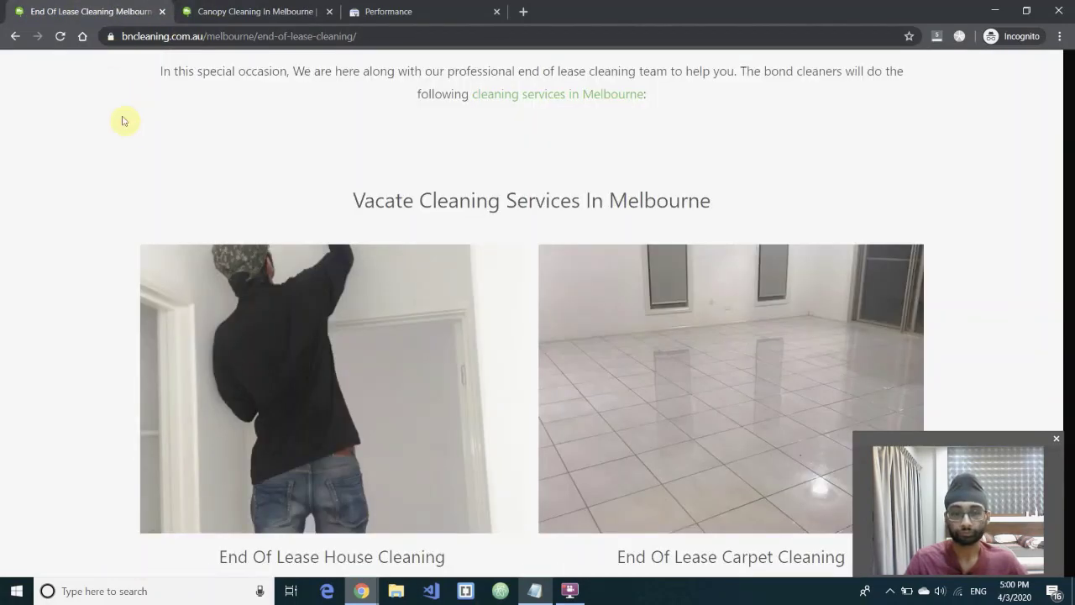
click(13, 38)
scroll(110, 235, down, 3)
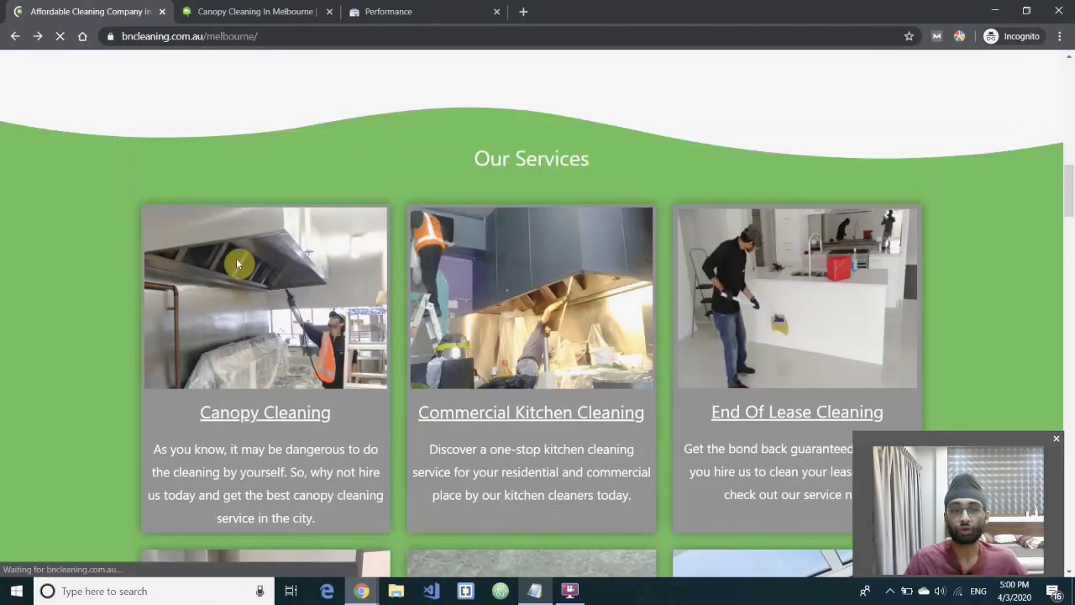
scroll(561, 309, down, 2)
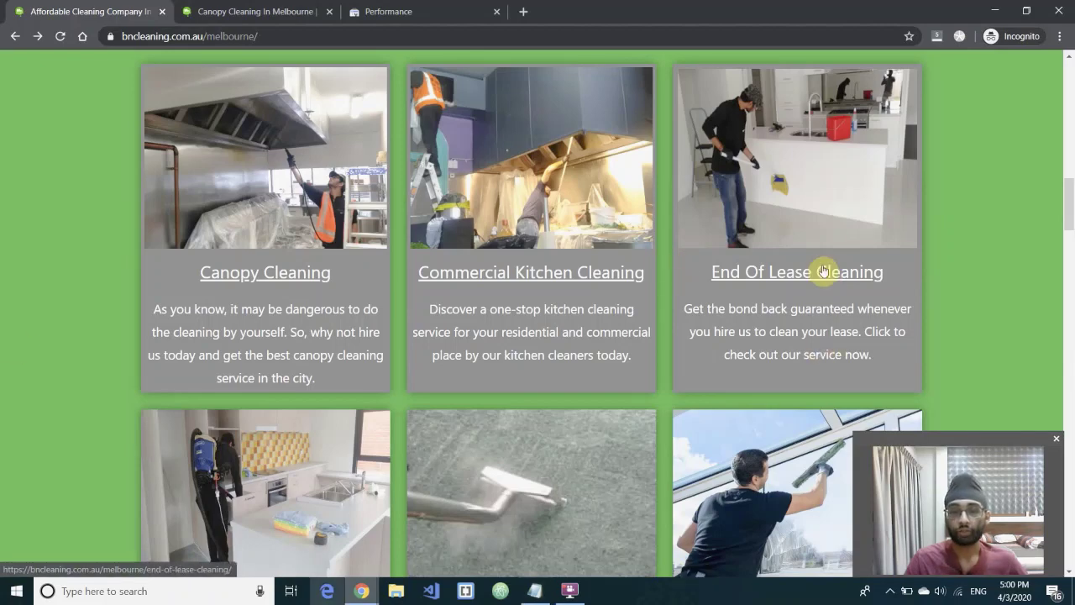
scroll(823, 274, down, 3)
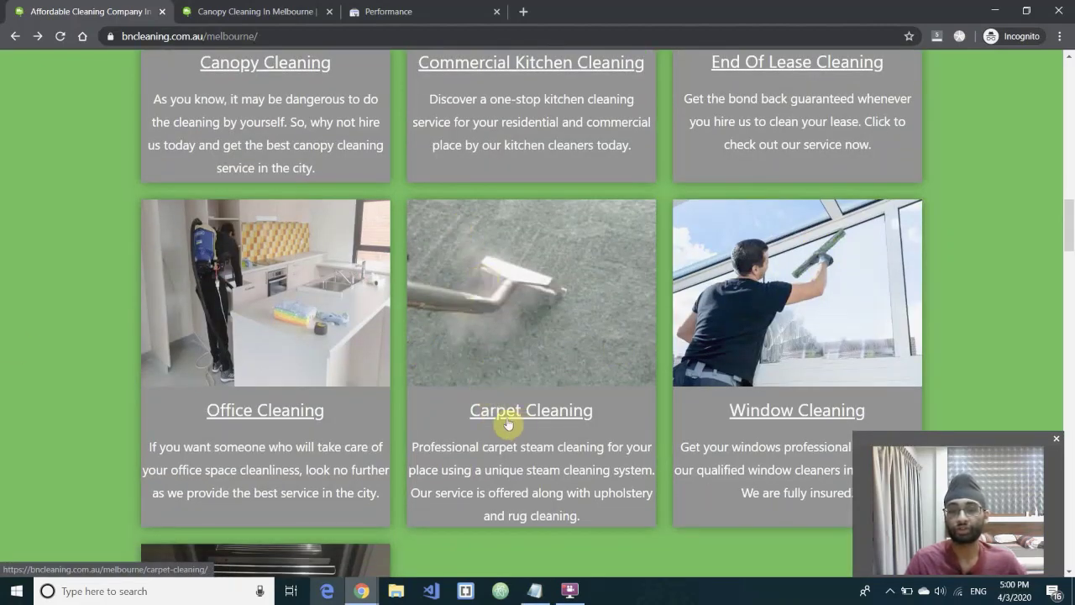
scroll(619, 412, down, 2)
scroll(439, 272, down, 3)
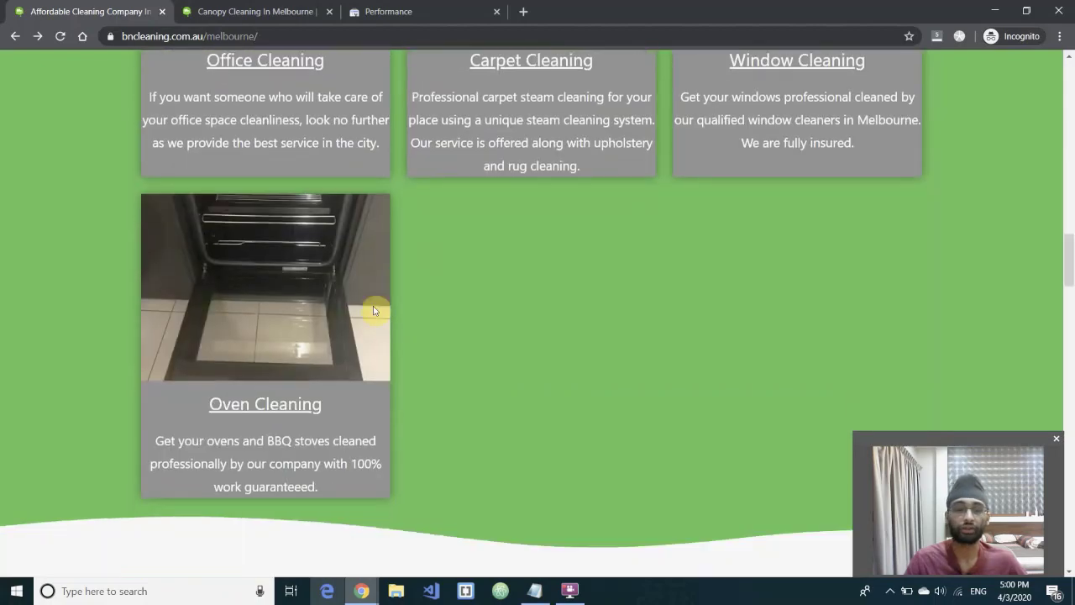
scroll(288, 413, up, 5)
scroll(919, 159, up, 1)
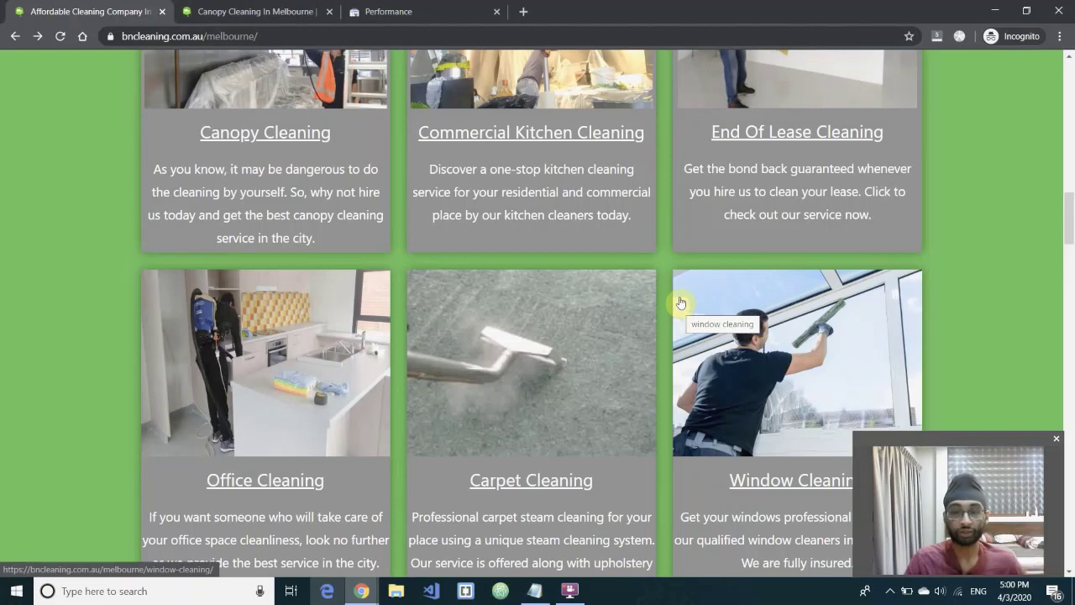
scroll(551, 352, up, 1)
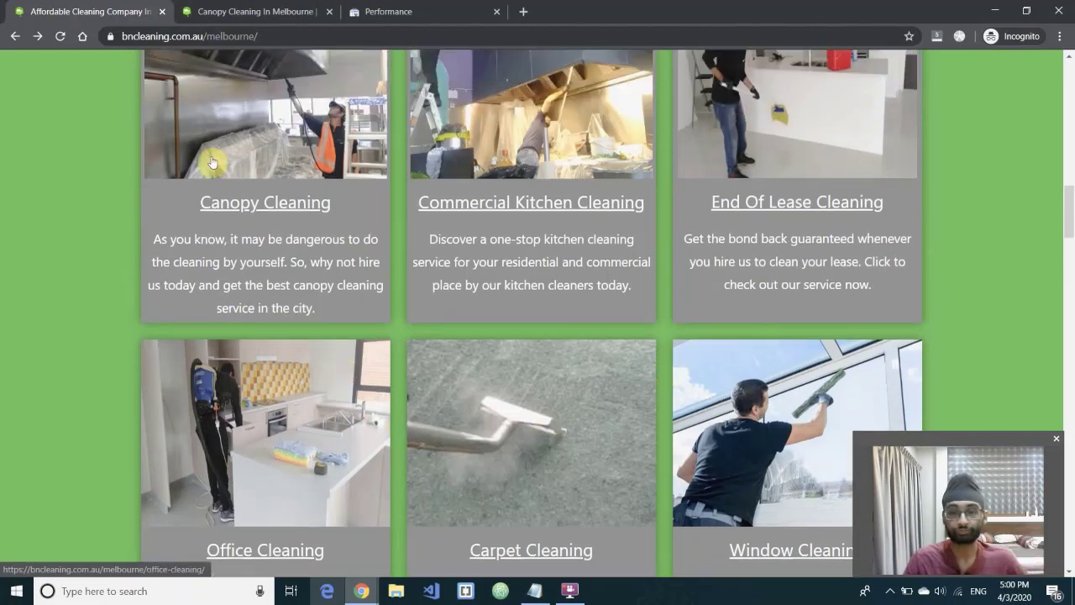
- Search Google for "end of lease cleaning melbourne" in a new browser tab
click(524, 12)
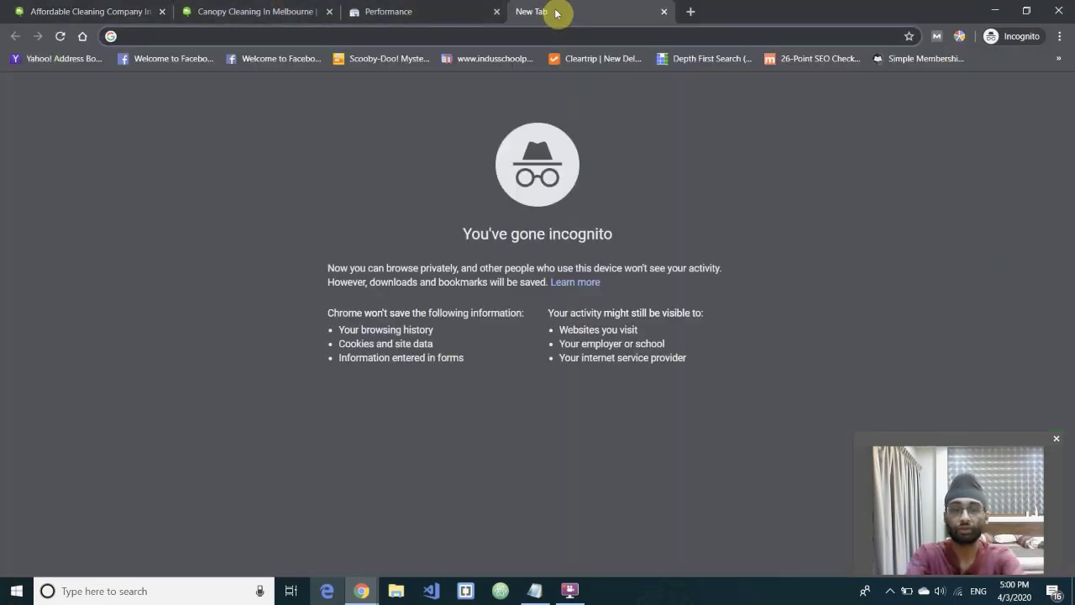
text(g)
key(Return)
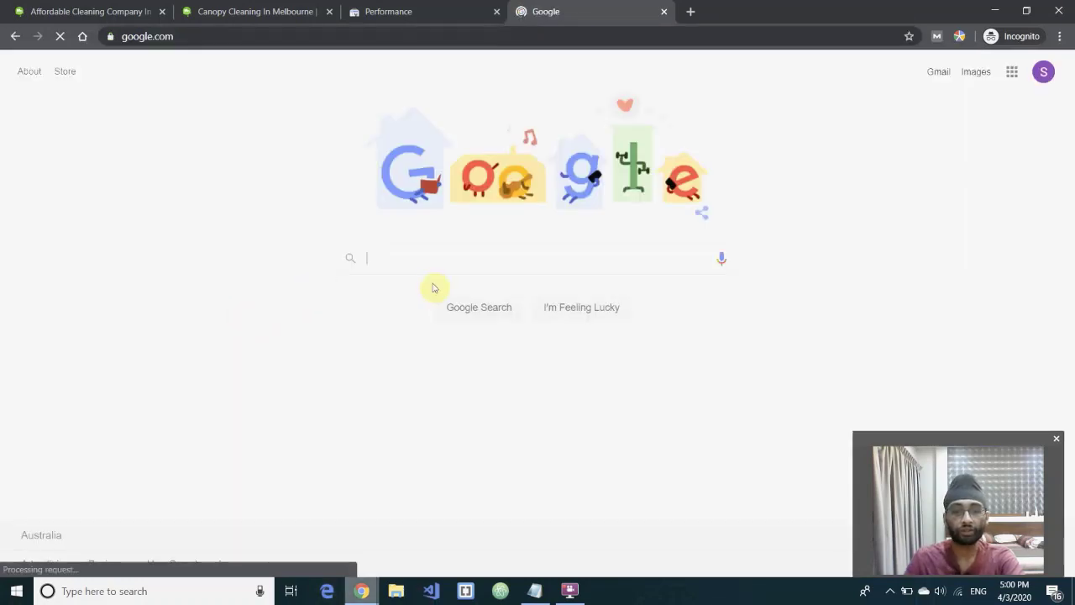
click(412, 259)
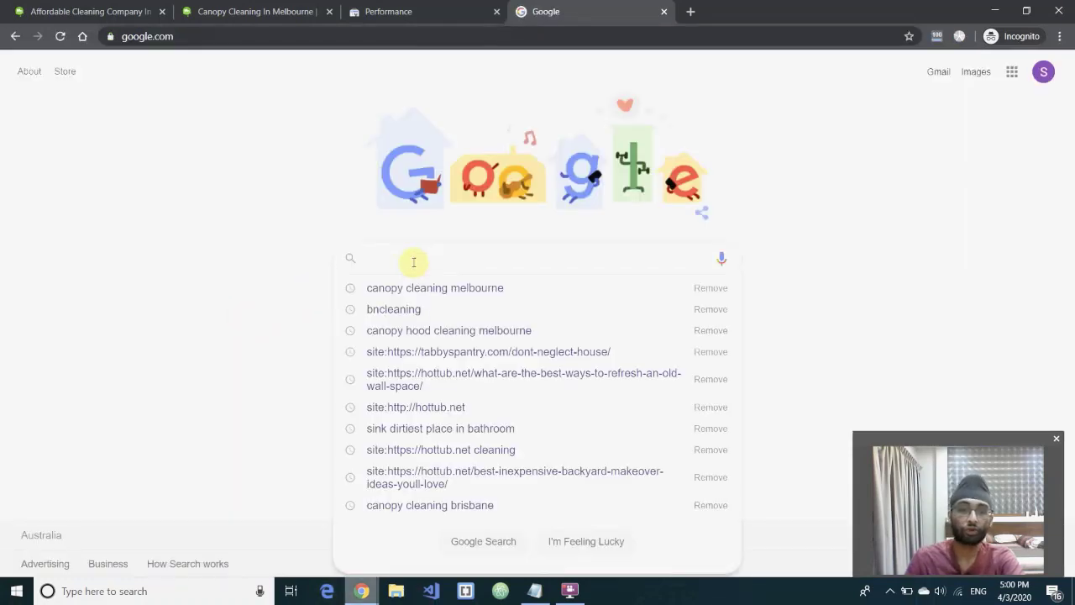
text(end of)
key(Down)
key(Return)
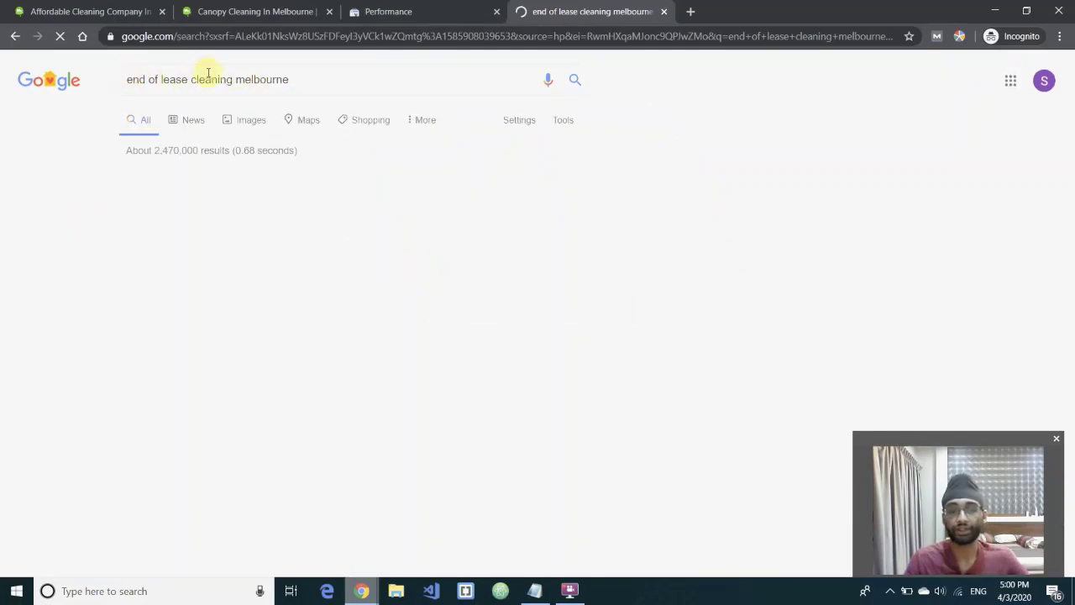
- Open the paulscleaningmelbourne.com.au and fantasticcleaners.com.au search results in new background tabs
scroll(89, 173, down, 10)
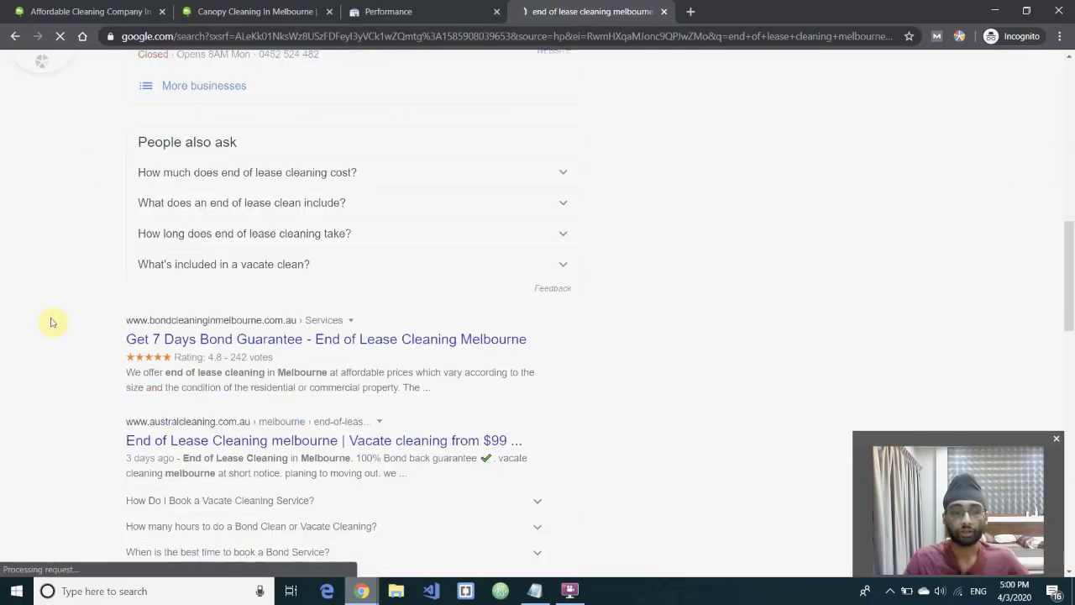
scroll(34, 311, down, 5)
scroll(125, 293, up, 1)
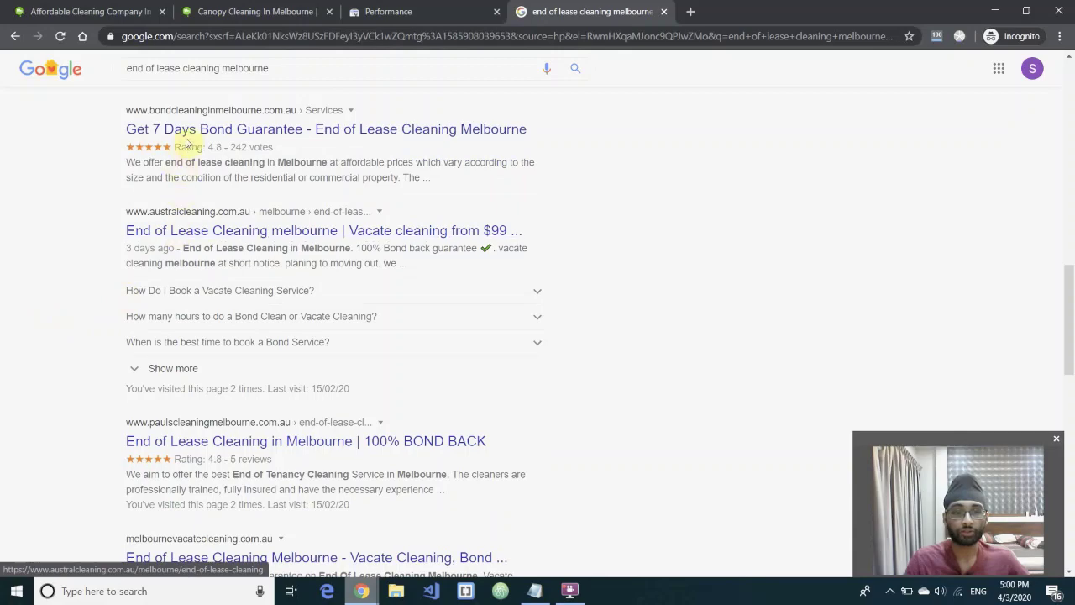
scroll(204, 233, up, 3)
scroll(241, 334, up, 4)
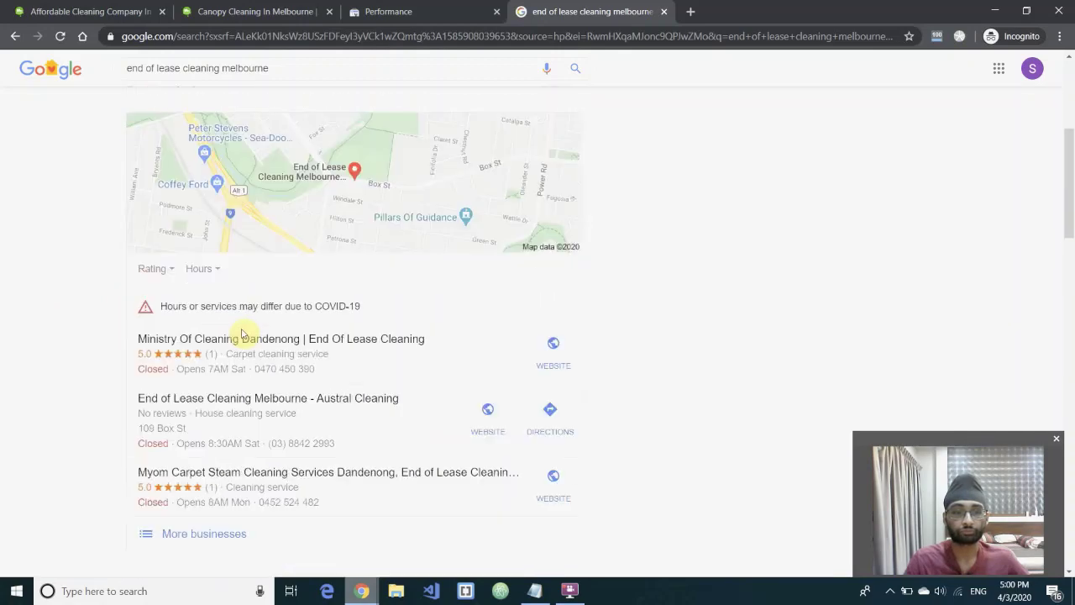
scroll(241, 335, down, 9)
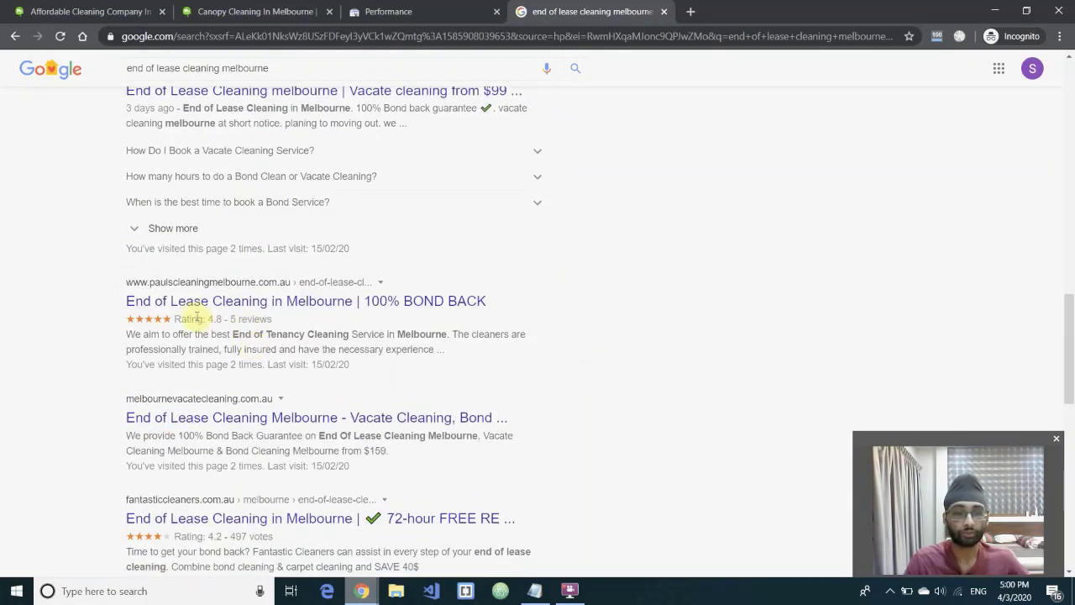
right_click(204, 305)
key(Escape)
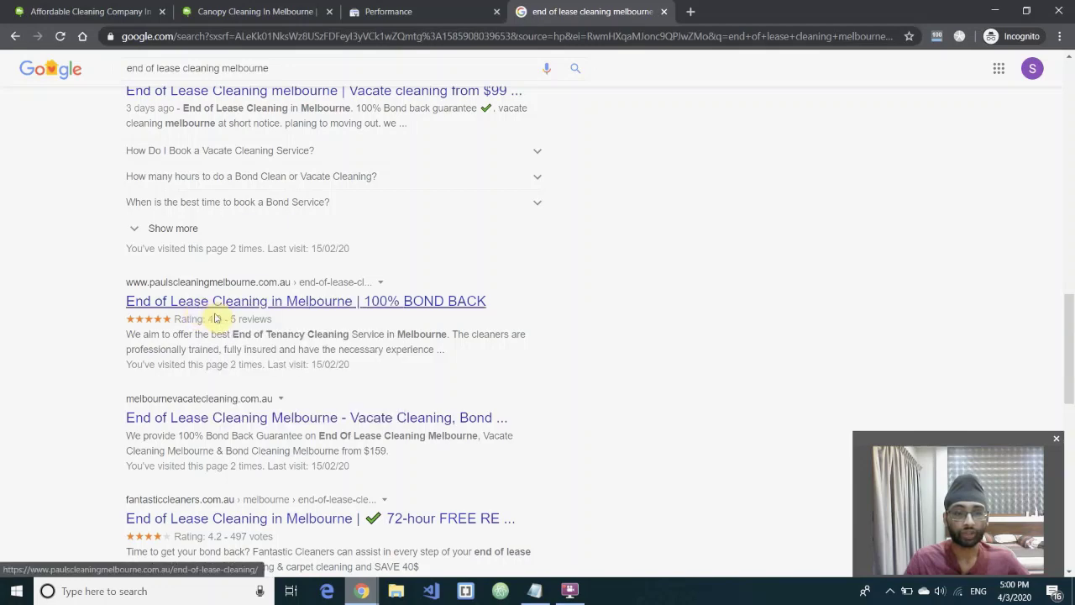
scroll(8, 267, up, 3)
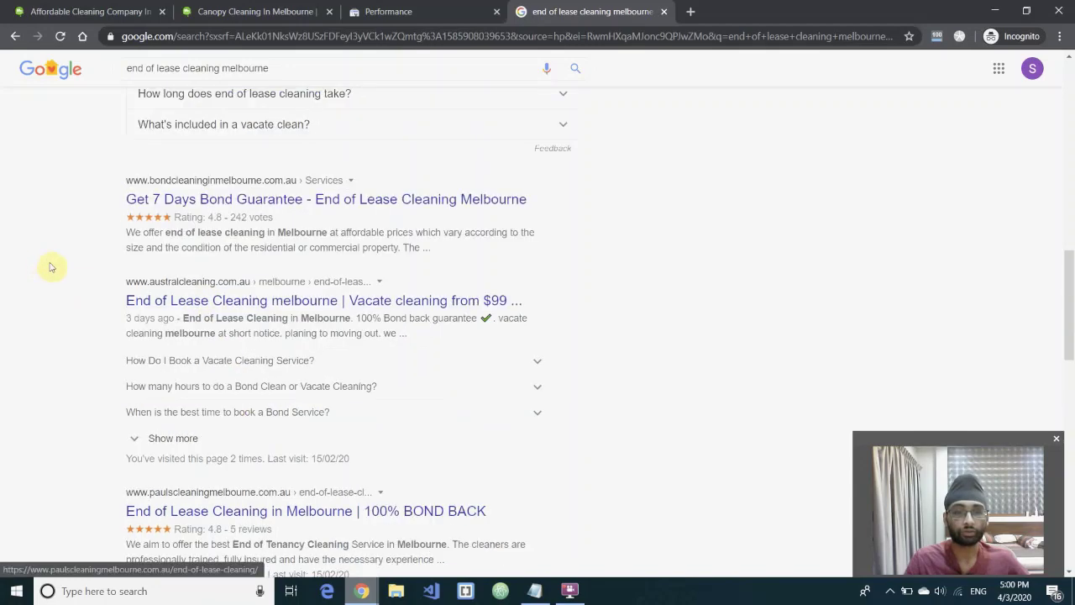
middle_click(224, 301)
scroll(220, 309, down, 5)
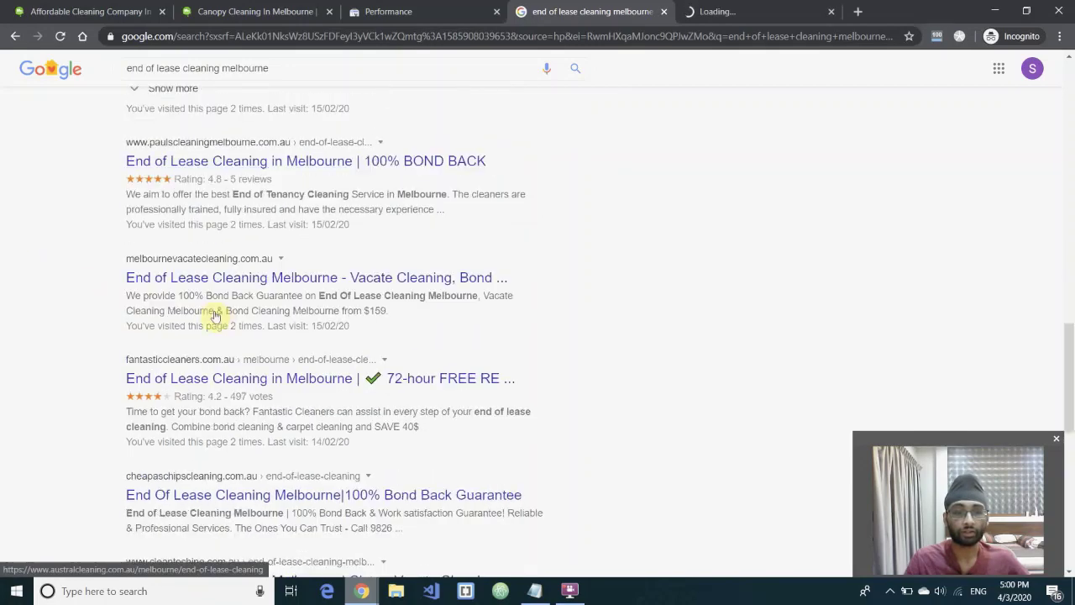
middle_click(208, 318)
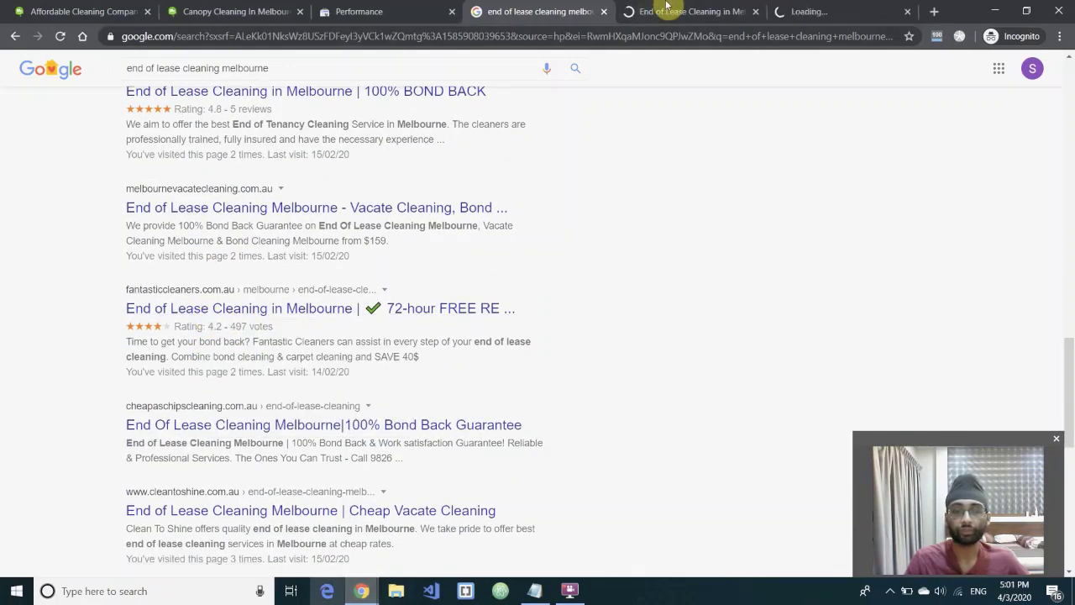
- Look through the remaining end of lease cleaning search results, from the competing cleaners to the Oneflare and Airtasker listings
click(666, 7)
click(543, 10)
scroll(193, 403, down, 7)
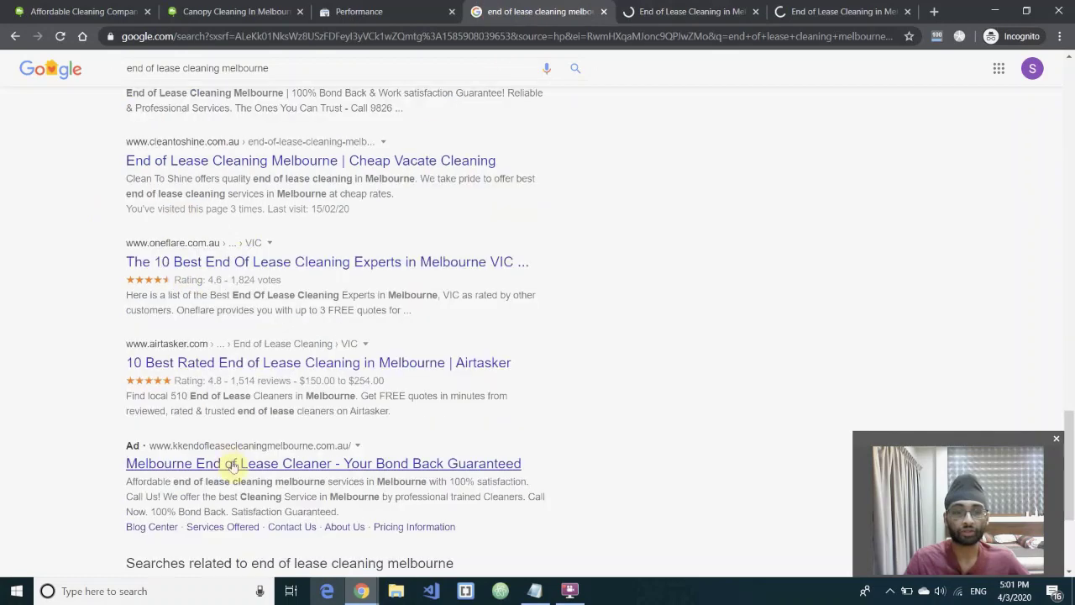
scroll(219, 411, up, 5)
scroll(231, 414, up, 1)
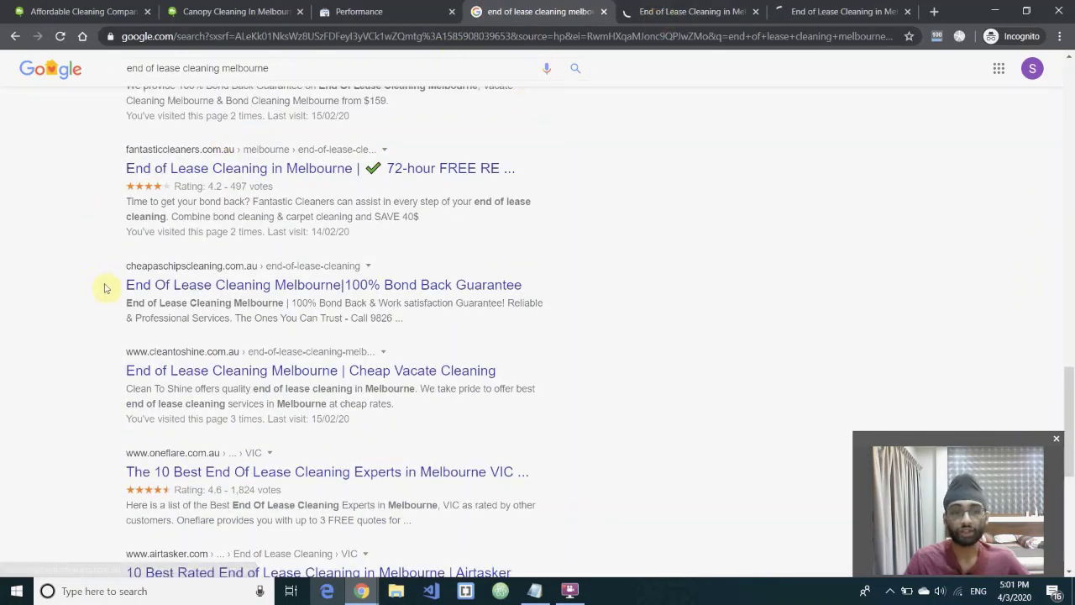
scroll(93, 200, up, 3)
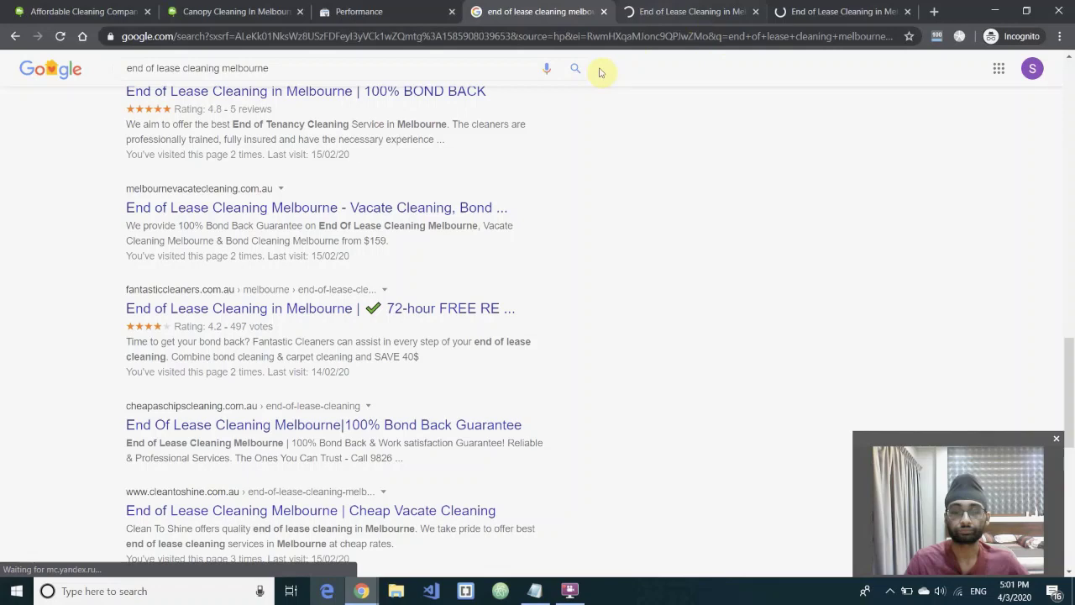
- Examine the paulscleaningmelbourne.com.au end of lease page, including its services list, introduction and reasons to book
click(697, 13)
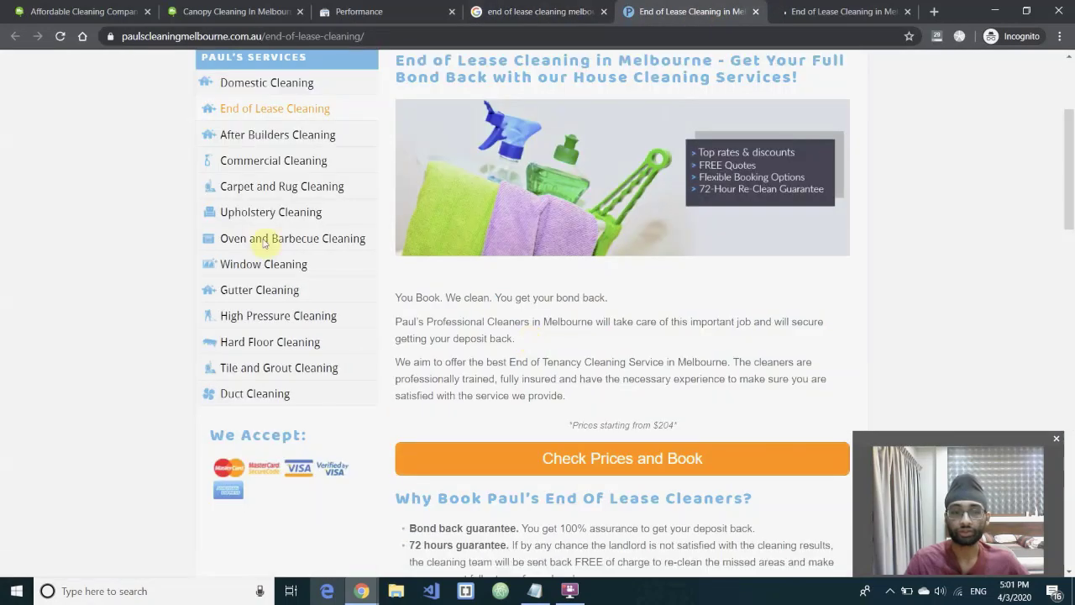
scroll(428, 290, down, 2)
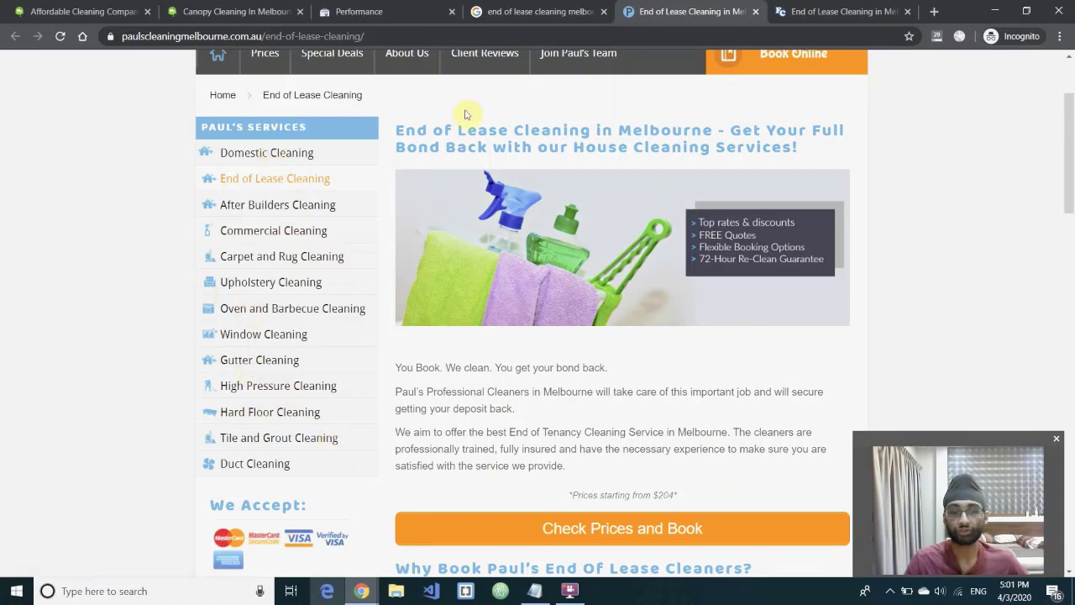
scroll(457, 256, down, 1)
scroll(457, 256, down, 3)
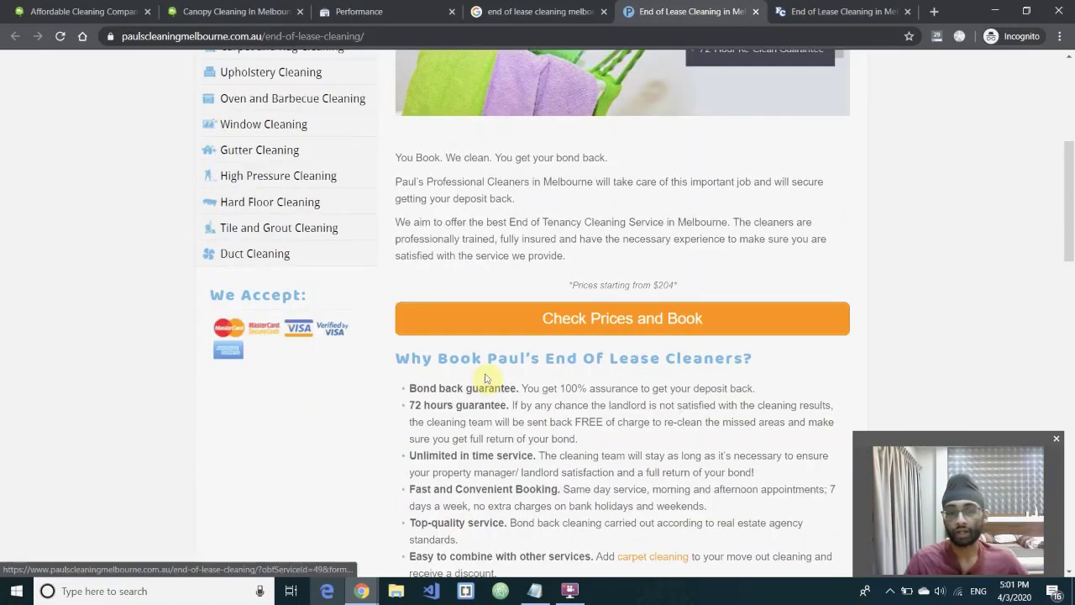
scroll(485, 378, up, 5)
scroll(479, 378, down, 2)
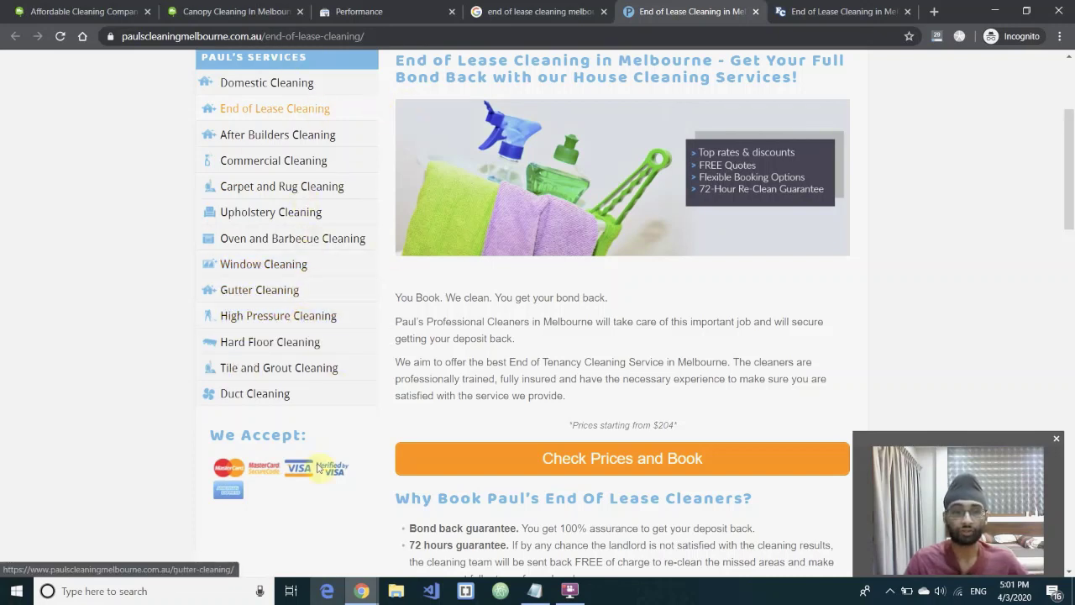
- Look over the Fantastic Cleaners end of lease page down to its special deals, comparing it with the Paul's Cleaning page
click(890, 13)
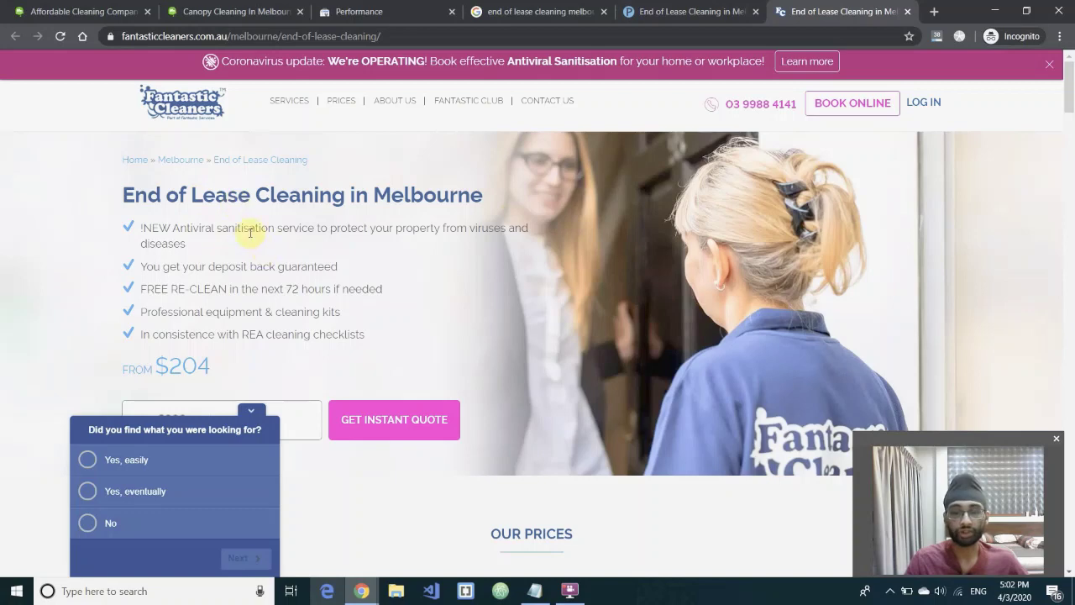
scroll(249, 232, down, 10)
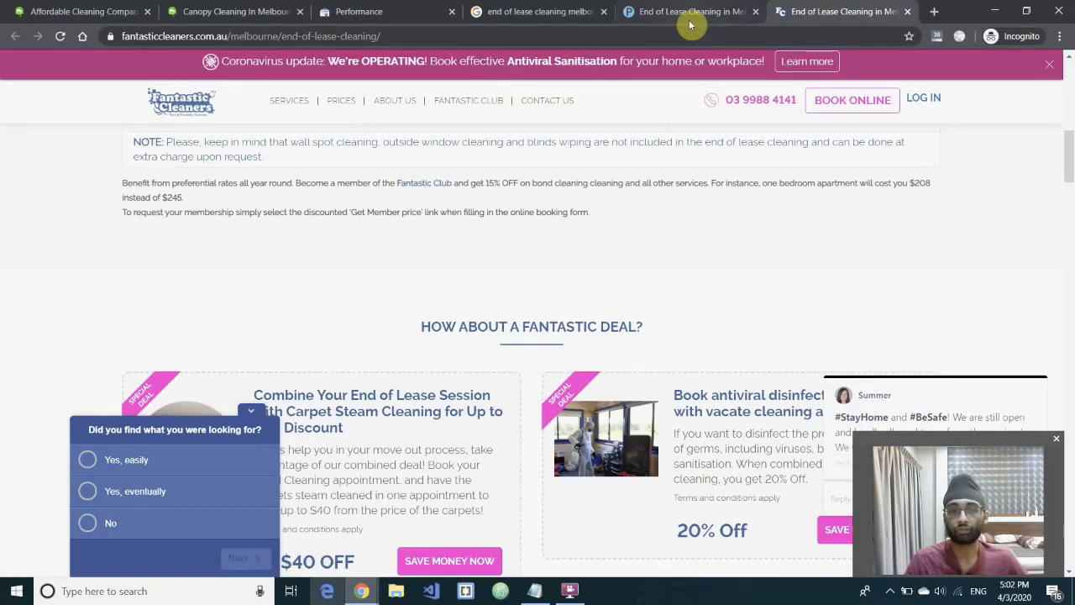
click(691, 17)
click(840, 12)
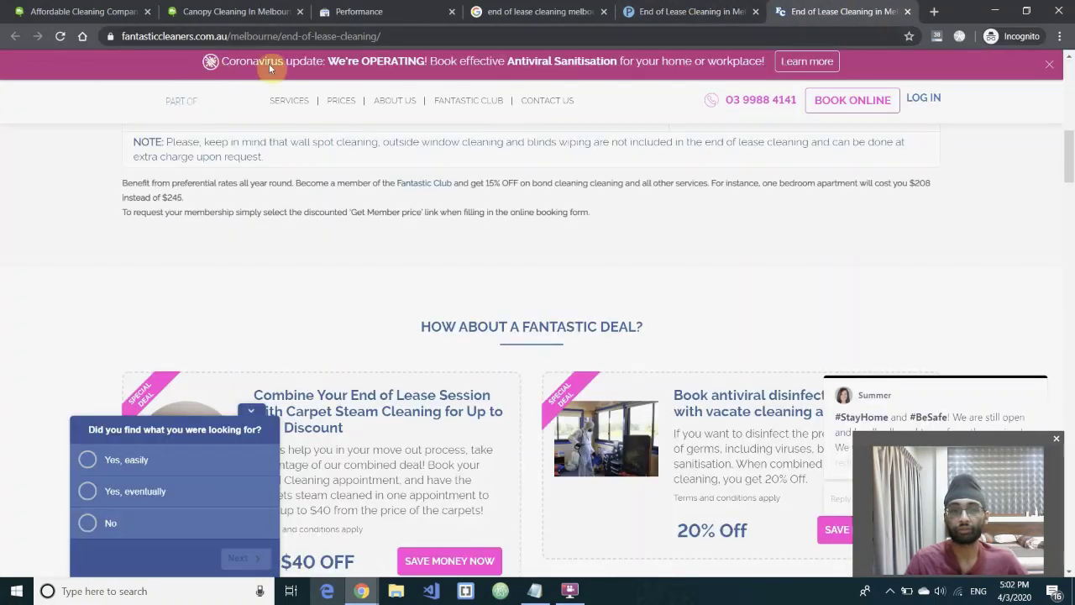
- Go to the Fantastic Cleaners Melbourne homepage at fantasticcleaners.com.au/melbourne/ and open its full list of services
click(356, 36)
drag(394, 36, 280, 36)
key(BackSpace)
key(Return)
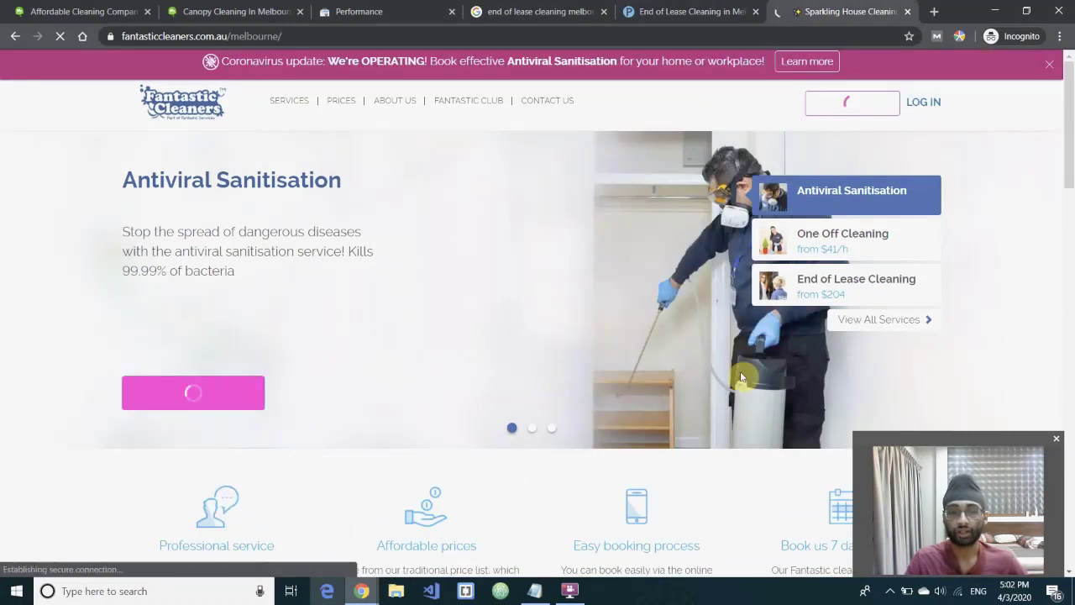
scroll(740, 377, down, 2)
scroll(859, 204, up, 2)
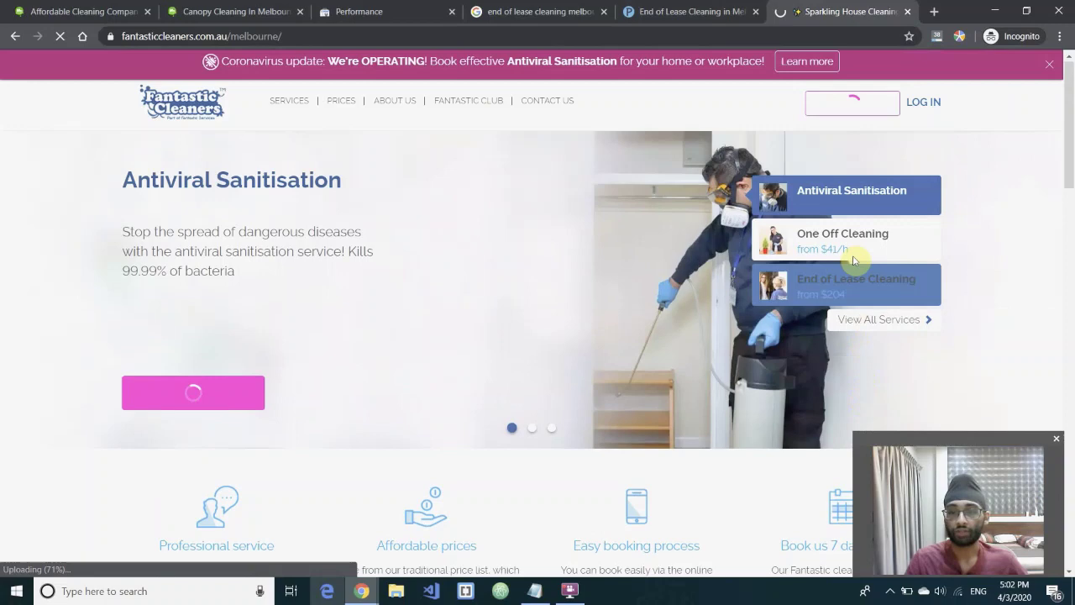
click(881, 327)
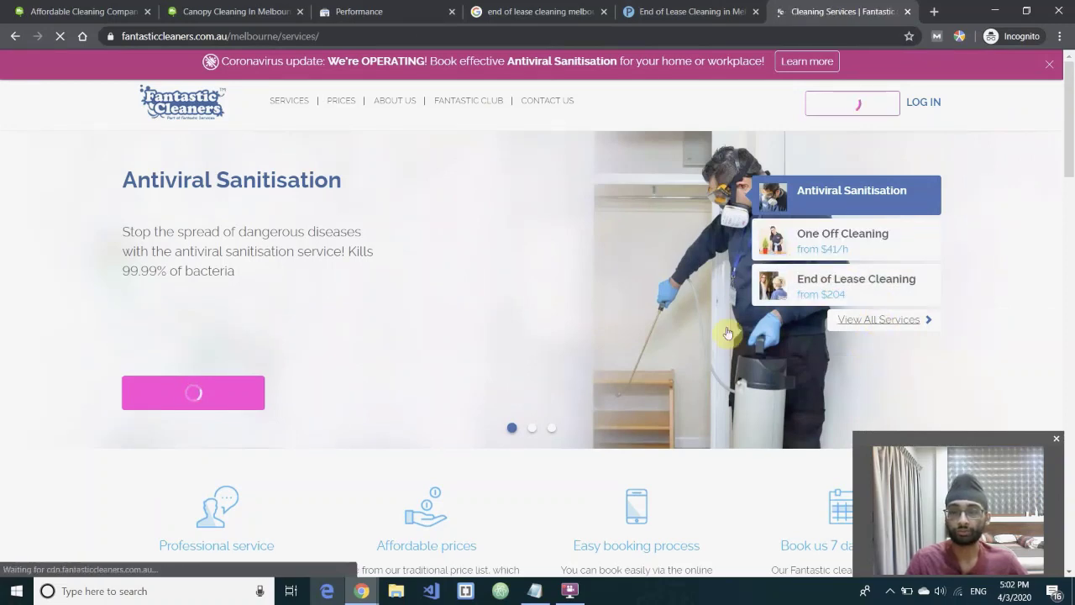
- Look through the Fantastic Cleaners Melbourne services grid to see which cleaning services have their own pages
scroll(113, 330, down, 2)
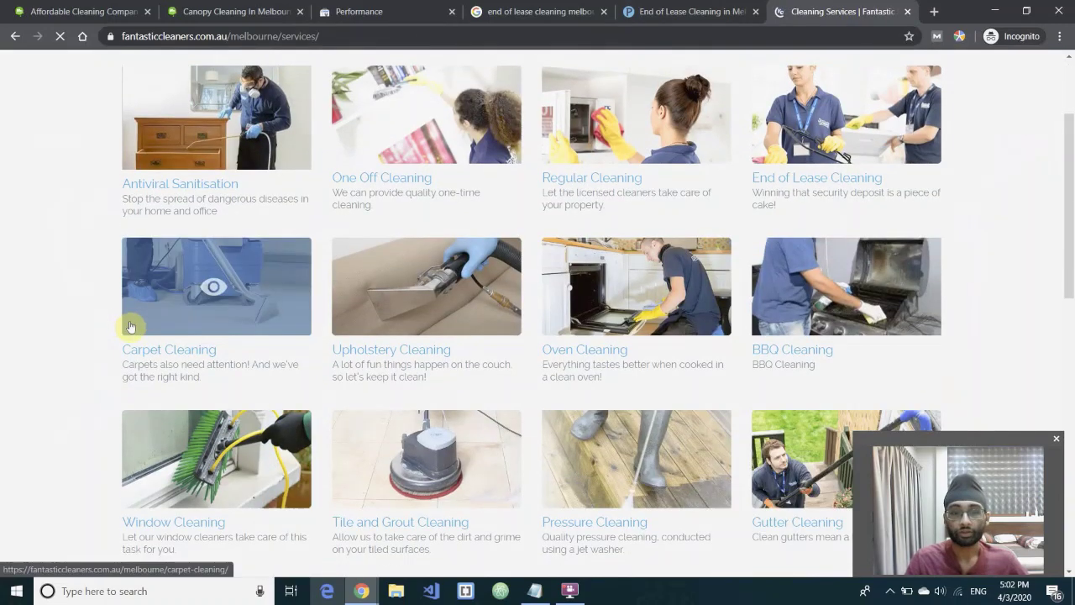
scroll(130, 326, down, 2)
scroll(780, 288, down, 1)
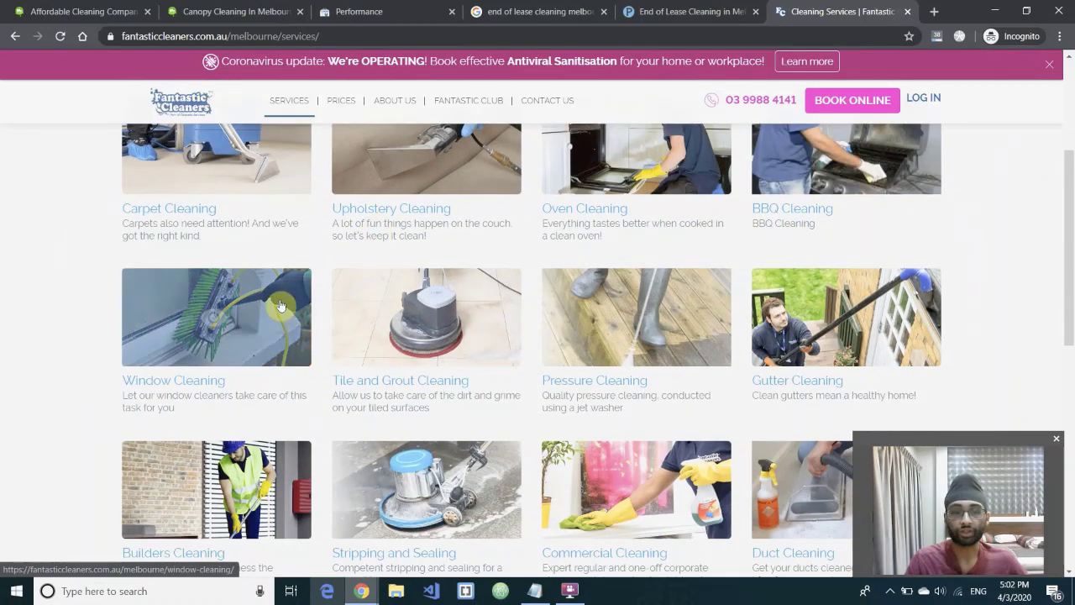
scroll(283, 307, down, 3)
scroll(365, 390, up, 4)
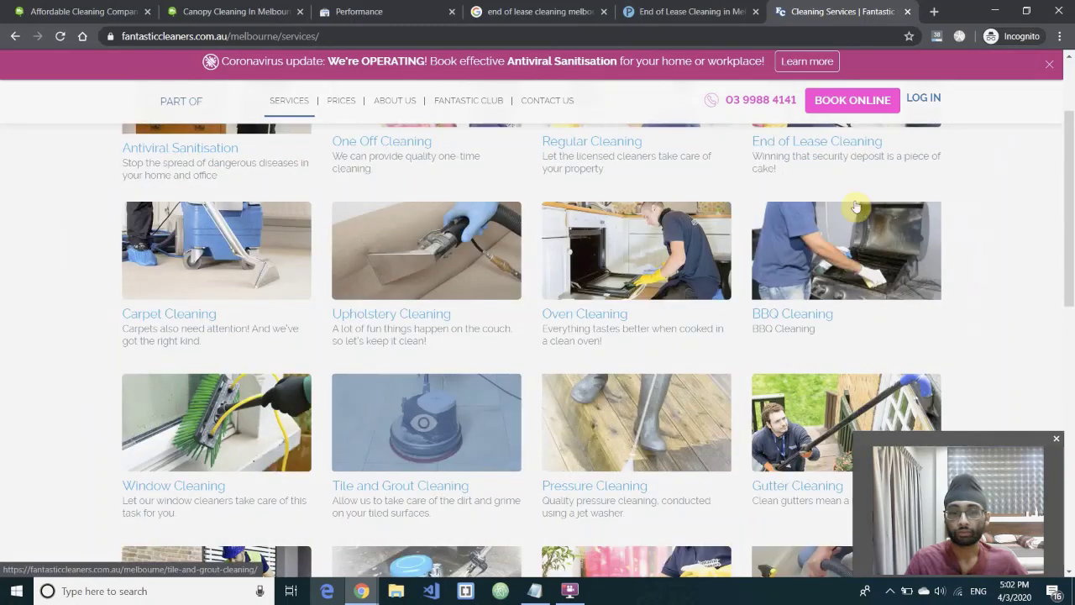
scroll(855, 206, up, 3)
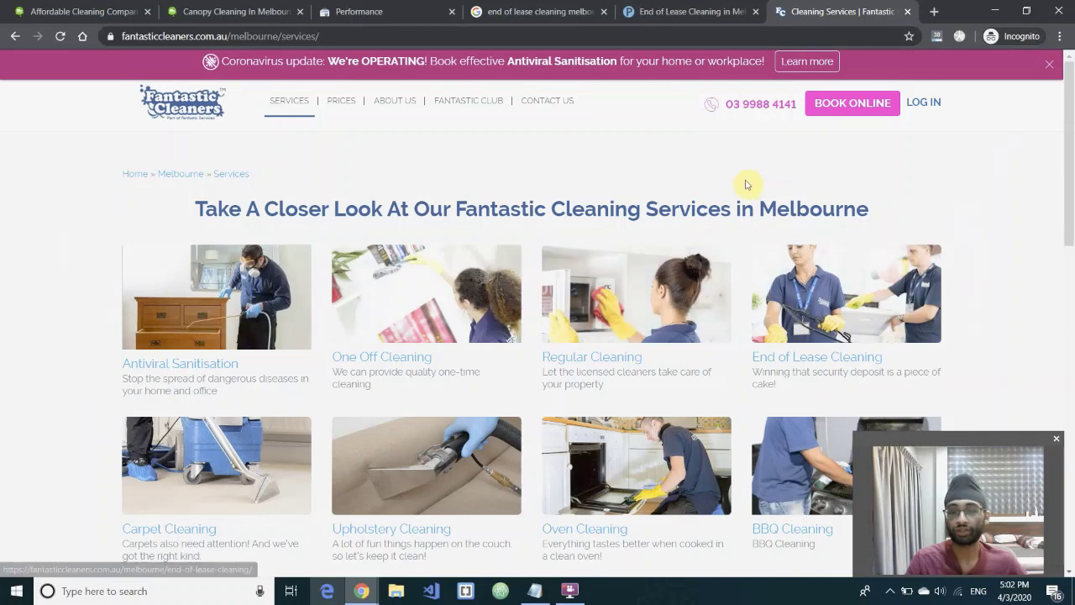
scroll(679, 276, down, 3)
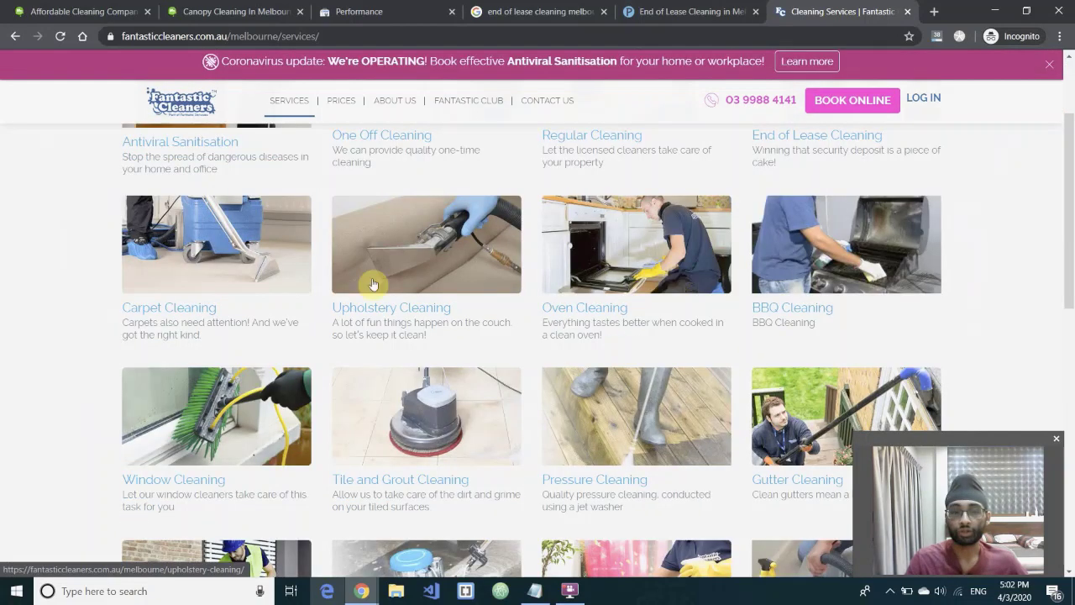
scroll(285, 245, up, 1)
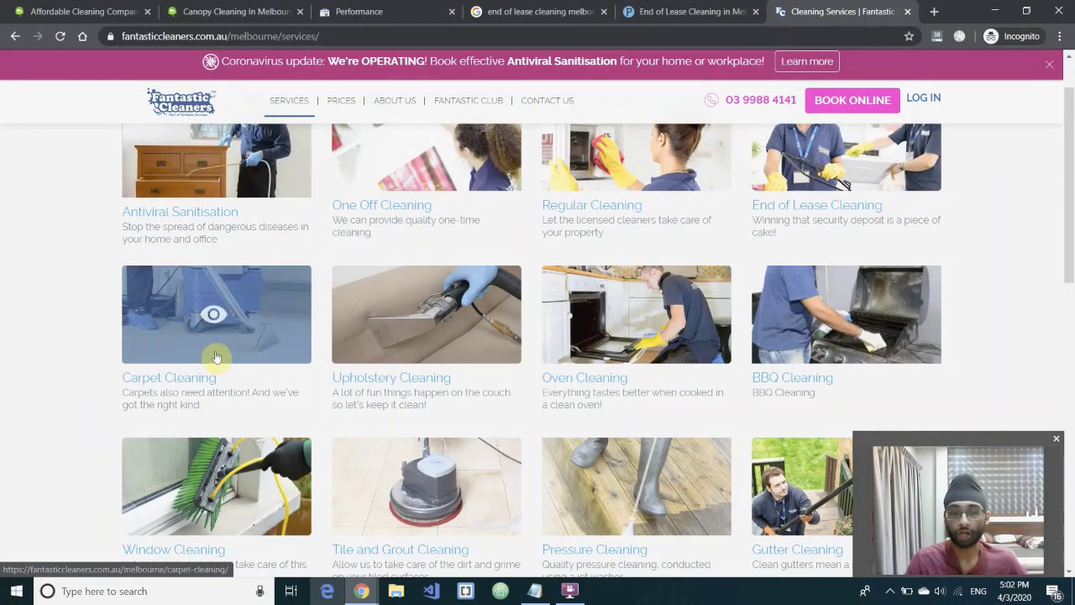
- Compare the Paul's Cleaning services list with the full range of services on the Fantastic Cleaners page
click(668, 14)
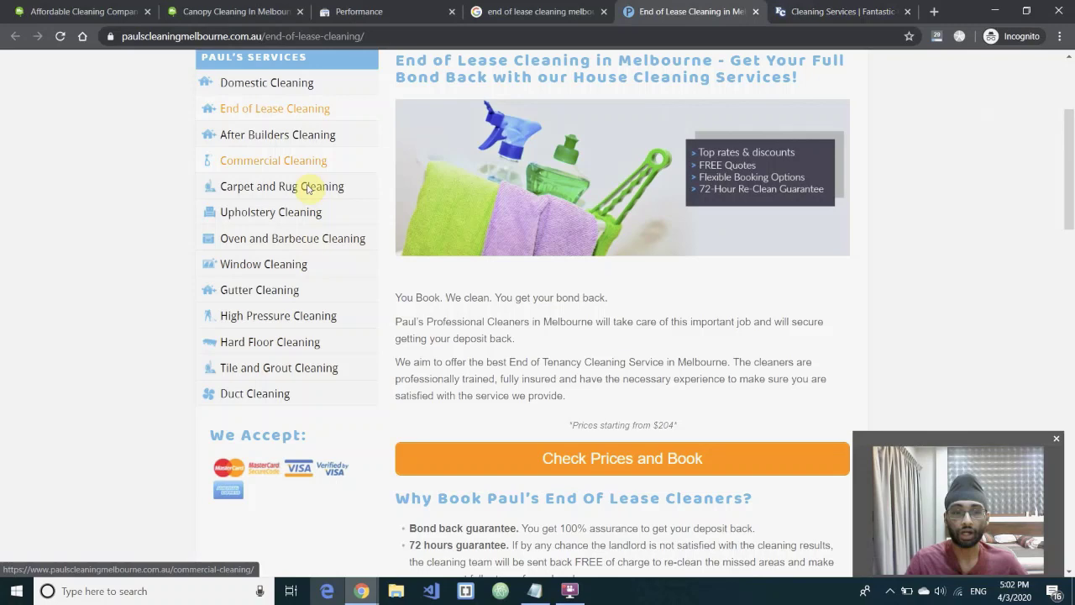
key(ctrl+Tab)
scroll(666, 299, down, 1)
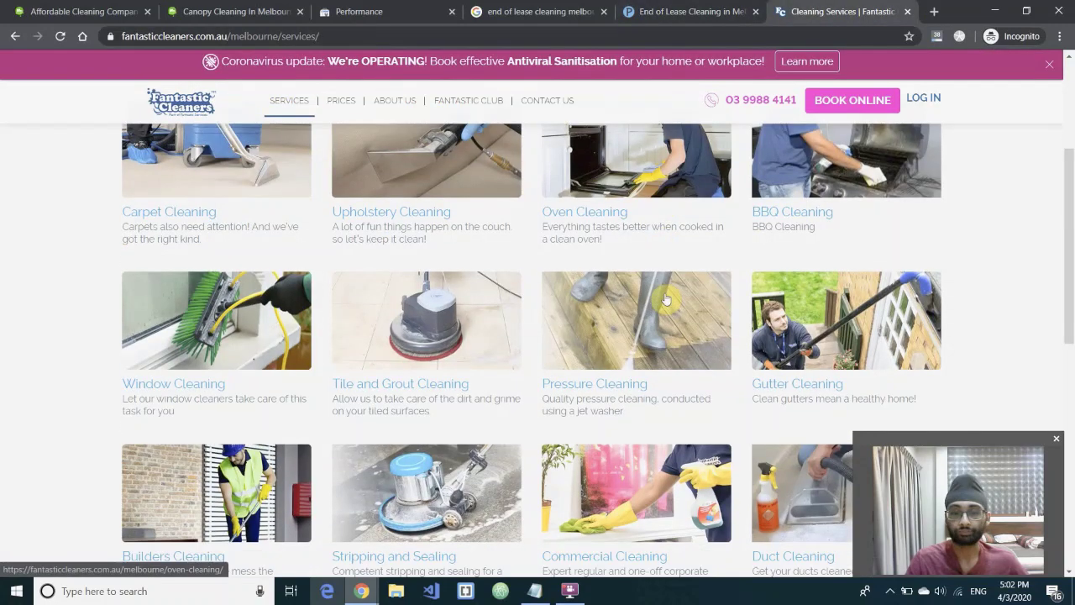
scroll(666, 300, down, 1)
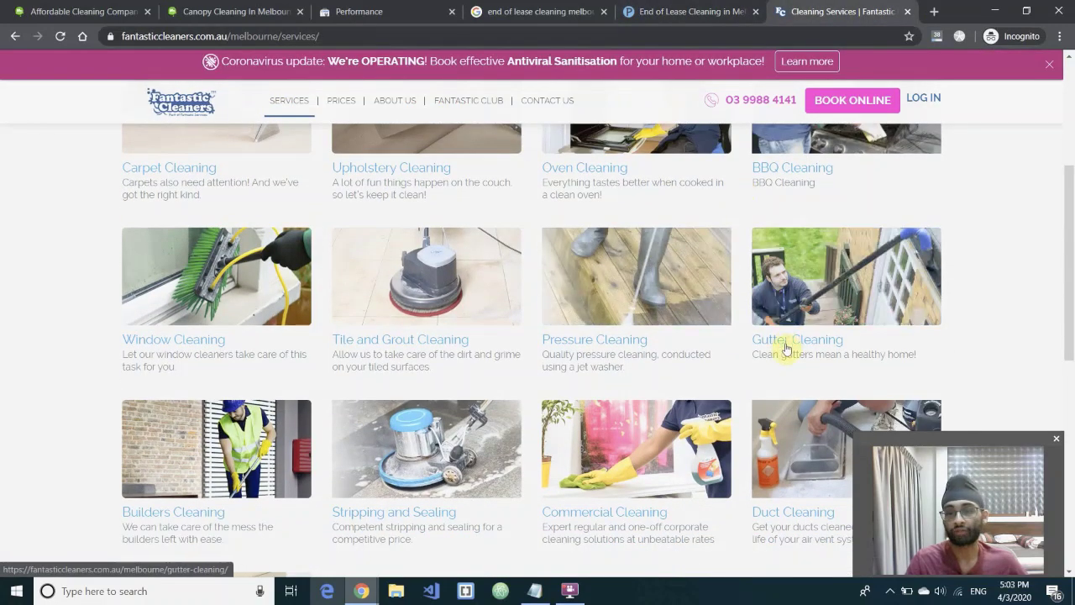
scroll(183, 327, down, 3)
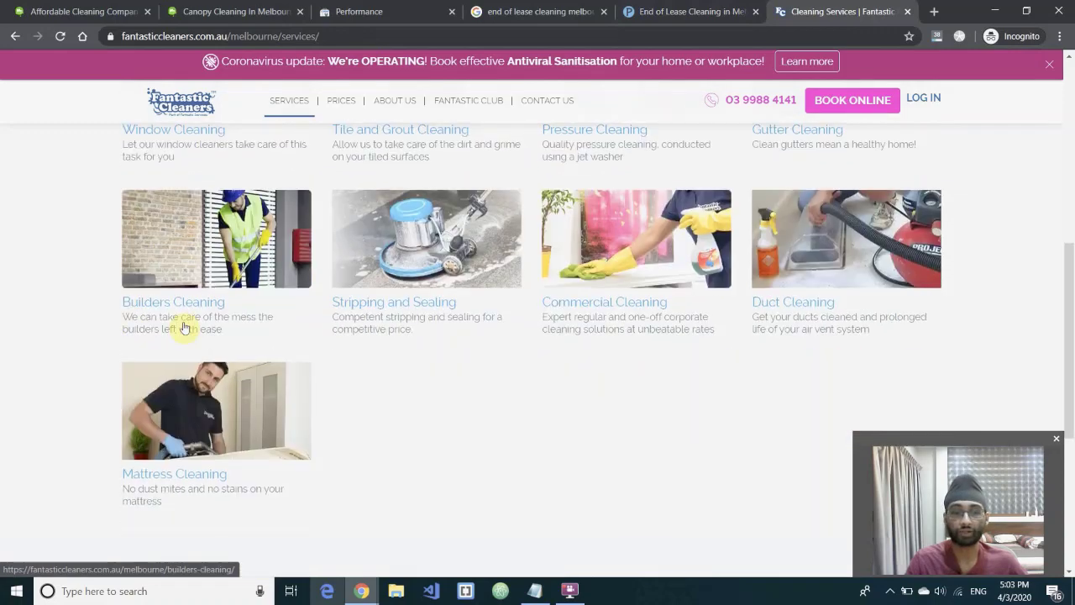
scroll(463, 192, up, 5)
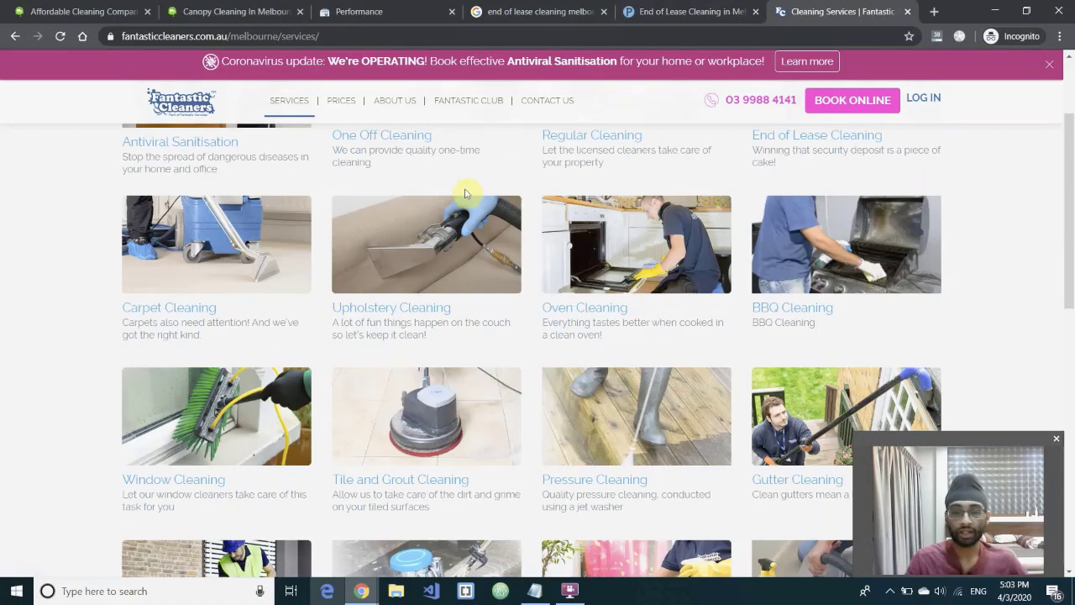
scroll(528, 267, up, 3)
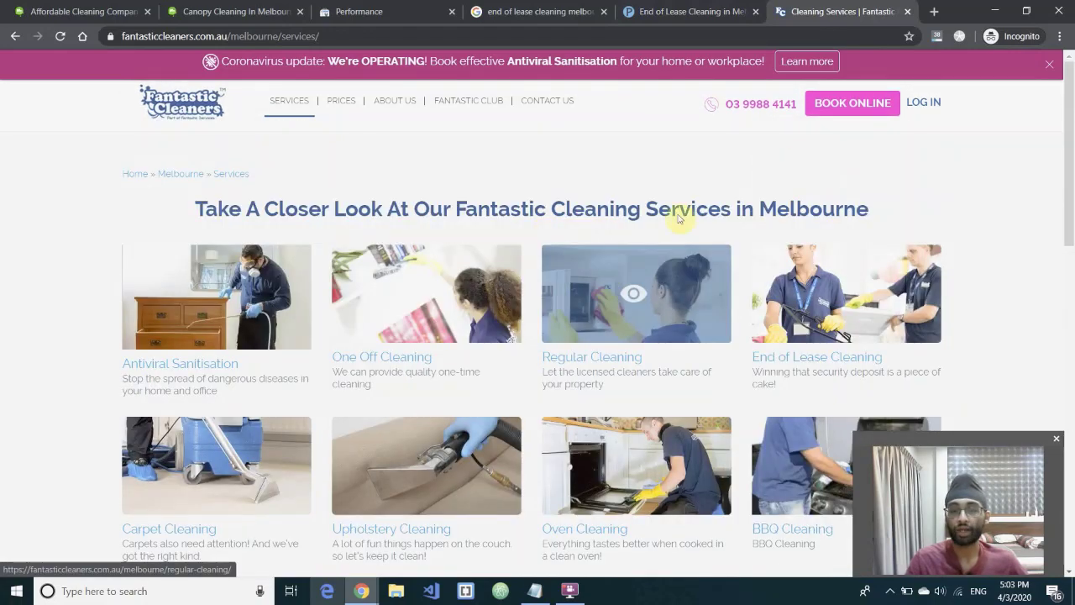
- Return to the BN Cleaning Melbourne page and review its service cards against the competitors' service ranges
click(235, 10)
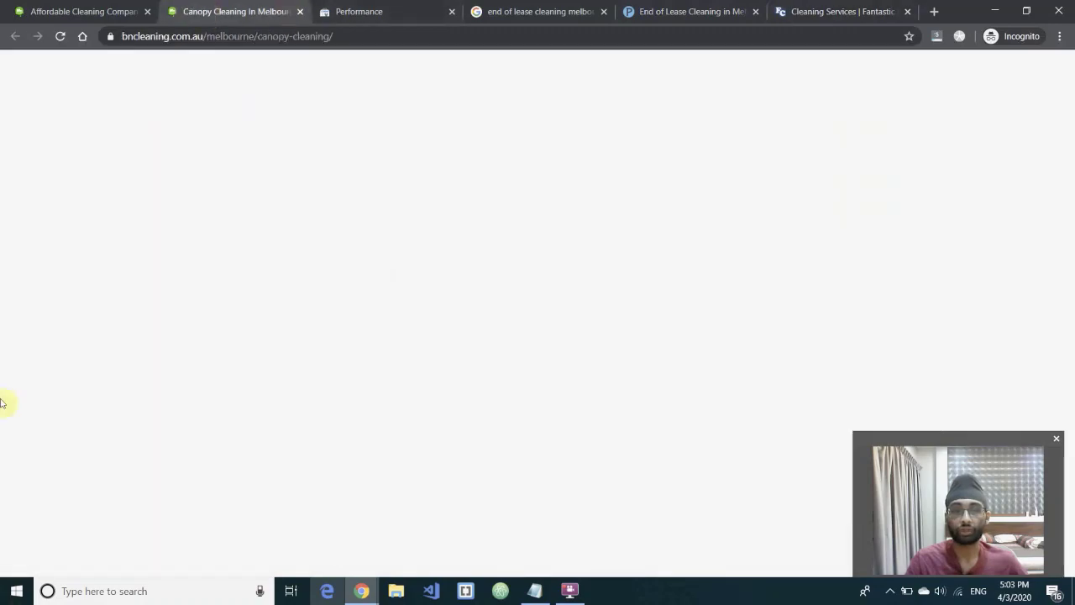
click(125, 10)
scroll(319, 298, down, 2)
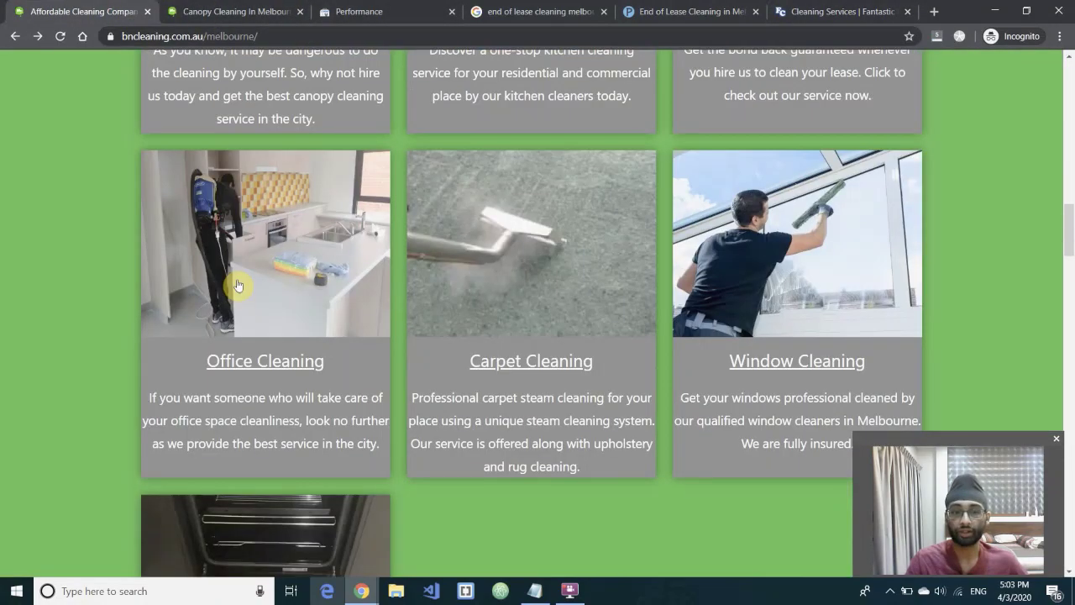
scroll(235, 283, up, 2)
scroll(445, 373, down, 2)
scroll(284, 325, up, 2)
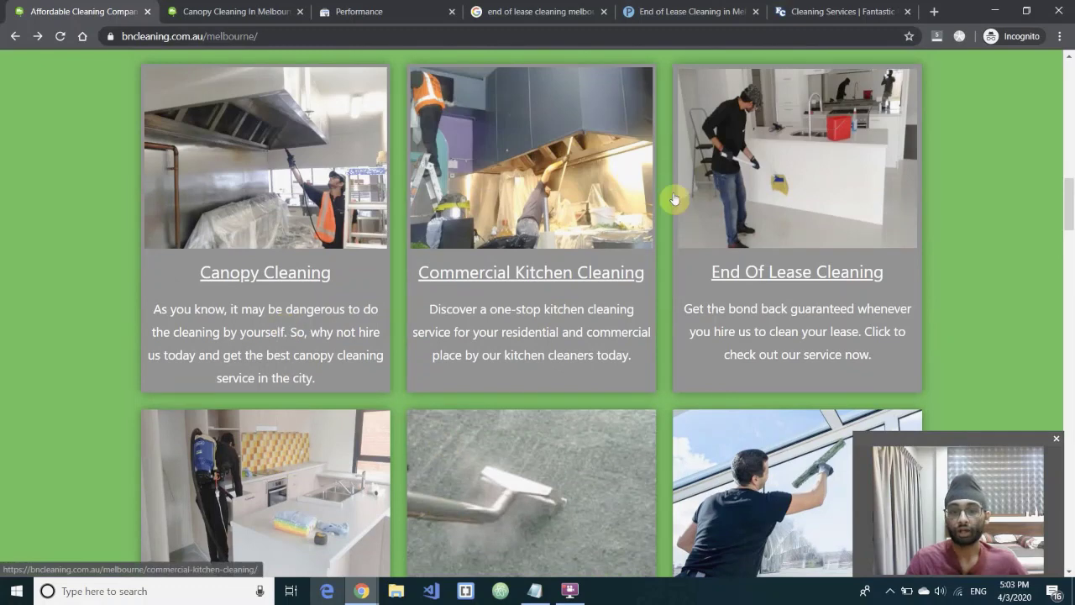
scroll(711, 296, down, 2)
scroll(710, 296, down, 1)
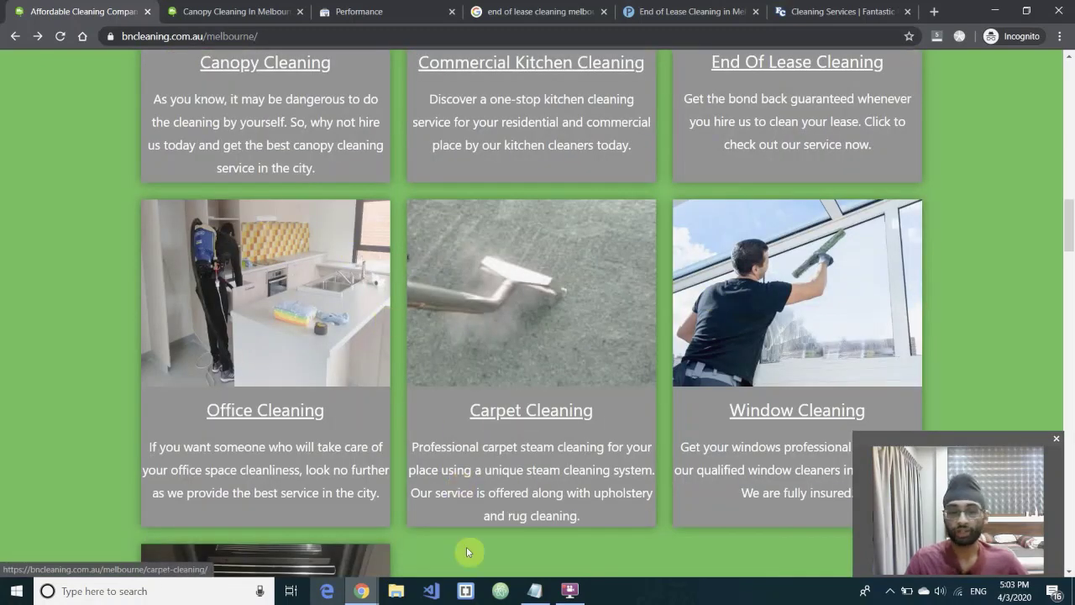
- Switch to the Notepad campaign plan, add a blank line under "2. Content strategy", and return to the browser
click(534, 590)
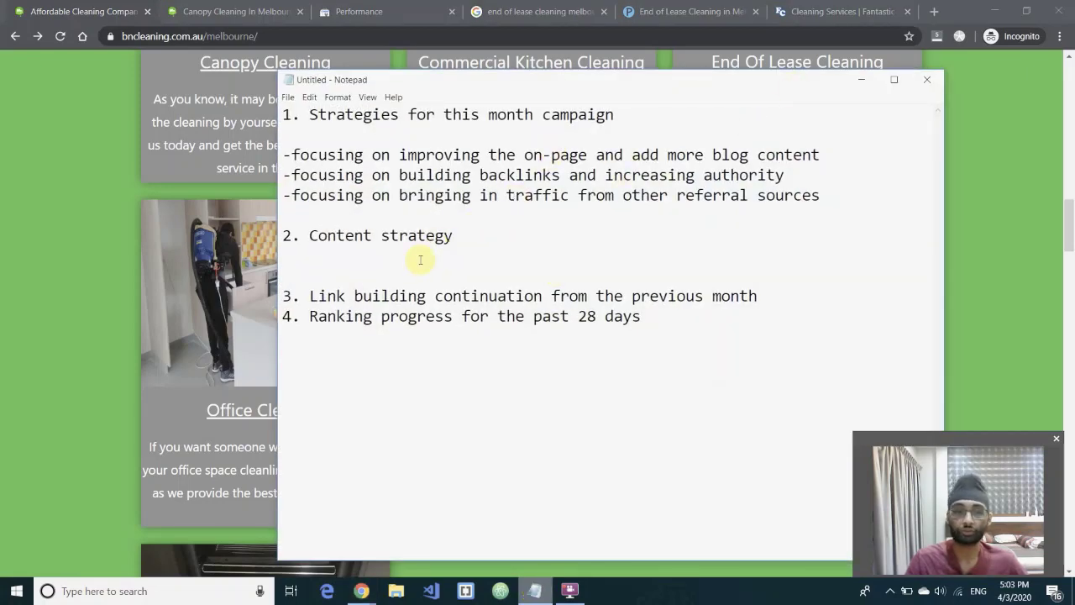
key(Return)
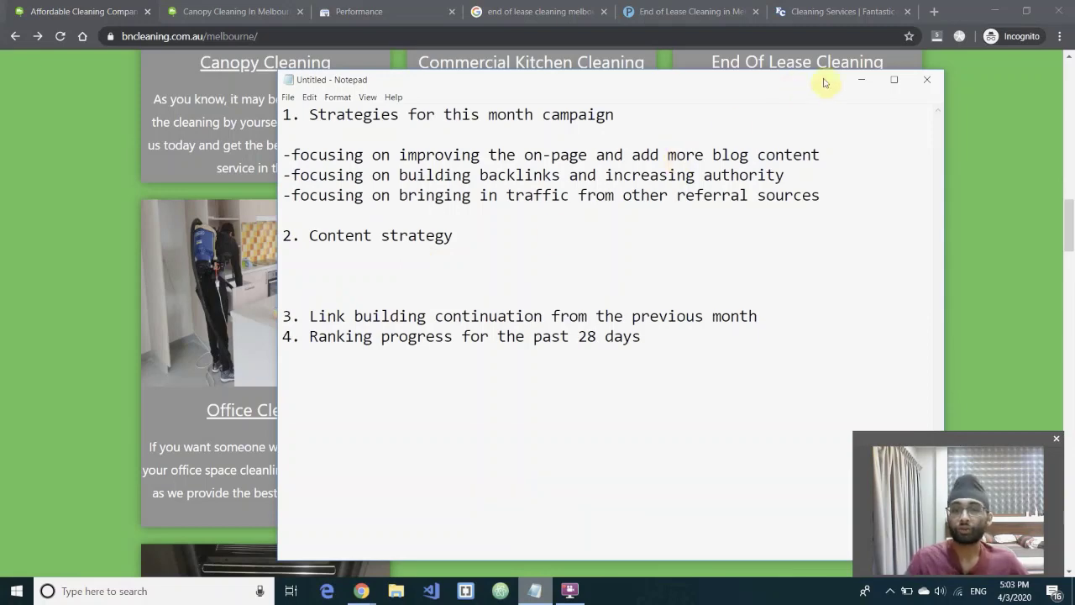
click(861, 79)
- Examine all the service cards on the BN Cleaning Melbourne page, from Canopy Cleaning down to Oven Cleaning
scroll(257, 240, up, 2)
scroll(259, 246, down, 1)
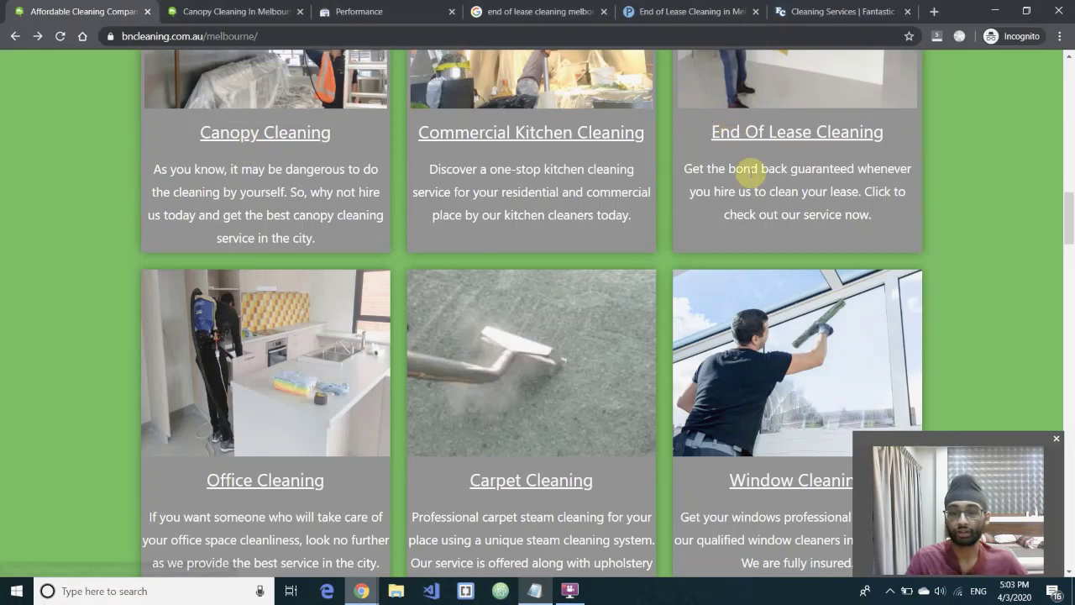
scroll(643, 362, down, 1)
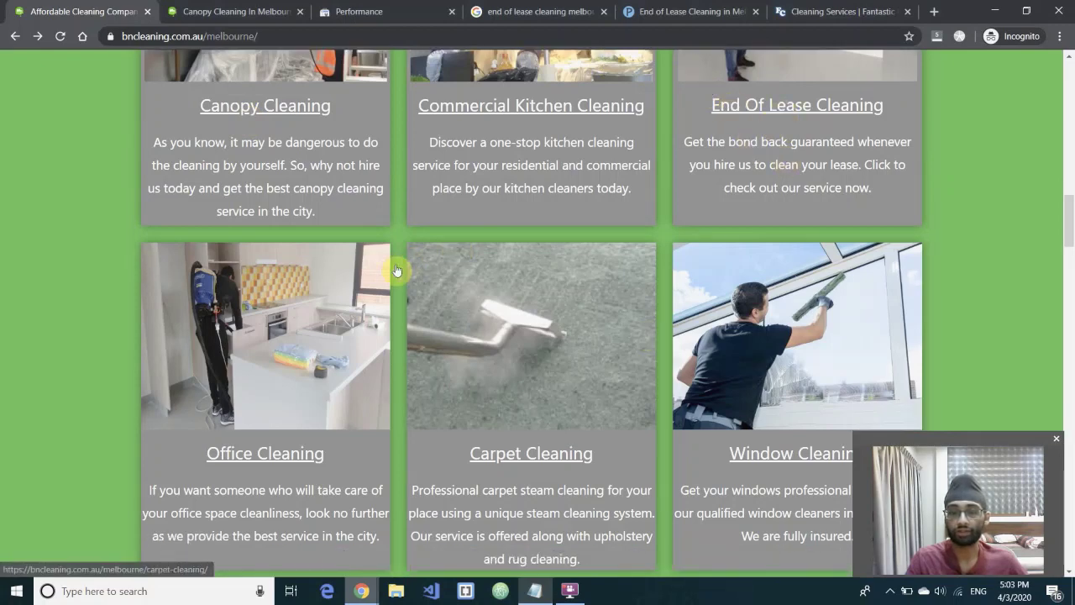
scroll(397, 269, down, 1)
scroll(308, 364, up, 2)
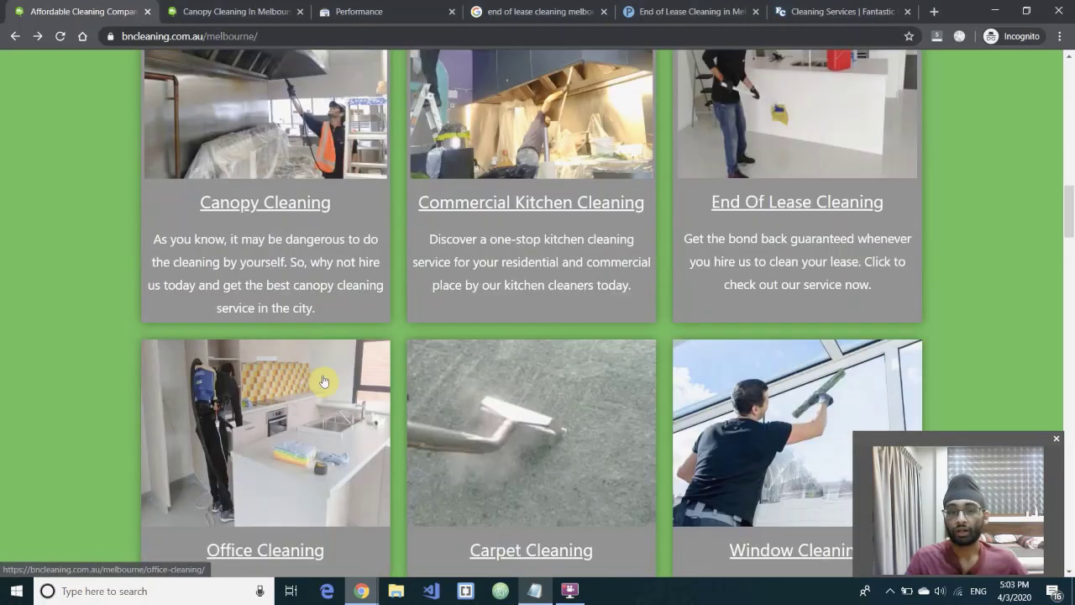
scroll(621, 227, down, 2)
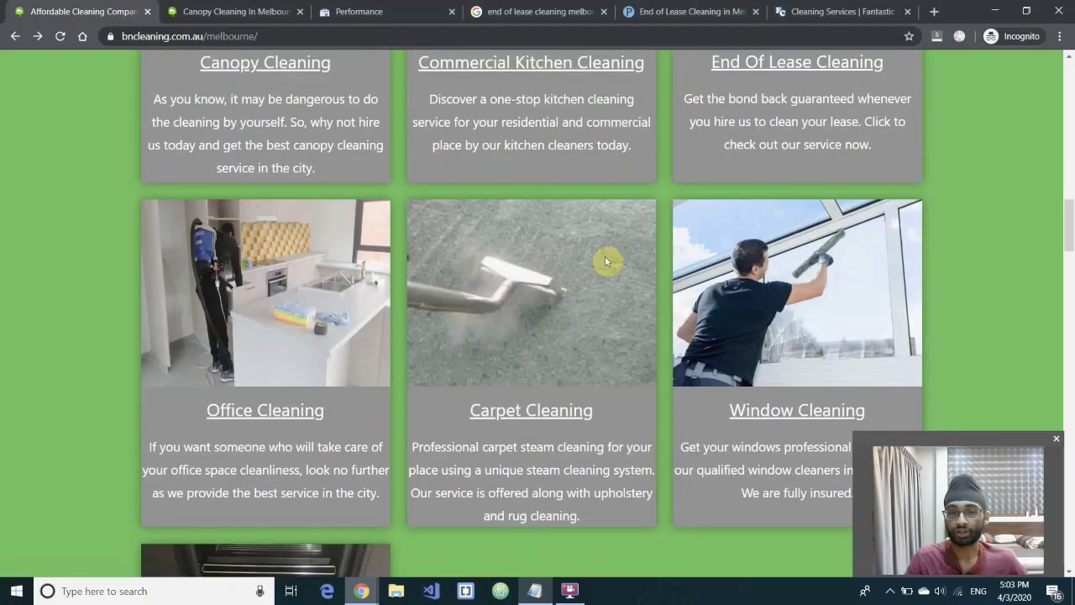
scroll(744, 334, down, 1)
scroll(164, 452, down, 1)
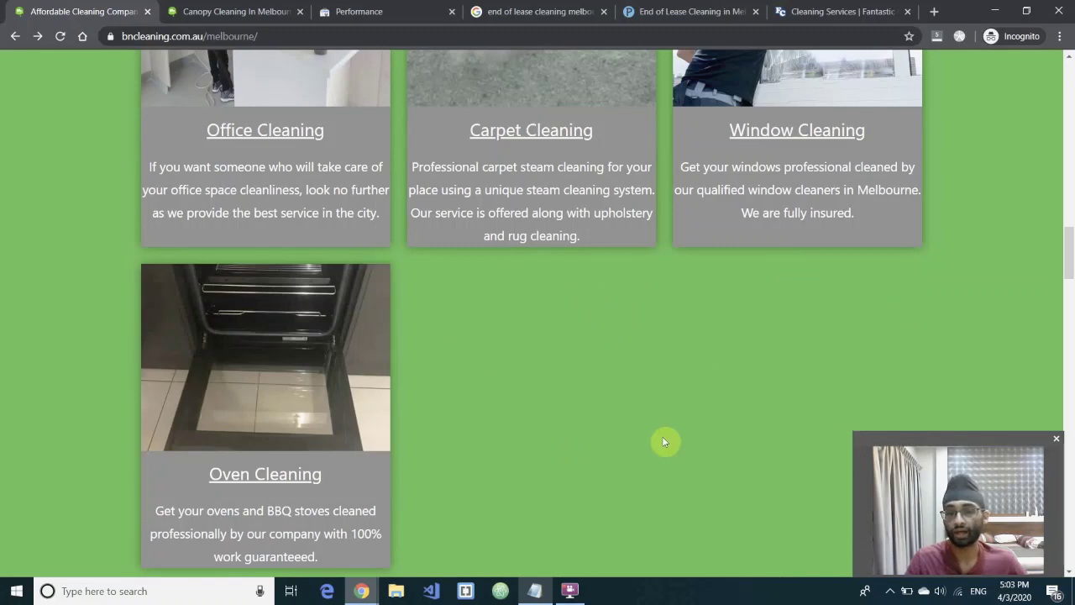
scroll(661, 441, up, 7)
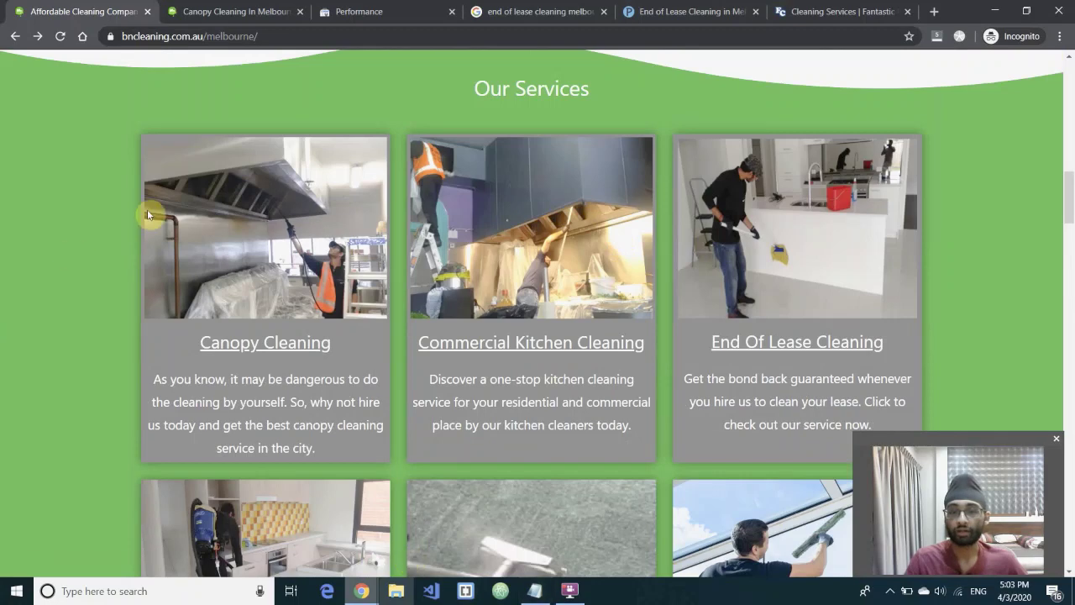
scroll(708, 372, down, 4)
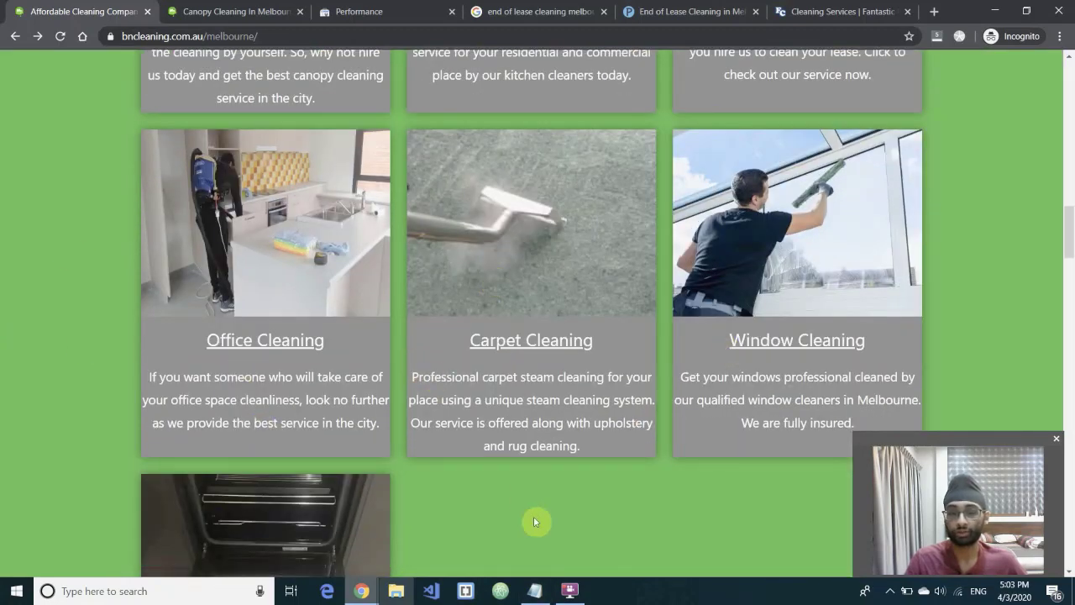
scroll(408, 199, up, 2)
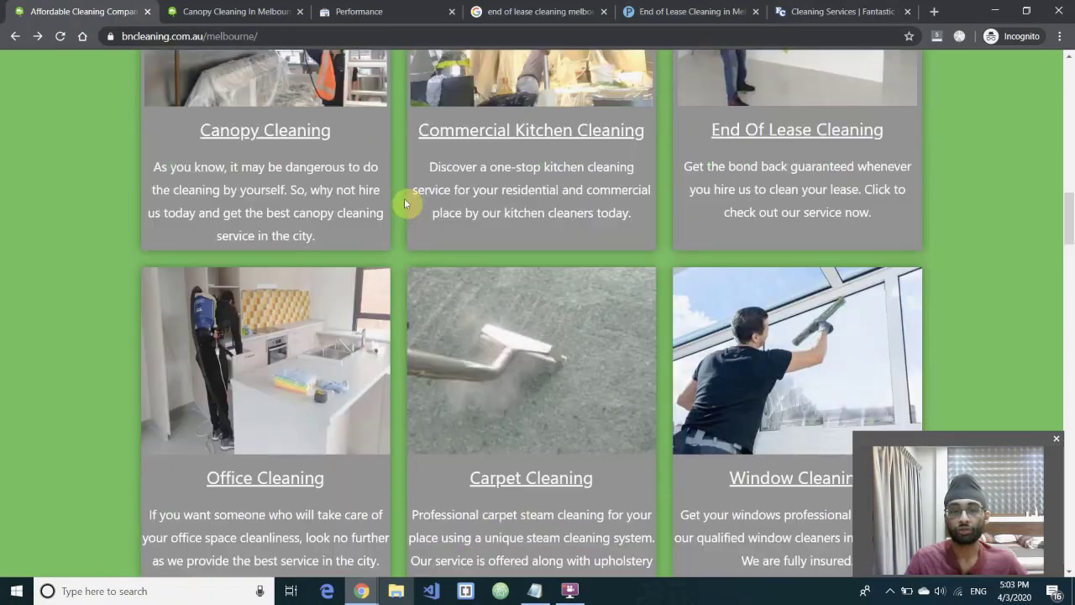
scroll(555, 189, up, 2)
scroll(555, 189, down, 3)
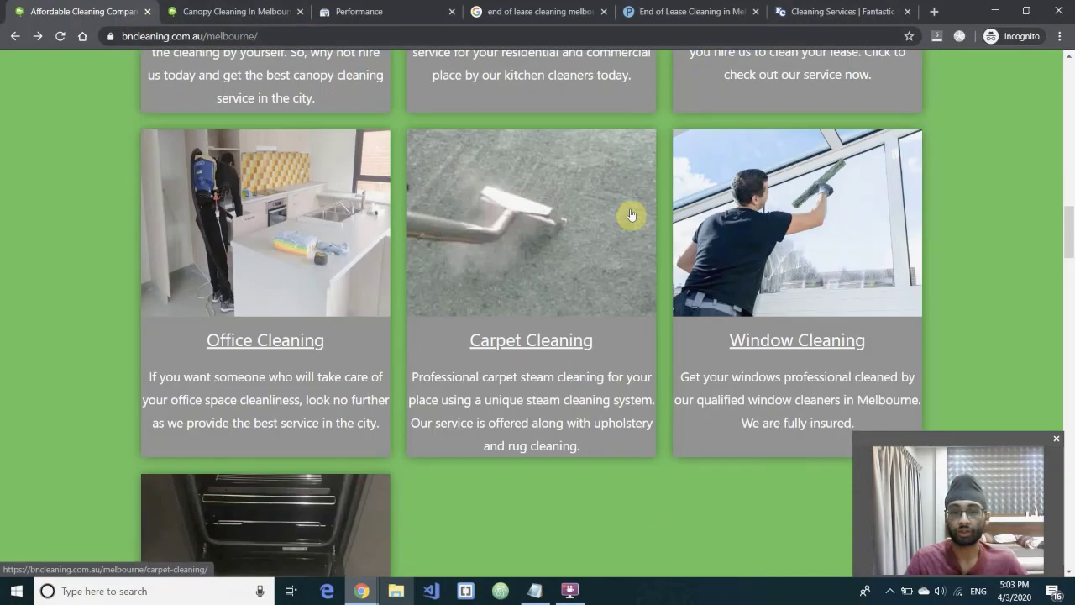
- Open BN Cleaning's Carpet Cleaning and Oven Cleaning service pages in new background tabs
scroll(629, 216, up, 1)
scroll(600, 235, down, 2)
right_click(471, 139)
click(487, 149)
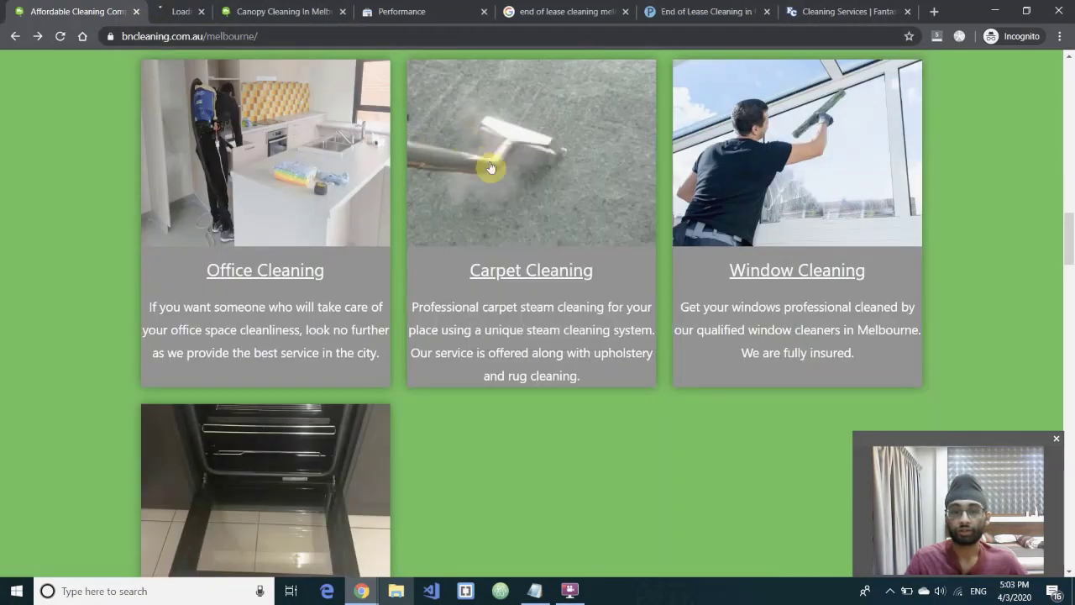
scroll(499, 302, down, 3)
right_click(301, 280)
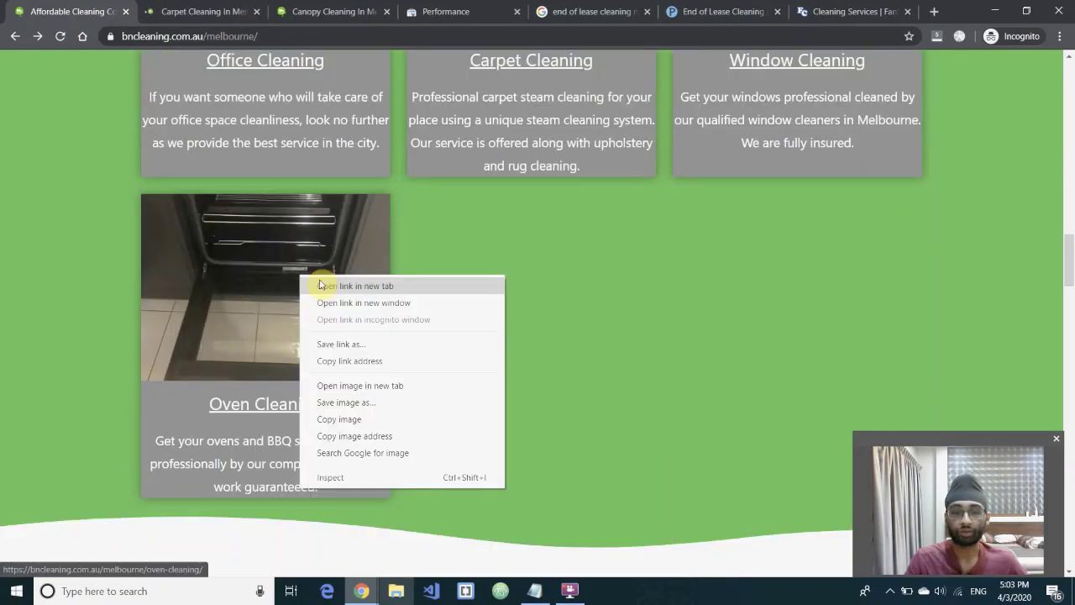
click(326, 285)
- Look through the BN Cleaning carpet cleaning page, down to its upholstery, steam carpet and rug cleaning sections
key(ctrl+Tab)
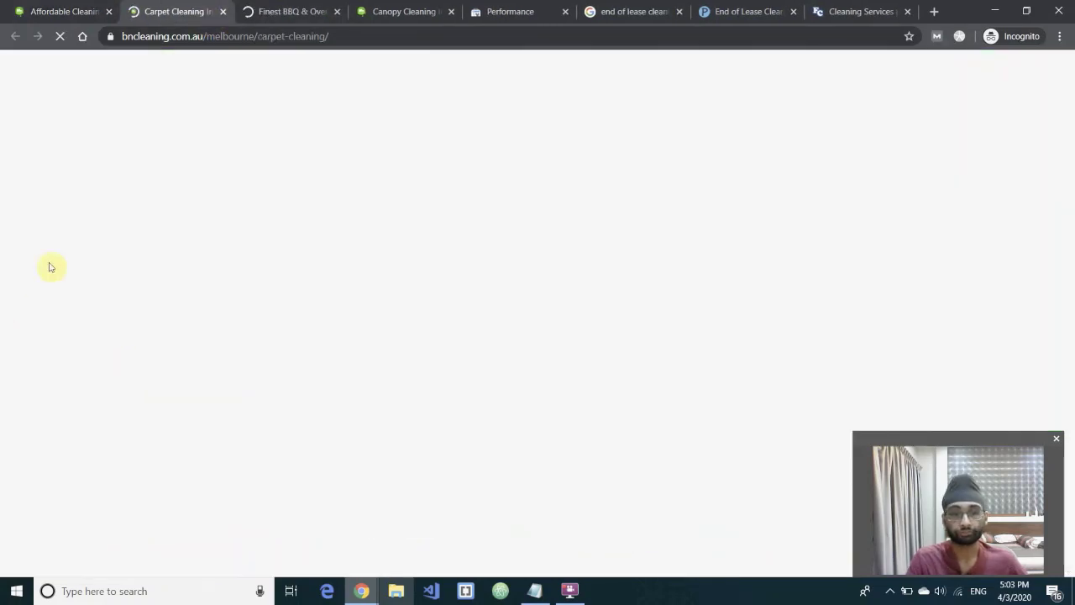
scroll(228, 148, down, 5)
scroll(283, 192, down, 4)
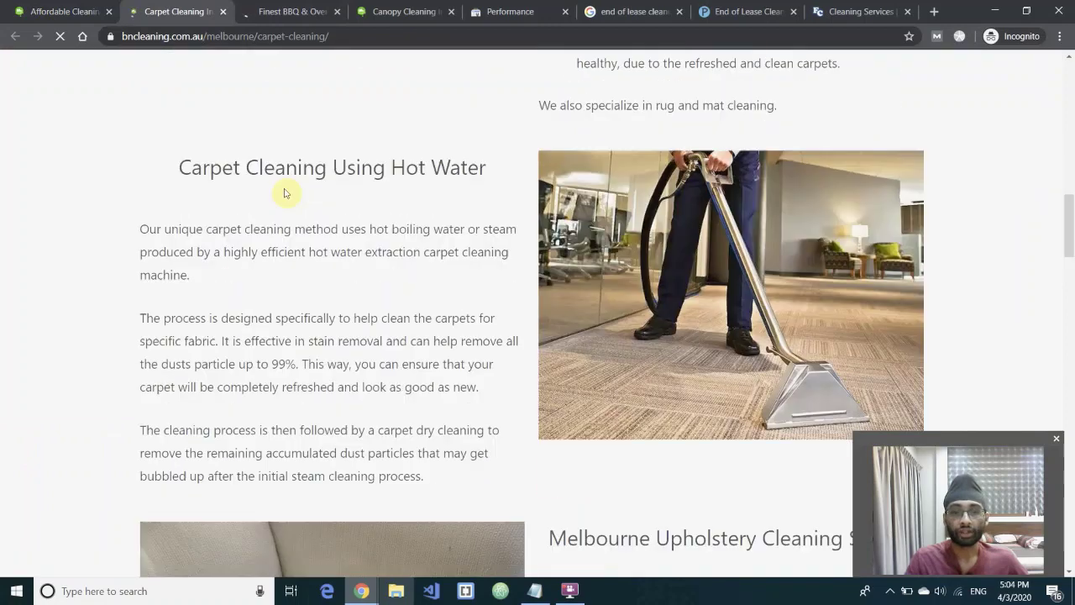
scroll(324, 214, down, 5)
scroll(344, 237, down, 2)
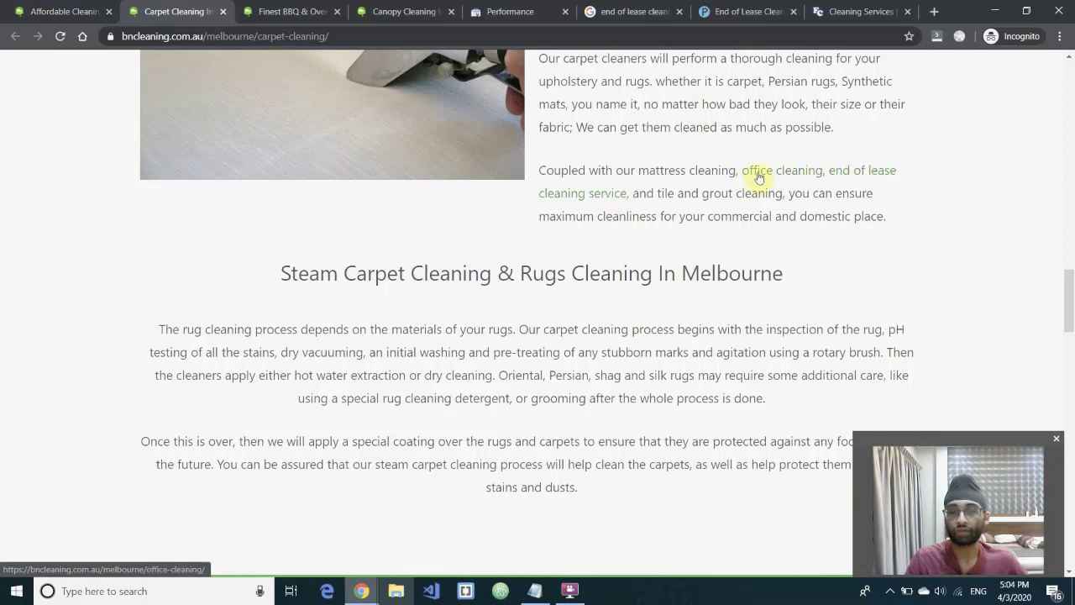
- Compare the BN Cleaning carpet cleaning and oven cleaning pages, examining their sections and in-text links to other services
scroll(596, 243, up, 4)
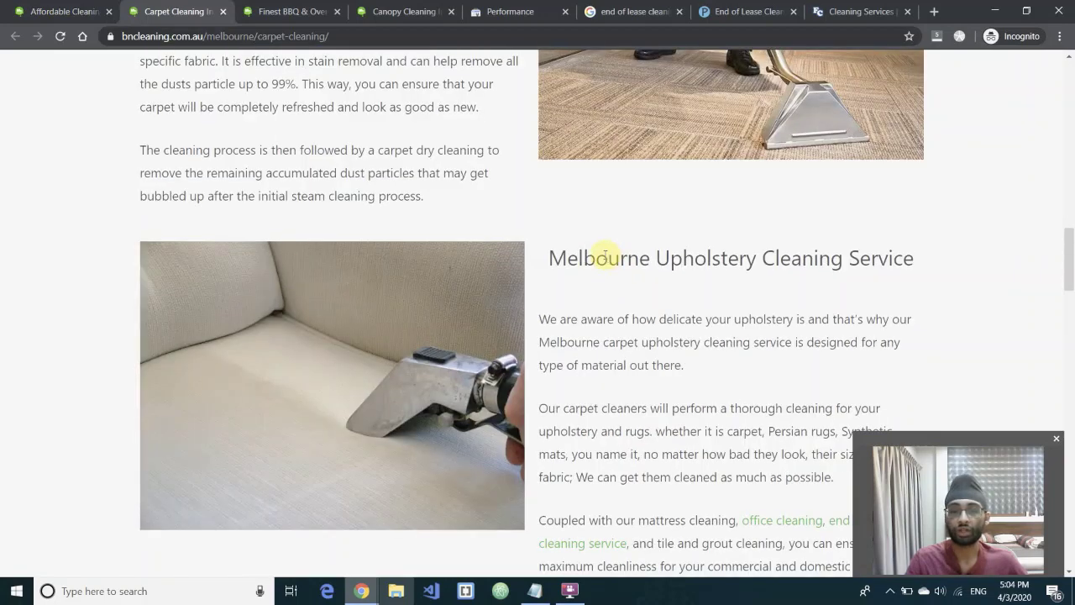
scroll(604, 258, up, 3)
click(286, 11)
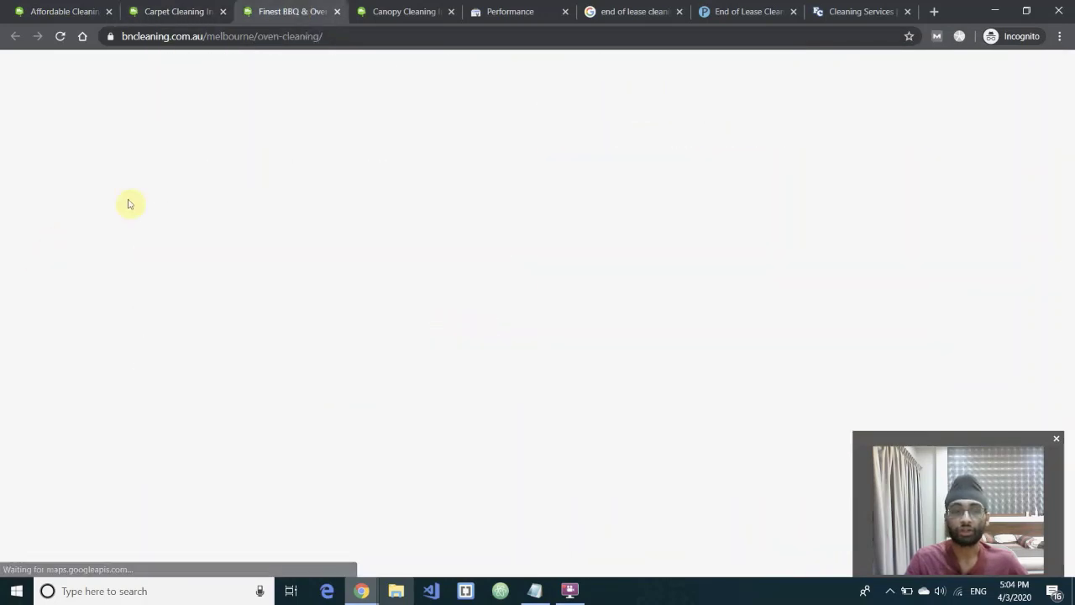
scroll(228, 254, down, 5)
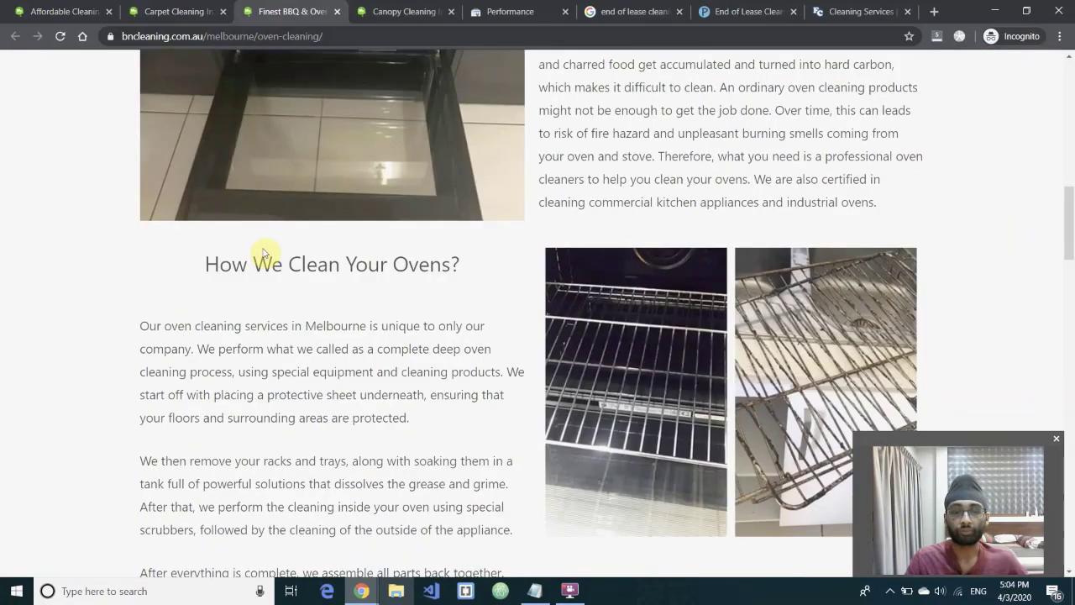
scroll(265, 253, down, 6)
scroll(295, 302, up, 2)
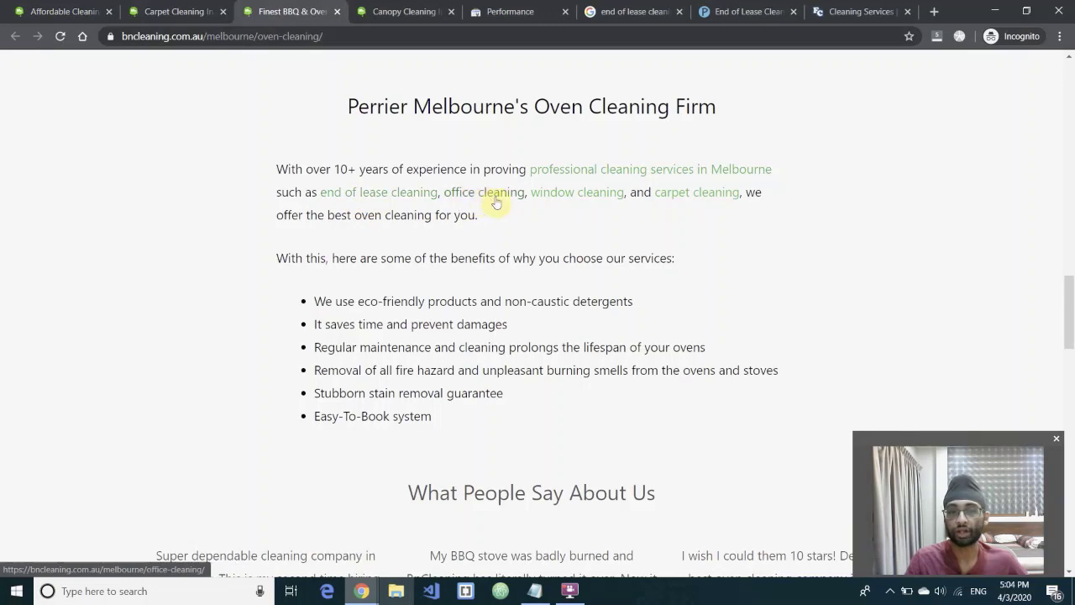
click(172, 11)
scroll(309, 389, up, 4)
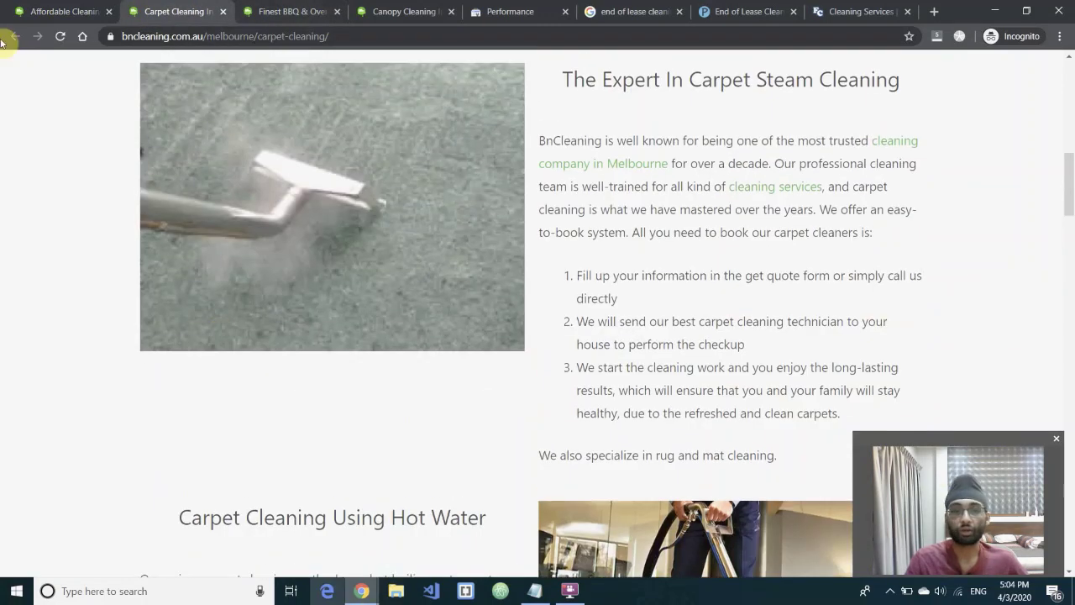
- Return to the BN Cleaning Melbourne page and review its service cards from Oven Cleaning back up to Canopy Cleaning
click(94, 5)
scroll(140, 335, up, 3)
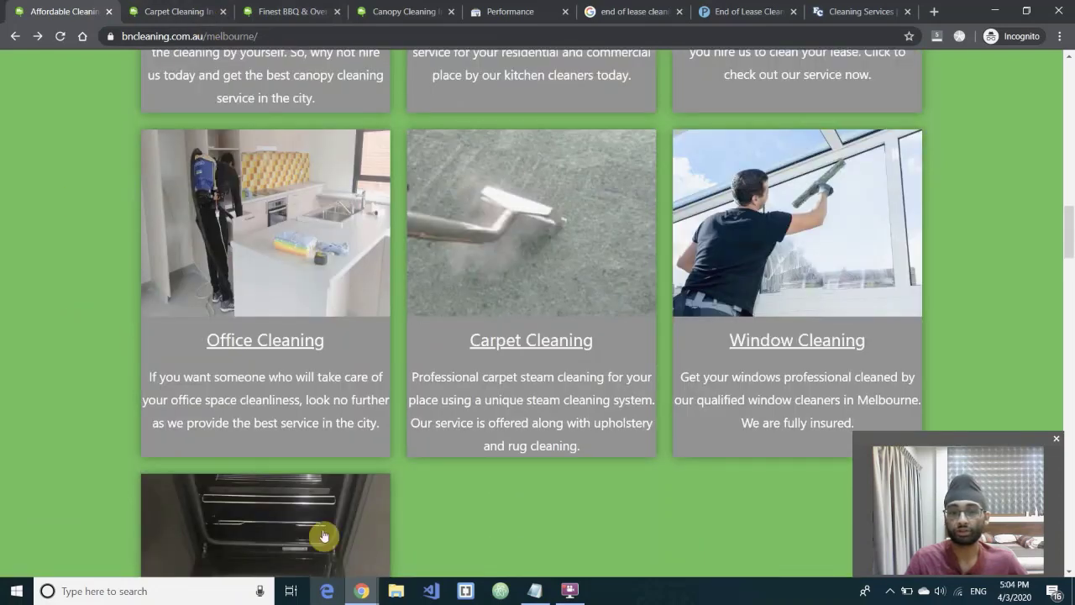
scroll(604, 216, up, 2)
scroll(604, 217, up, 2)
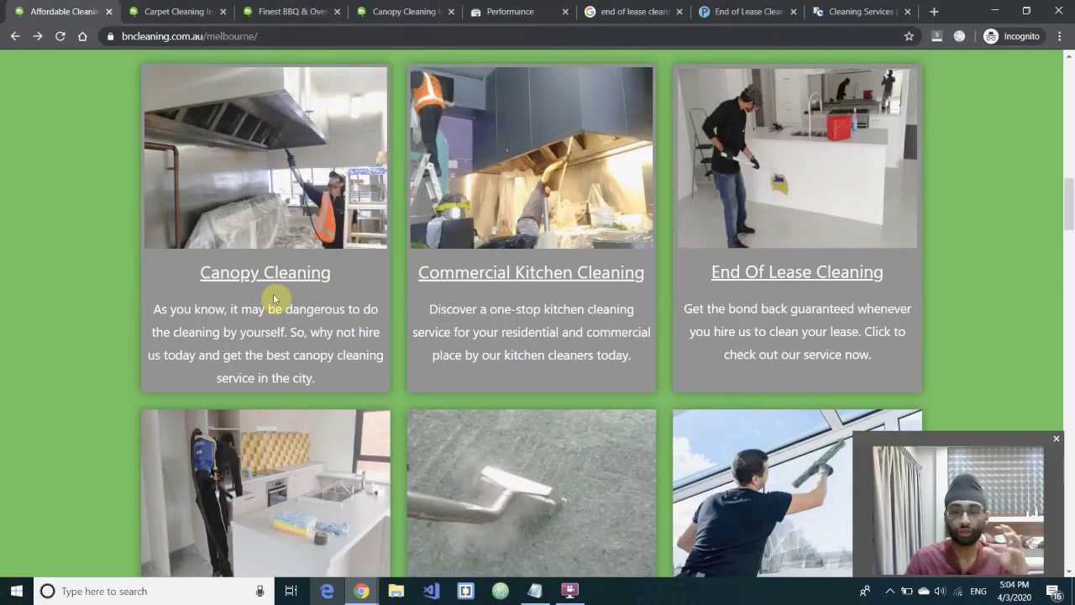
- In the Notepad plan, start the point "-We build more service pages (" under "2. Content strategy", and return to the browser
click(534, 590)
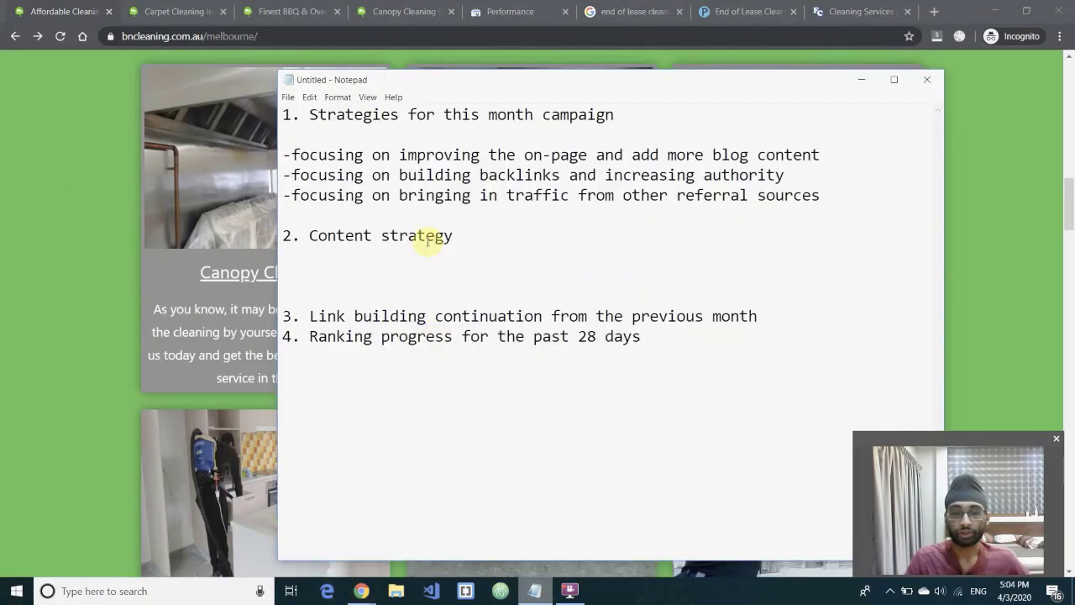
click(406, 262)
key(Return)
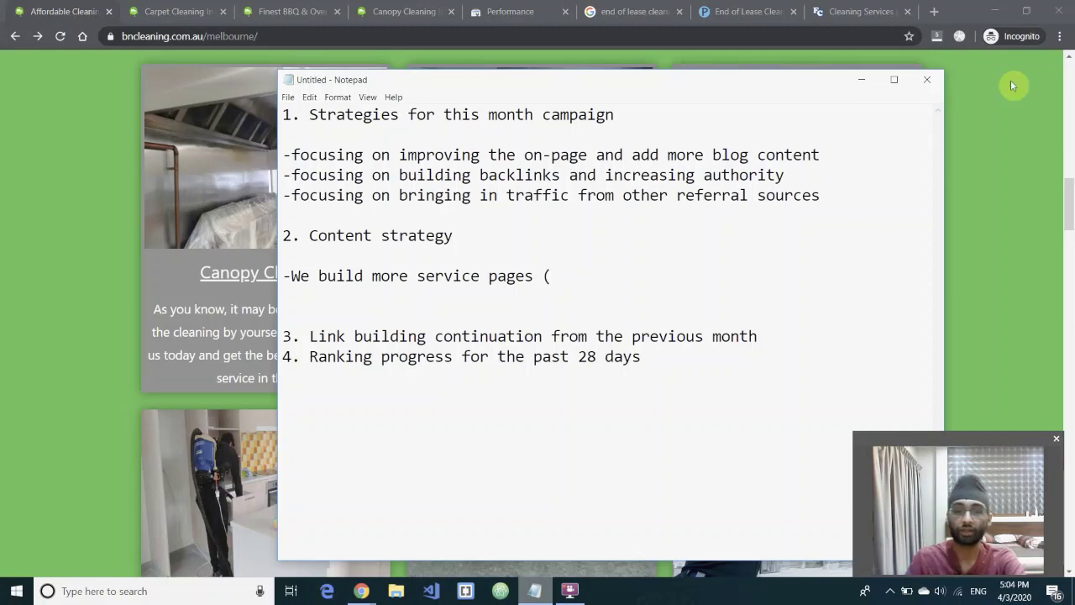
click(860, 79)
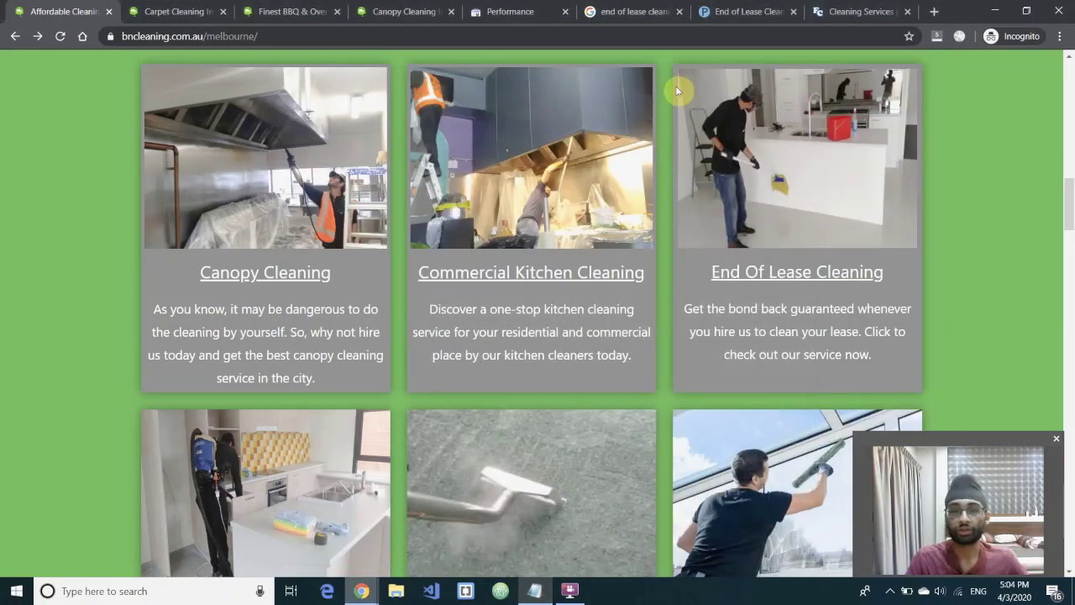
- Compare the service list on Paul's Cleaning Melbourne end of lease page with the BN Cleaning Melbourne service cards
click(712, 16)
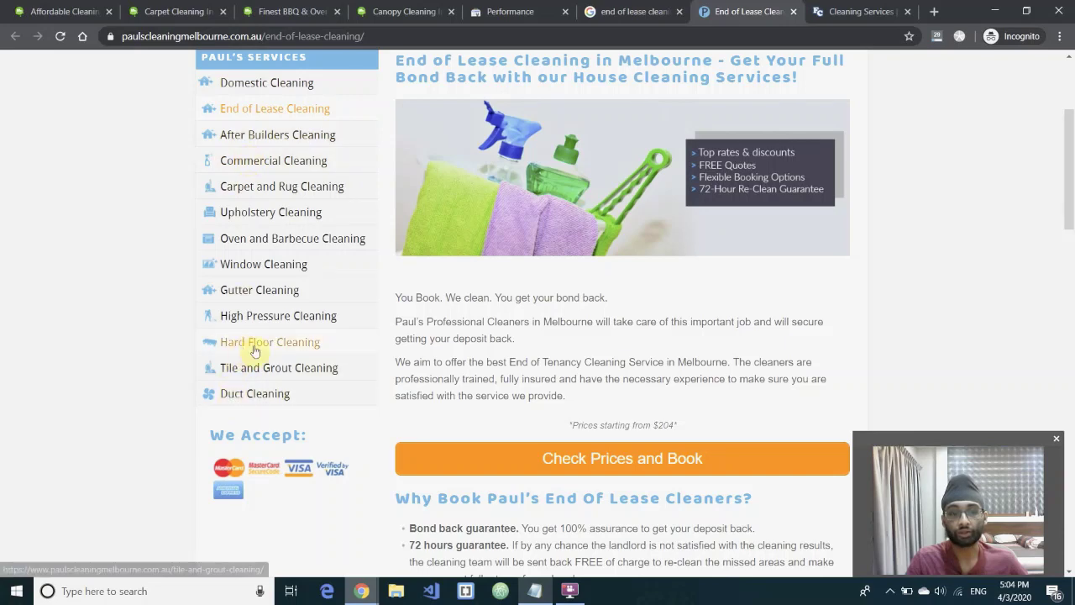
click(176, 11)
click(67, 10)
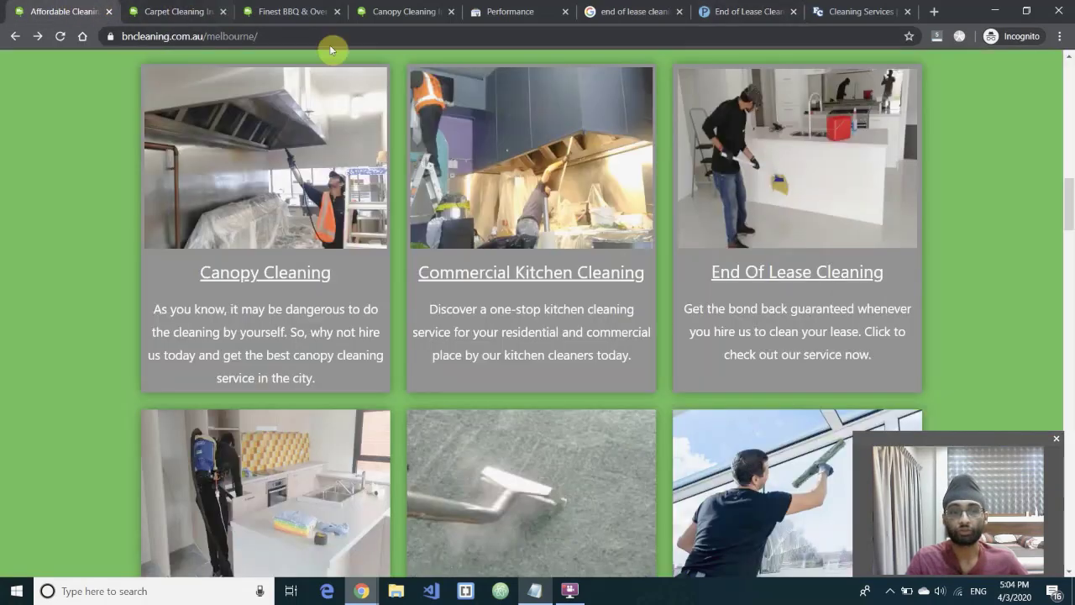
scroll(510, 314, down, 3)
scroll(510, 314, down, 3)
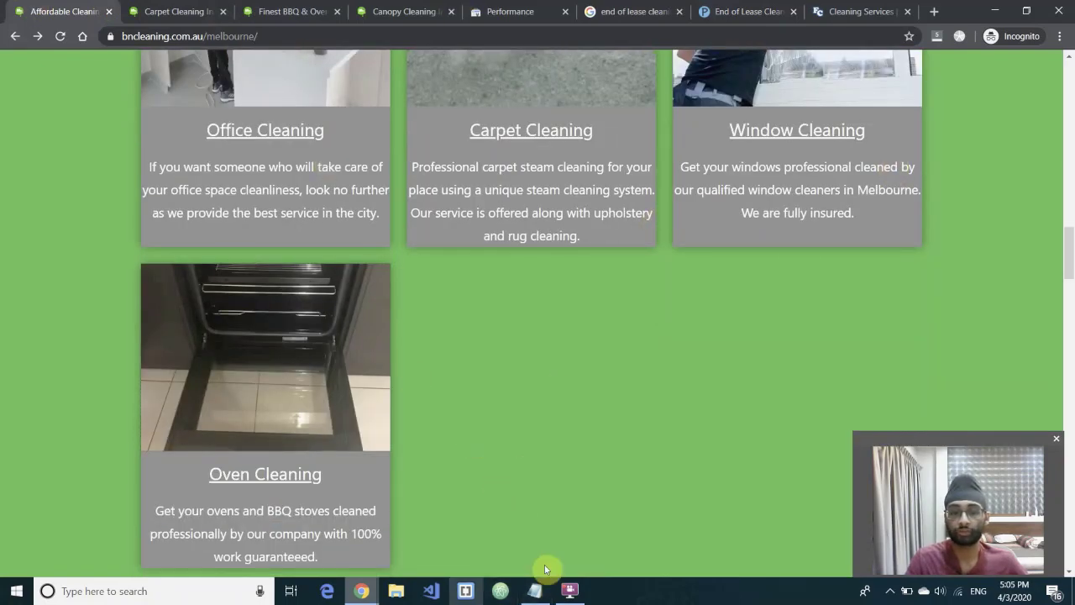
- In Notepad, complete the service pages point with "that the clients offer) - helps build the topical relevancy", highlight it, and return to the browser
click(537, 591)
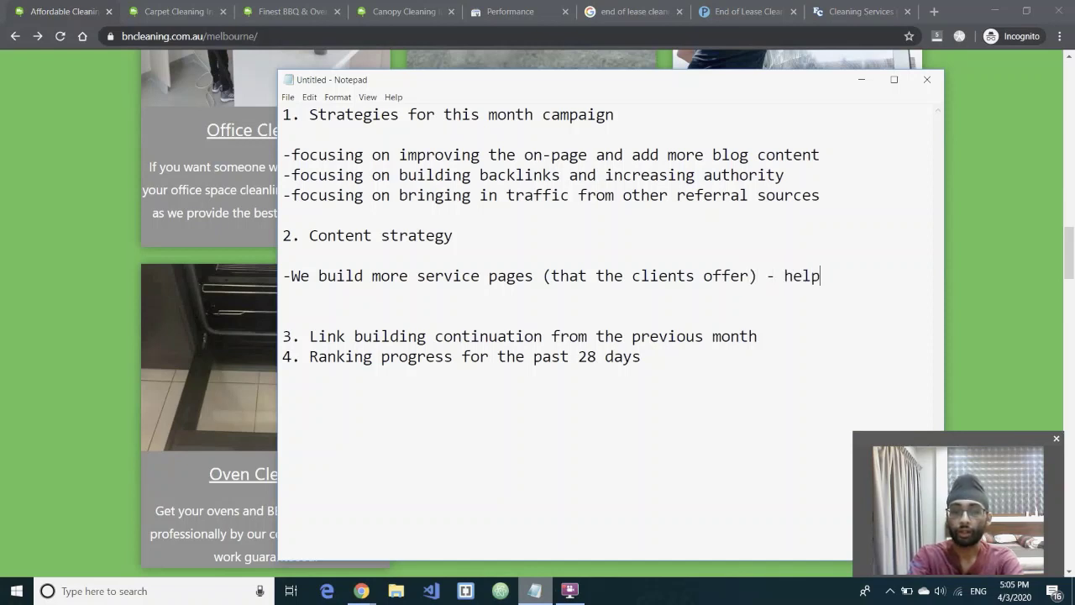
text(topical relevancy)
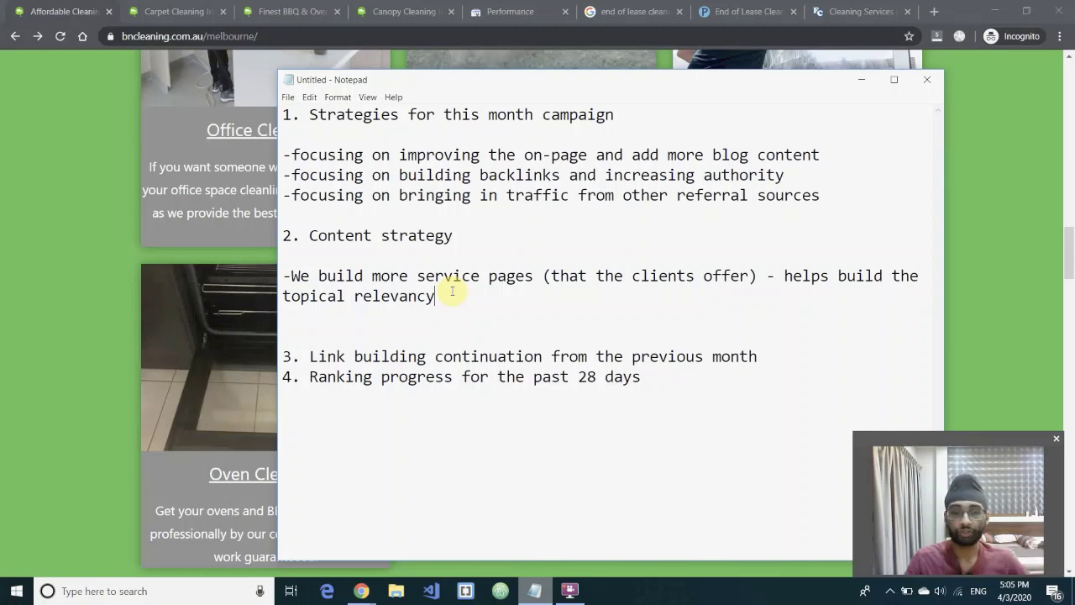
drag(446, 296, 295, 276)
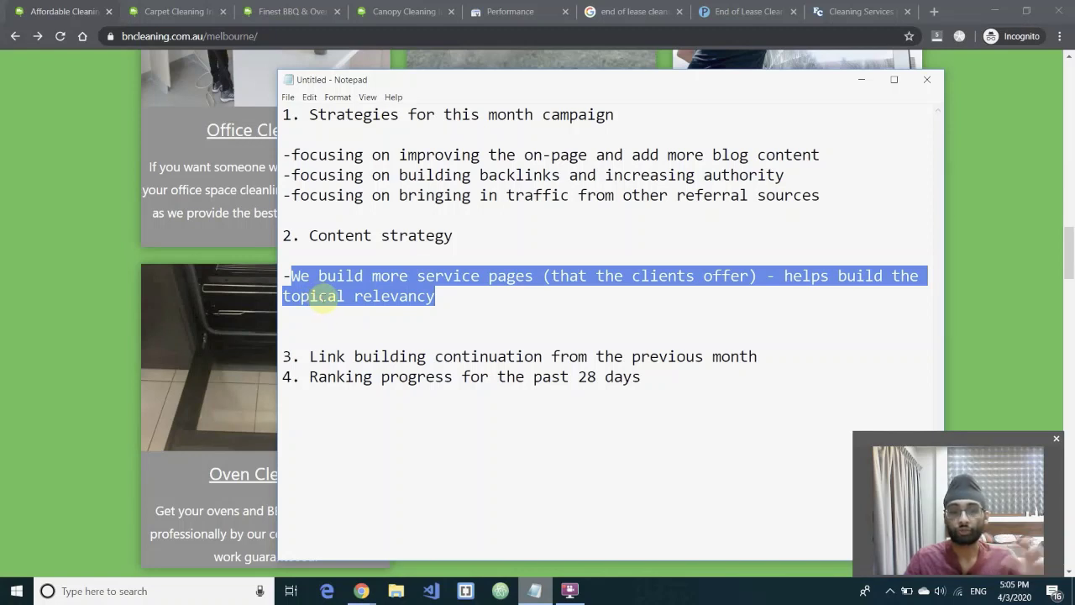
click(450, 306)
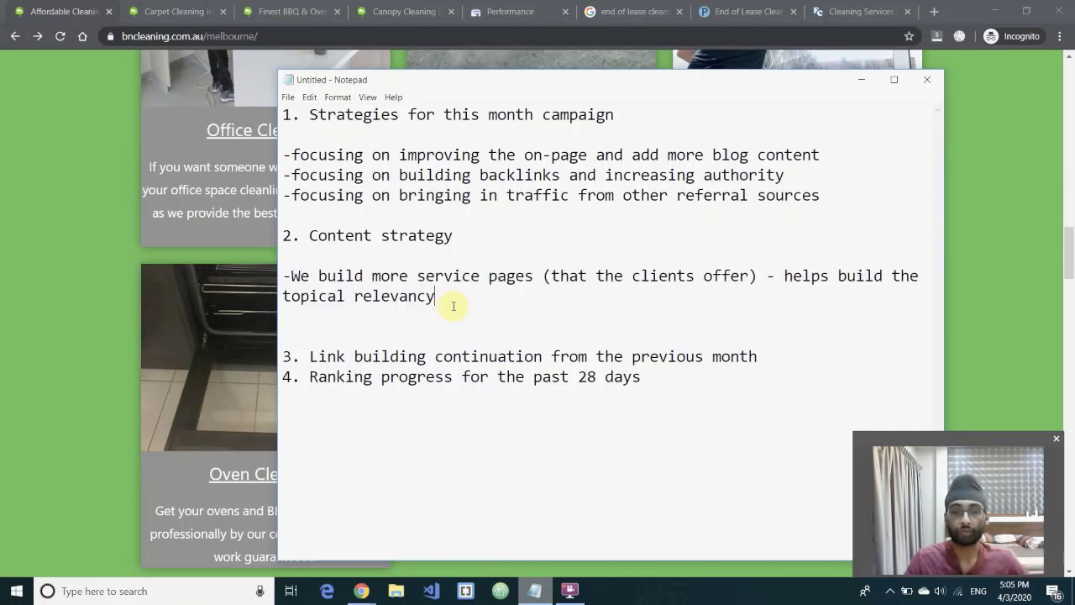
drag(453, 306, 286, 275)
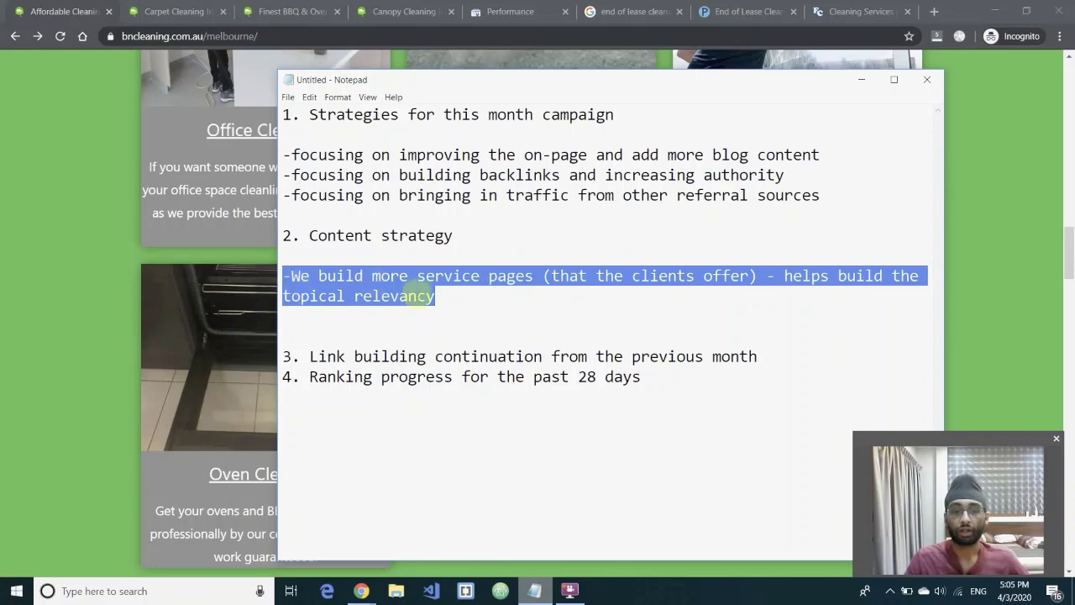
click(860, 78)
- Look over the linked service cards on the BN Cleaning Melbourne page, from Canopy Cleaning to Window Cleaning
scroll(126, 339, up, 8)
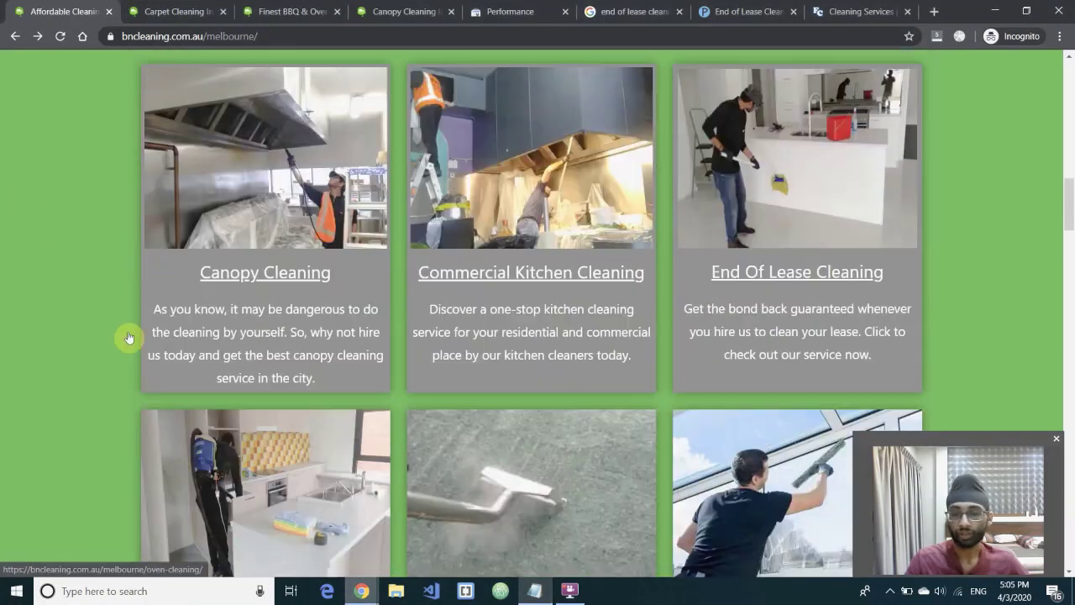
scroll(168, 361, down, 3)
scroll(168, 361, down, 3)
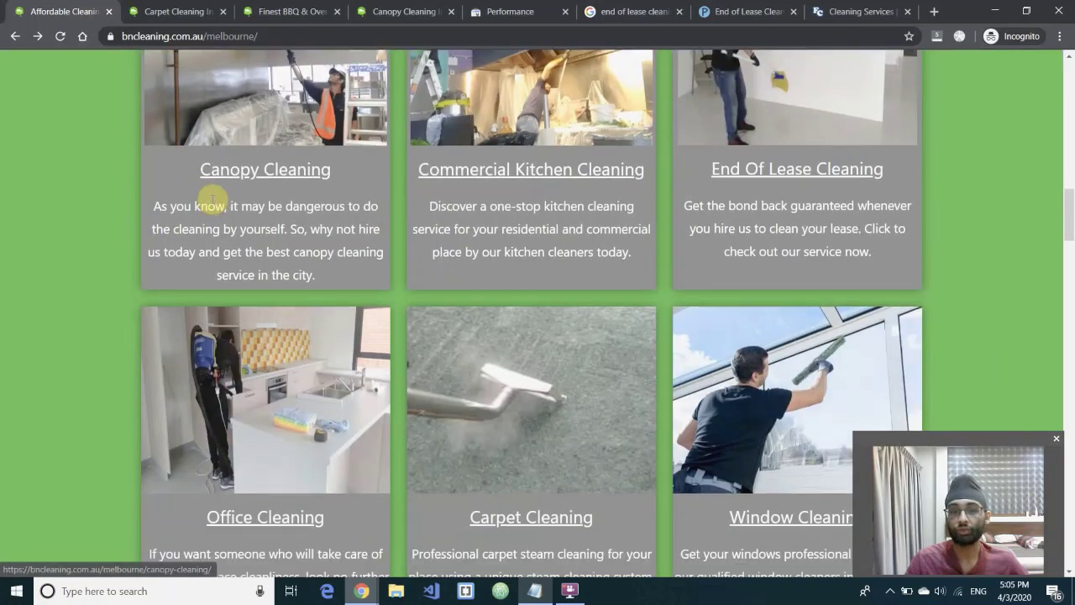
scroll(780, 250, up, 2)
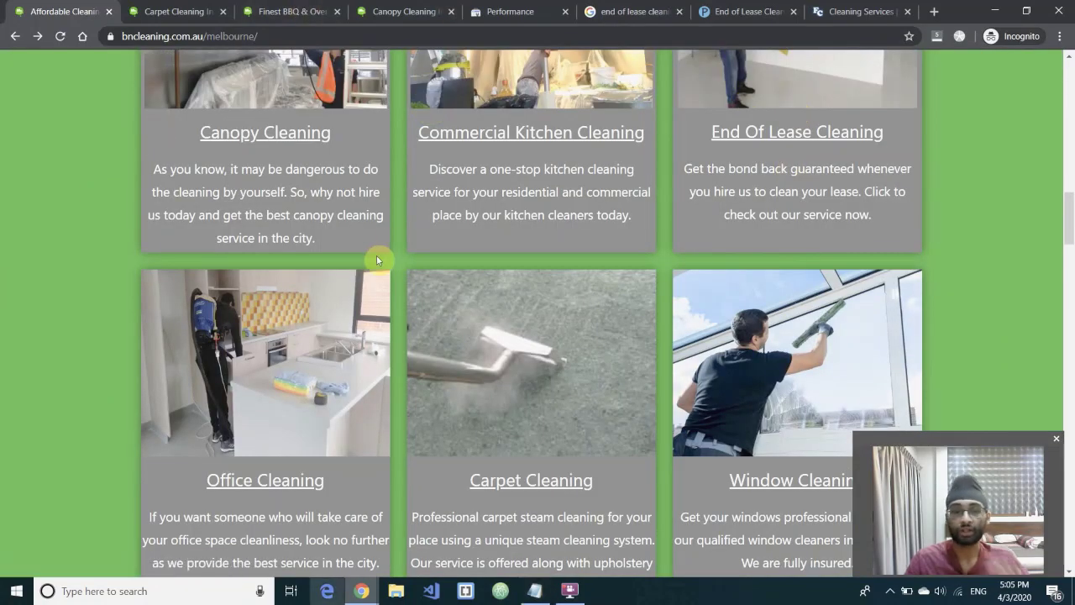
scroll(372, 355, down, 1)
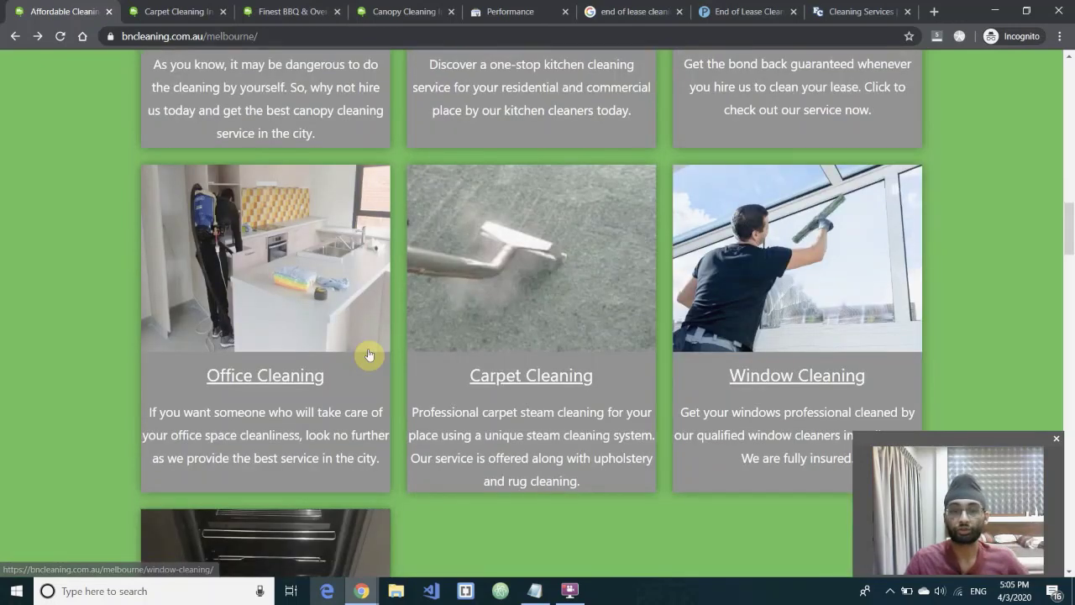
- Highlight the headline "Melbourne's Best Commercial & Residential Cleaning Company", check it against the service cards, and clear the highlight
scroll(249, 152, up, 12)
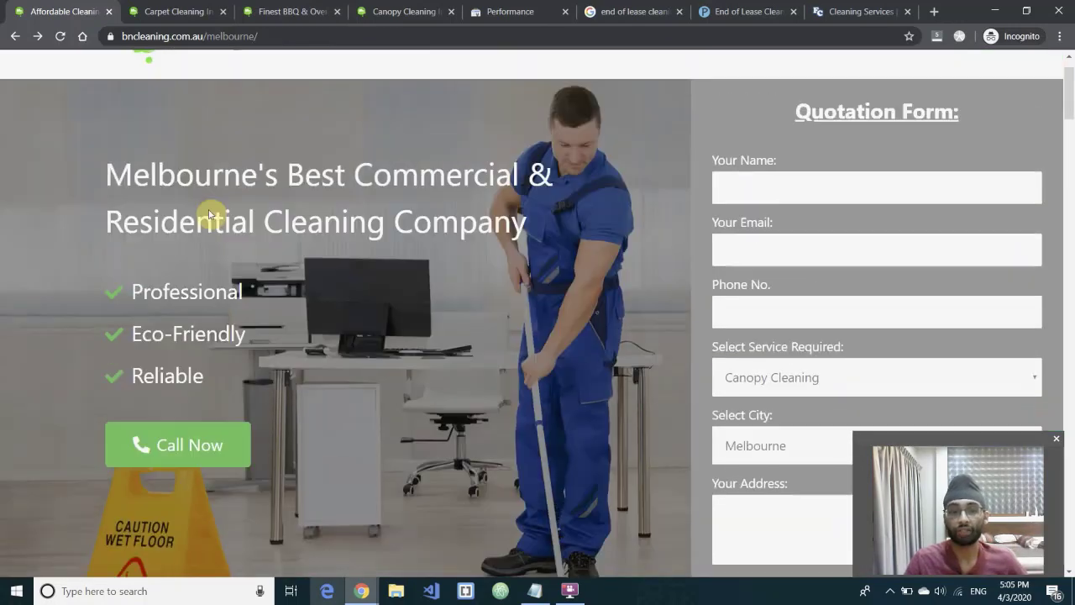
drag(108, 168, 539, 233)
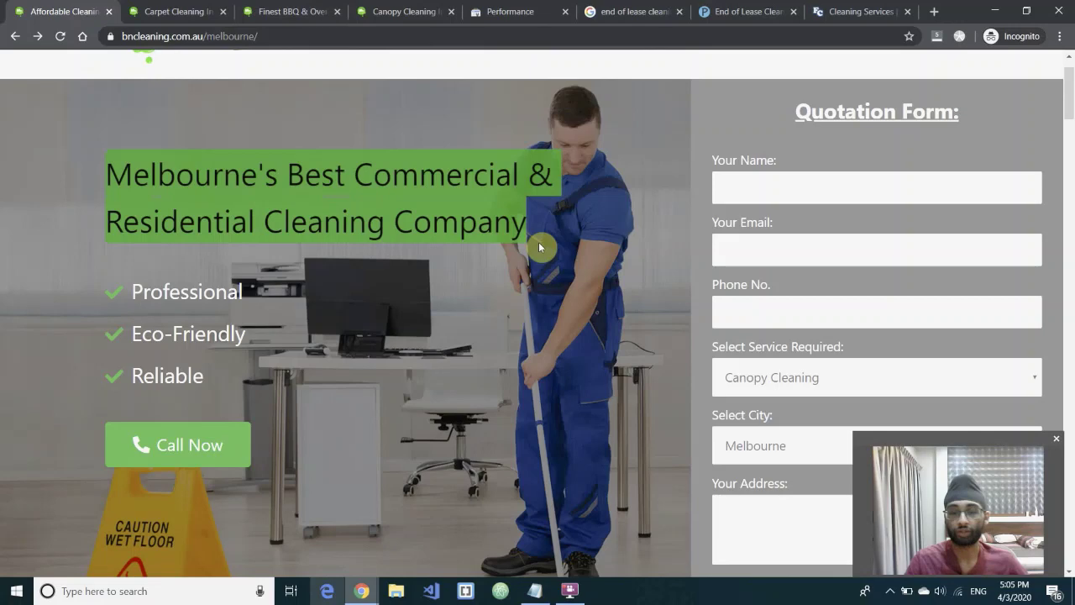
scroll(261, 281, down, 10)
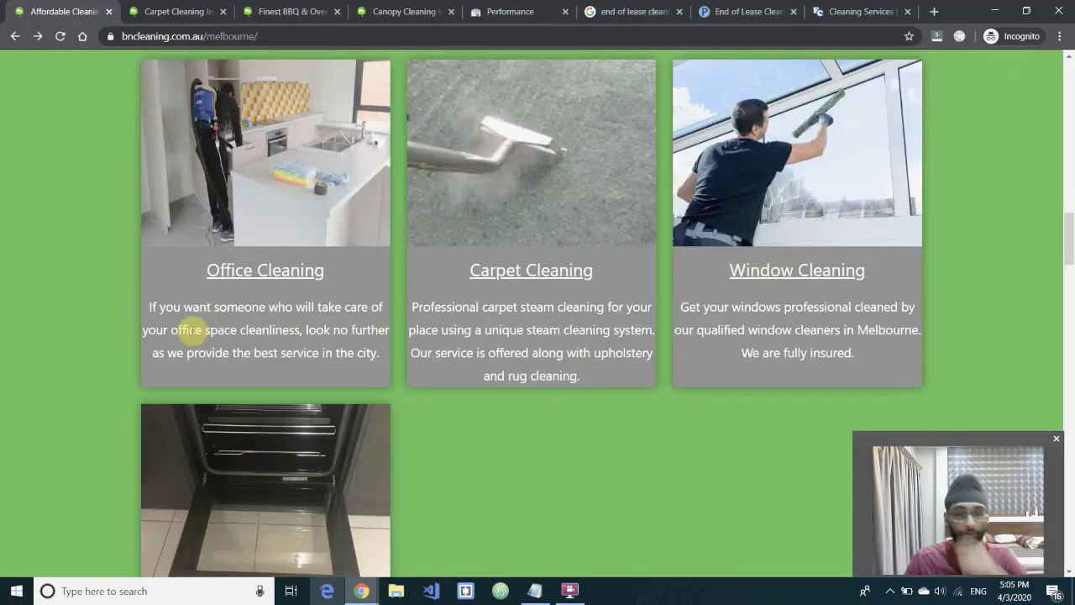
scroll(272, 365, up, 3)
scroll(271, 372, down, 1)
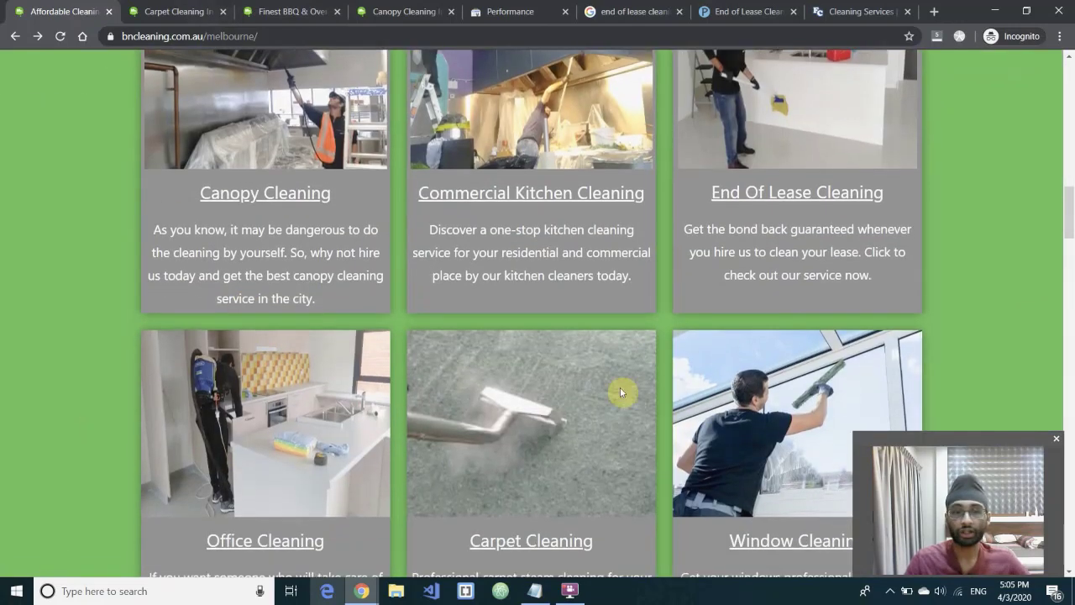
scroll(620, 391, up, 3)
scroll(252, 230, up, 6)
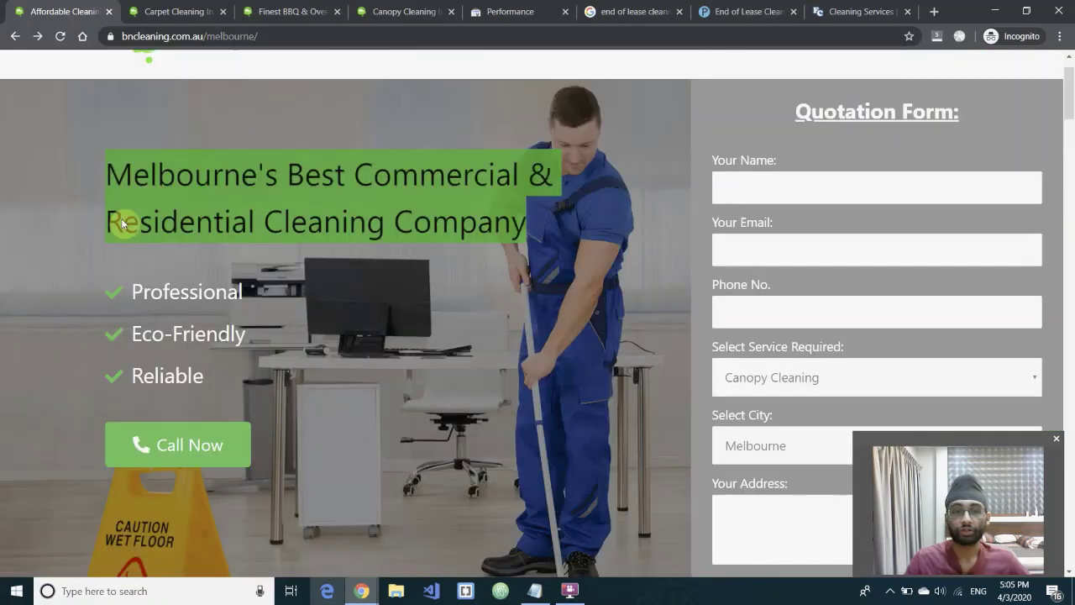
click(521, 334)
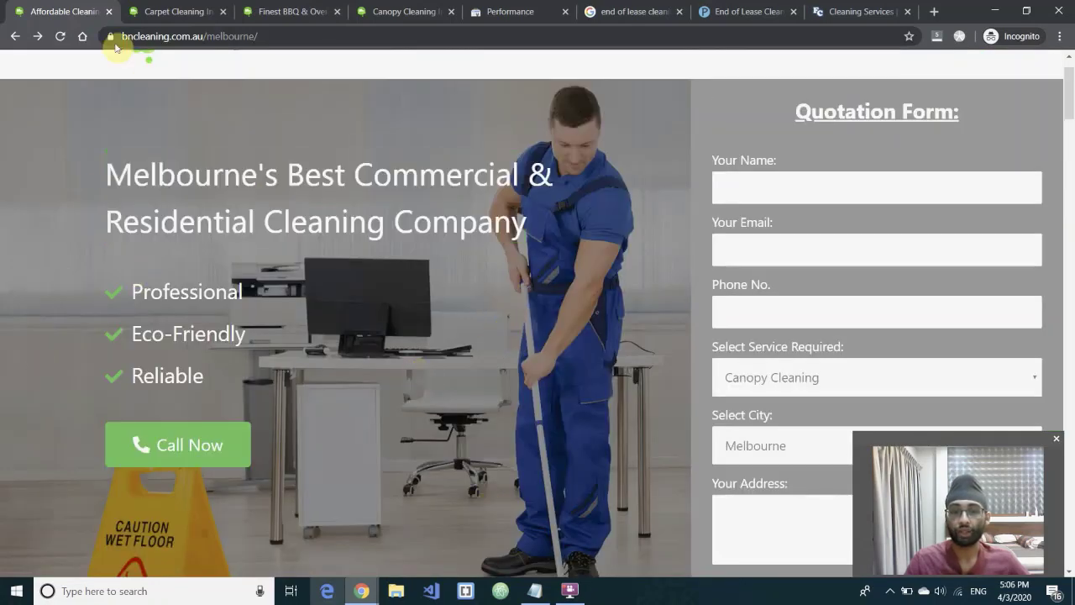
- Examine the Melbourne page from its company introduction down to the Office, Carpet and Window Cleaning cards
scroll(350, 233, up, 1)
scroll(392, 391, down, 10)
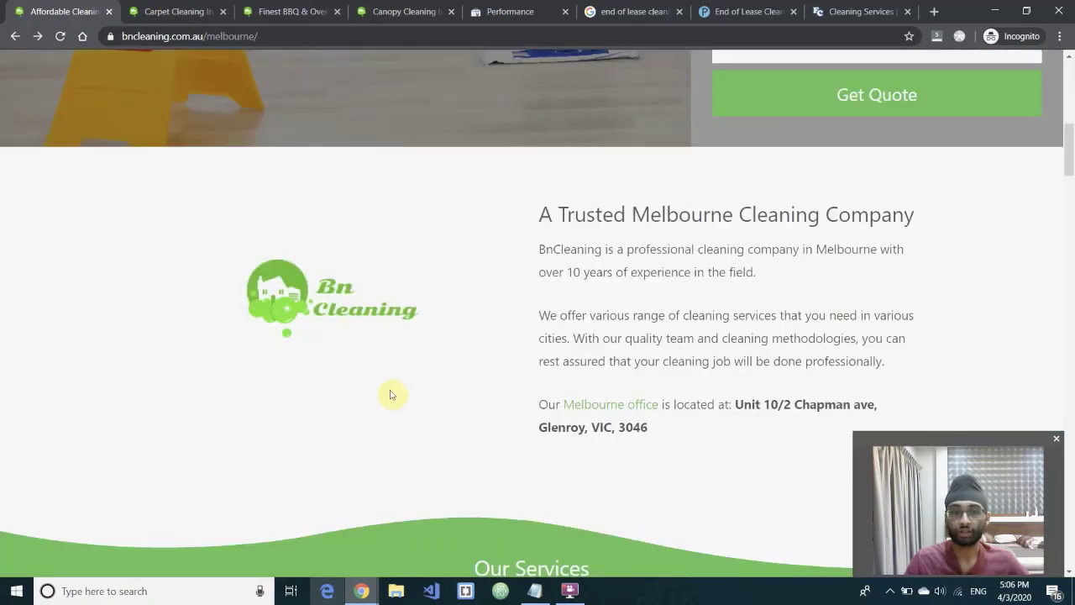
scroll(355, 417, down, 2)
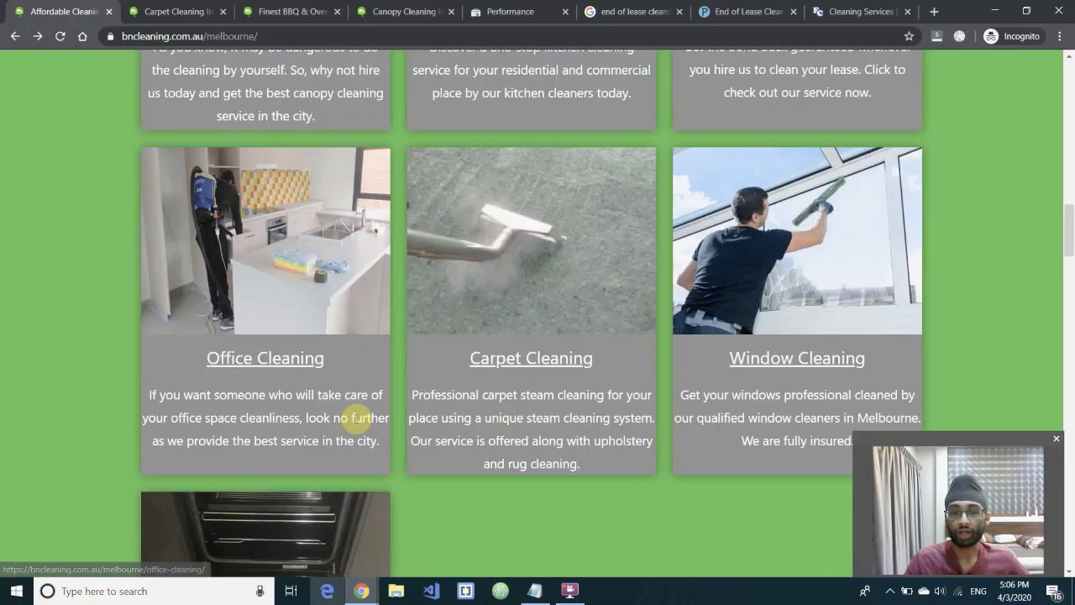
scroll(521, 294, up, 2)
scroll(252, 384, down, 3)
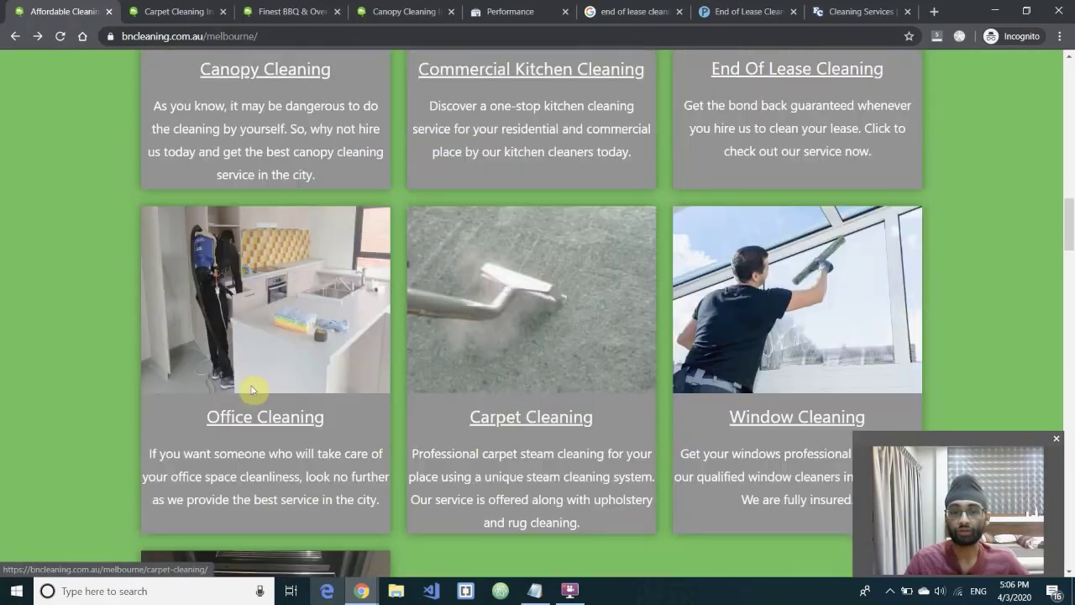
scroll(520, 294, up, 3)
scroll(864, 332, down, 1)
scroll(588, 336, down, 1)
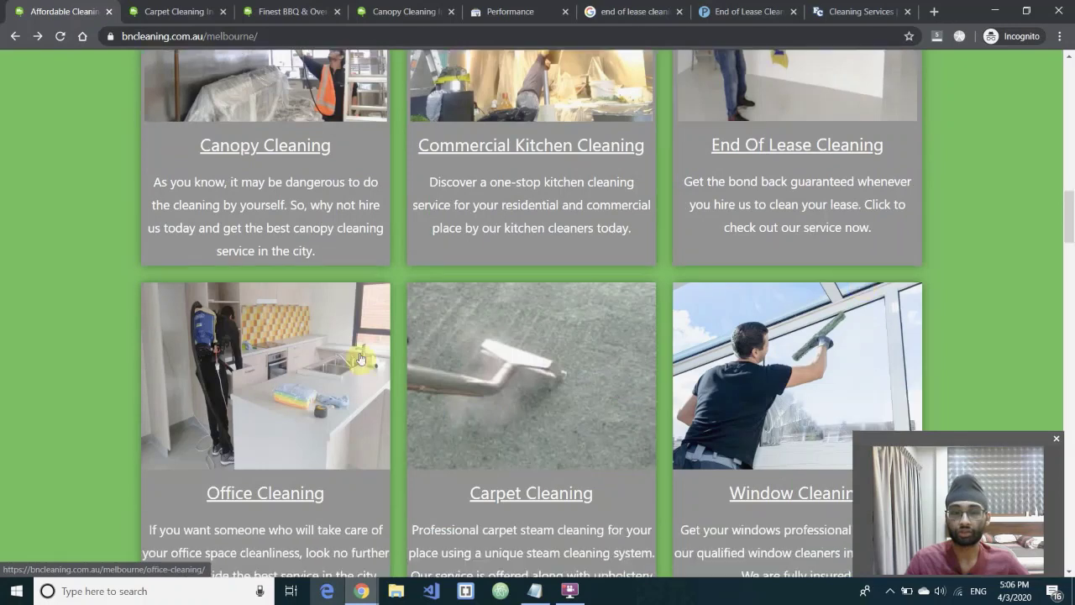
- Highlight the Melbourne and cleaning company keywords in the page headline, and move on to the company introduction
scroll(307, 340, up, 10)
drag(88, 234, 567, 277)
click(153, 300)
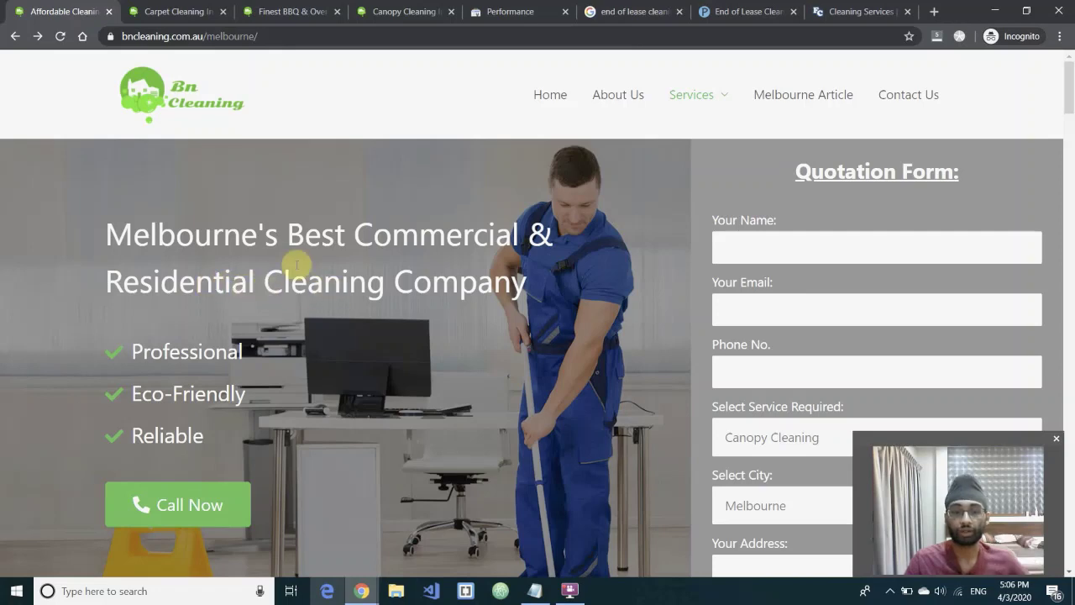
drag(250, 281, 511, 282)
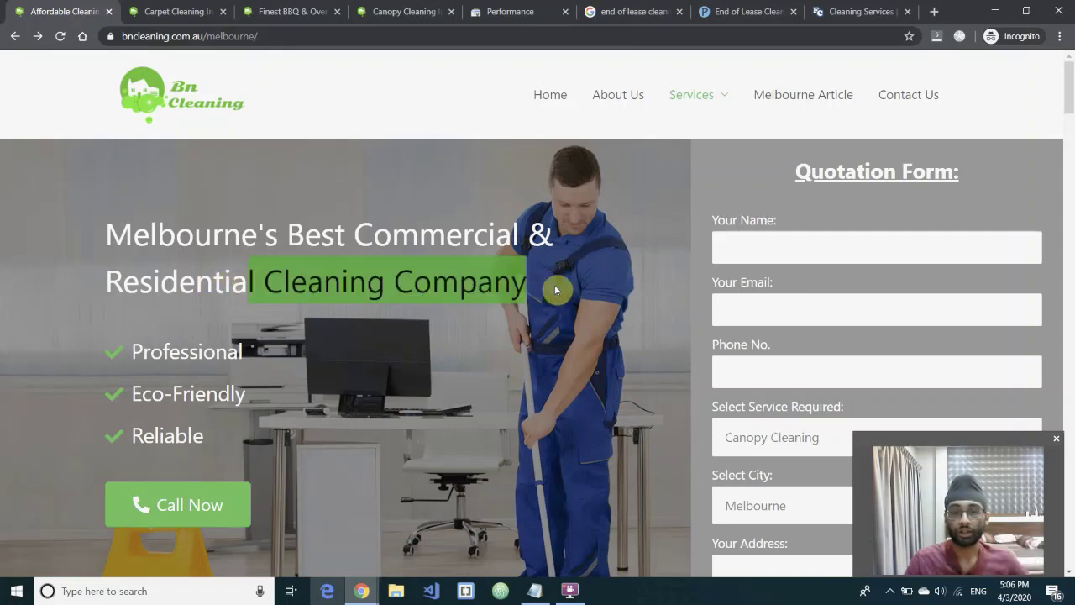
drag(285, 234, 132, 234)
scroll(236, 304, down, 5)
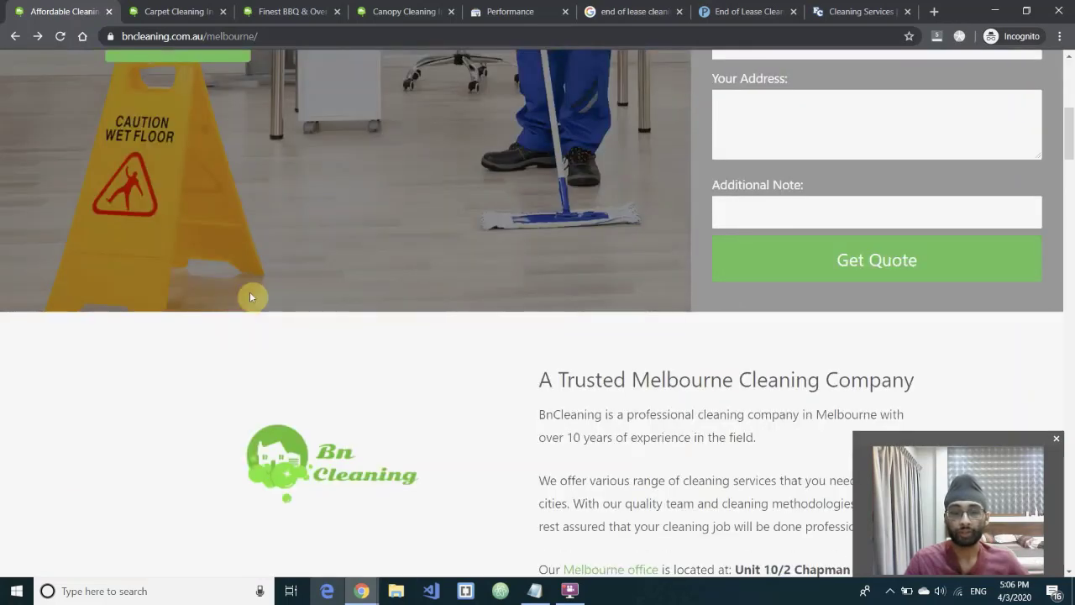
- Review the service cards on the BN Cleaning Melbourne page and highlight the cleaning company keywords in the headline
scroll(249, 296, down, 8)
scroll(561, 294, down, 2)
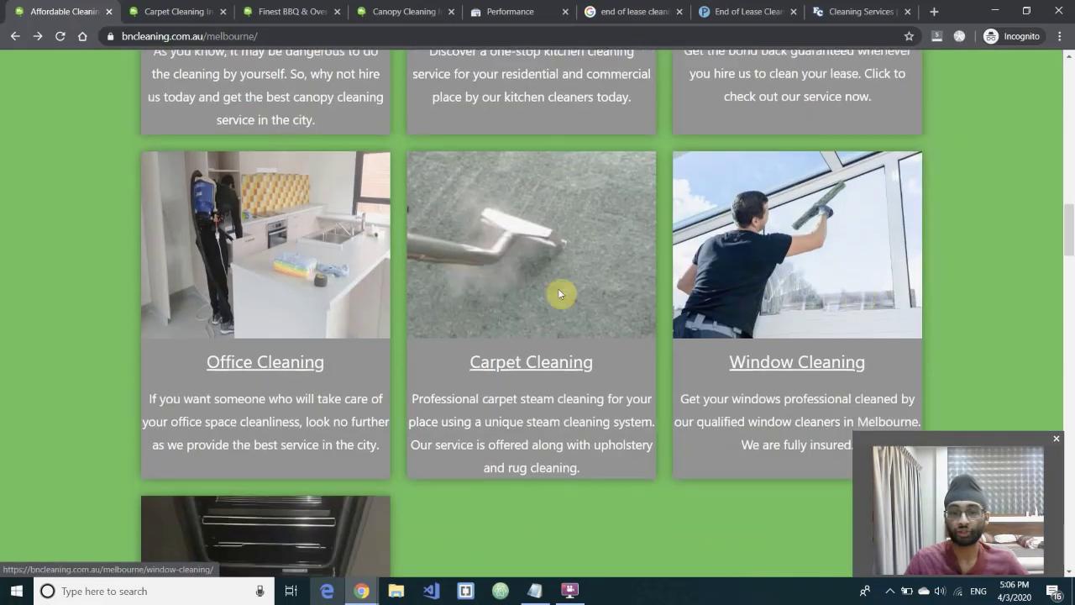
scroll(561, 294, down, 2)
scroll(473, 137, up, 5)
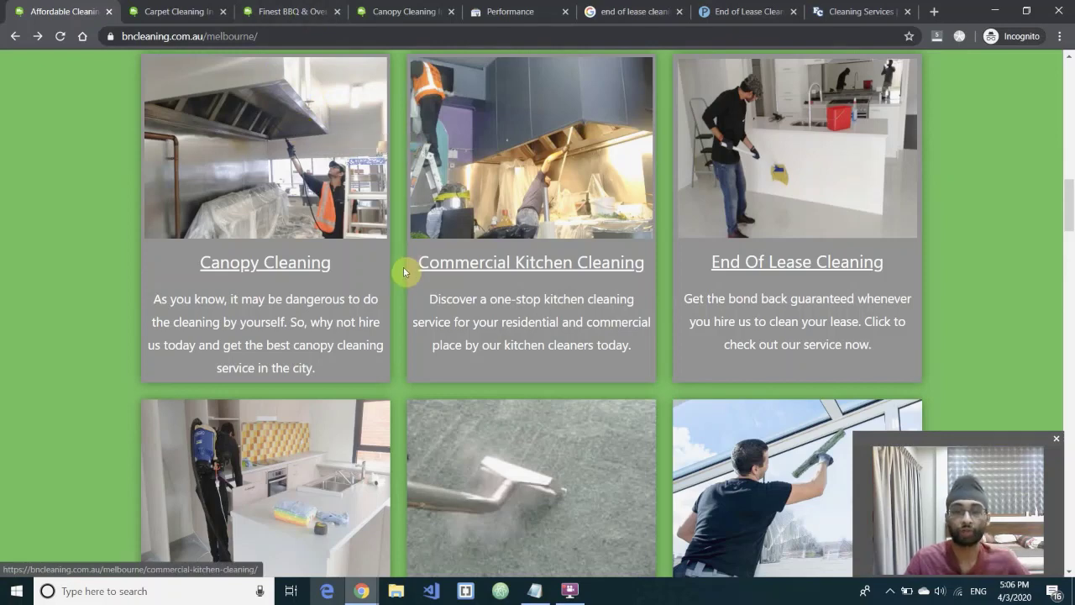
scroll(403, 271, up, 12)
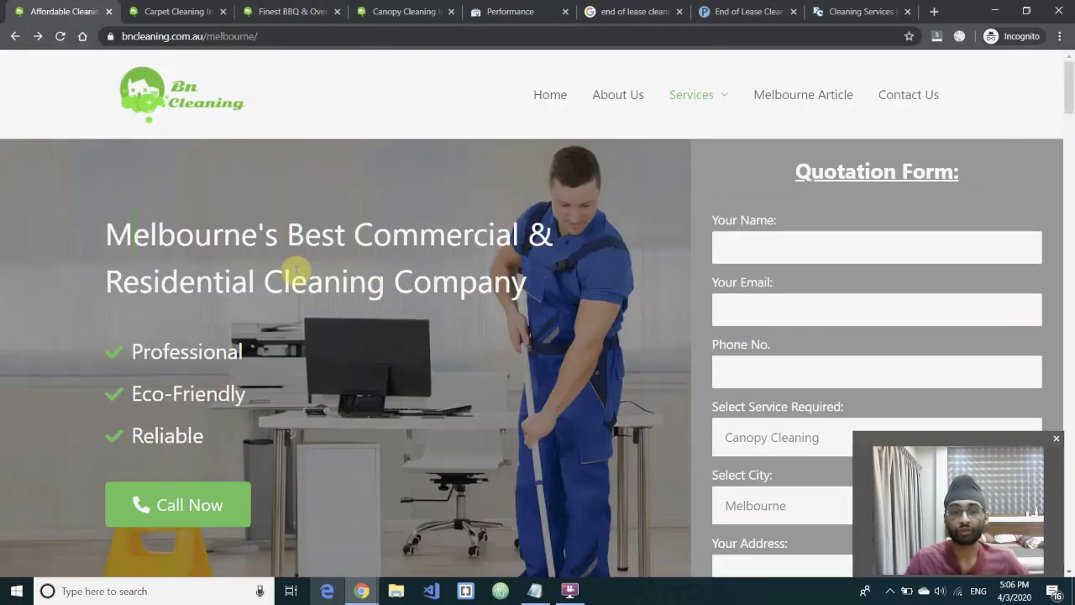
drag(263, 235, 523, 300)
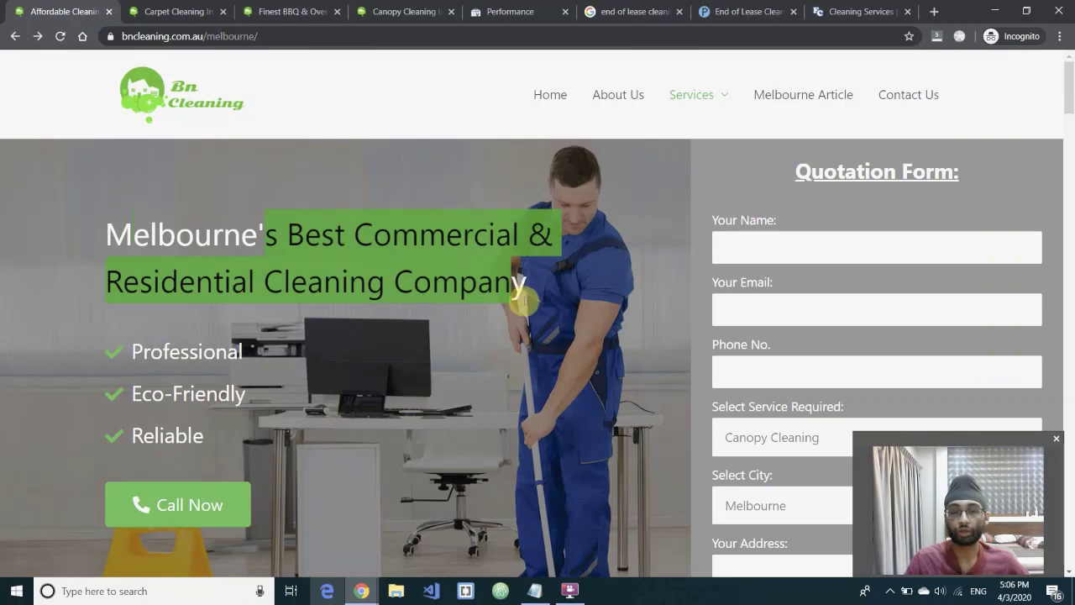
- Examine the services list on the competitor Paul's Cleaning Melbourne end of lease cleaning page
click(714, 11)
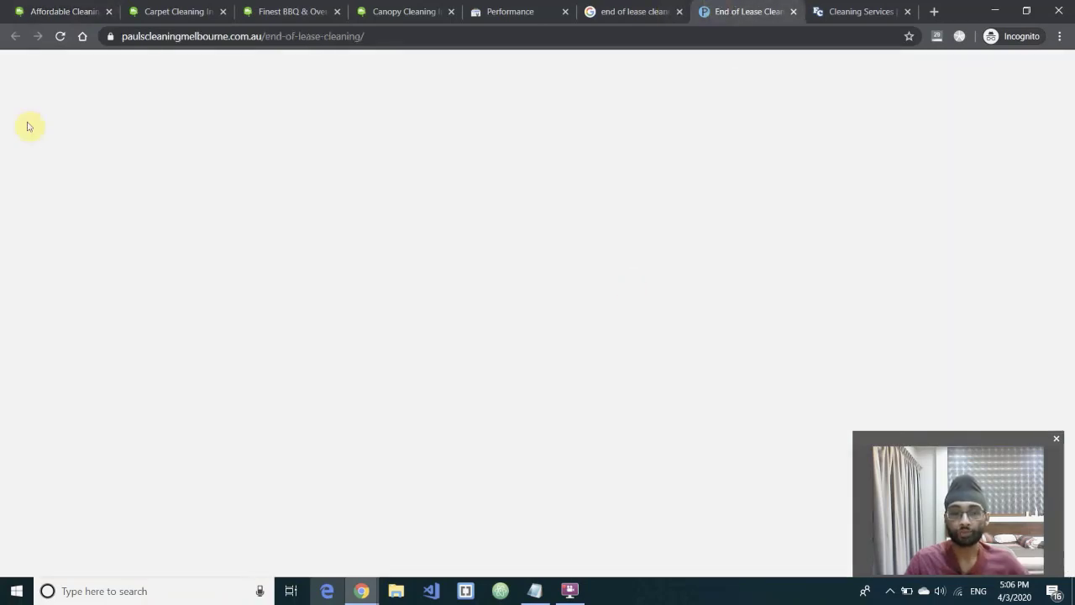
scroll(226, 245, down, 4)
scroll(245, 270, up, 5)
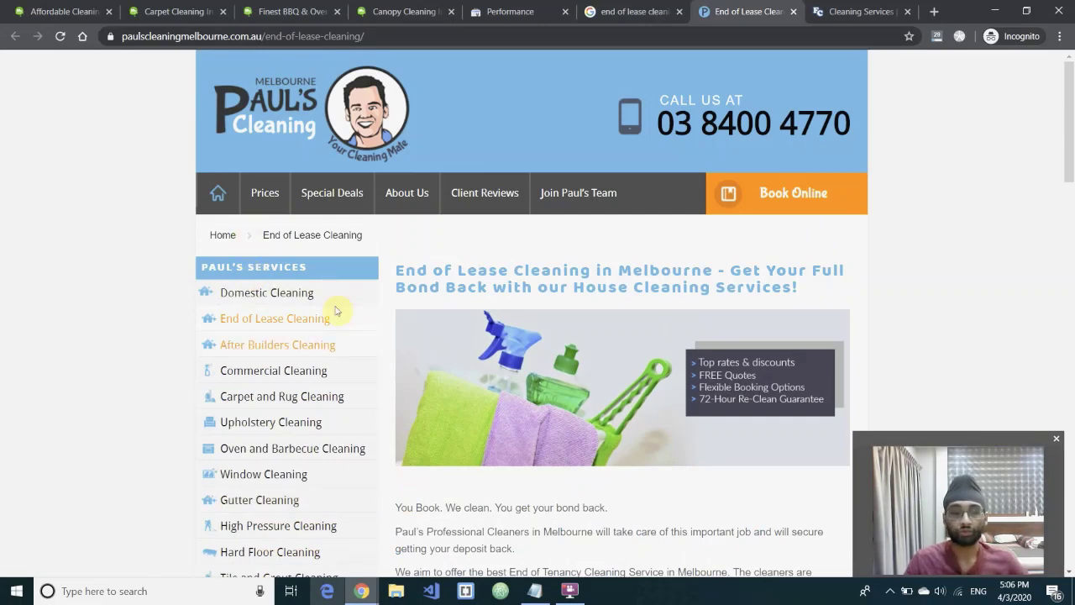
scroll(338, 309, down, 3)
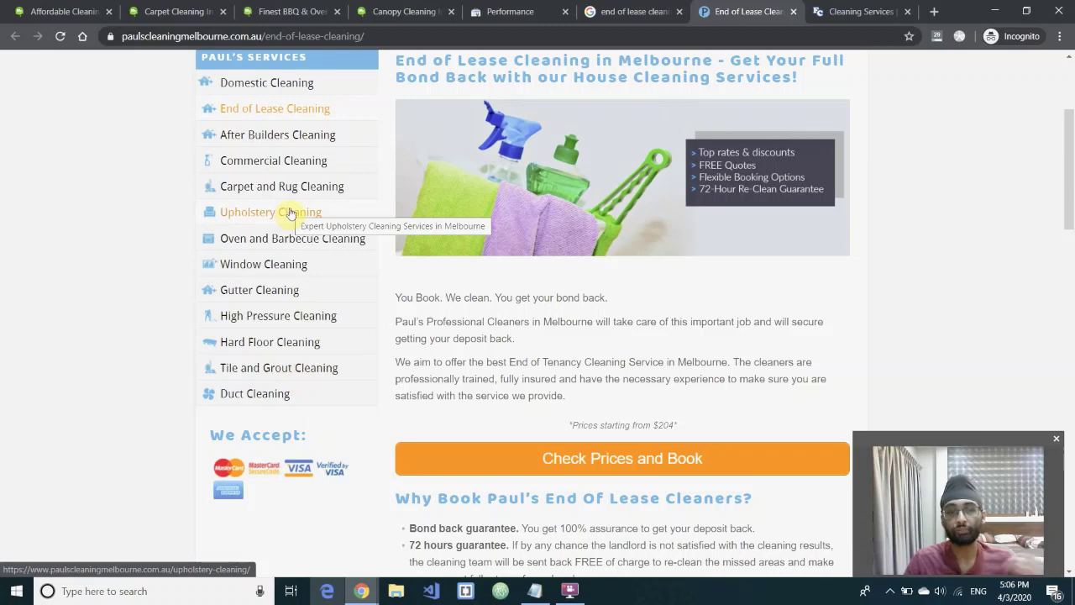
scroll(263, 211, up, 3)
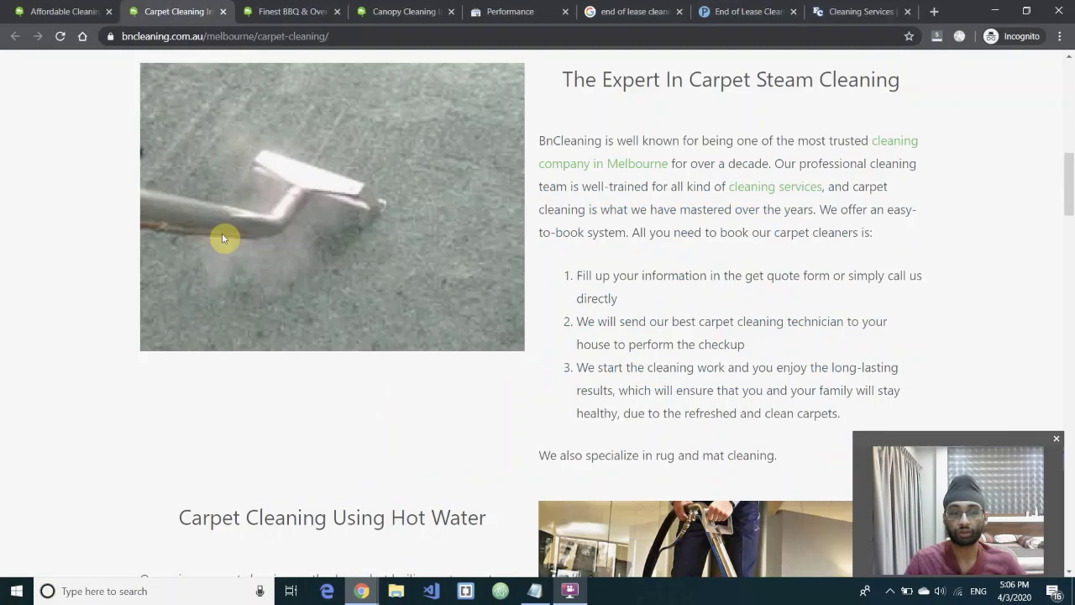
- Compare the headline of BN Cleaning's carpet cleaning page with the services list on Paul's Cleaning Melbourne
scroll(220, 278, up, 8)
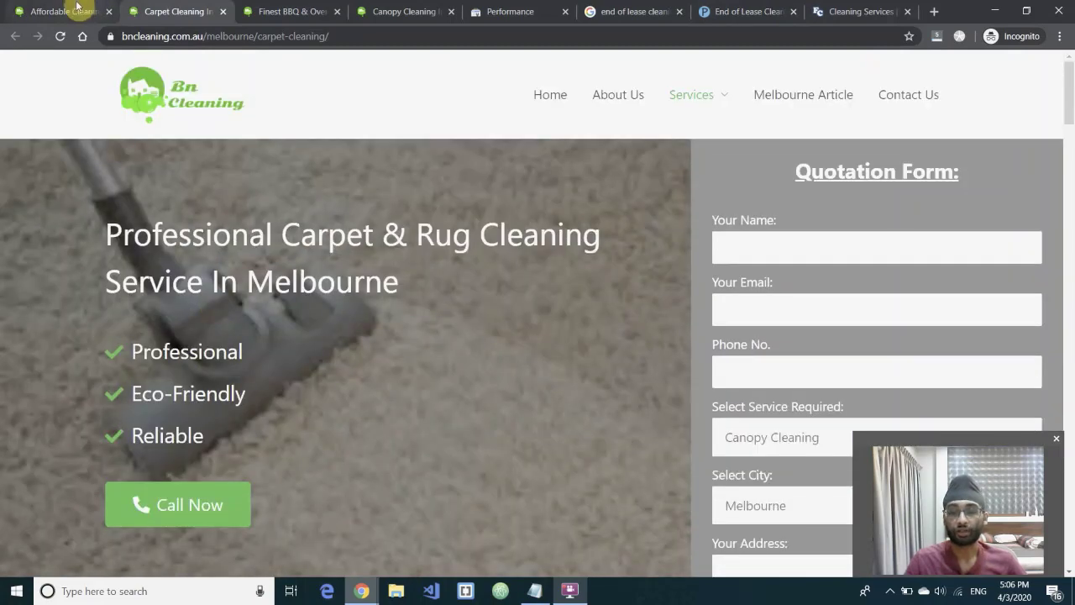
click(776, 11)
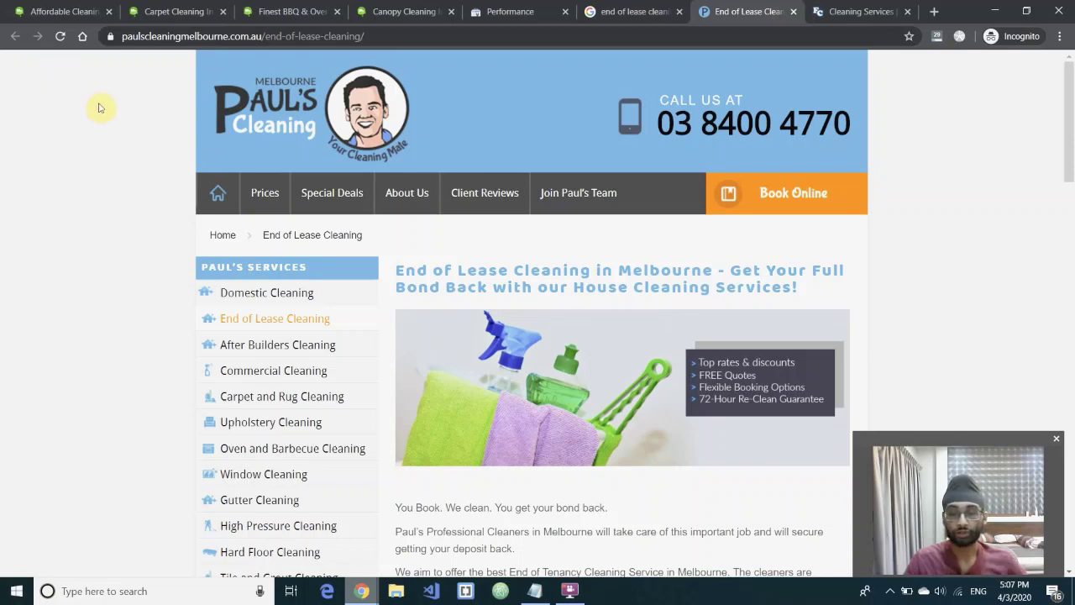
scroll(192, 148, down, 8)
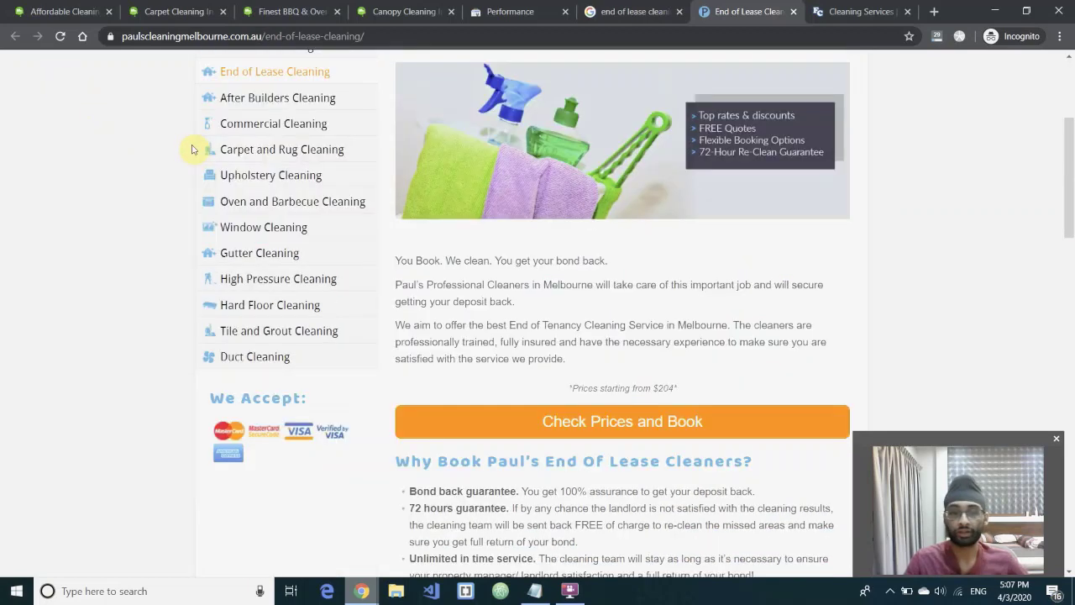
scroll(557, 341, up, 5)
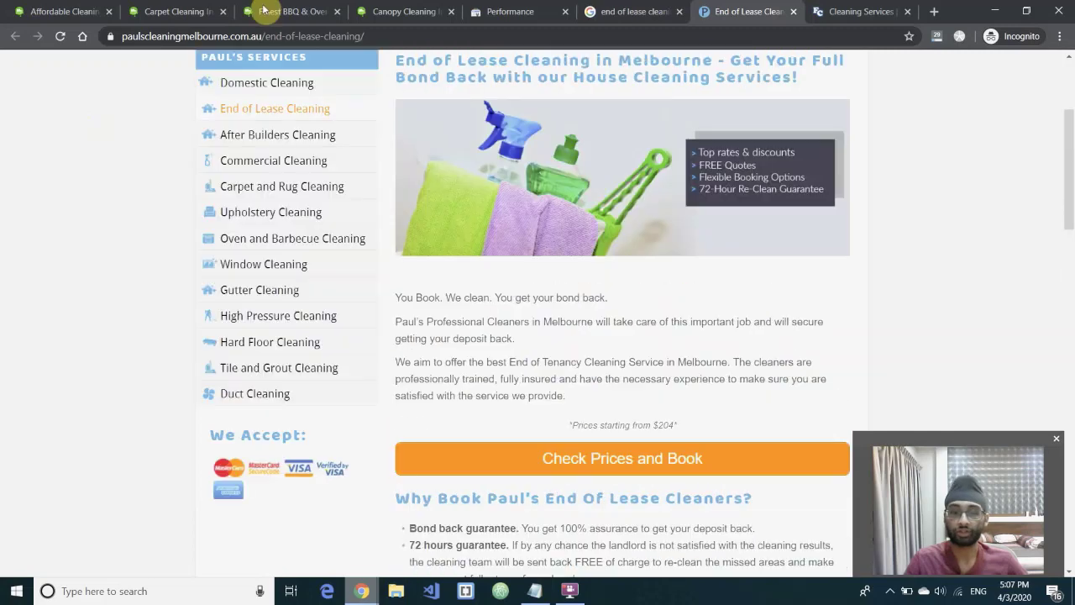
- Look through the Melbourne service cards on the Fantastic Cleaners site and dismiss the mail notification
click(831, 12)
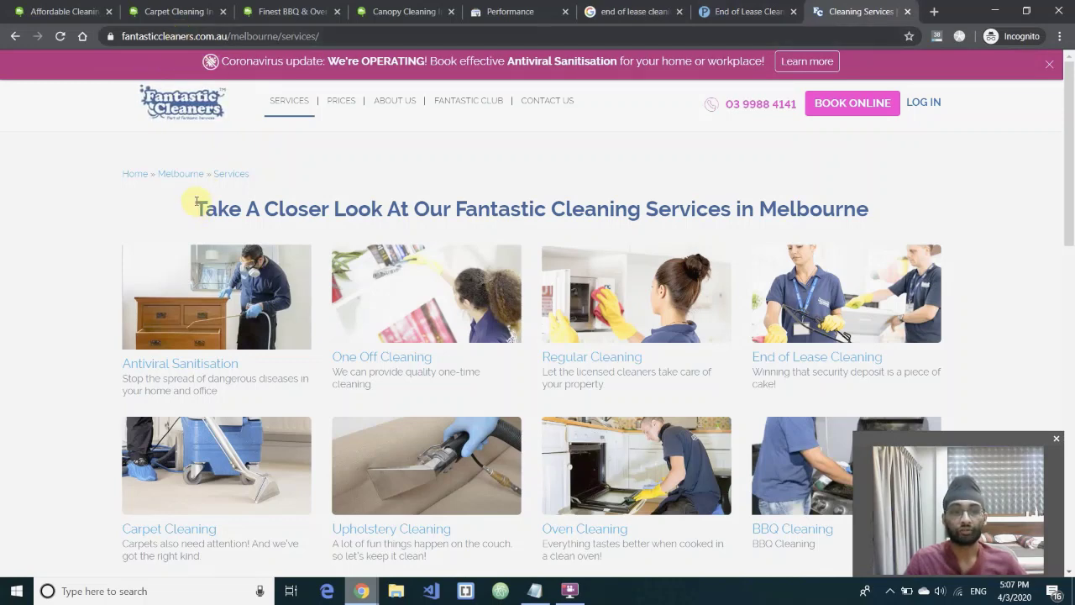
scroll(195, 202, down, 7)
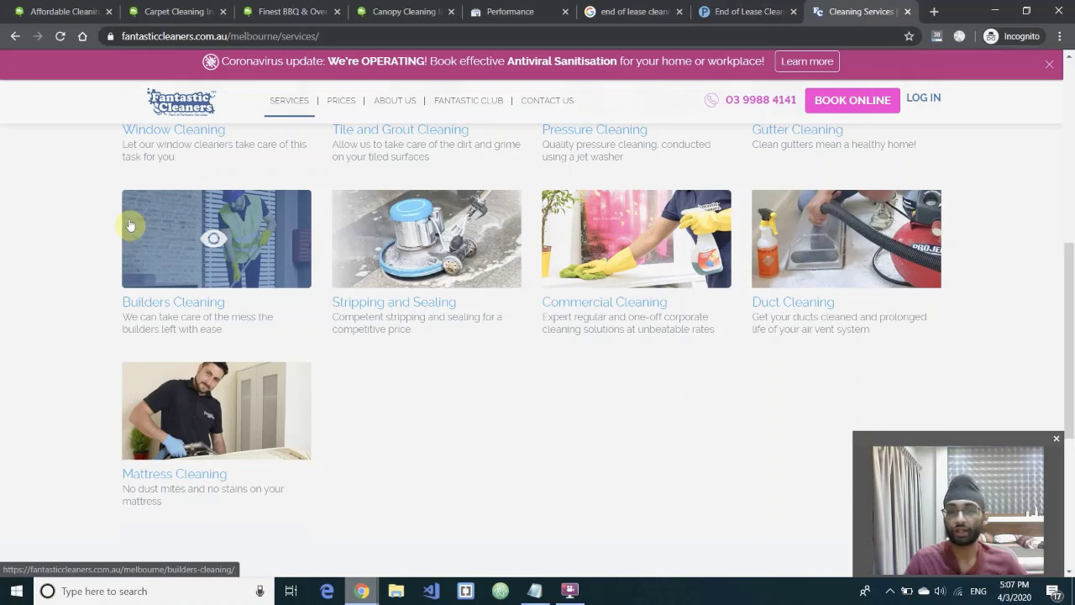
scroll(187, 225, up, 3)
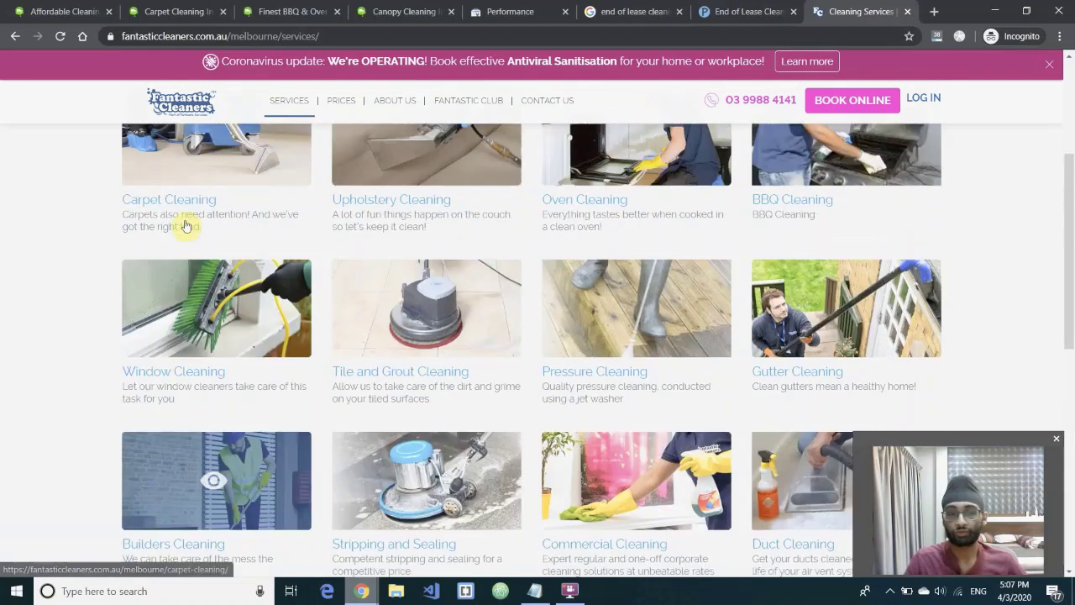
scroll(184, 223, up, 4)
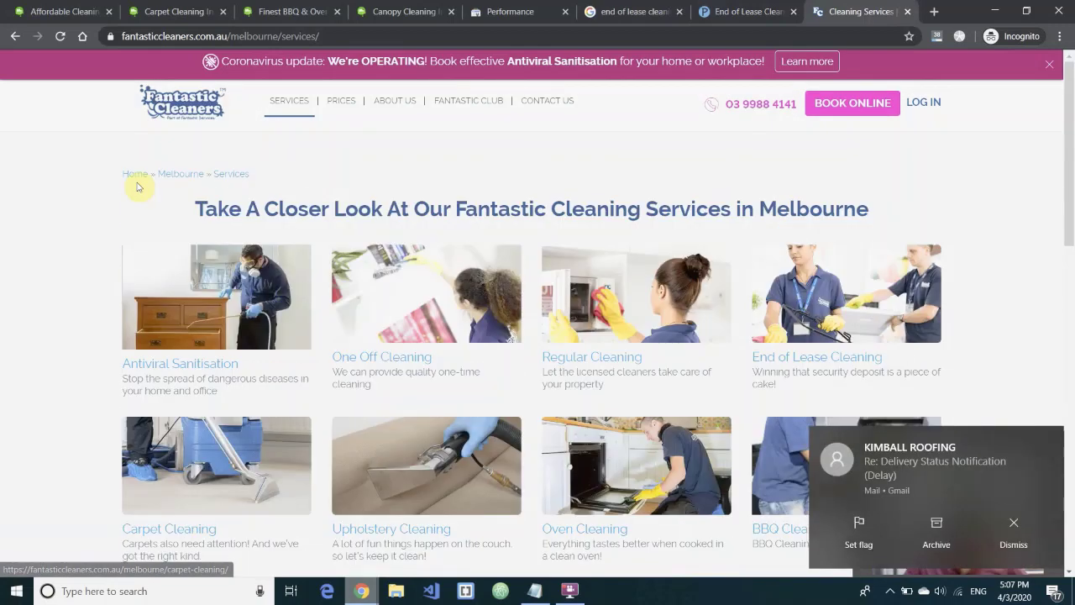
click(1049, 438)
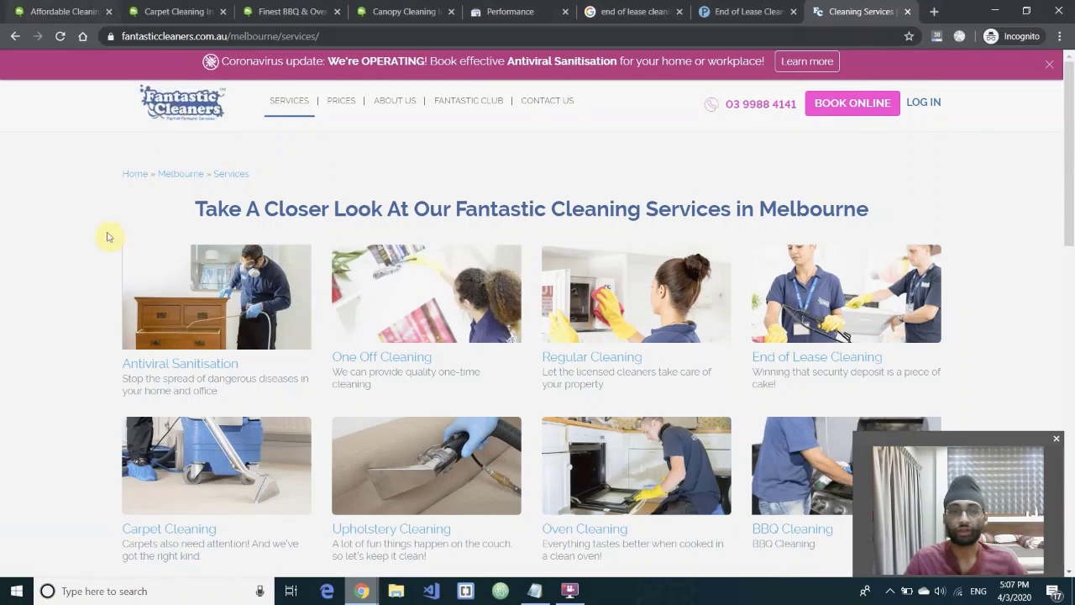
- Compare BN Cleaning's carpet cleaning page with its main Melbourne page
key(ctrl+2)
scroll(356, 374, down, 3)
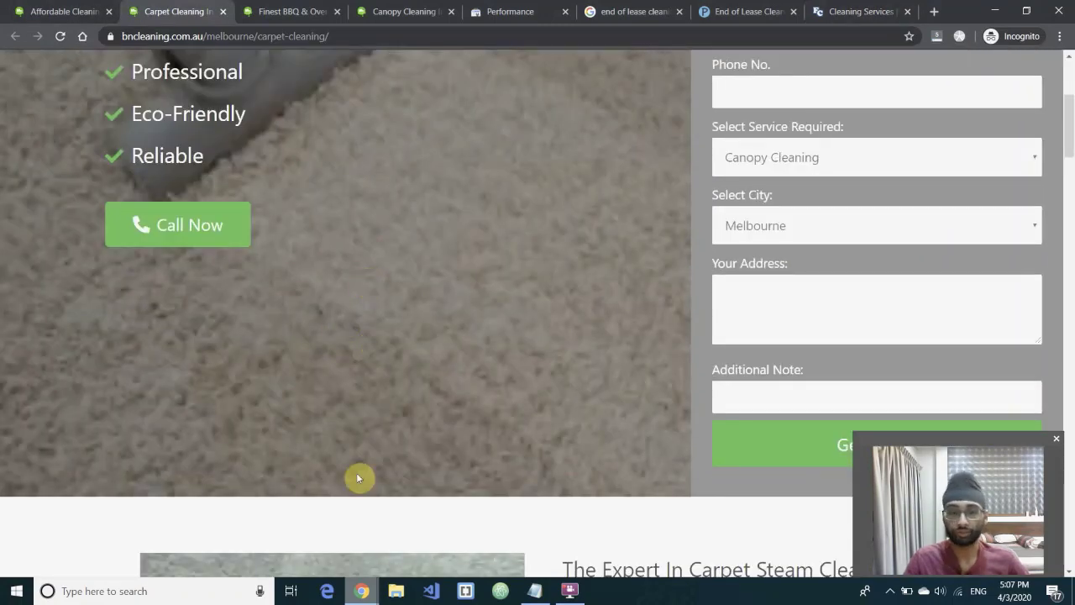
scroll(395, 406, up, 3)
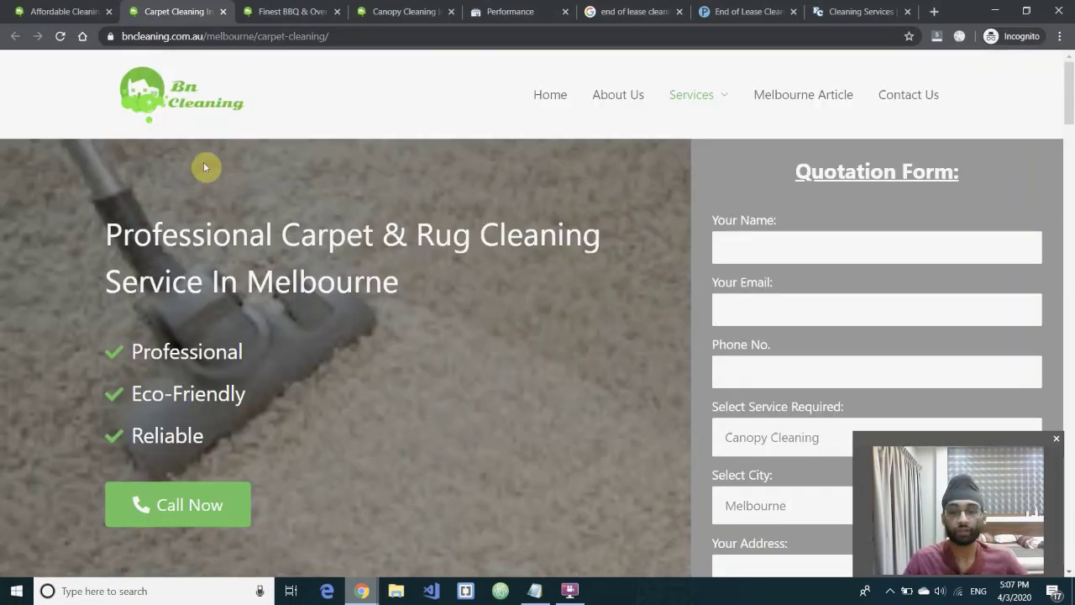
click(70, 11)
scroll(341, 245, down, 1)
click(178, 11)
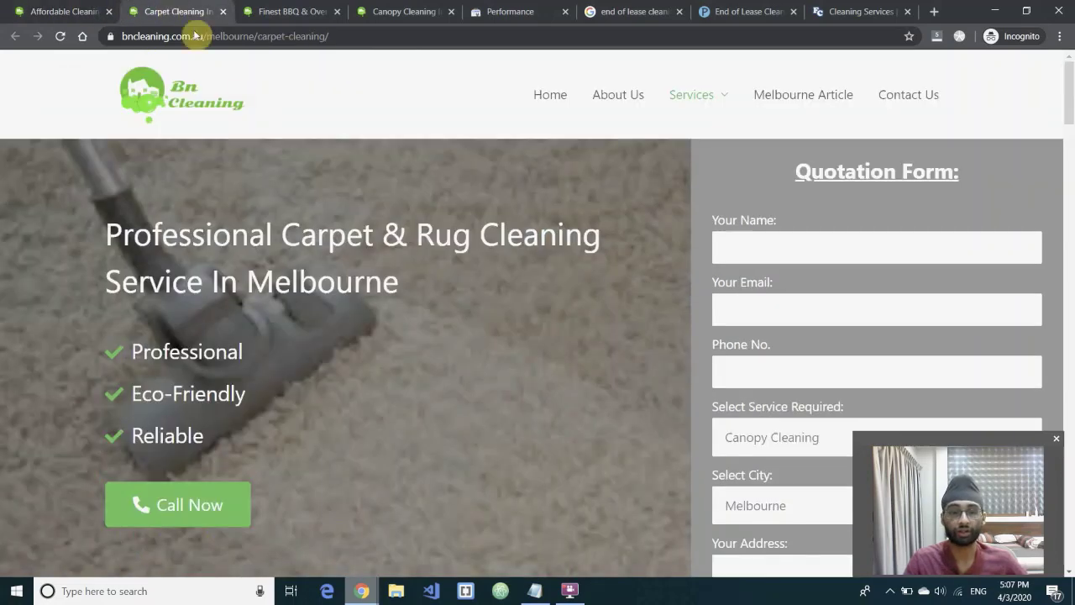
click(90, 10)
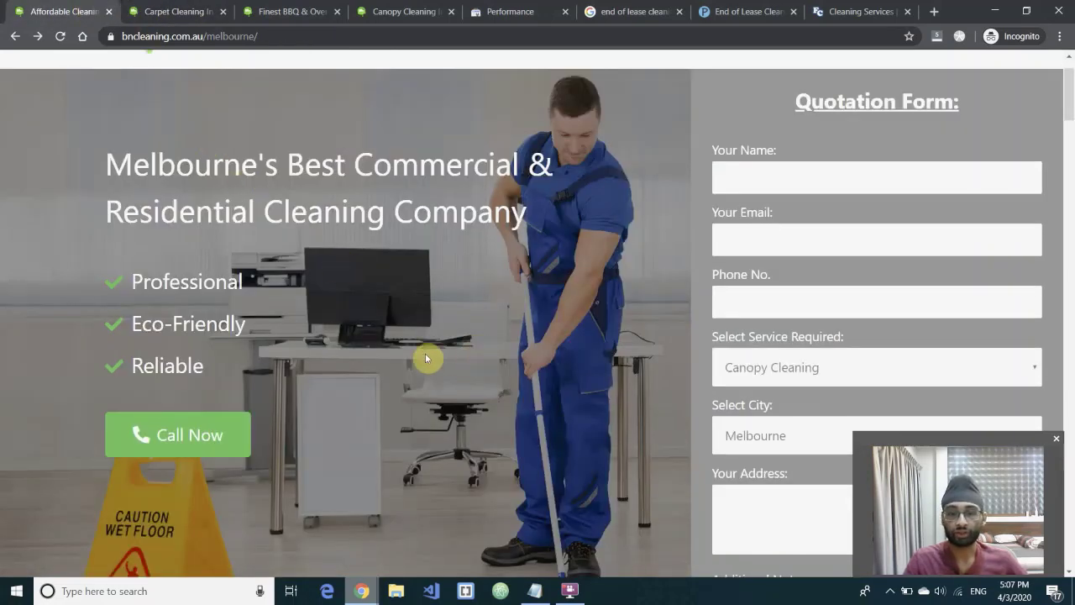
- Examine the Our Services cards on the BN Cleaning Melbourne page, from Canopy Cleaning through Office, Carpet and Window Cleaning
scroll(425, 356, down, 10)
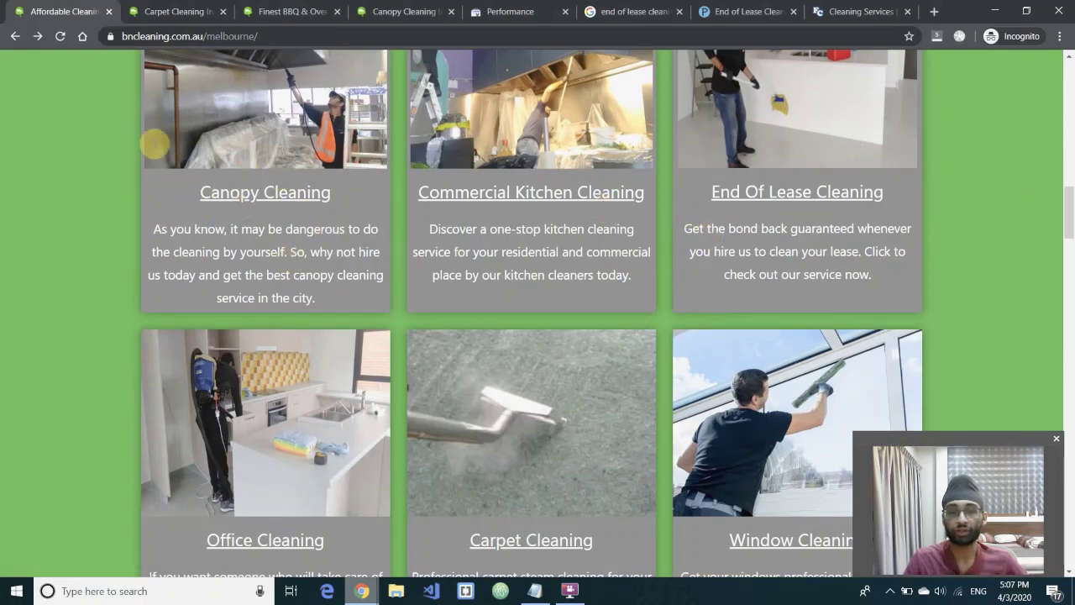
scroll(434, 321, down, 3)
scroll(336, 339, up, 3)
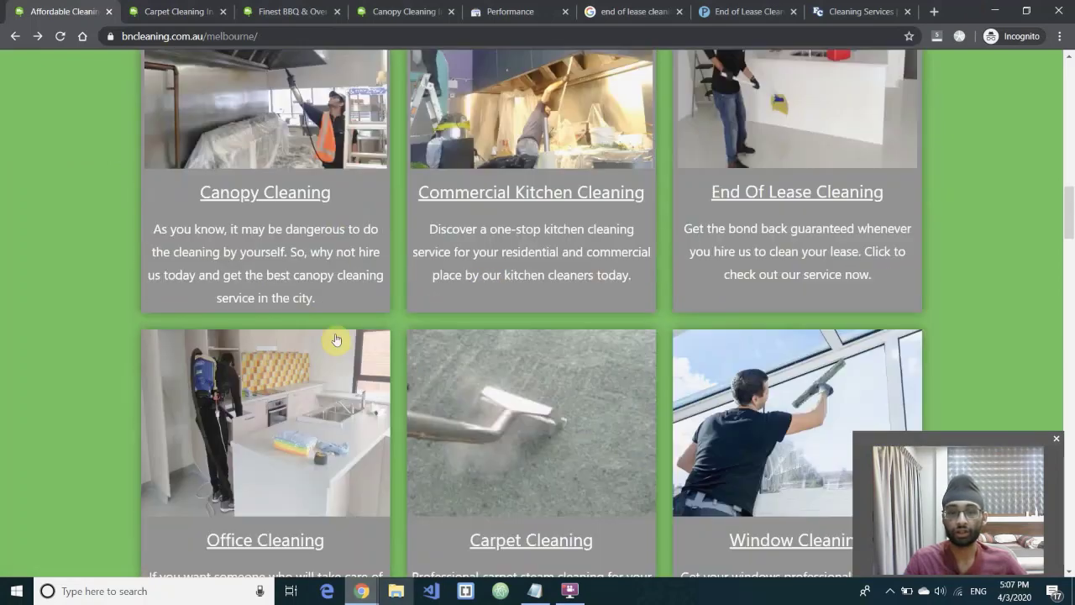
scroll(599, 259, up, 1)
scroll(199, 319, down, 3)
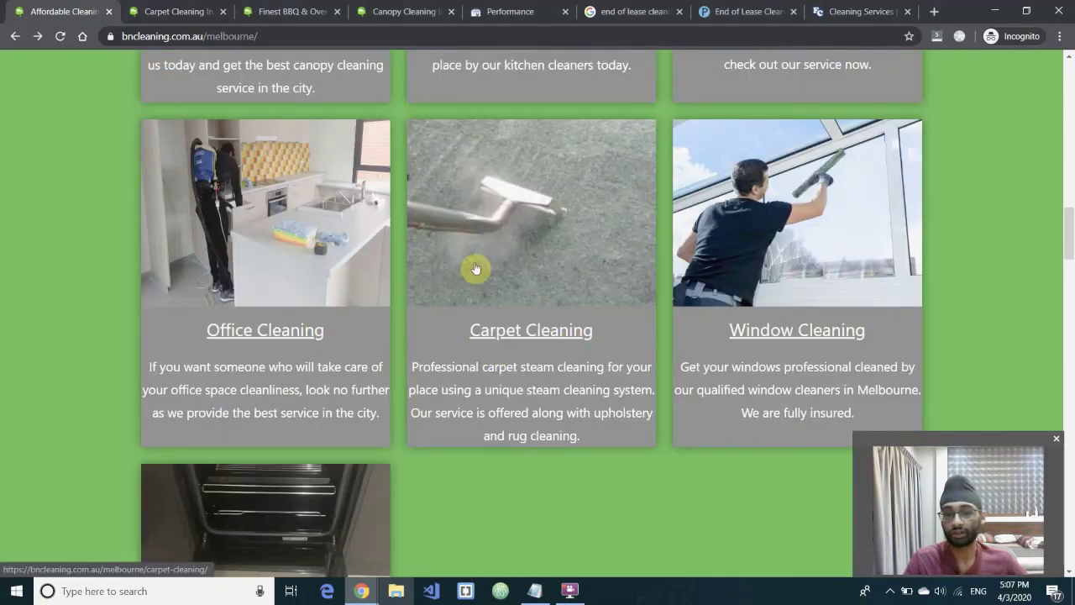
scroll(537, 227, down, 1)
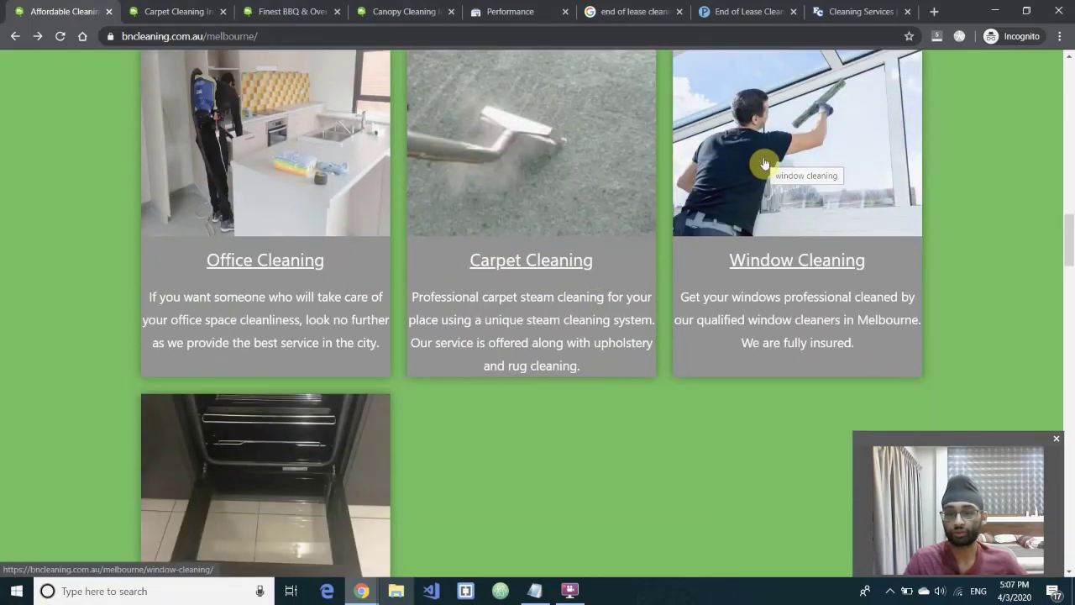
scroll(278, 289, up, 1)
scroll(279, 290, up, 4)
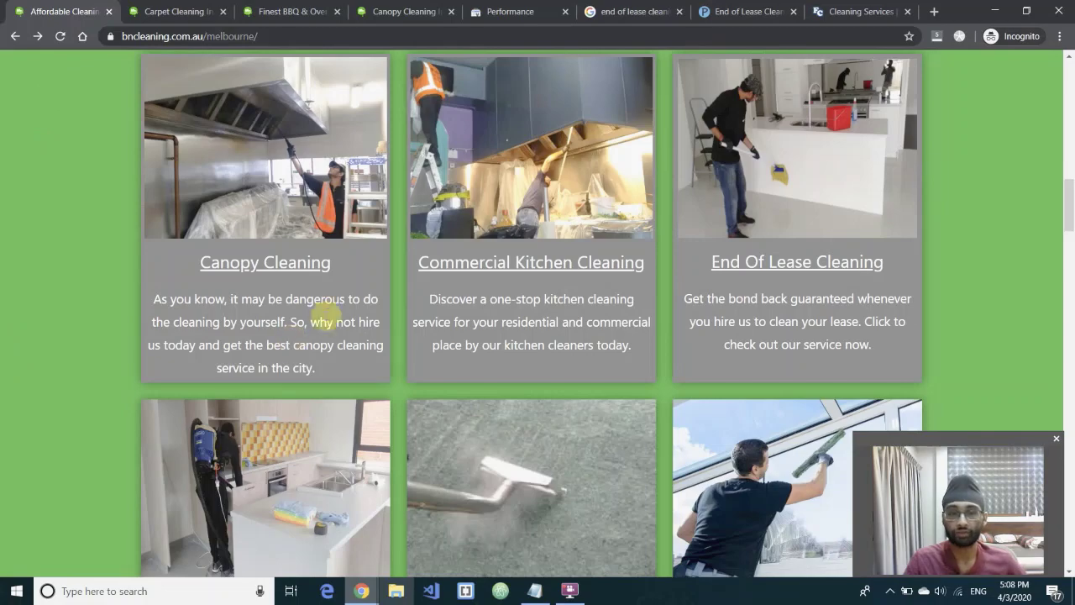
scroll(597, 254, down, 2)
scroll(546, 177, up, 5)
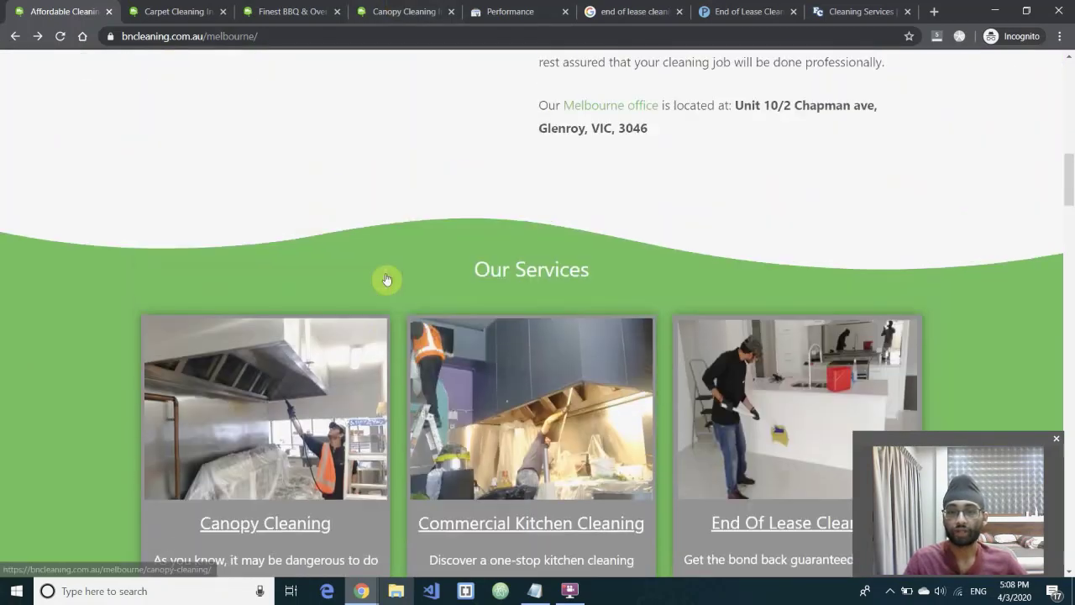
scroll(386, 279, up, 8)
- Check the competitors in the Google results for "end of lease cleaning melbourne" and return to BN Cleaning's carpet cleaning page
click(621, 10)
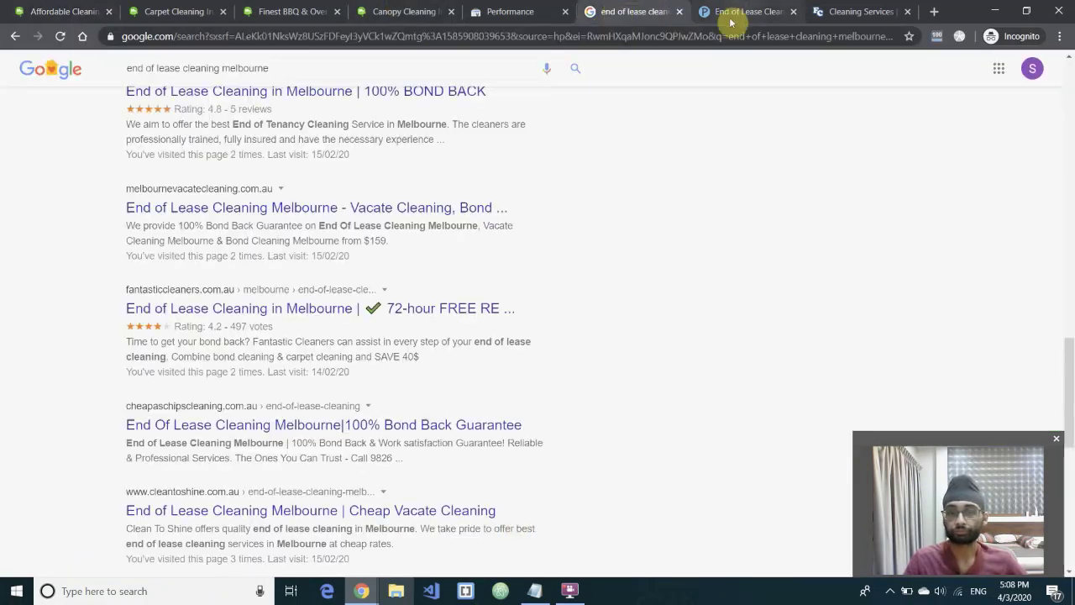
scroll(263, 241, up, 4)
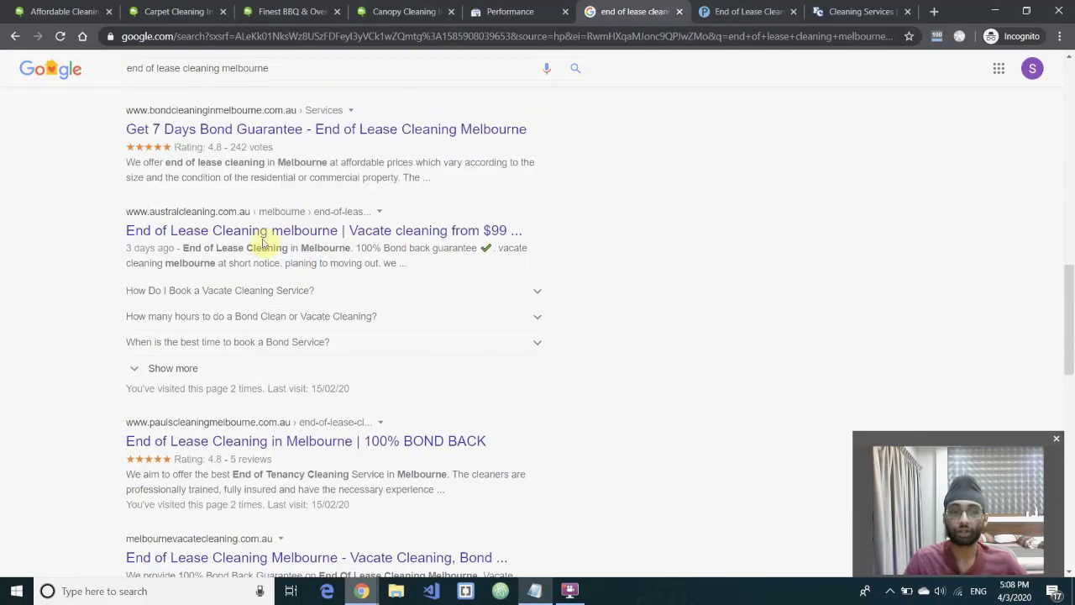
click(176, 11)
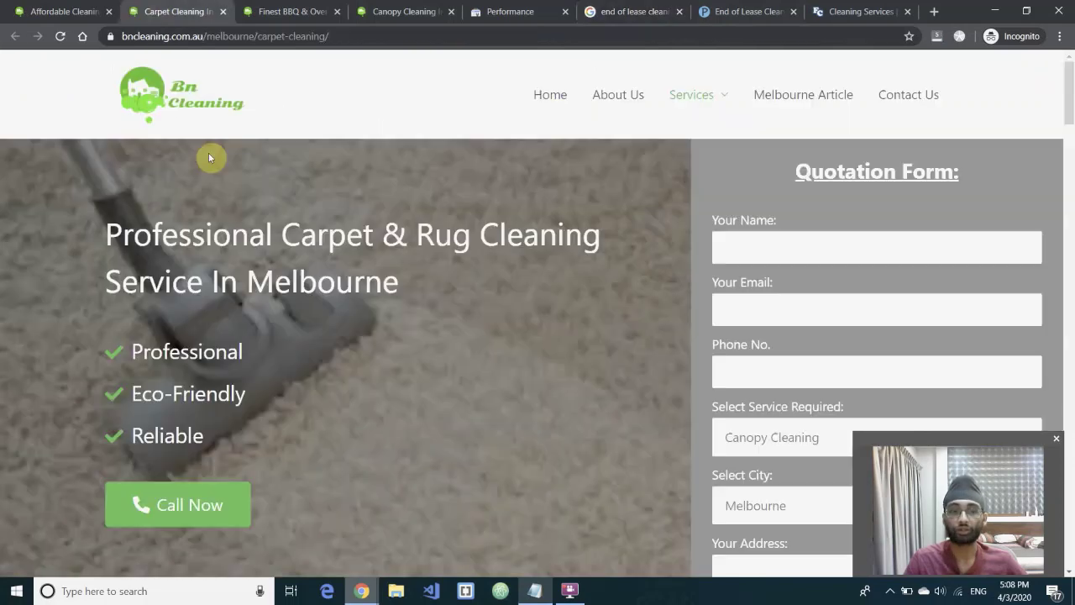
- Switch to the Notepad campaign notes and highlight the "Content strategy" heading and its point about building more service pages for topical relevancy
click(531, 590)
drag(453, 304, 444, 237)
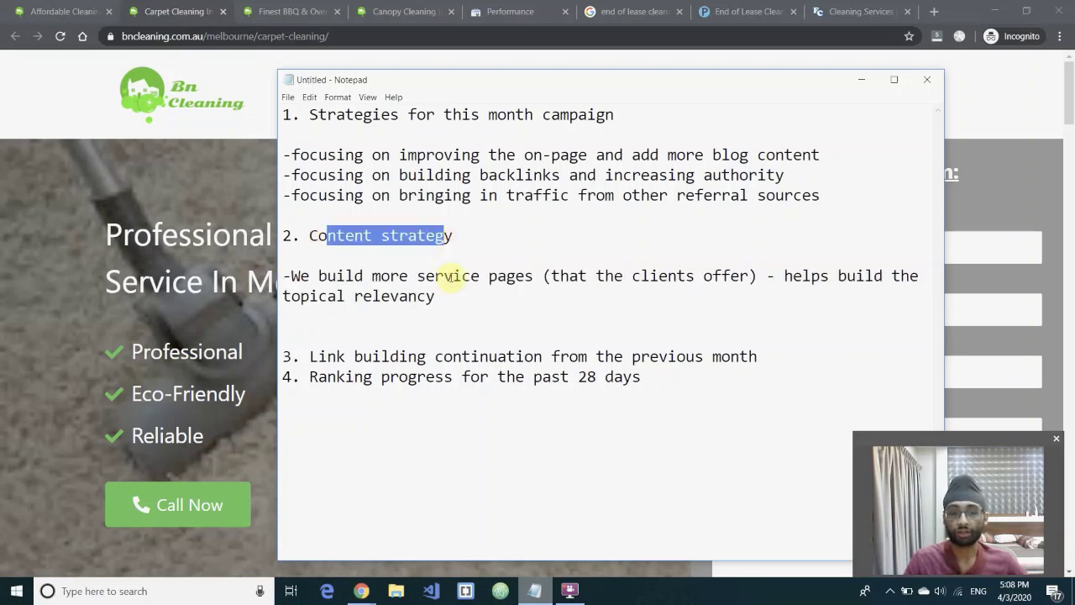
click(449, 281)
triple_click(353, 281)
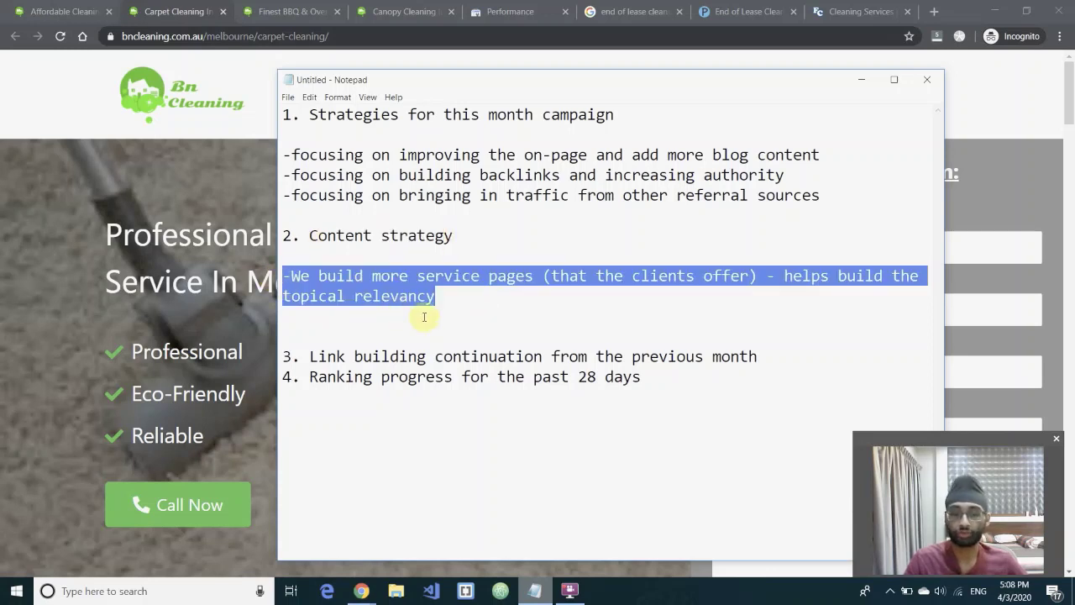
click(521, 308)
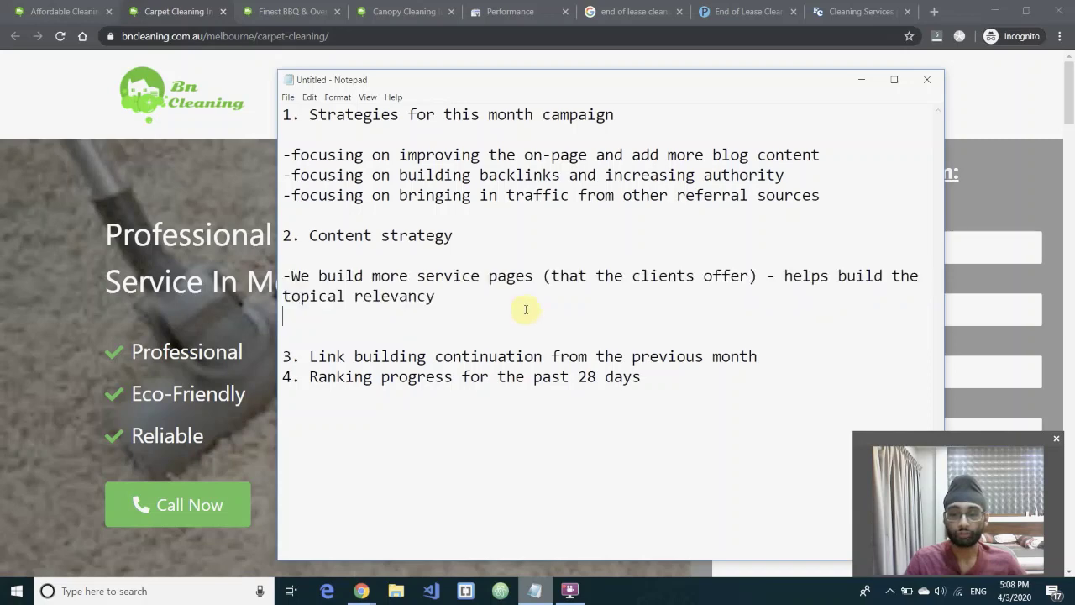
drag(470, 276, 532, 304)
click(860, 81)
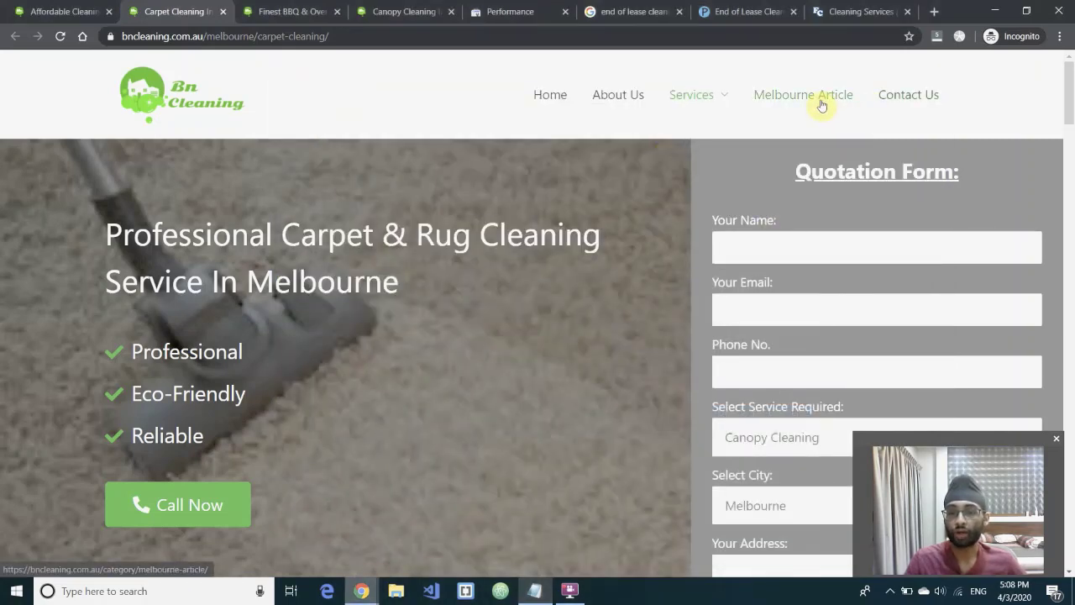
click(537, 590)
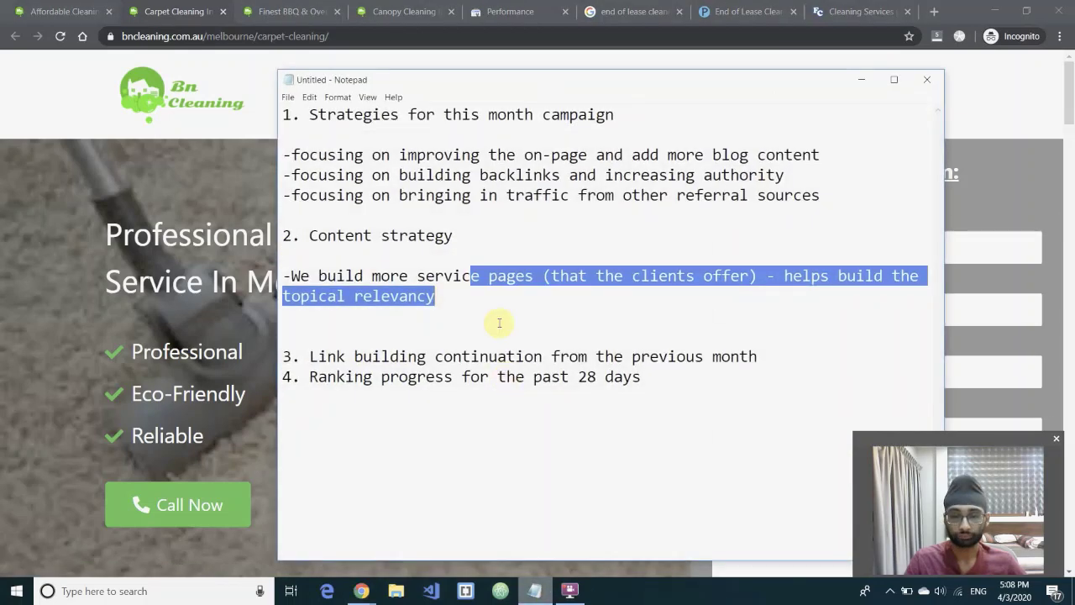
- Remove the extra blank line above the "Link building continuation" heading and add a blank line before the "Ranking progress" heading
drag(435, 296, 281, 271)
click(434, 295)
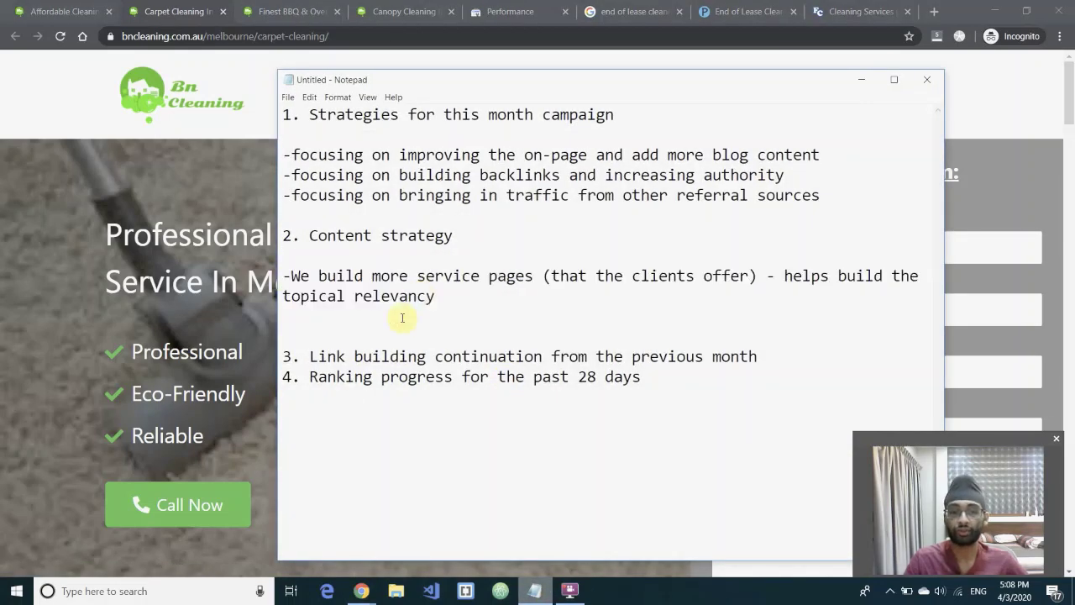
key(Left)
key(Left)
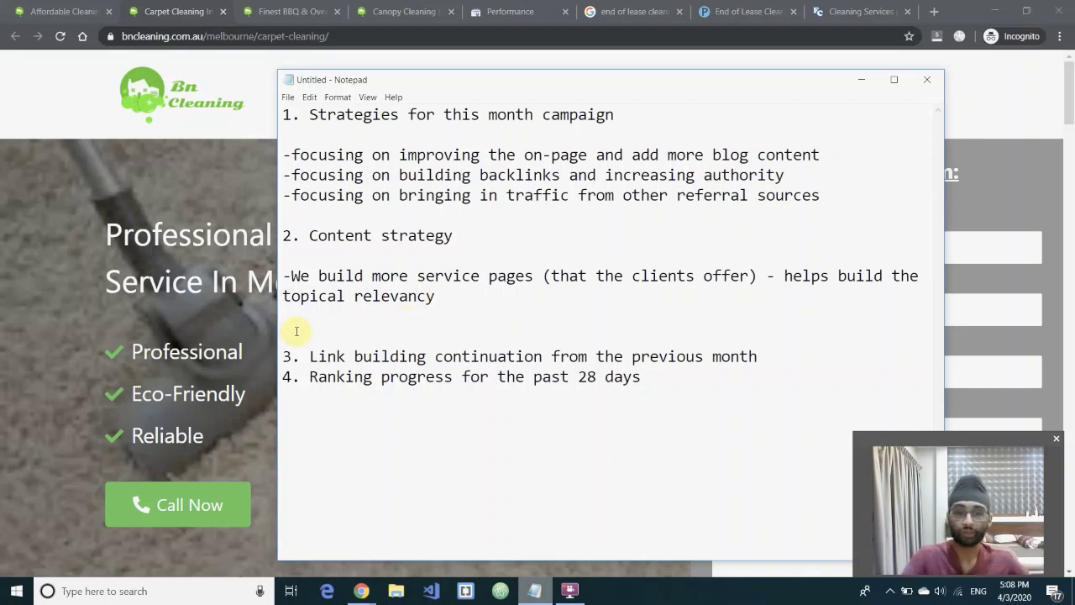
key(BackSpace)
click(757, 334)
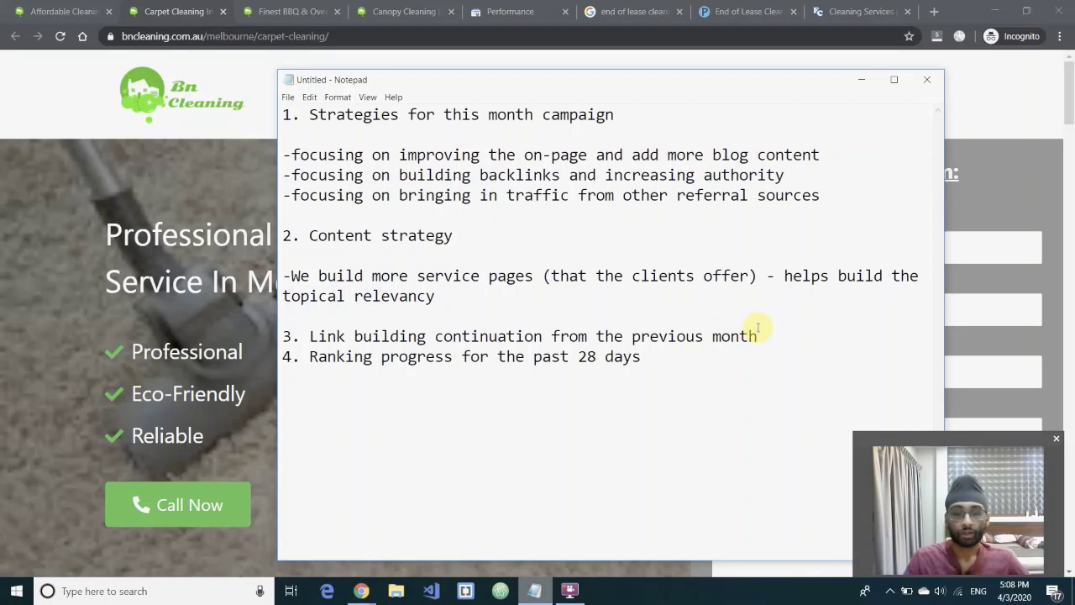
key(Return)
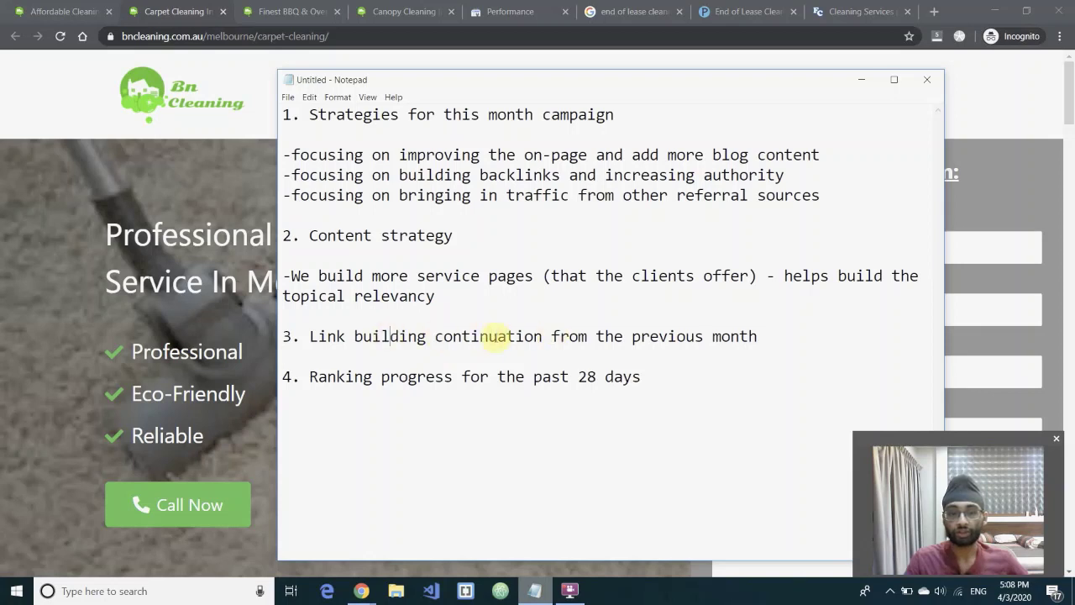
- Add the point "-400 social siganls from SEObutler" beneath the "Link building continuation from the previous month" heading, with blank lines around it
drag(390, 336, 696, 336)
click(773, 339)
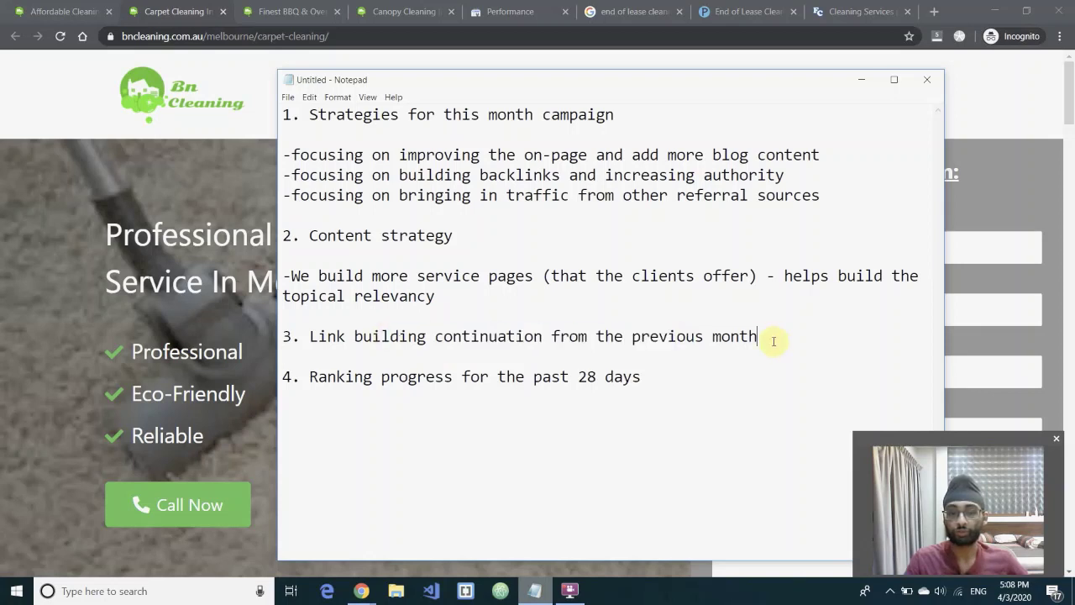
click(759, 346)
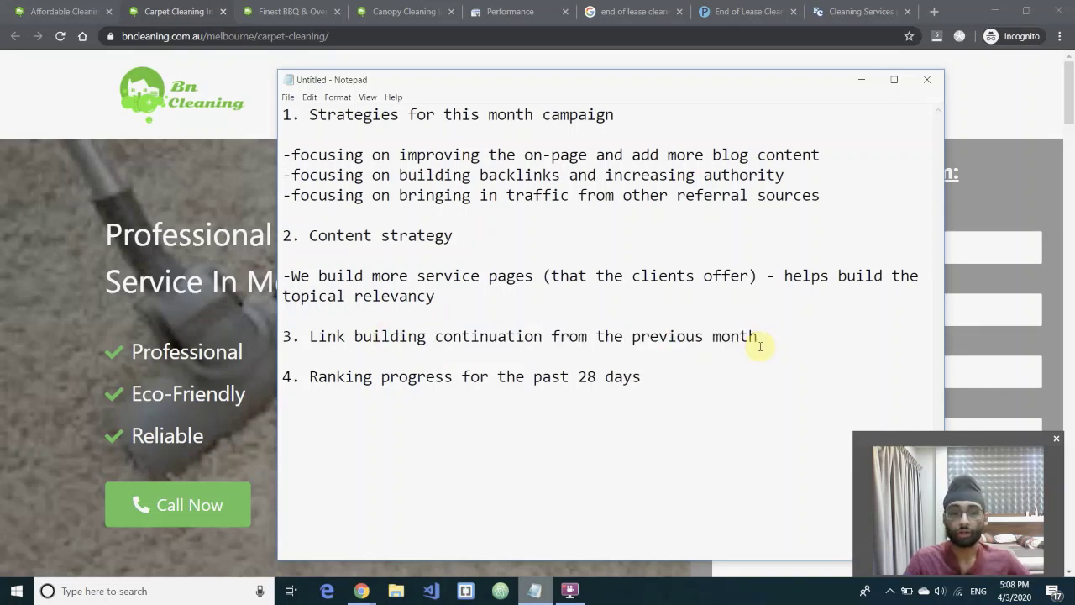
key(Return)
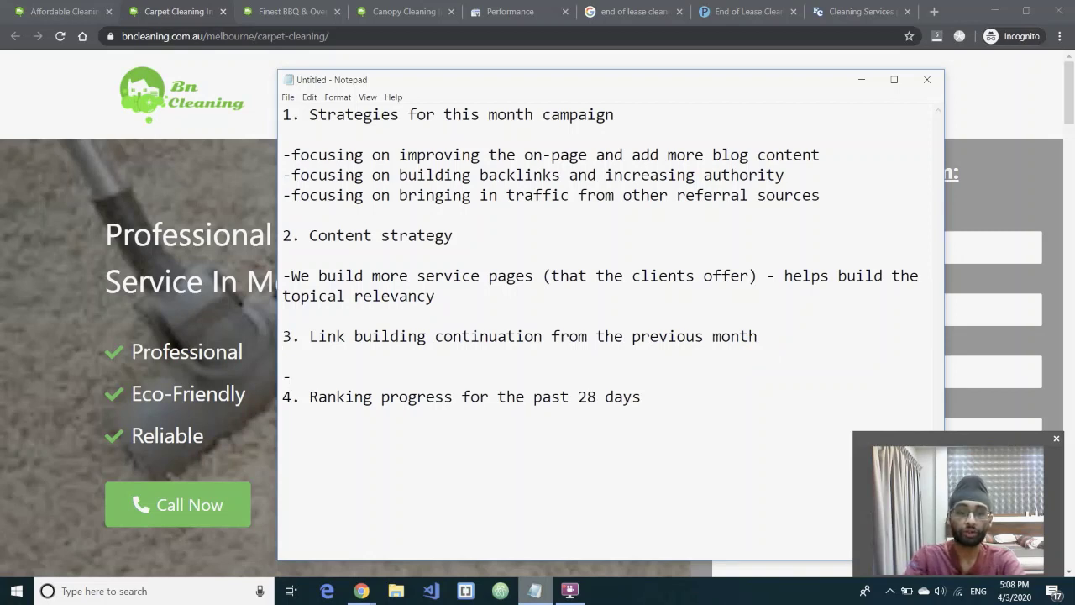
key(Return)
key(Return)
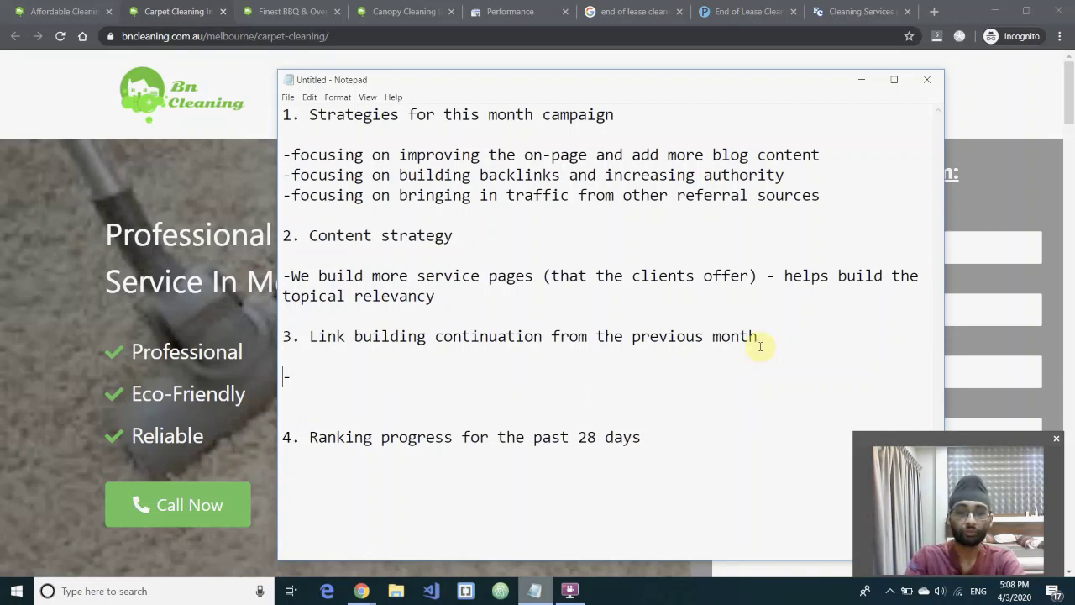
text(-400 social )
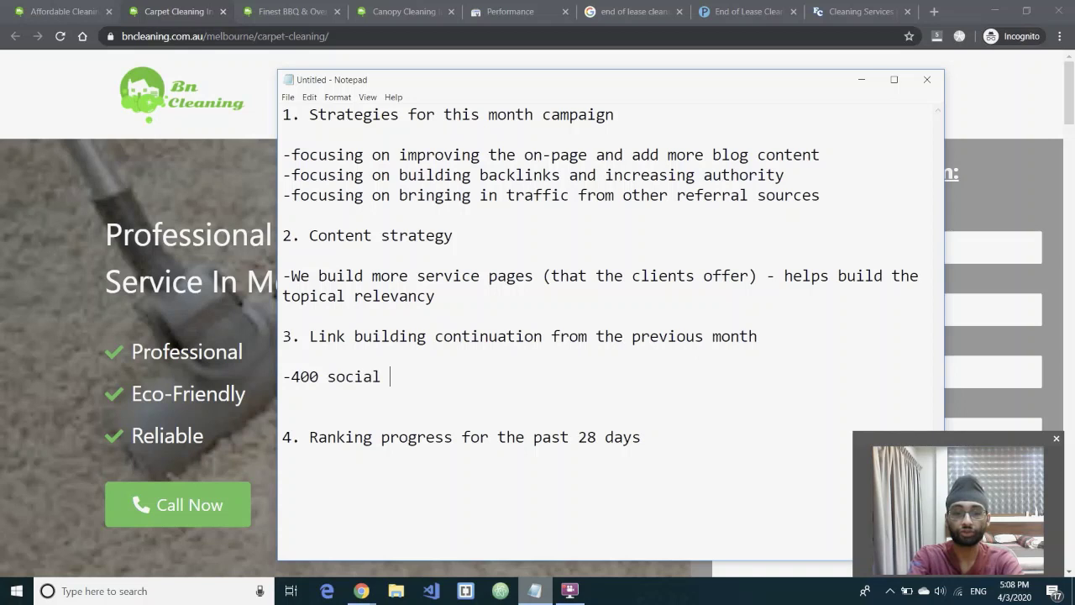
text(siganls from SEObutler)
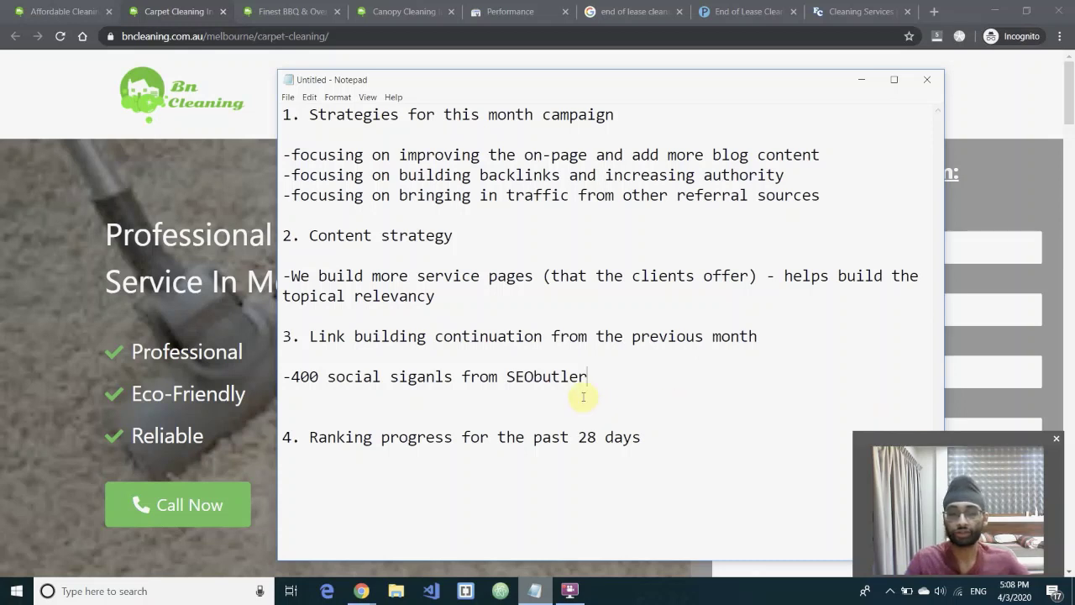
- Highlight "SEObutler" and "400" in the social signals point, and correct the misspelled "siganls" to "signal"
drag(587, 377, 508, 380)
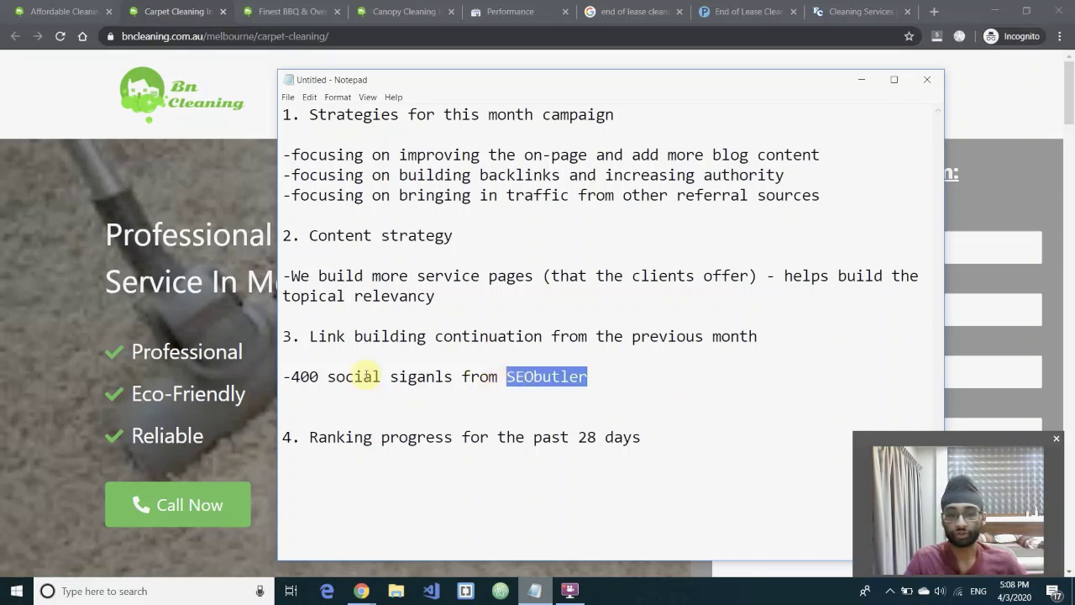
click(296, 384)
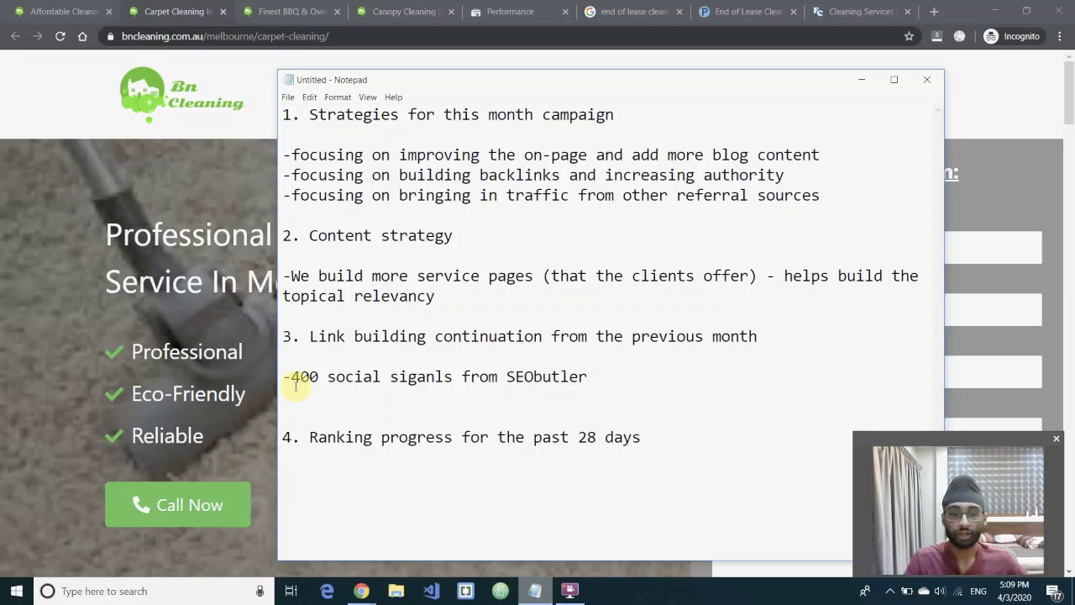
drag(296, 385, 320, 379)
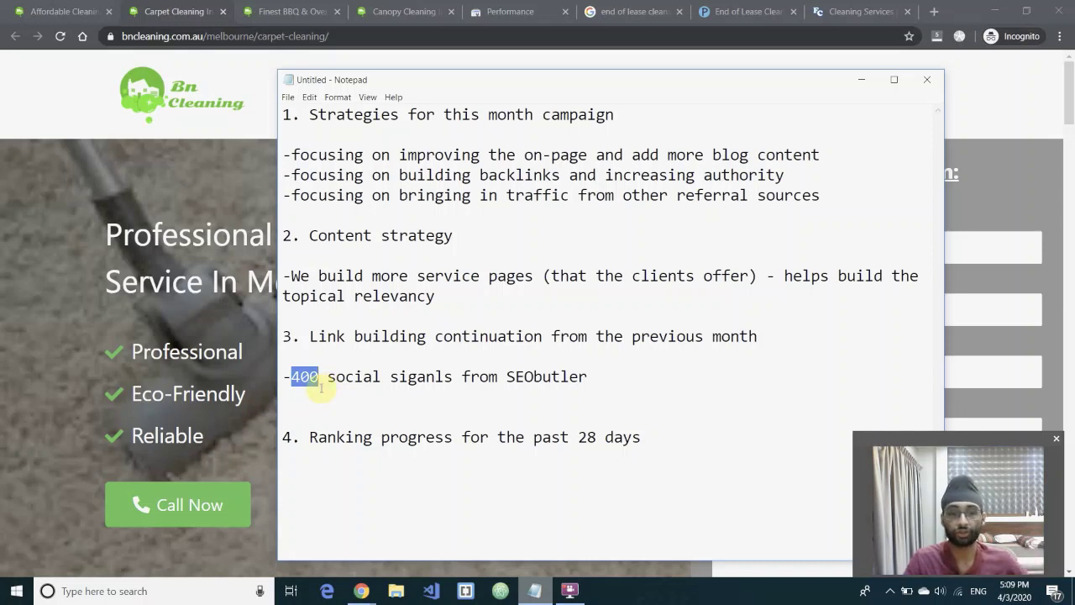
click(439, 400)
drag(585, 376, 295, 377)
click(405, 401)
drag(452, 376, 418, 382)
text(nal)
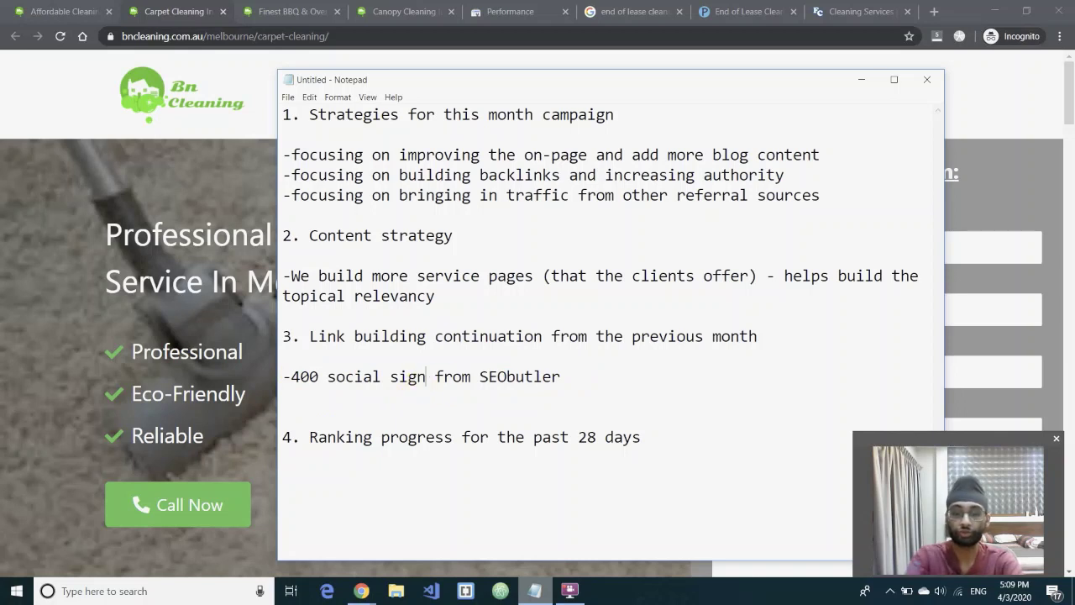
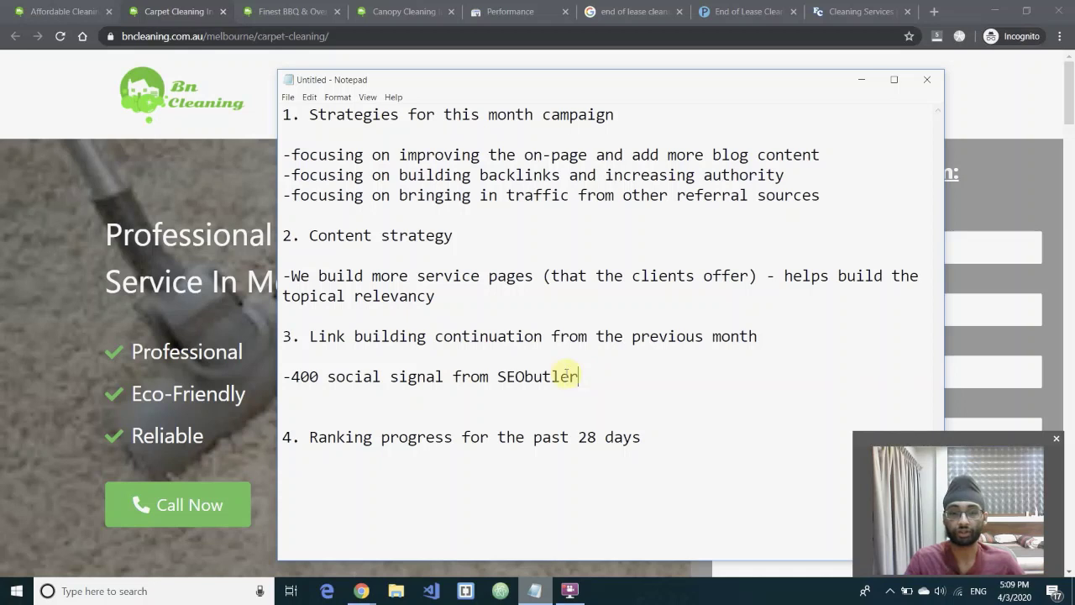
- Highlight the "400 social signal from SEObutler" point in the link building section
drag(578, 376, 299, 381)
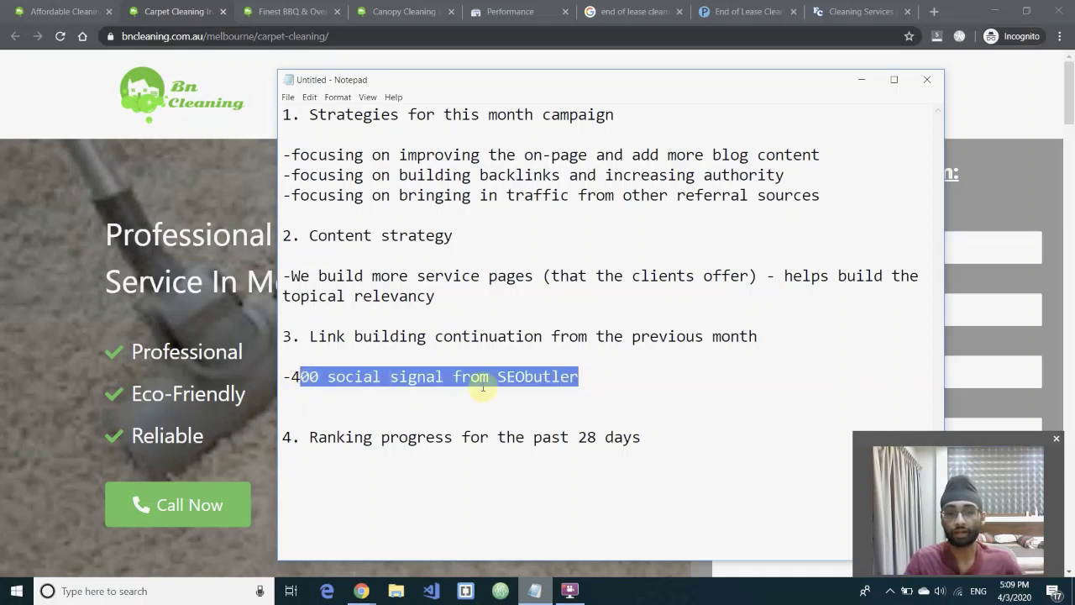
click(601, 393)
drag(605, 384, 289, 373)
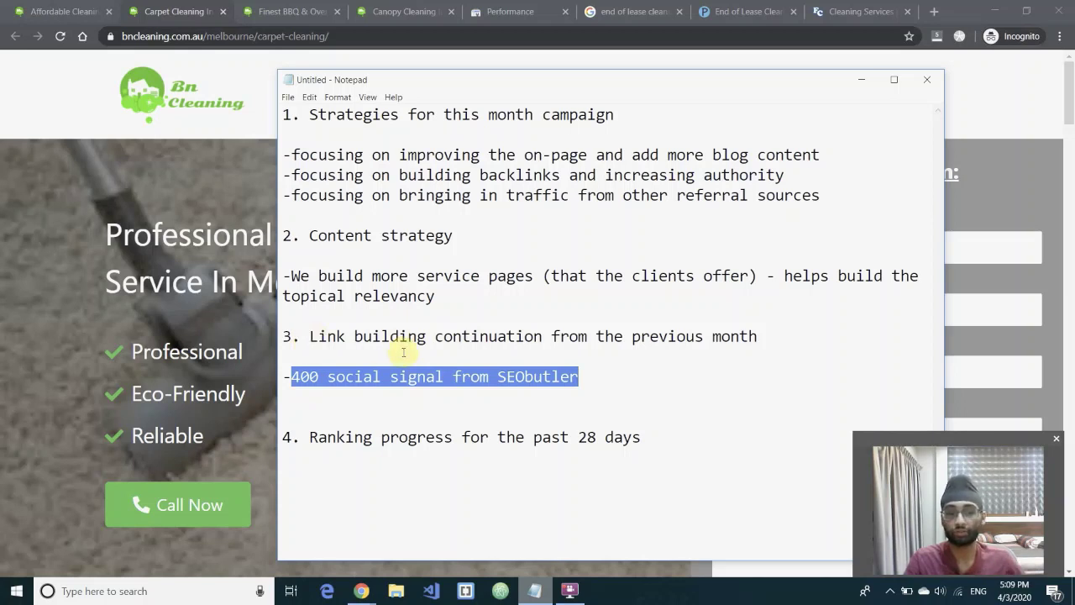
click(457, 377)
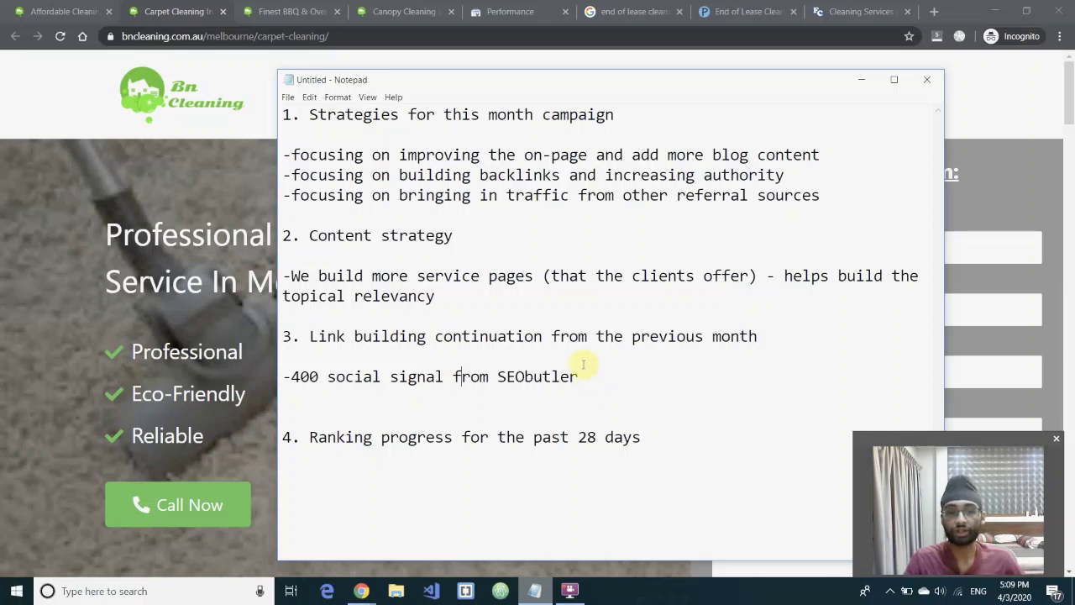
- Add the point "-continue building backlinks" below the social signal point and highlight it
mouse_move(582, 379)
mouse_down()
mouse_move(307, 391)
mouse_move(289, 376)
mouse_move(591, 384)
mouse_up()
click(592, 383)
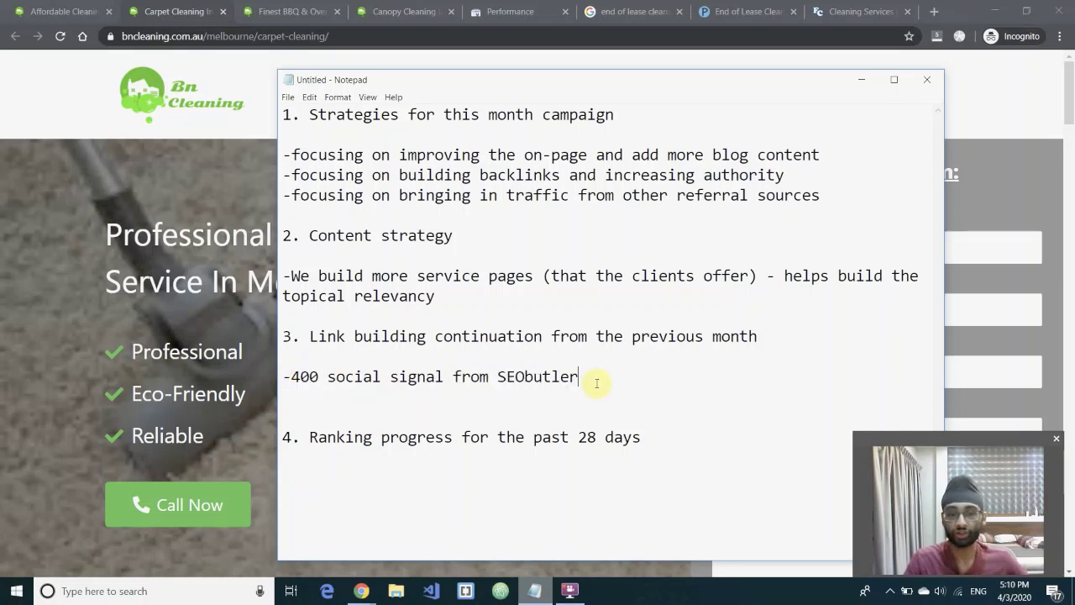
key(Return)
text(-cont)
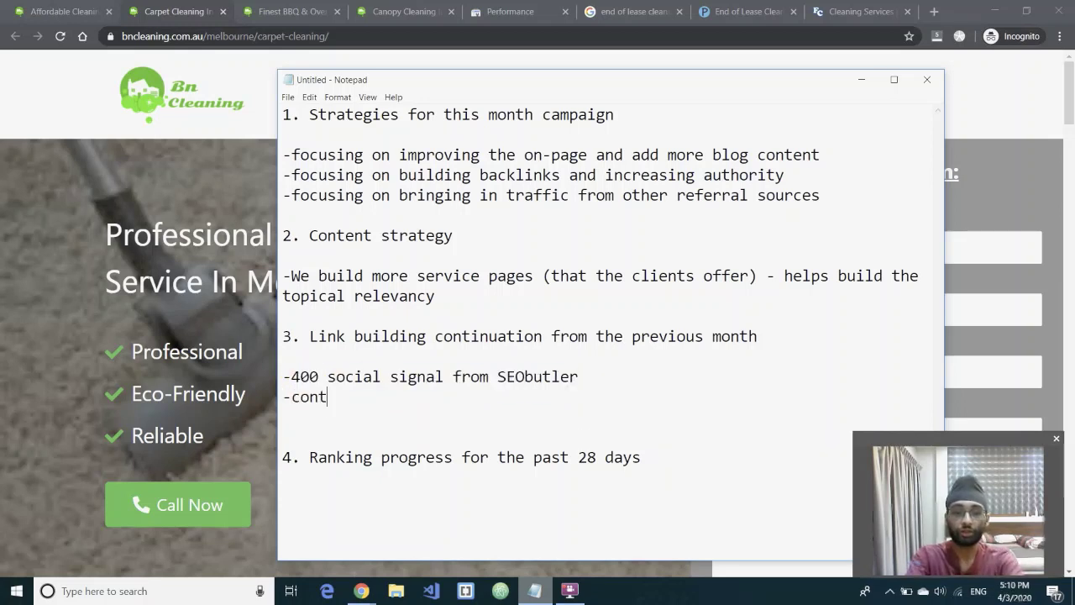
text(inue building backlinks)
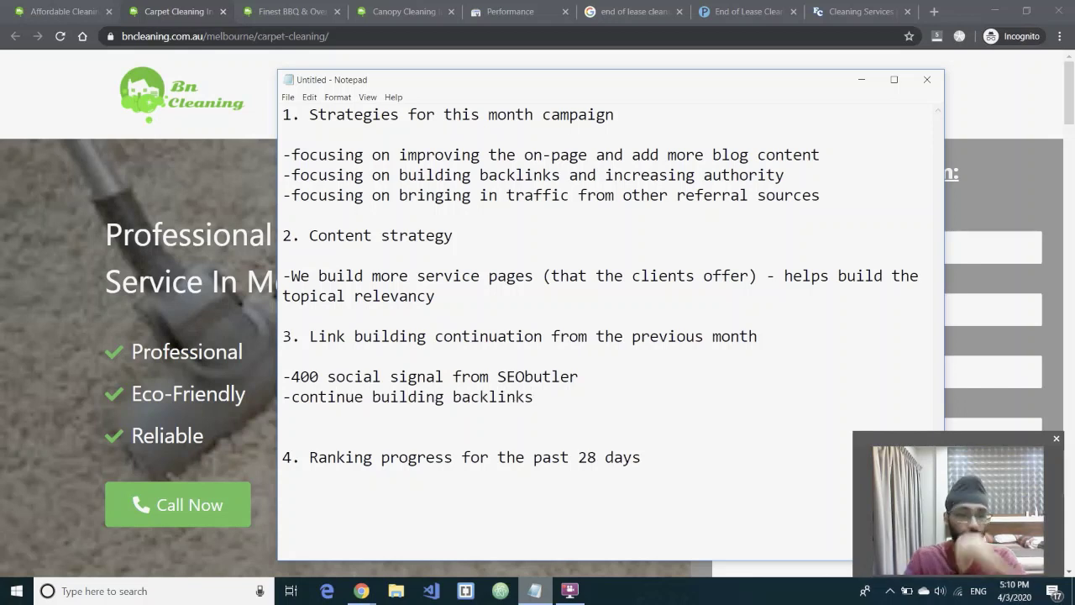
shift+click(286, 396)
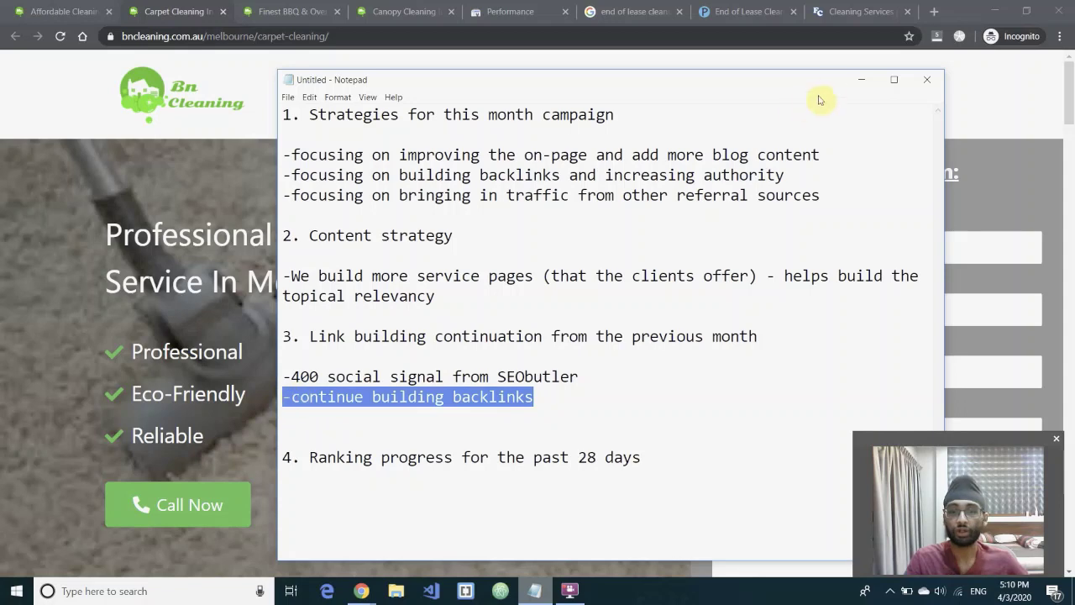
- Minimize the notes and the Incognito browser window, and switch to the "BnCleaning Link Prospects" spreadsheet in Chrome
click(858, 80)
click(996, 14)
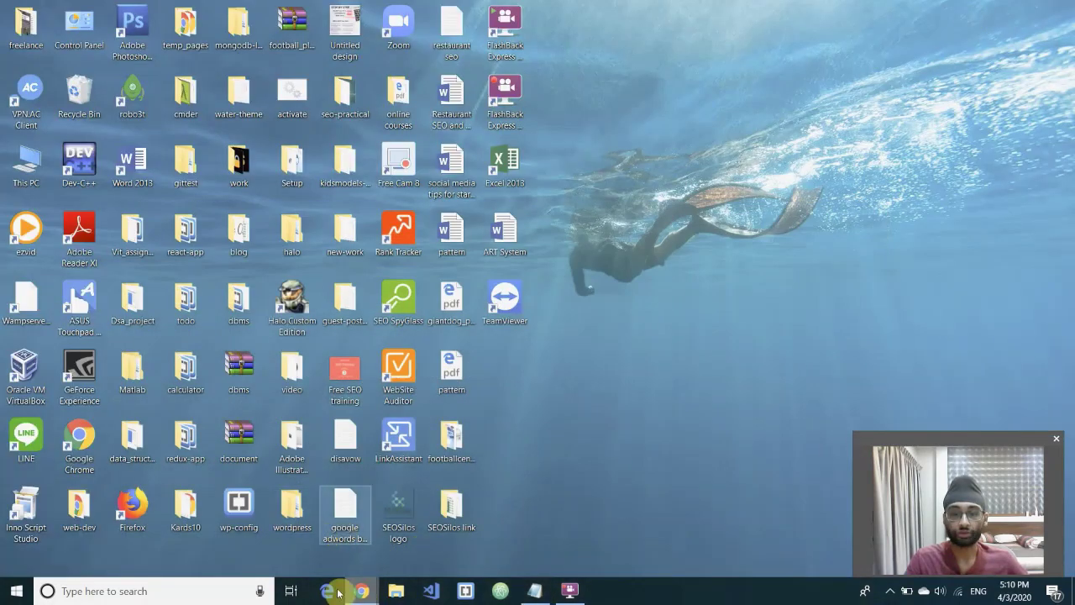
mouse_move(361, 587)
click(342, 508)
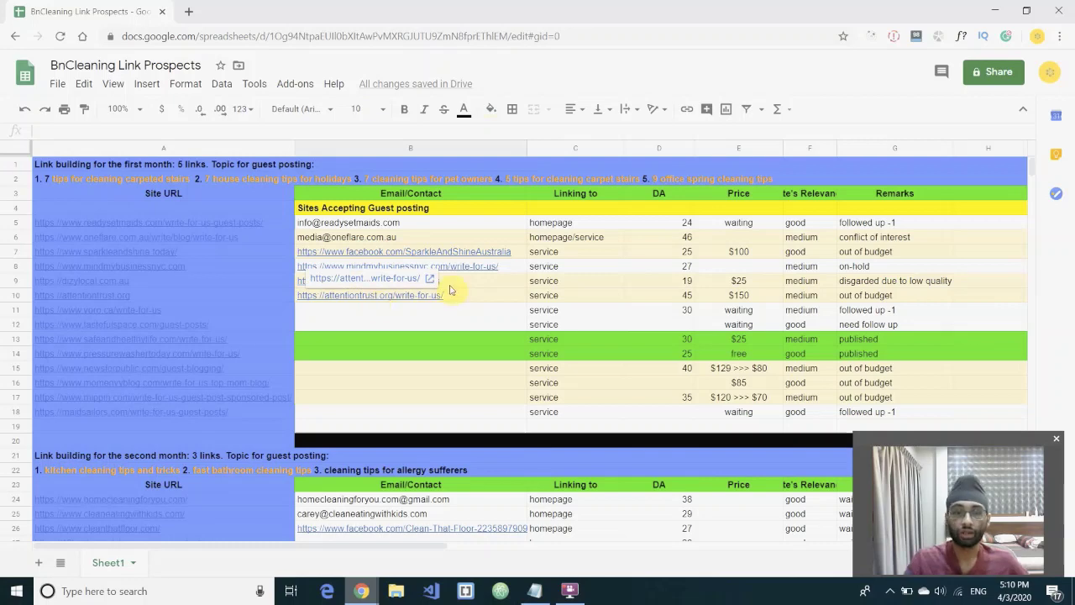
- Examine the first and second month's guest posting prospects in the spreadsheet, including their DA, price, relevance and remarks
scroll(445, 290, down, 3)
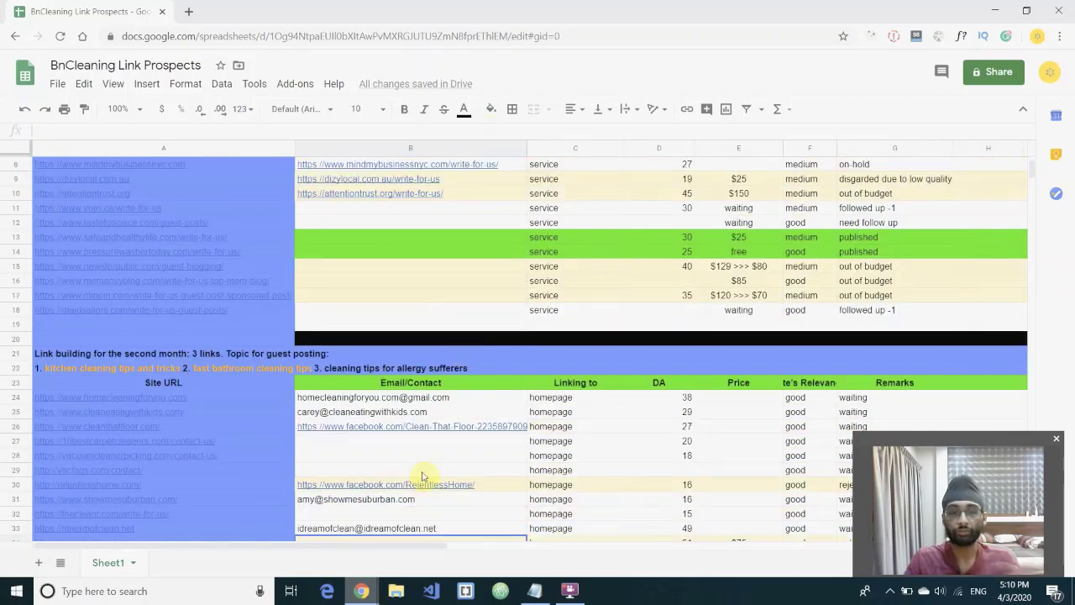
scroll(404, 388, down, 5)
scroll(407, 388, up, 3)
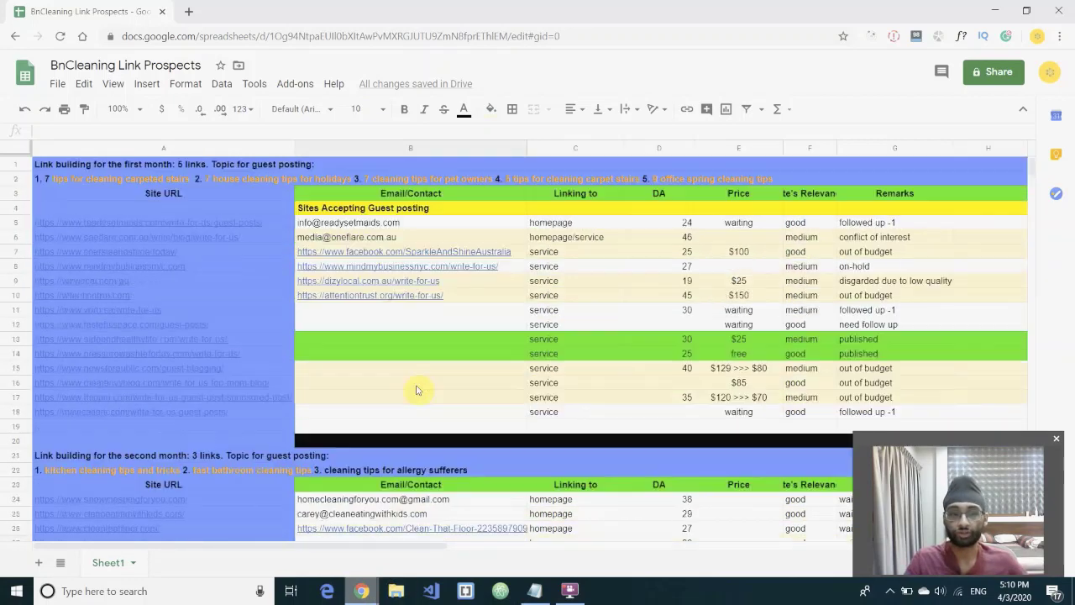
scroll(432, 379, down, 8)
scroll(432, 378, up, 4)
scroll(432, 381, up, 4)
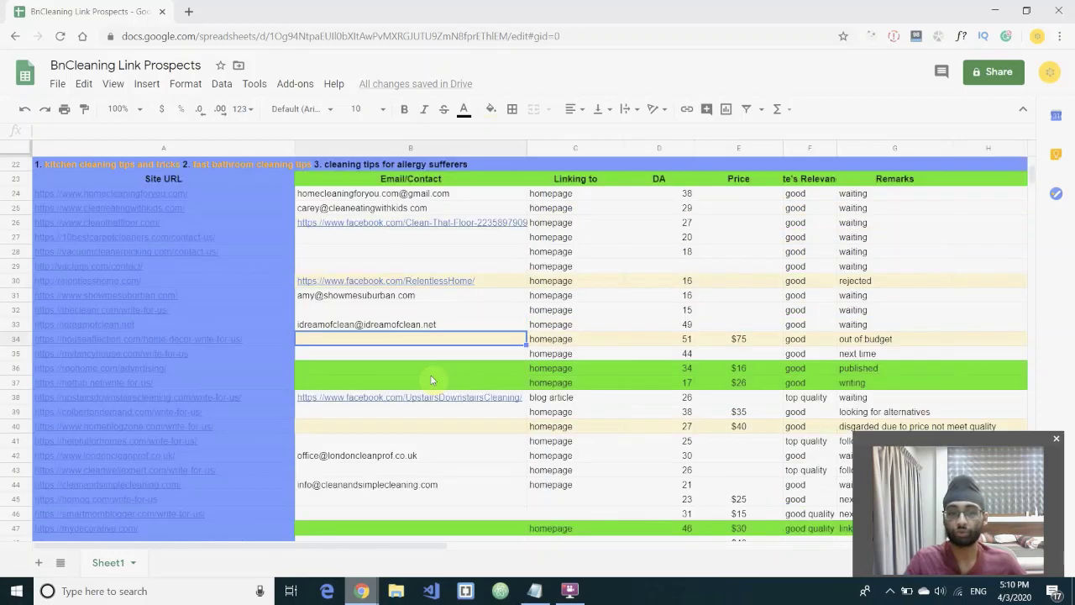
scroll(455, 201, down, 2)
scroll(343, 191, down, 3)
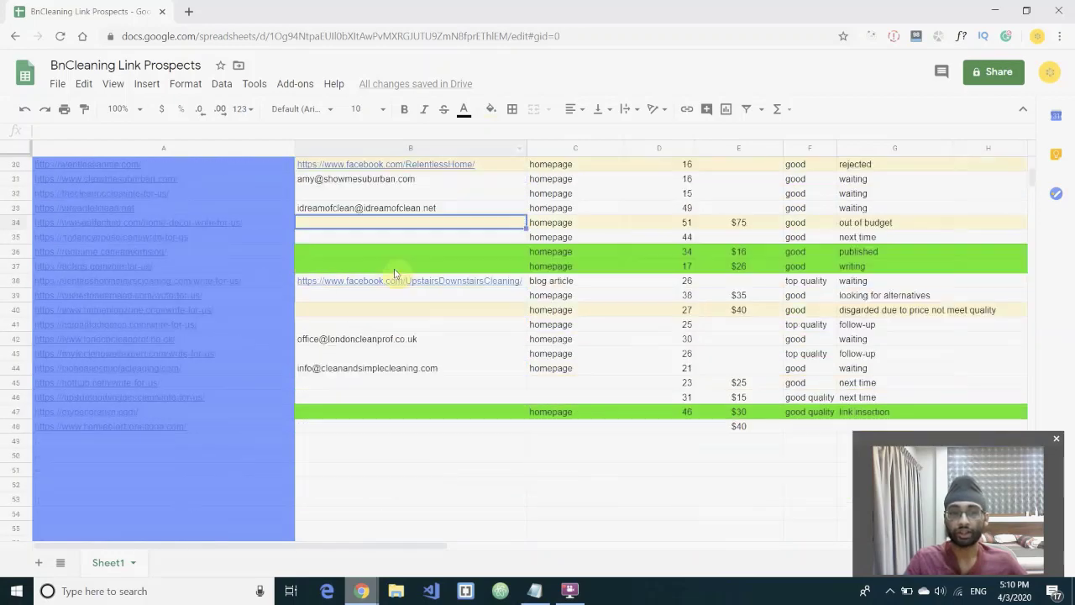
scroll(400, 278, up, 3)
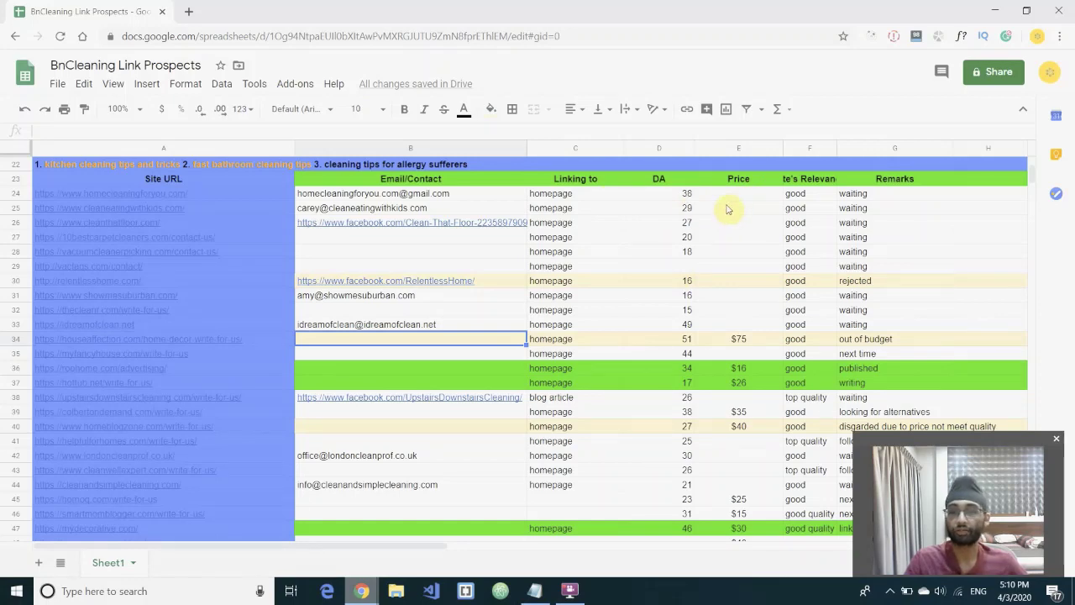
scroll(714, 210, down, 3)
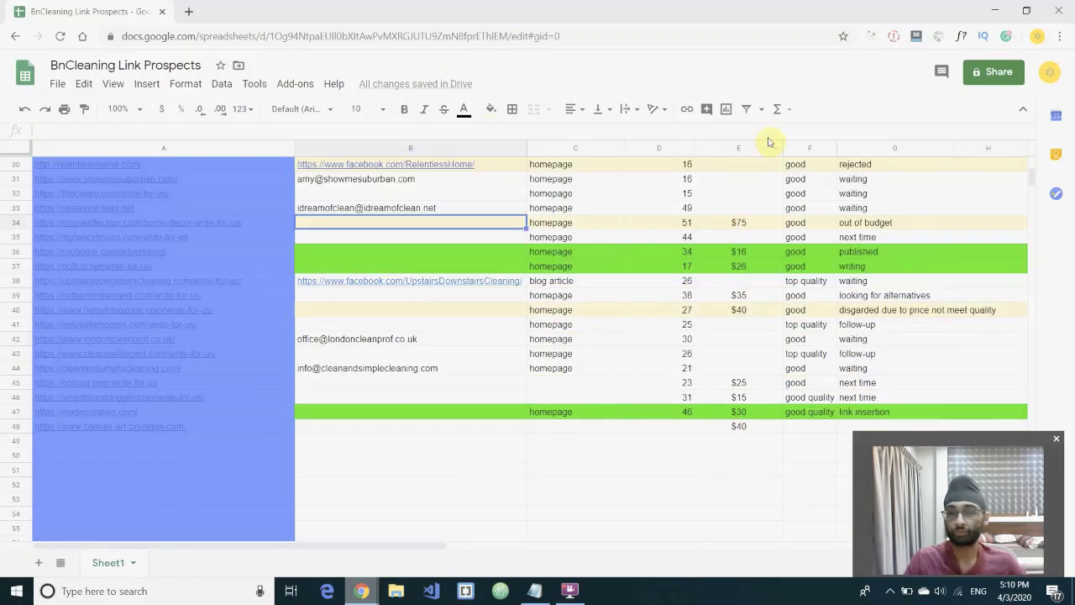
scroll(726, 185, up, 4)
scroll(726, 185, down, 4)
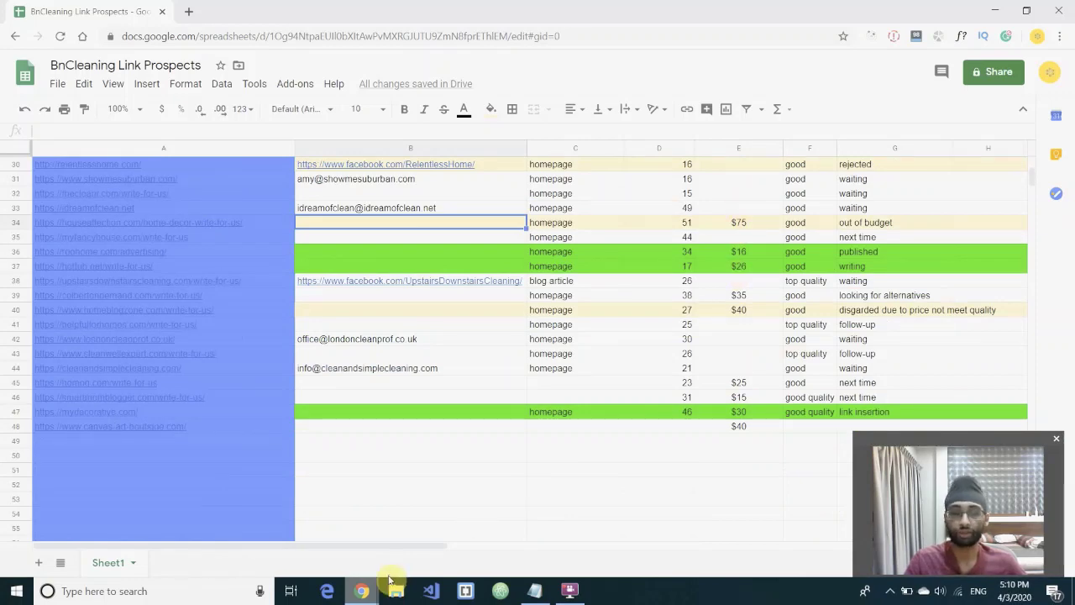
- Switch to the Incognito browser window and search Google for: cleaning + "write for us"
mouse_move(363, 588)
click(441, 545)
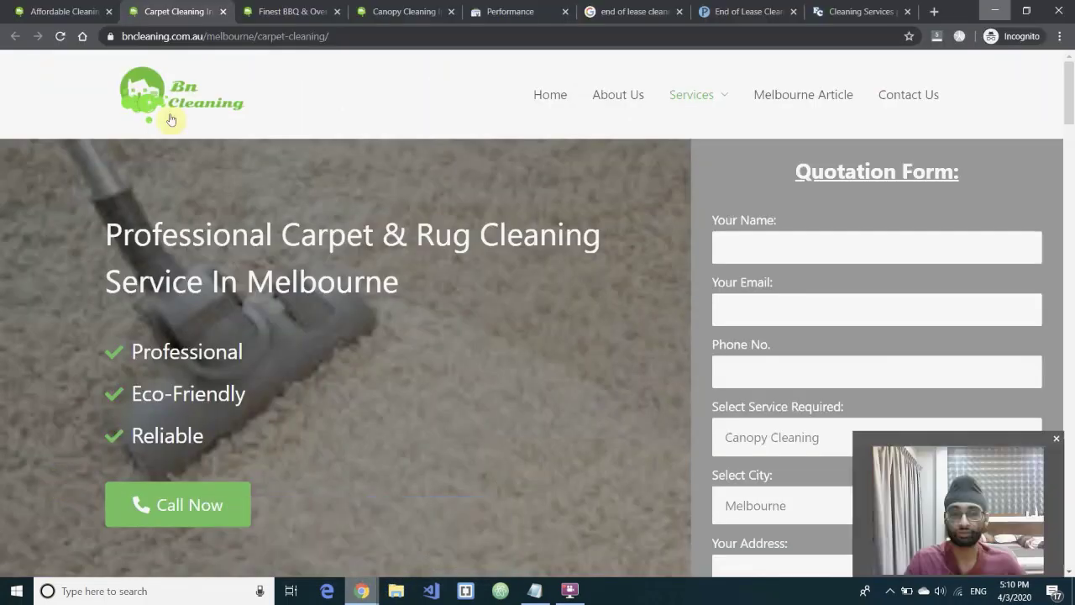
click(599, 10)
drag(275, 67, 68, 40)
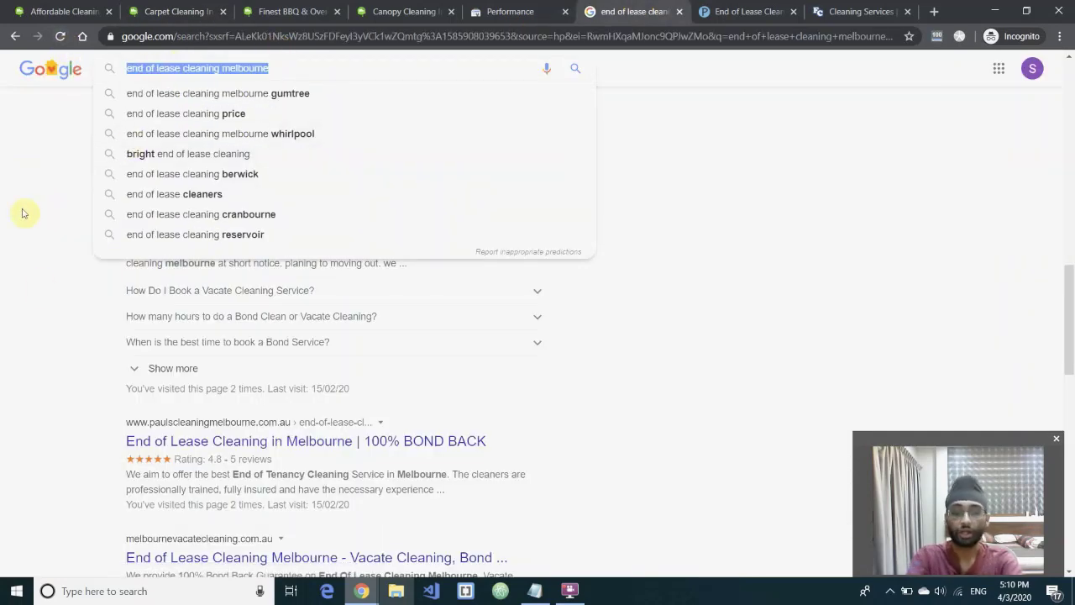
text(cleaning +)
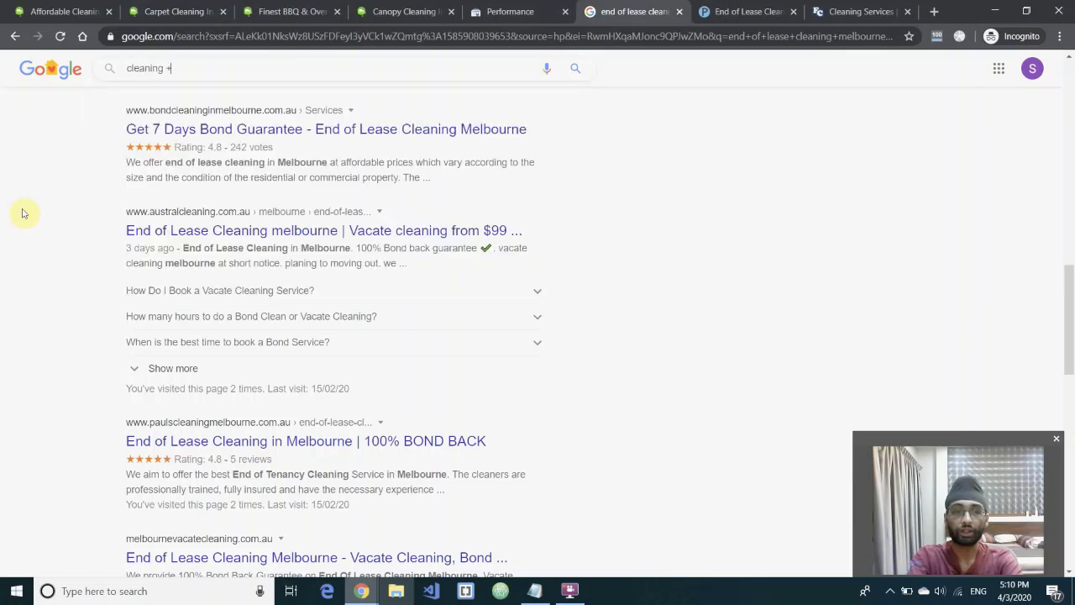
text( "write for us)
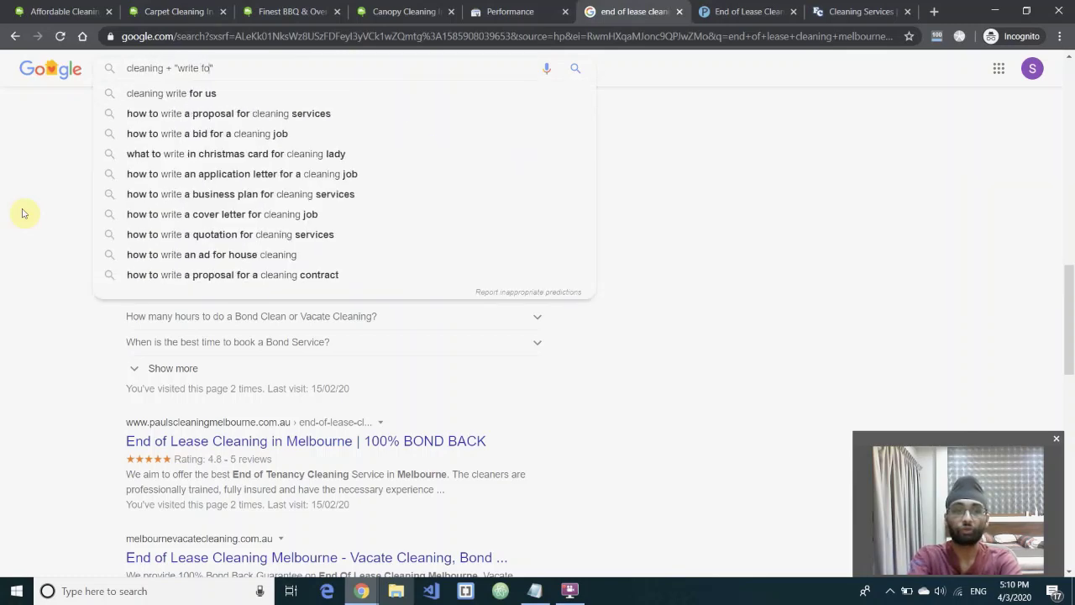
text(")
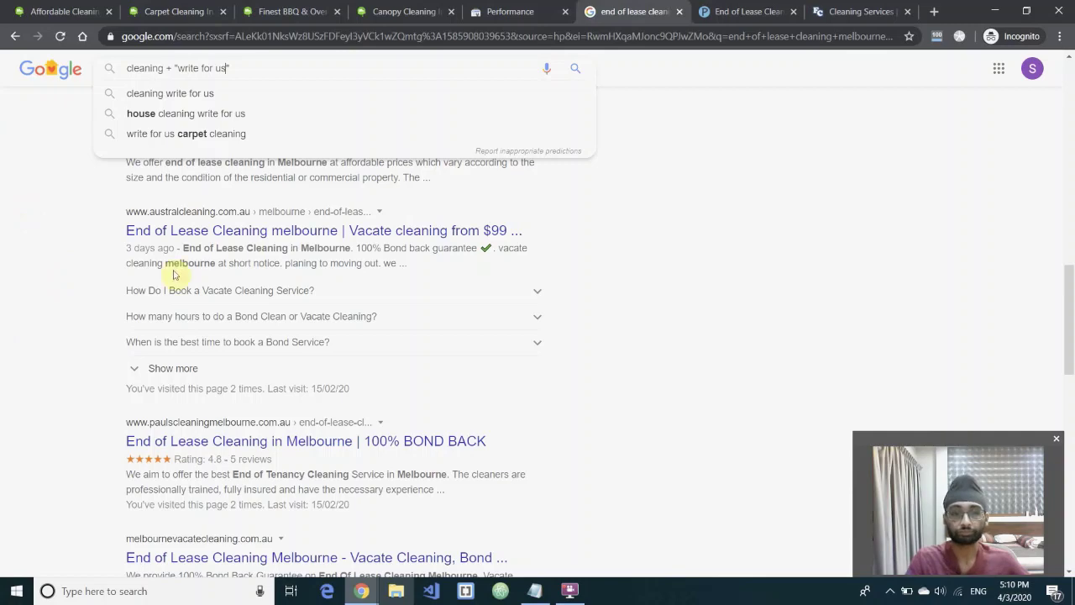
key(Return)
- Examine the Google results for cleaning websites that accept guest posts as link building prospects
scroll(203, 306, down, 5)
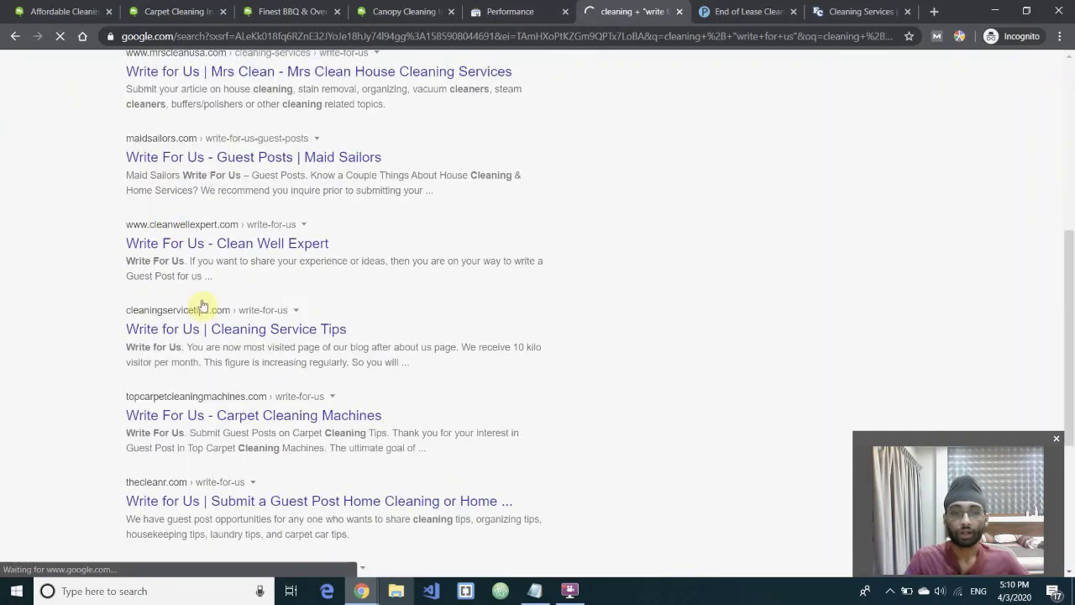
scroll(202, 306, down, 3)
scroll(206, 330, down, 2)
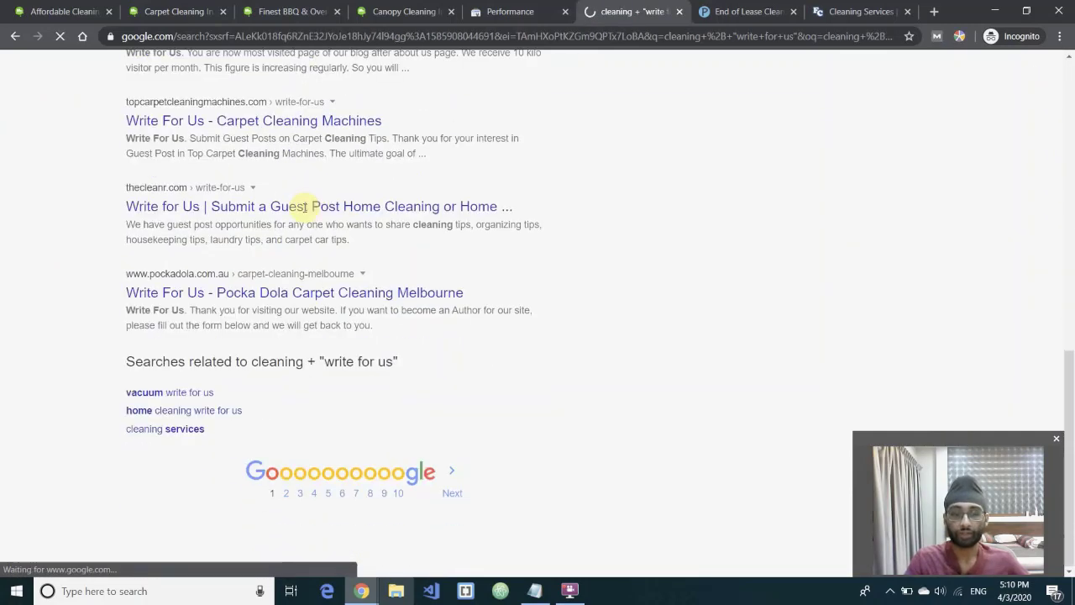
scroll(231, 244, up, 3)
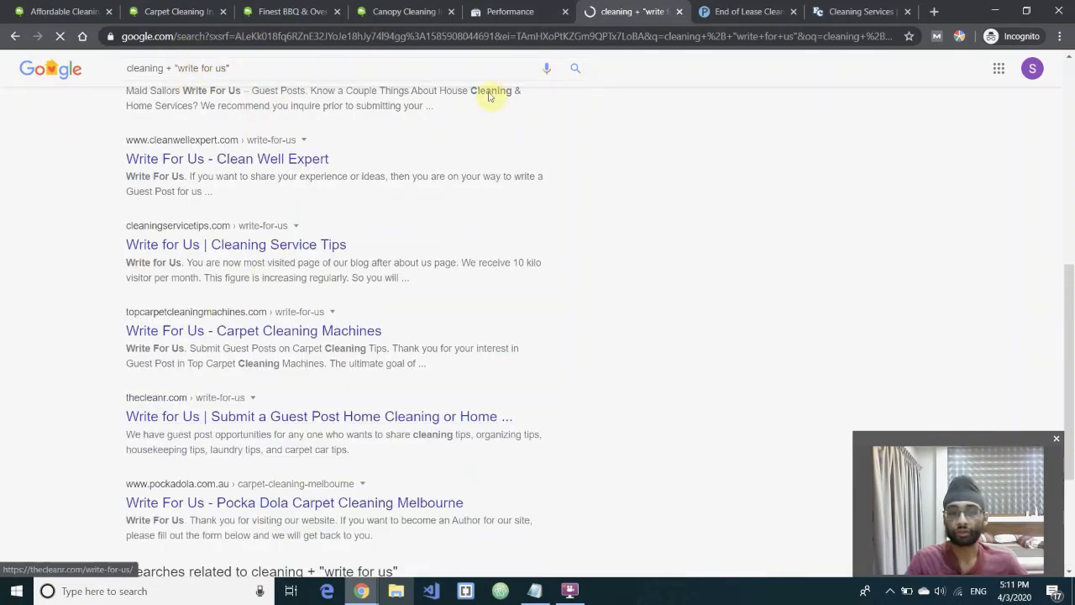
click(249, 175)
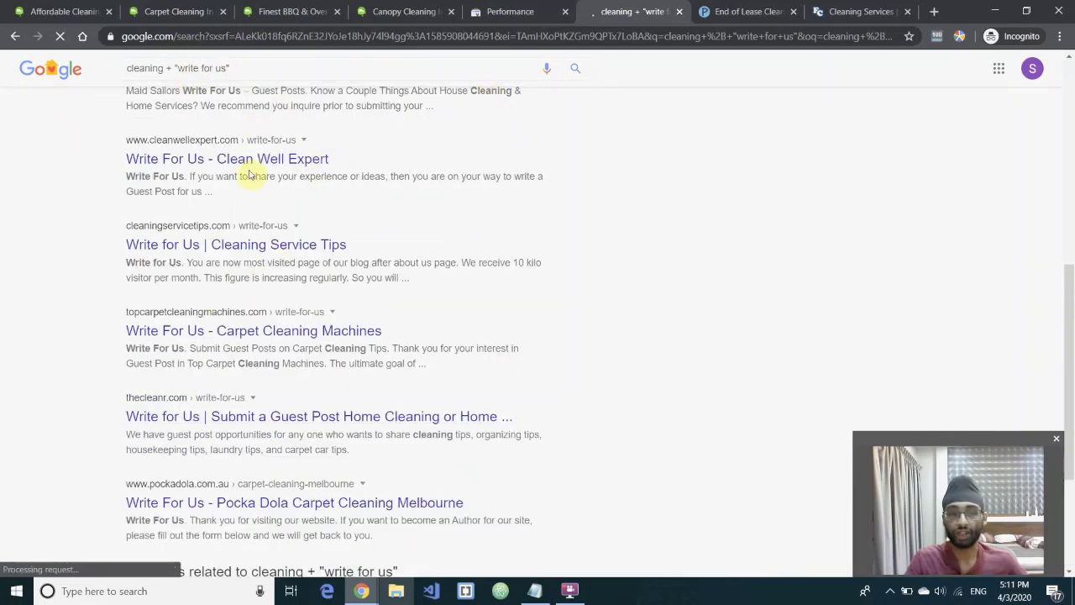
scroll(252, 175, up, 6)
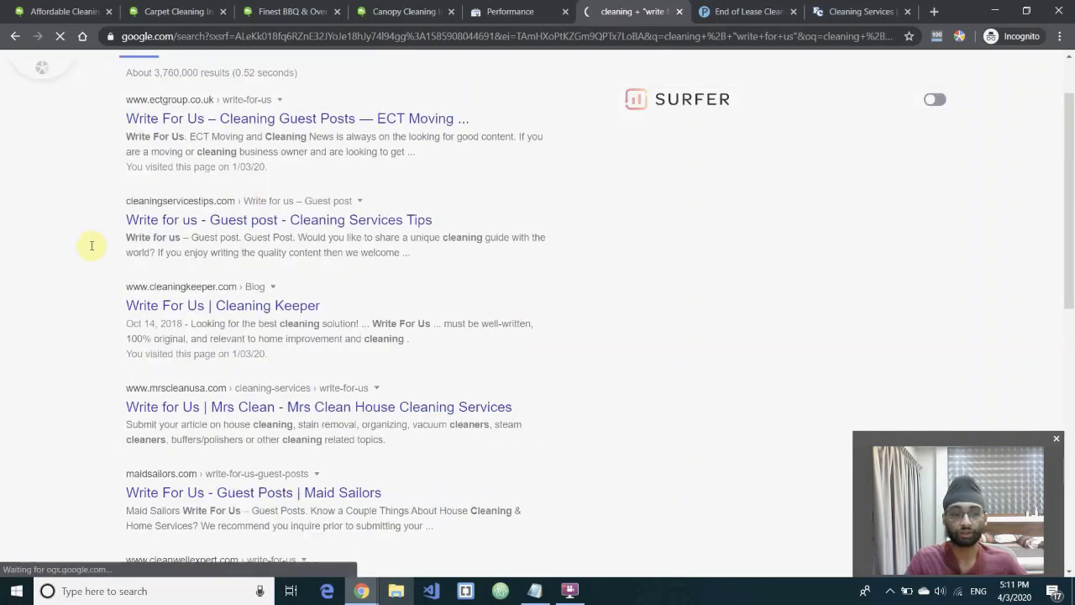
scroll(68, 204, down, 2)
scroll(259, 192, up, 1)
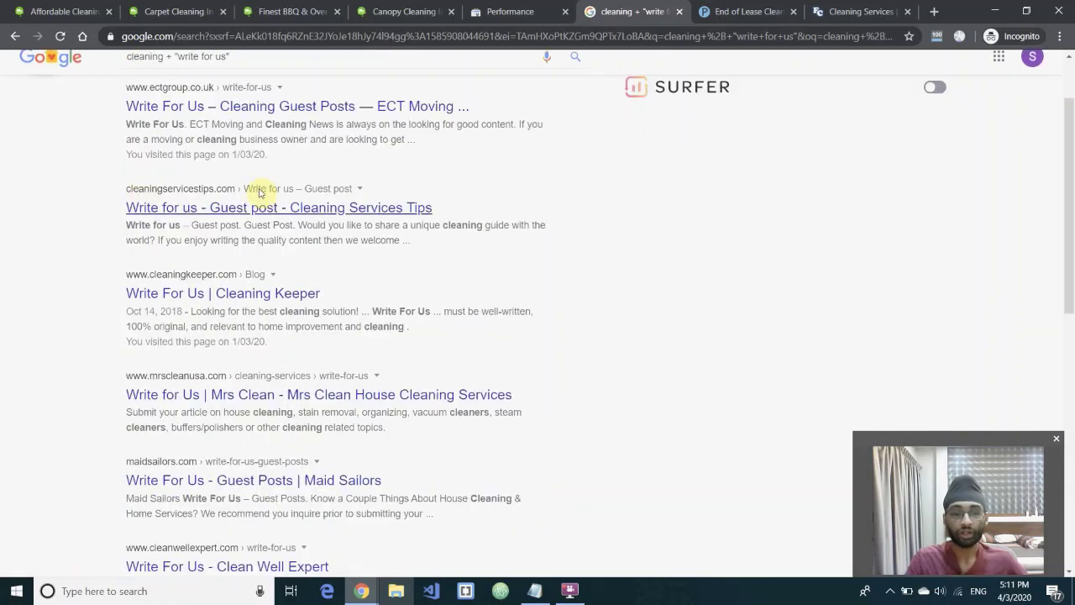
scroll(257, 187, up, 1)
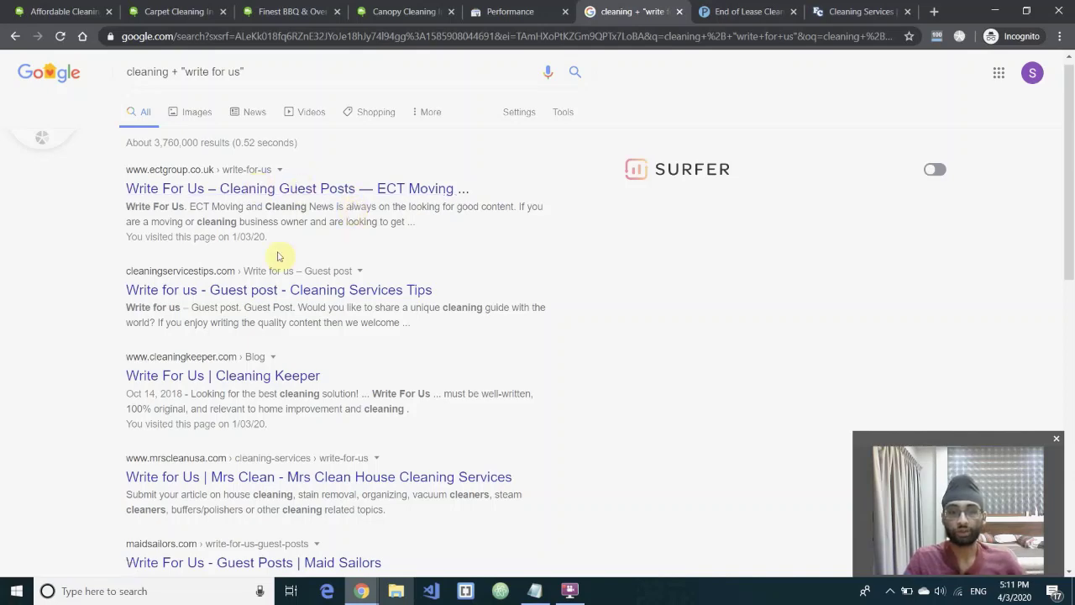
scroll(202, 257, down, 3)
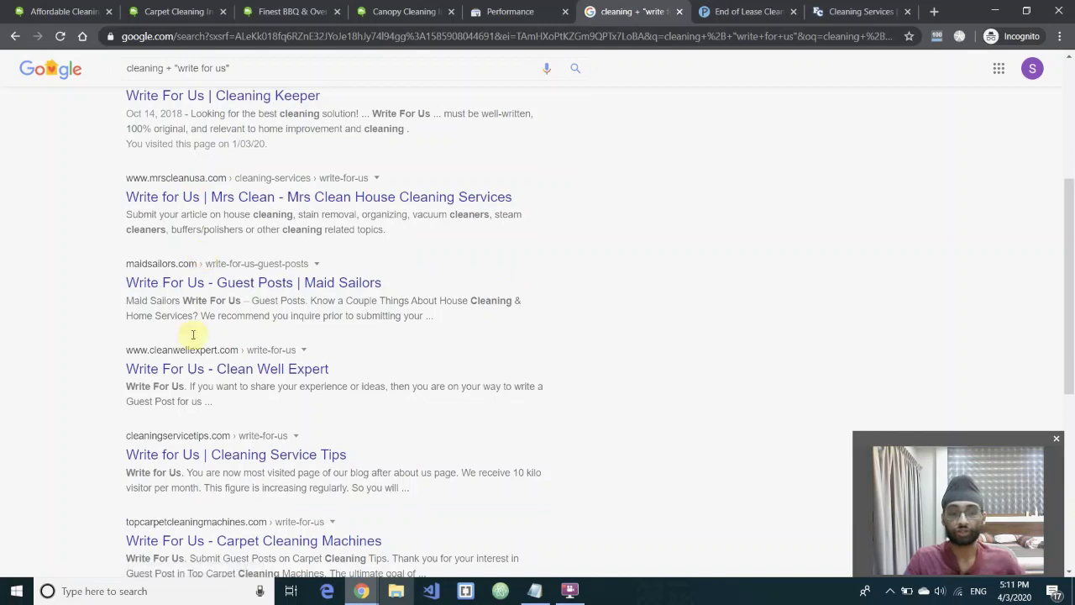
scroll(185, 328, down, 2)
scroll(223, 269, up, 2)
scroll(202, 294, down, 2)
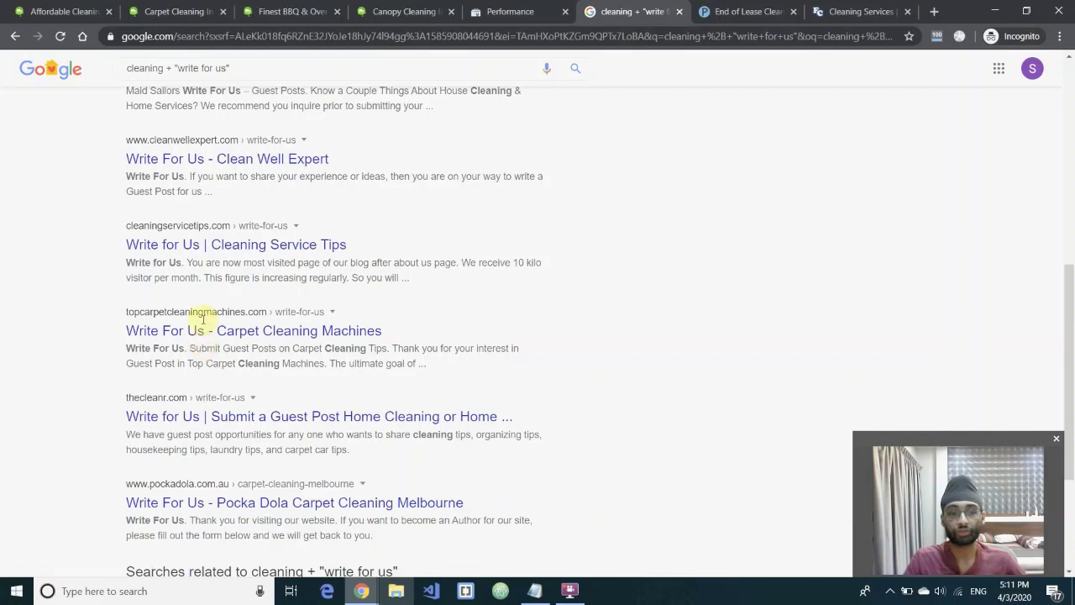
scroll(202, 319, down, 3)
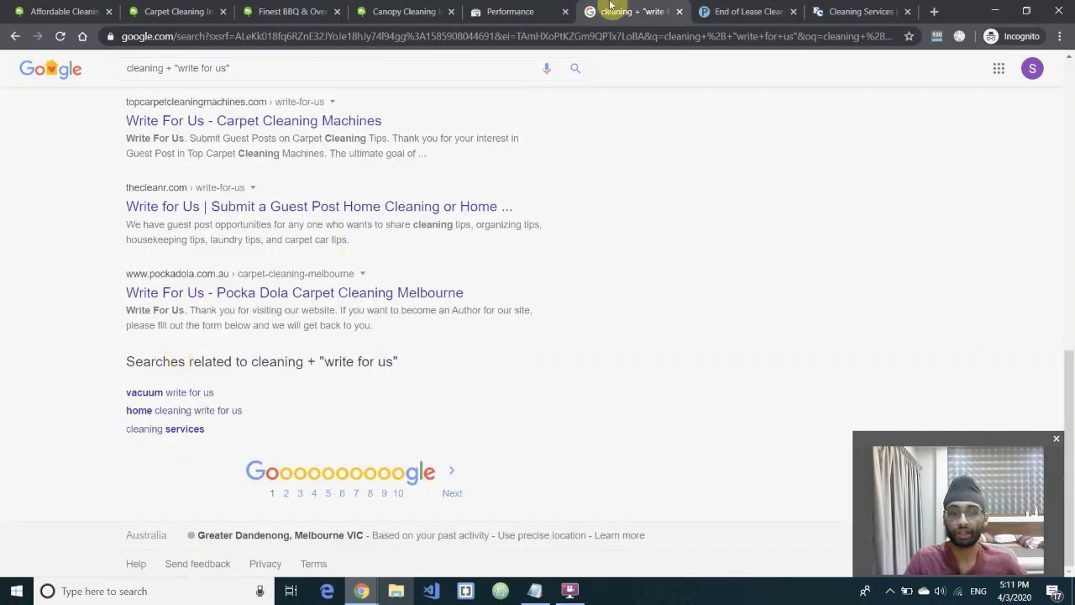
- Close the Google search tab and minimize the Incognito window to return to the link prospects spreadsheet
click(679, 12)
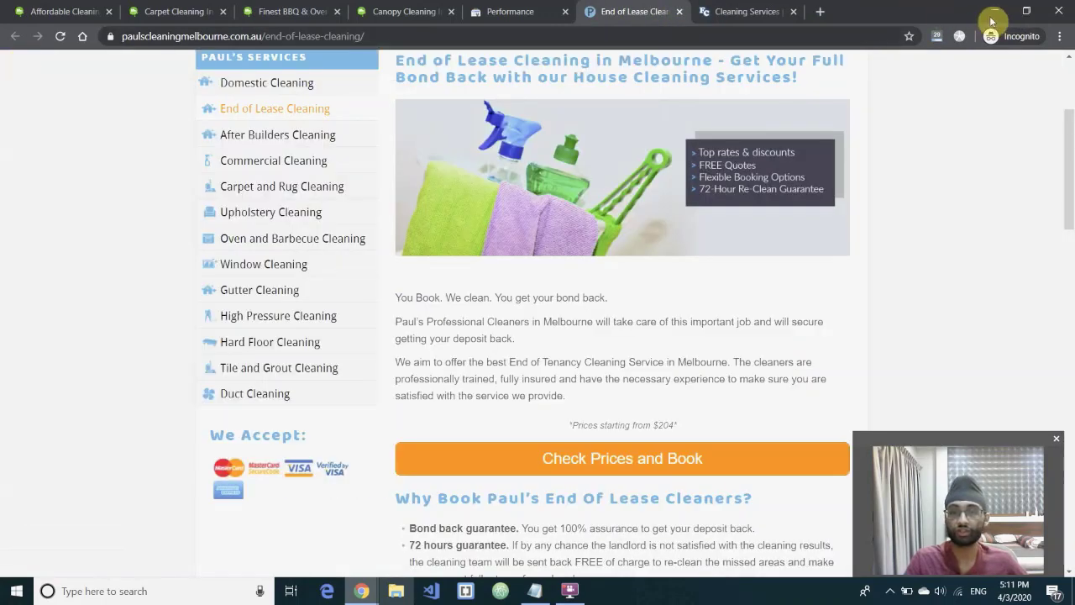
click(1018, 15)
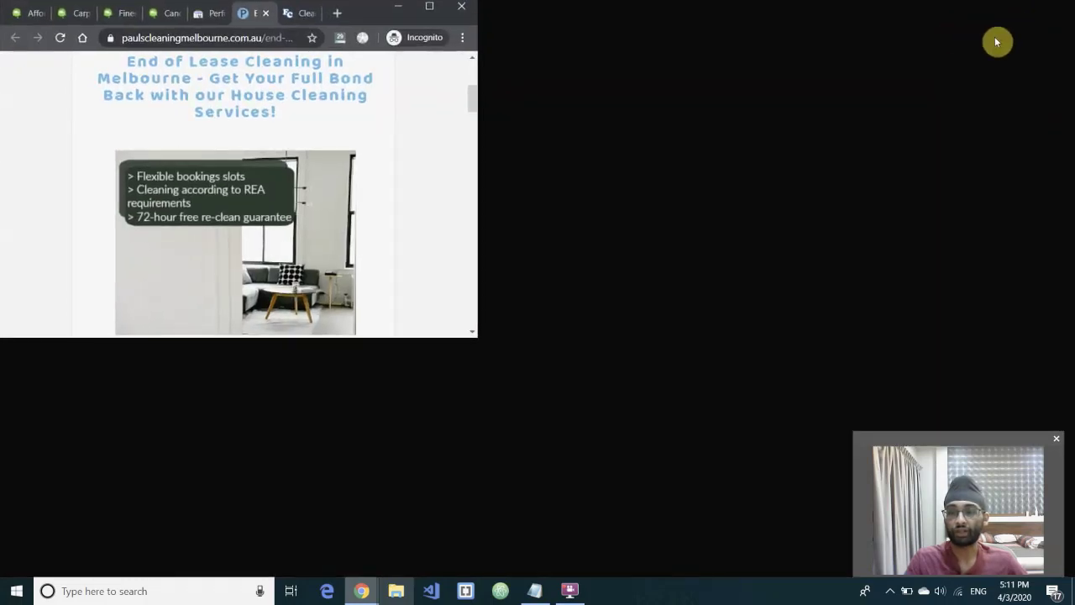
click(994, 37)
click(999, 15)
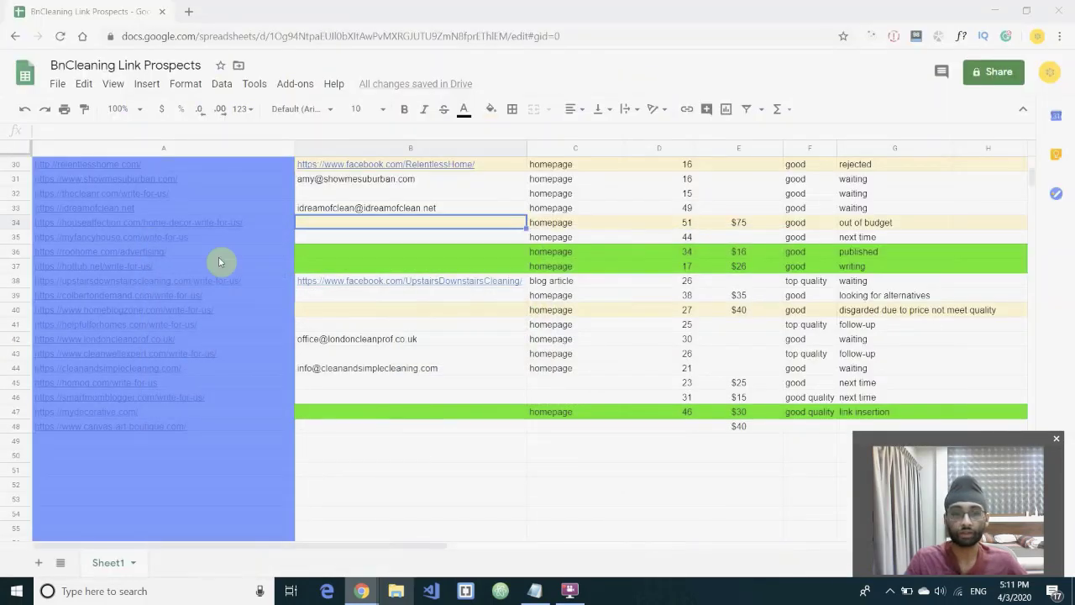
- Examine the second month's guest posting prospects in the spreadsheet, including link target, DA, price, relevance and remarks
scroll(220, 259, up, 5)
scroll(153, 372, down, 7)
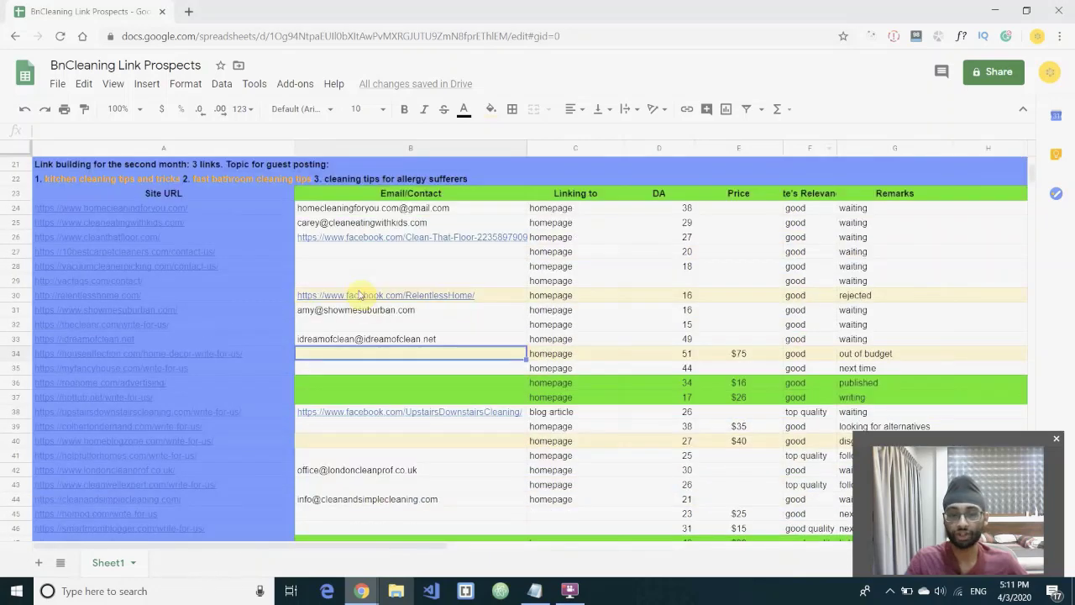
scroll(319, 278, up, 2)
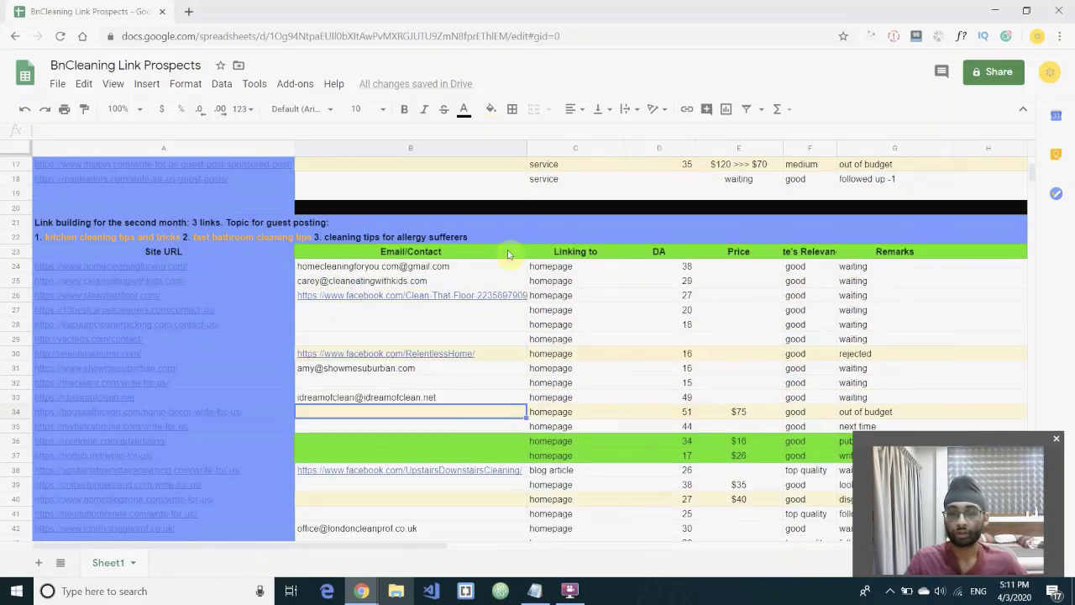
scroll(506, 249, down, 3)
scroll(442, 424, up, 3)
scroll(569, 243, up, 1)
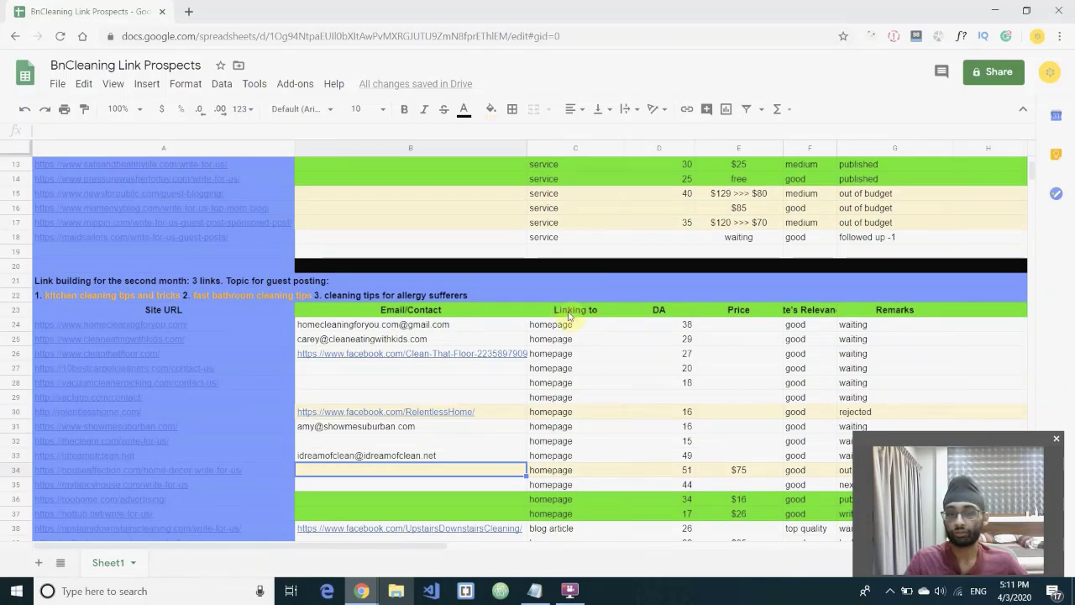
scroll(571, 314, down, 3)
scroll(725, 355, down, 2)
scroll(792, 283, up, 2)
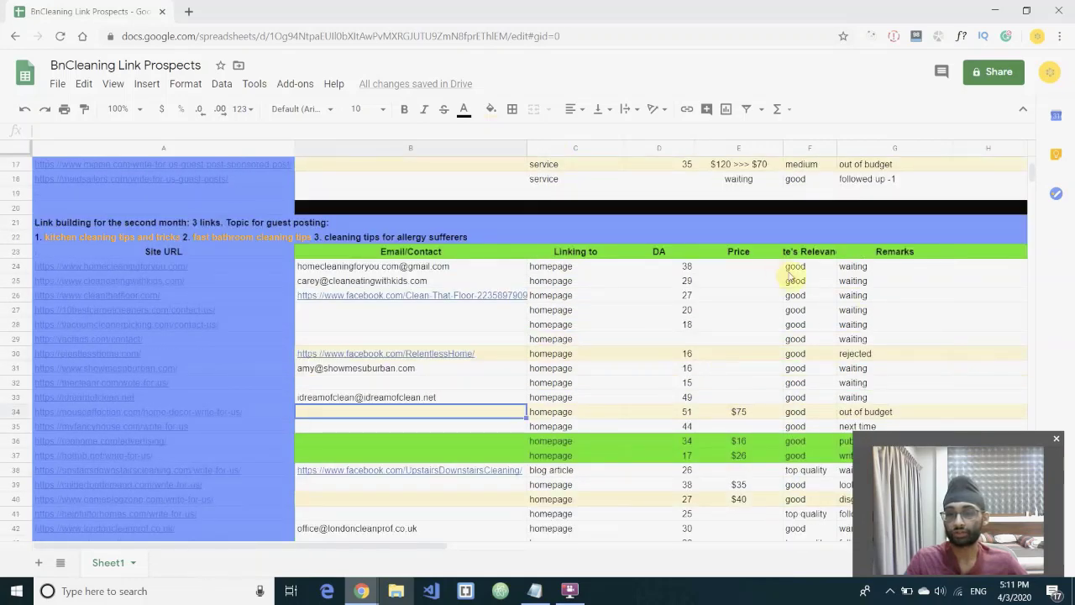
scroll(655, 276, down, 2)
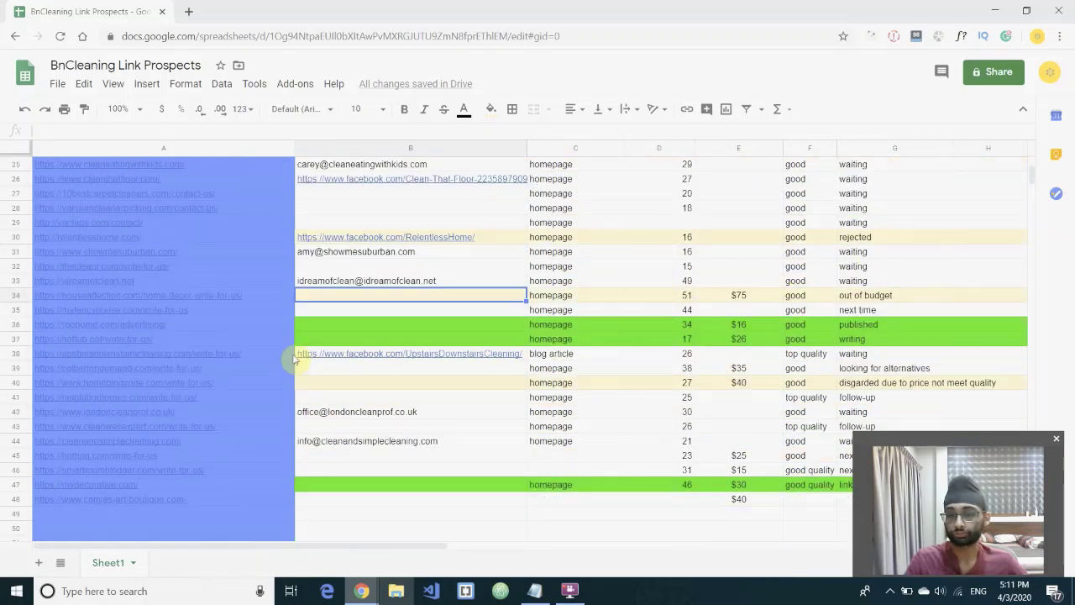
- Return to the Incognito window's BN Cleaning canopy and oven cleaning pages and bring up the campaign notes in Notepad
mouse_move(366, 589)
click(420, 518)
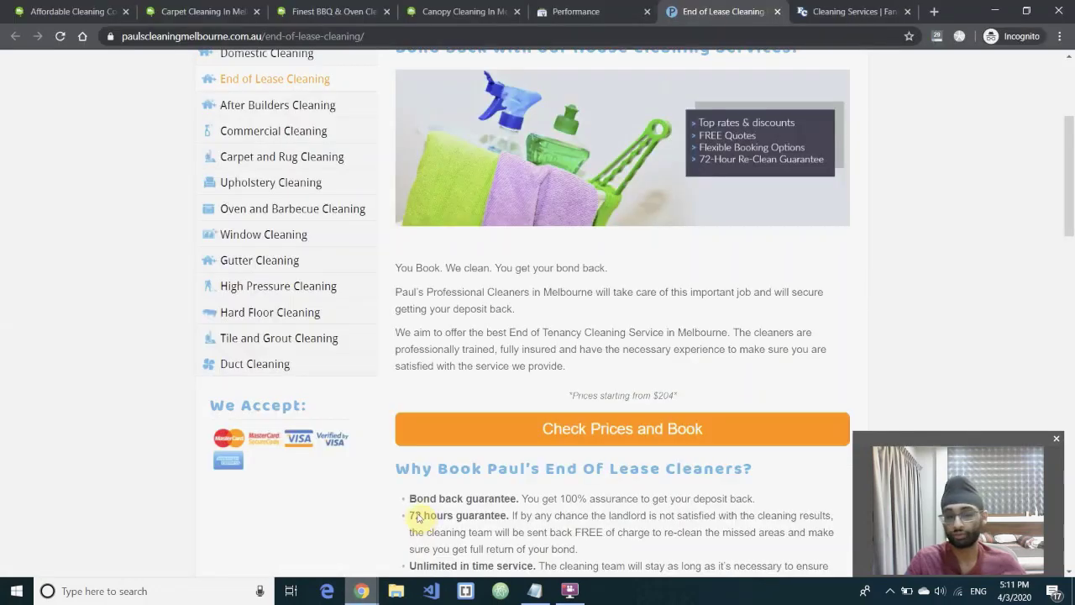
click(429, 14)
scroll(293, 283, up, 5)
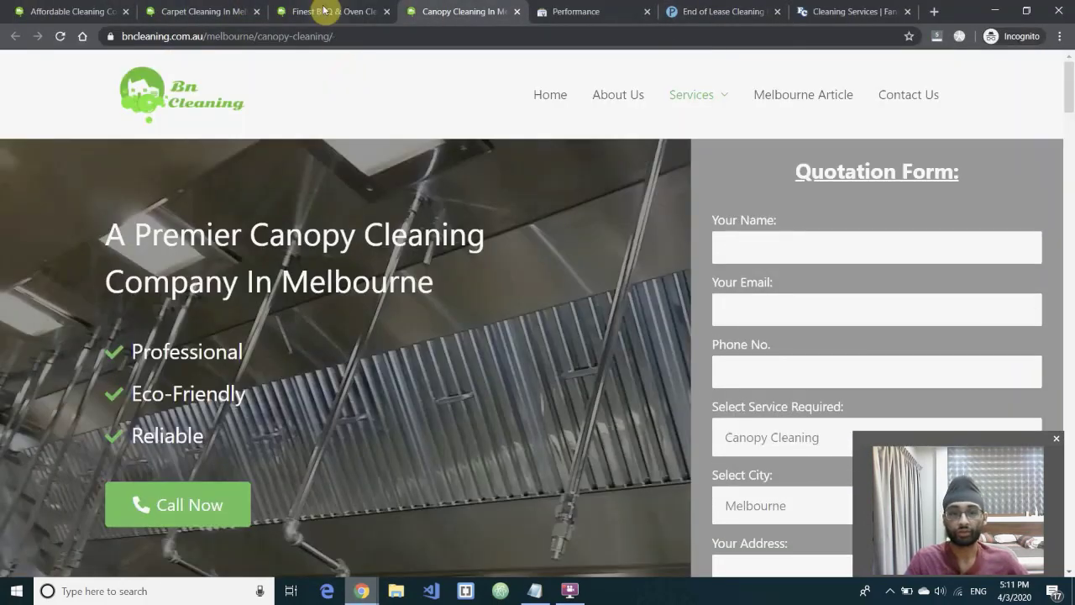
click(325, 10)
click(534, 590)
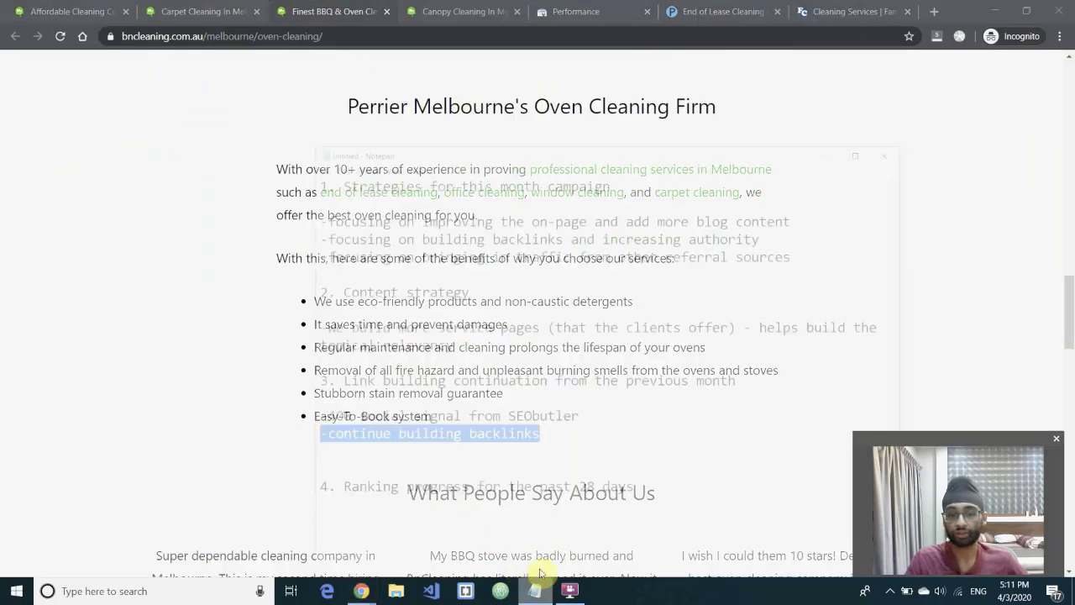
click(527, 174)
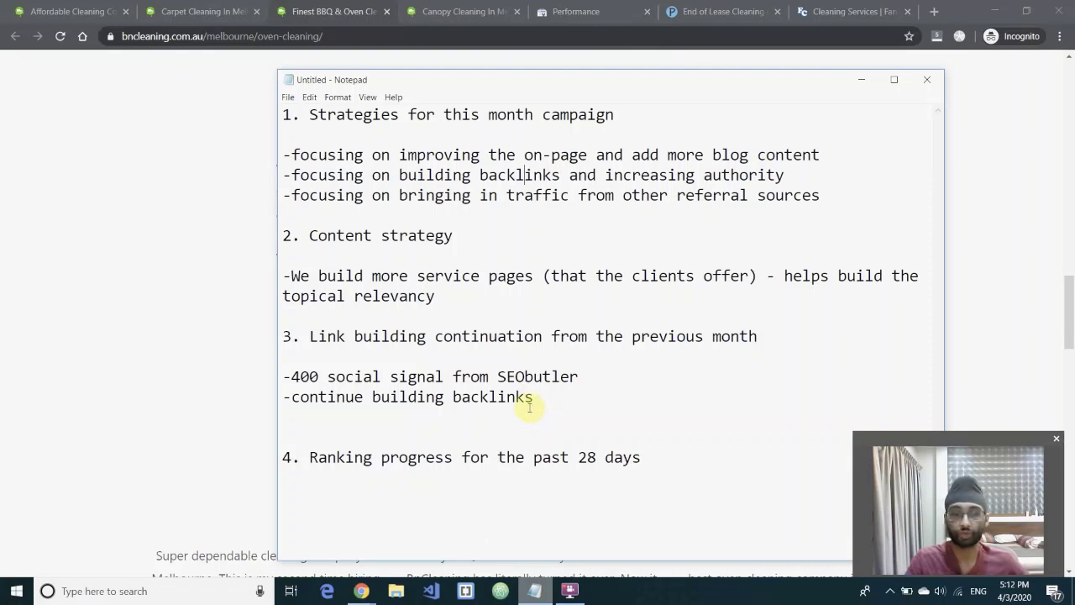
- Highlight the "-continue building backlinks" point and remove the extra blank line above the "Ranking progress" heading
drag(529, 406, 293, 401)
click(333, 440)
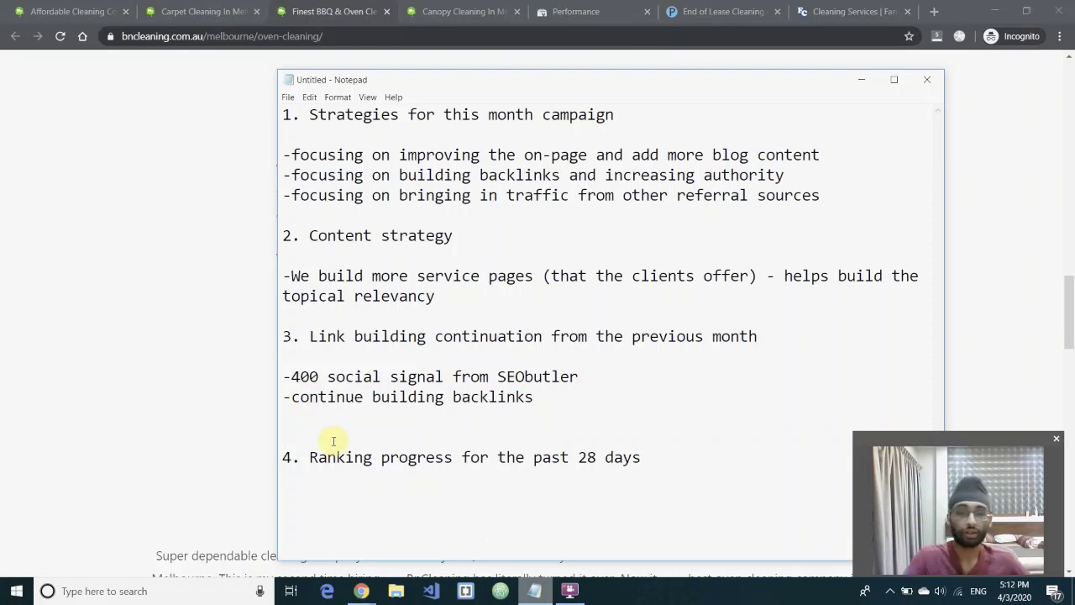
key(BackSpace)
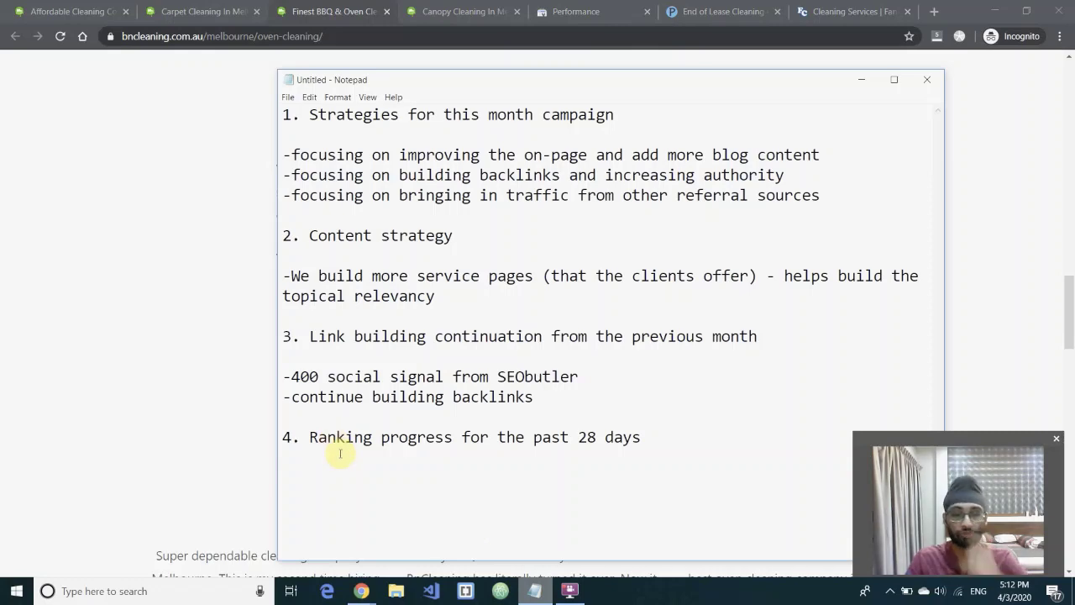
- Highlight the "Ranking progress for the past 28 days" heading and minimize the notes
drag(317, 437, 640, 437)
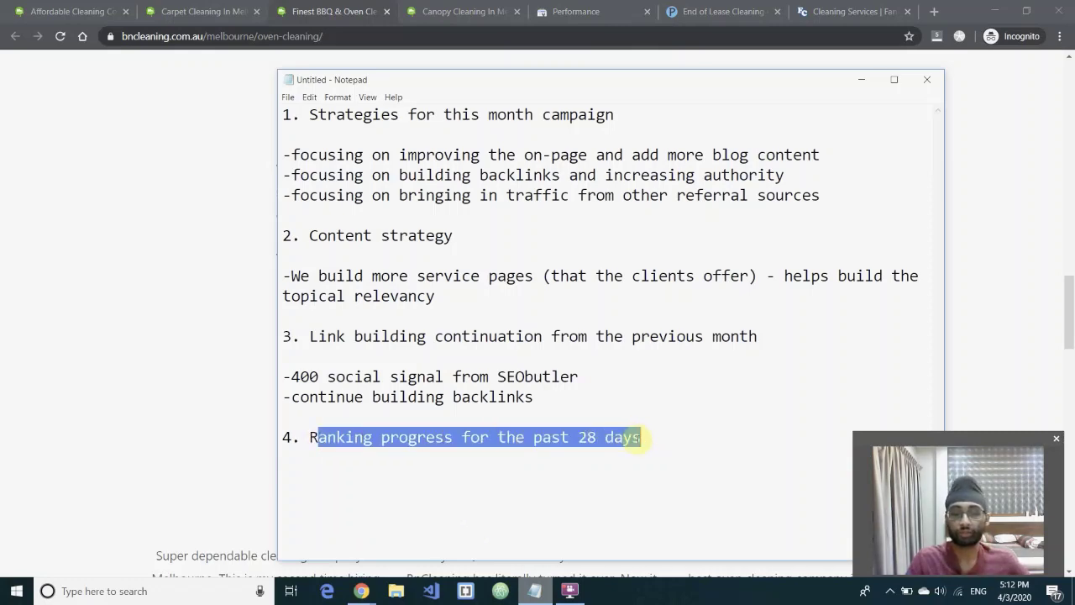
click(701, 157)
click(861, 79)
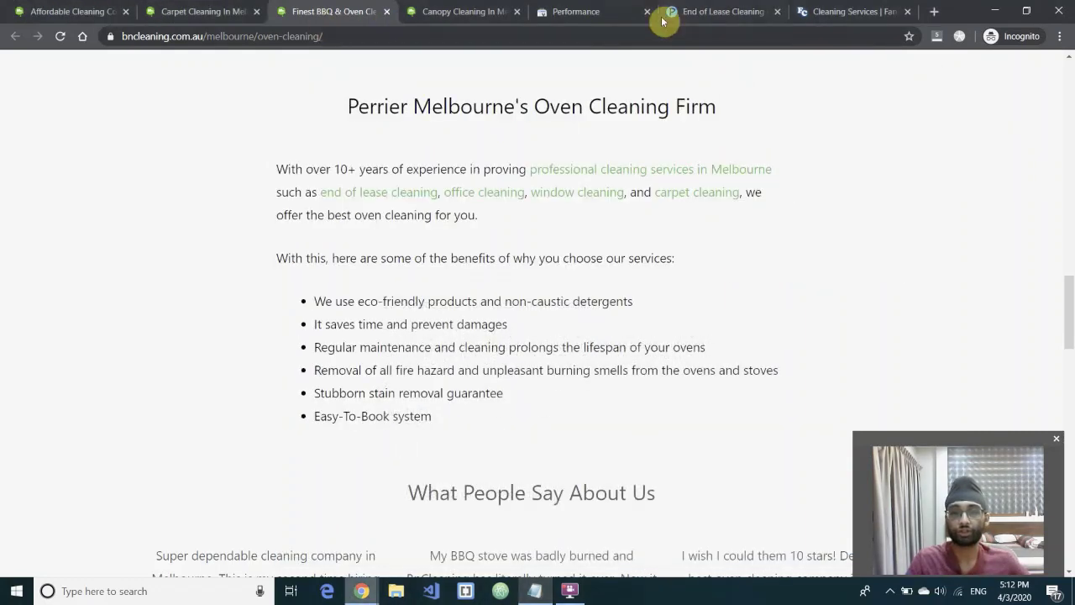
- Close the two competitor tabs and the canopy, oven and carpet cleaning tabs, and display the Search Console Performance report
click(776, 12)
click(785, 14)
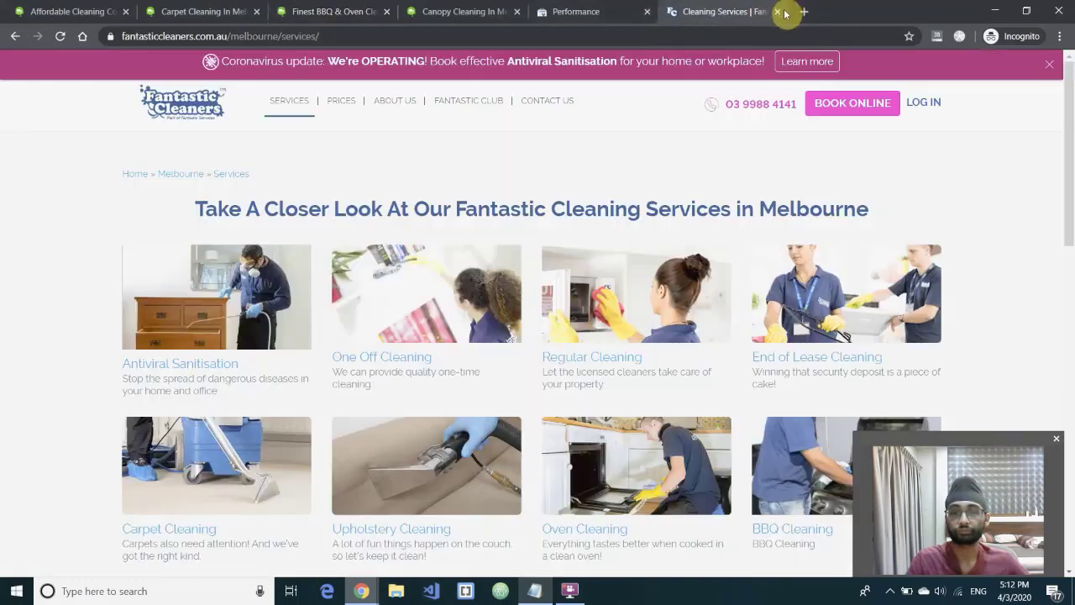
key(ctrl+w)
click(618, 14)
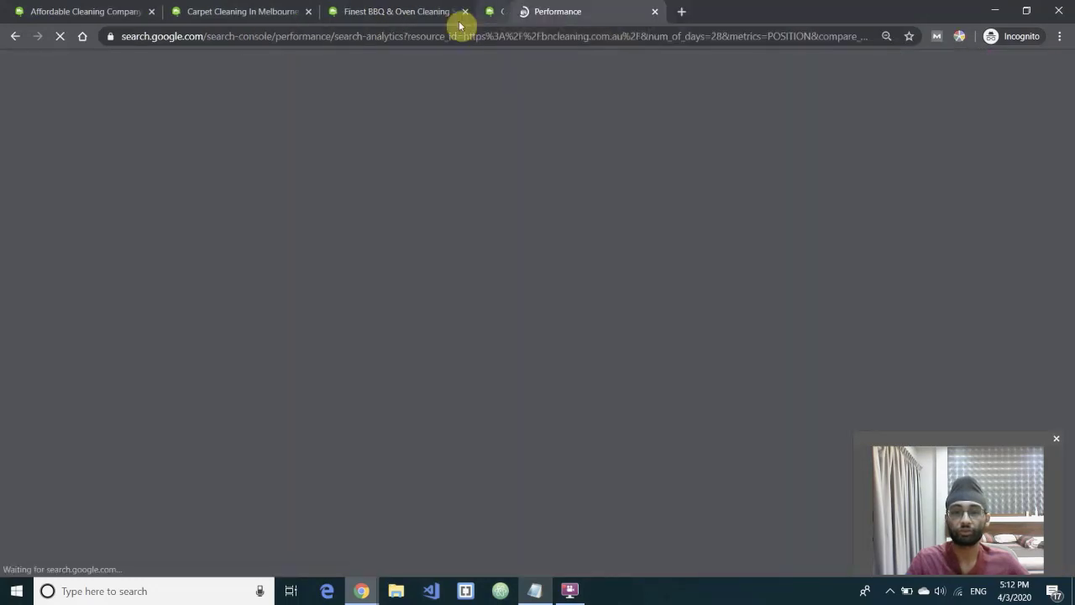
click(453, 15)
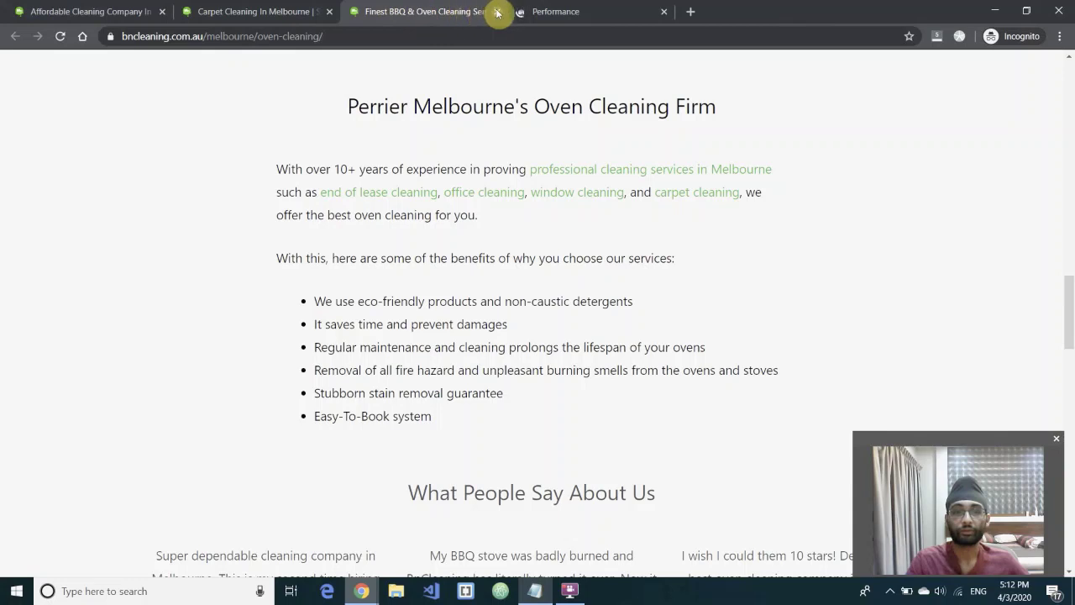
click(497, 13)
click(329, 11)
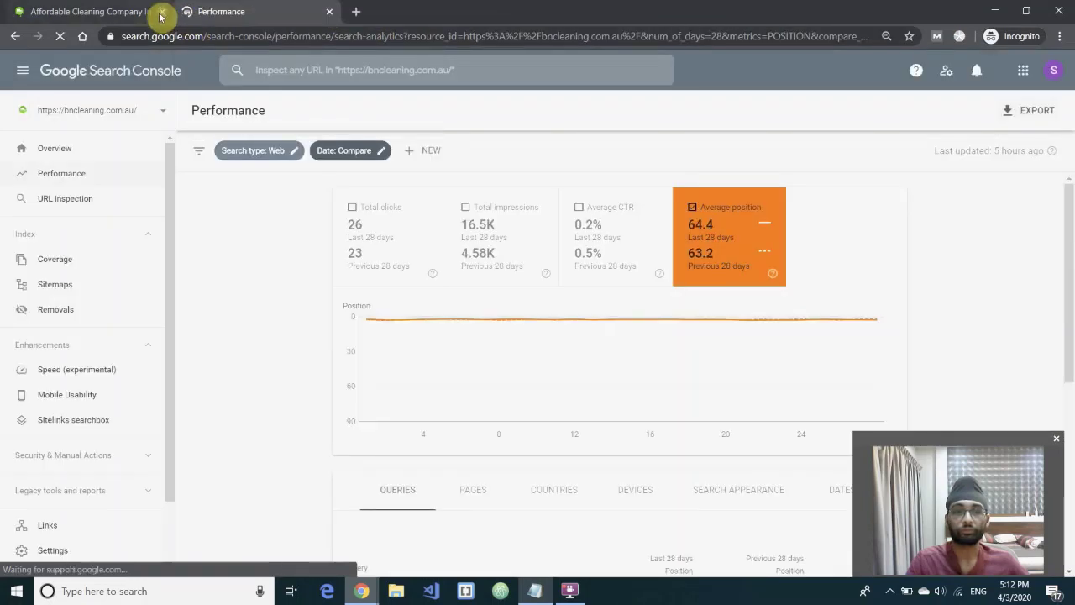
- Close the BN Cleaning homepage tab and apply the Performance report's date comparison of the last 28 days to the previous period
click(162, 14)
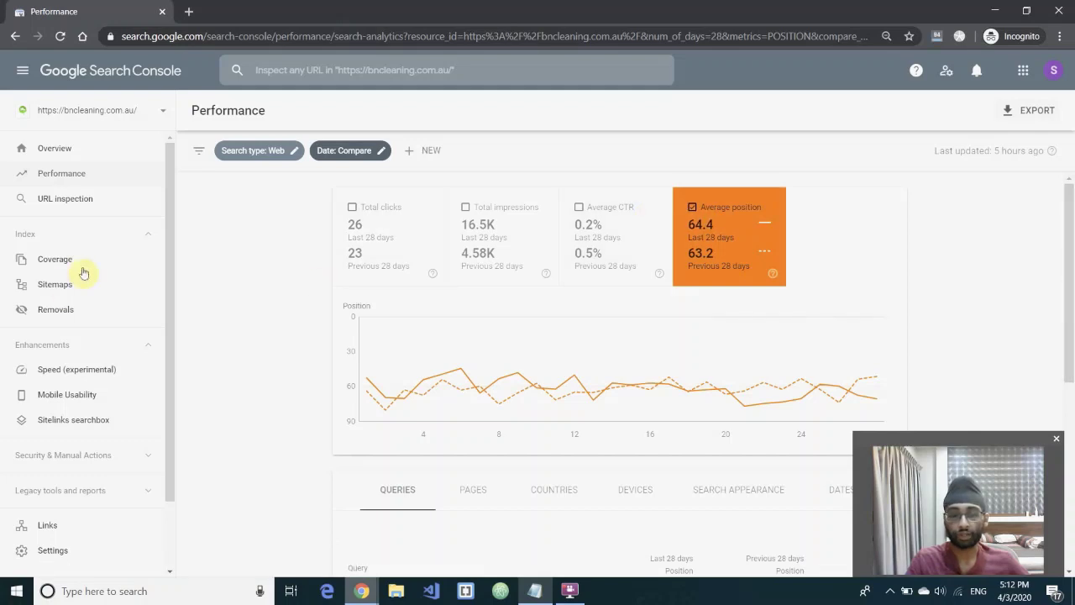
click(328, 151)
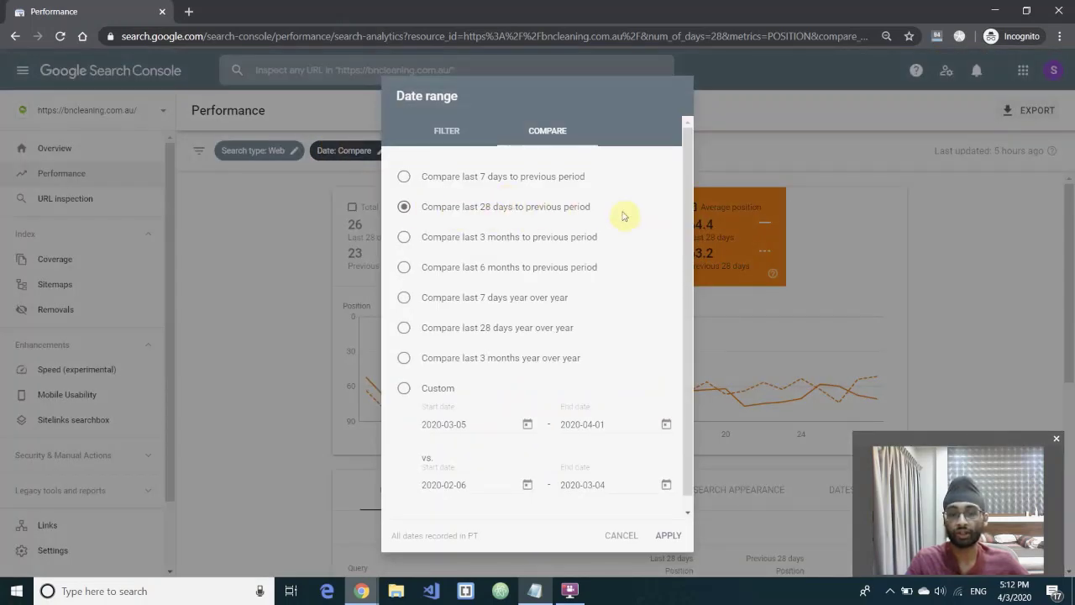
click(668, 534)
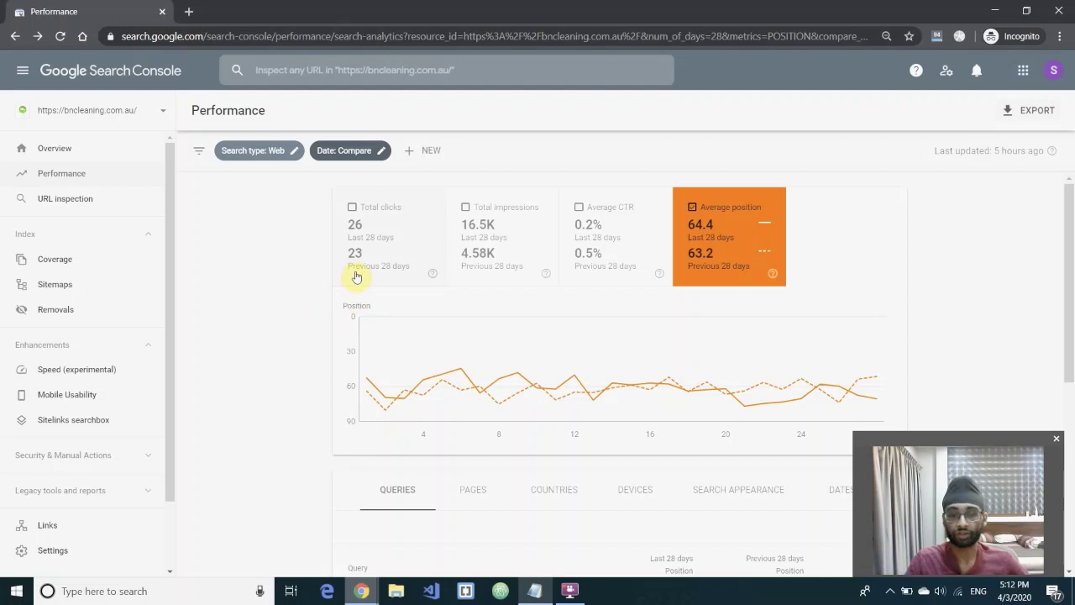
scroll(353, 286, down, 2)
scroll(352, 290, up, 2)
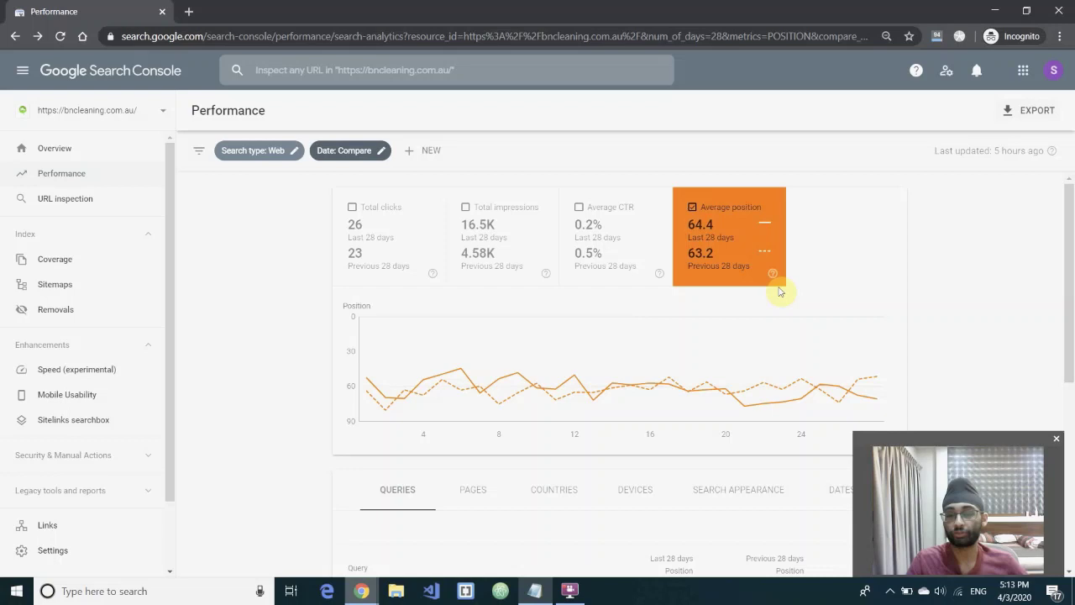
- Set the queries table to show 500 rows per page
scroll(779, 291, down, 4)
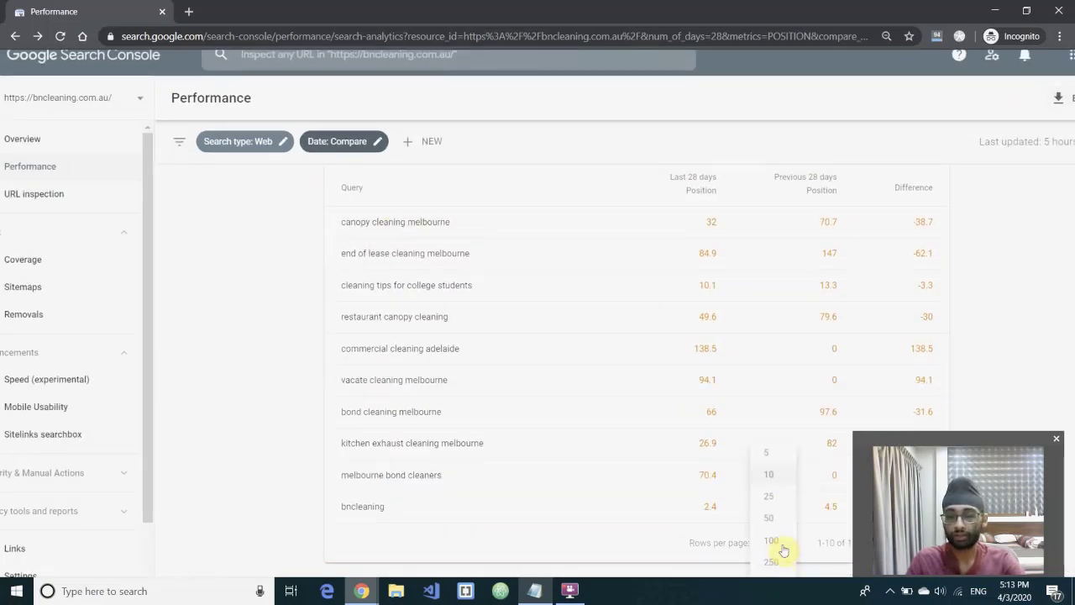
scroll(777, 559, down, 1)
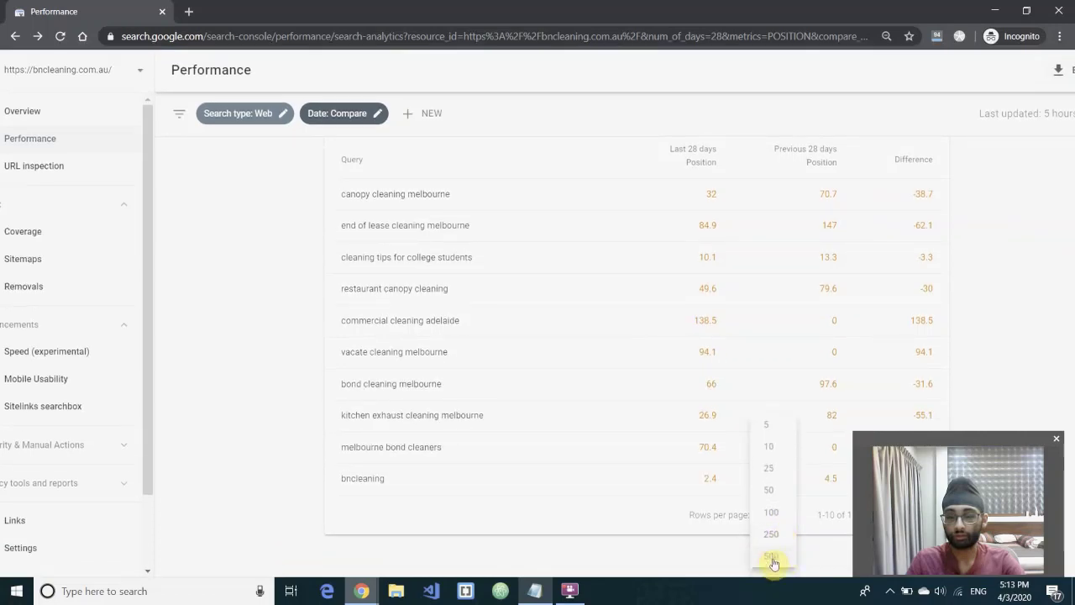
click(771, 559)
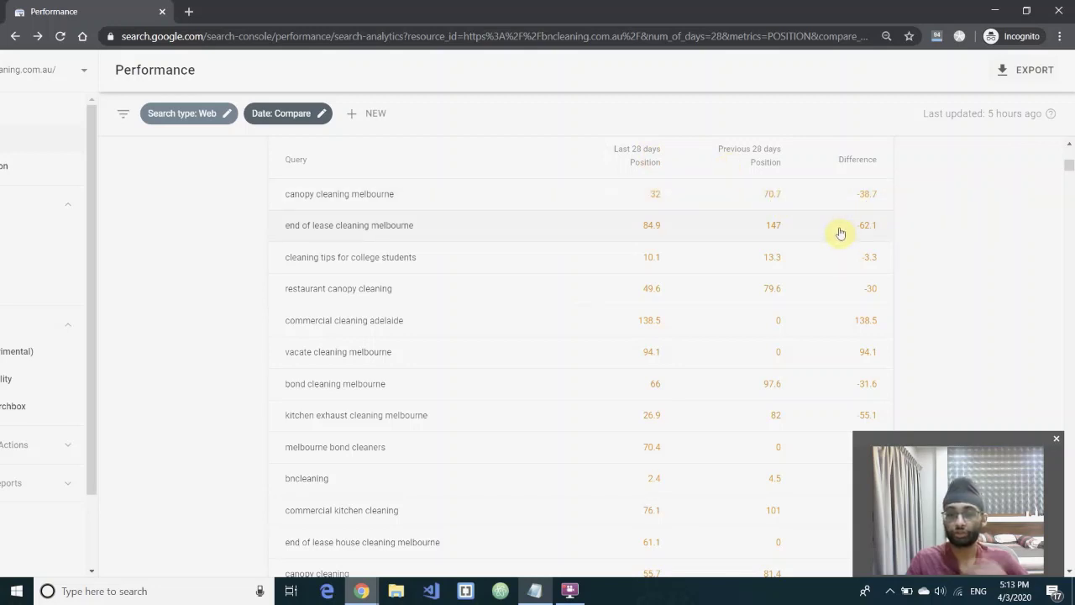
- Sort the queries table by position Difference in ascending order
scroll(793, 306, down, 1)
scroll(701, 272, up, 1)
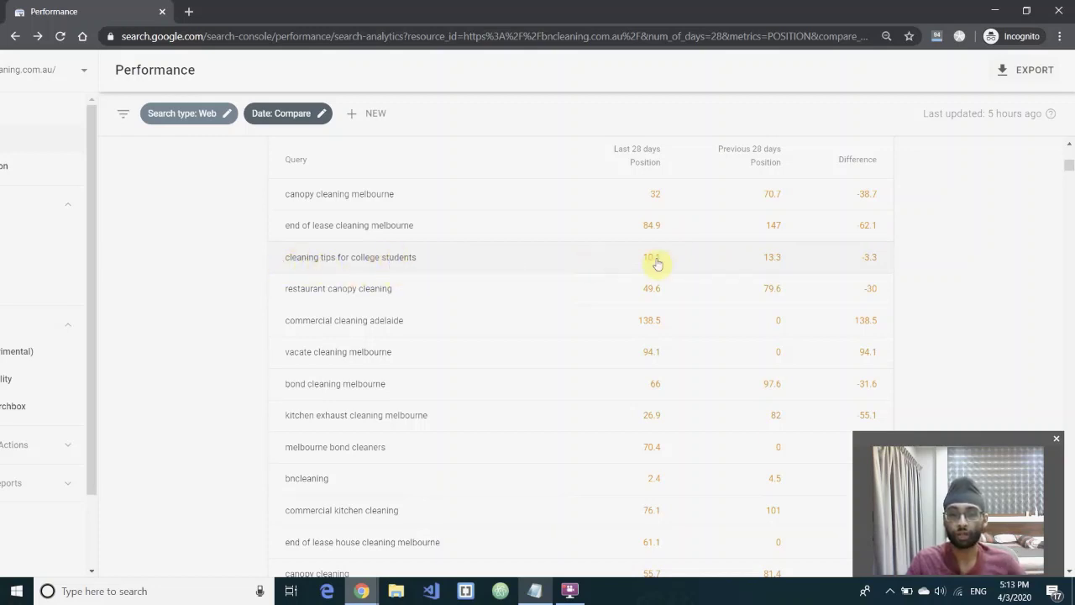
click(855, 169)
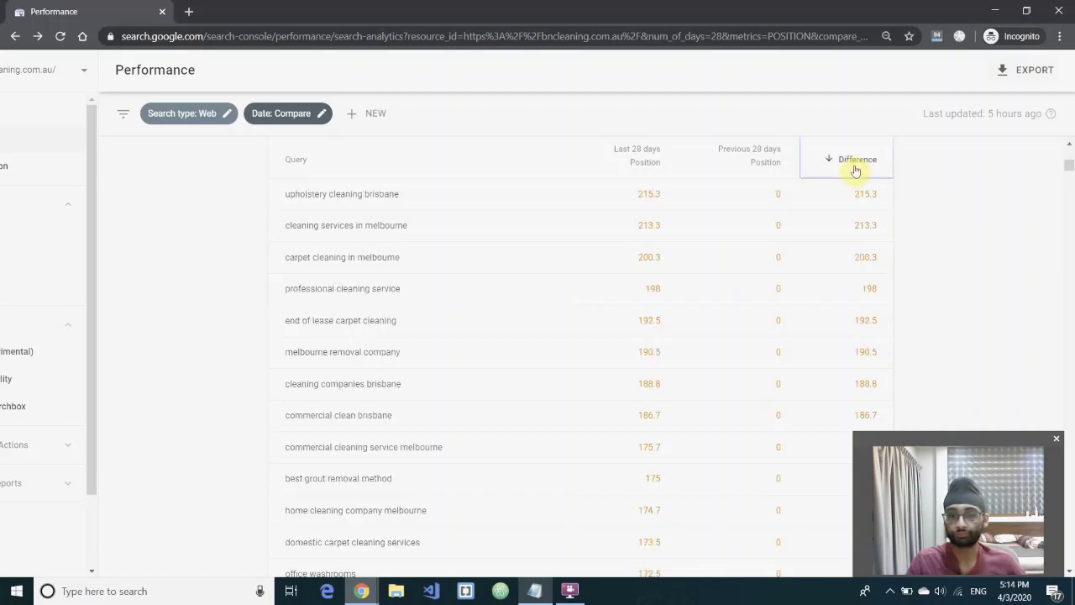
click(855, 168)
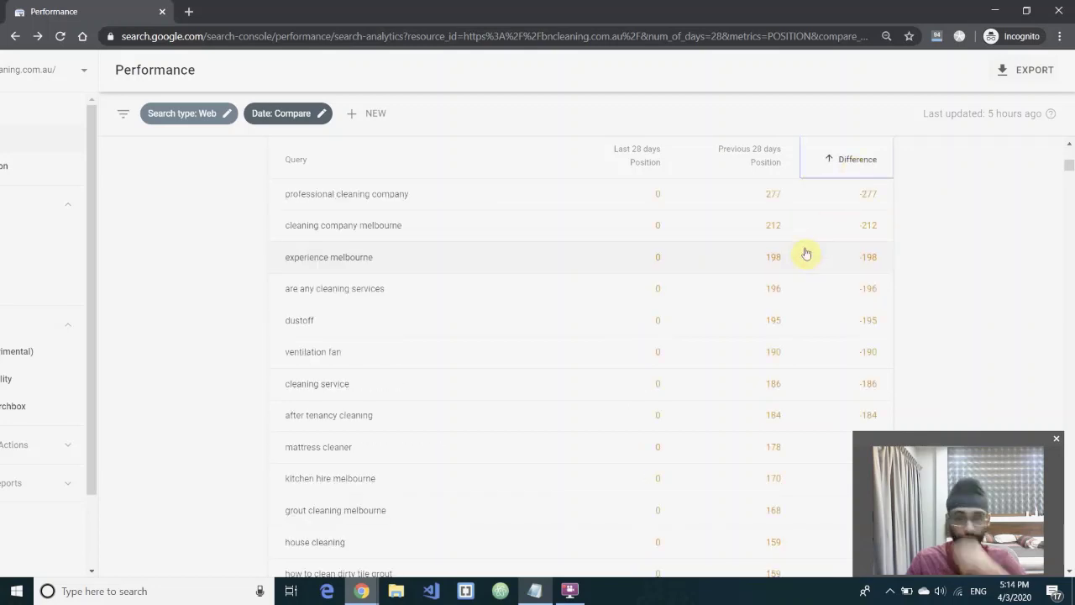
- Examine the 28-day position changes of the most improved queries, such as bond cleaning, kitchen cleaning melbourne, canopy cleaning cost melbourne and exhaust cleaning melbourne
scroll(771, 307, down, 15)
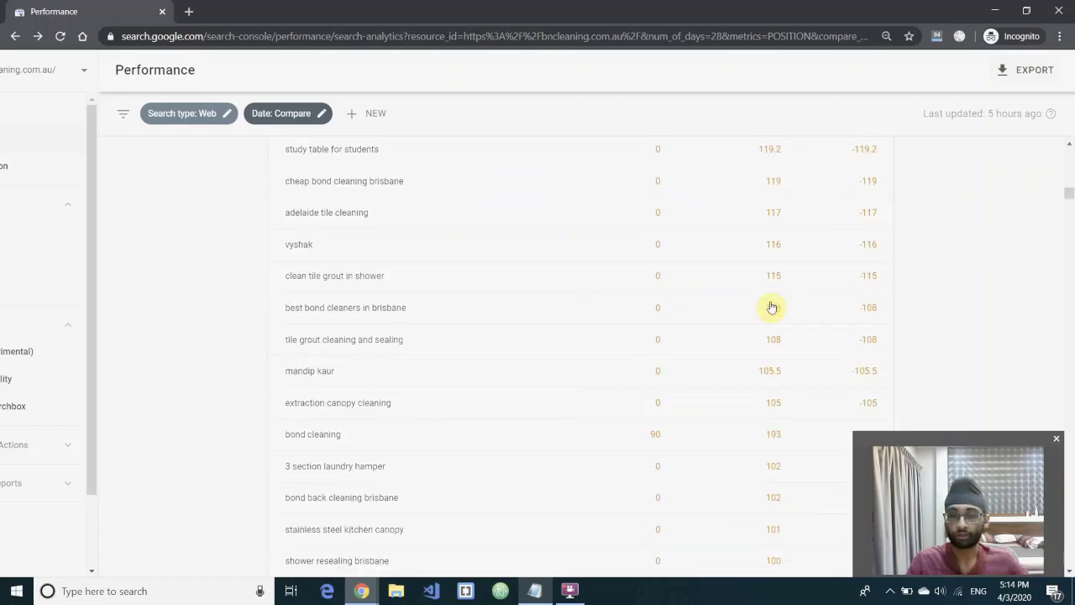
scroll(771, 307, up, 1)
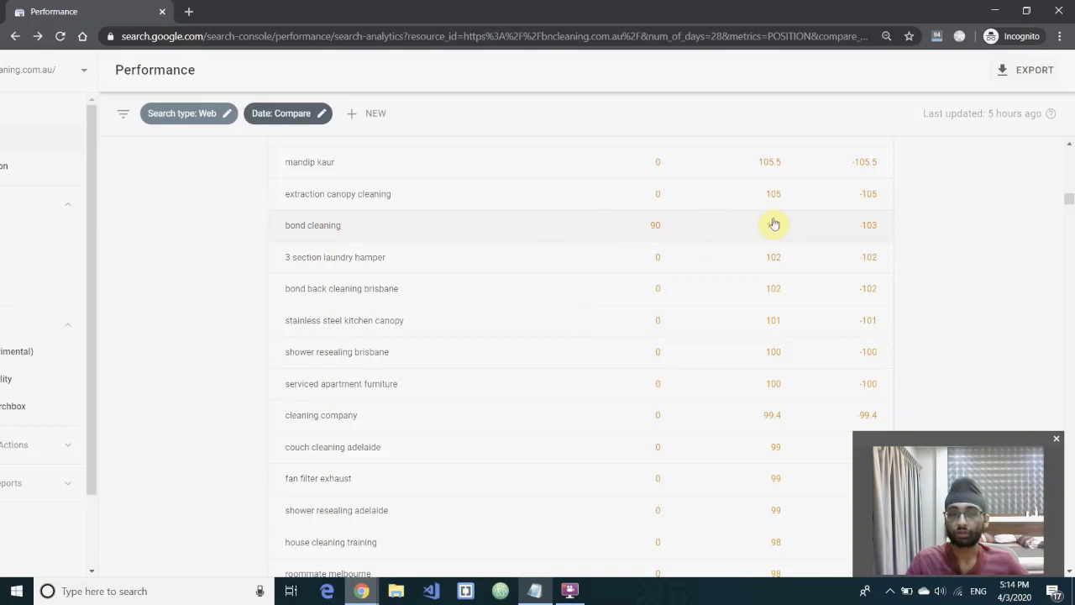
scroll(663, 262, down, 5)
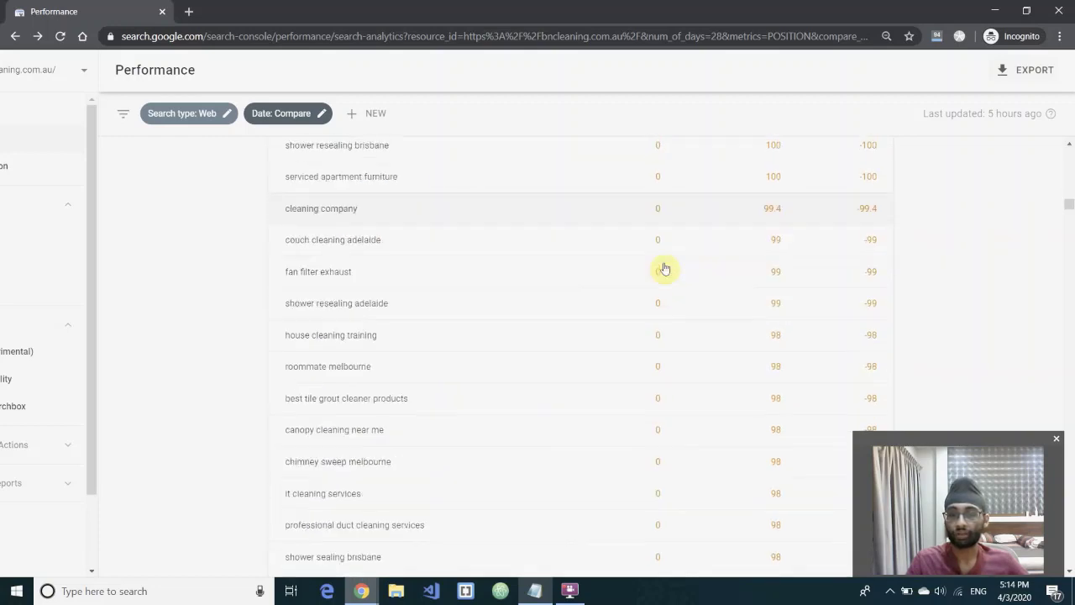
scroll(664, 268, down, 12)
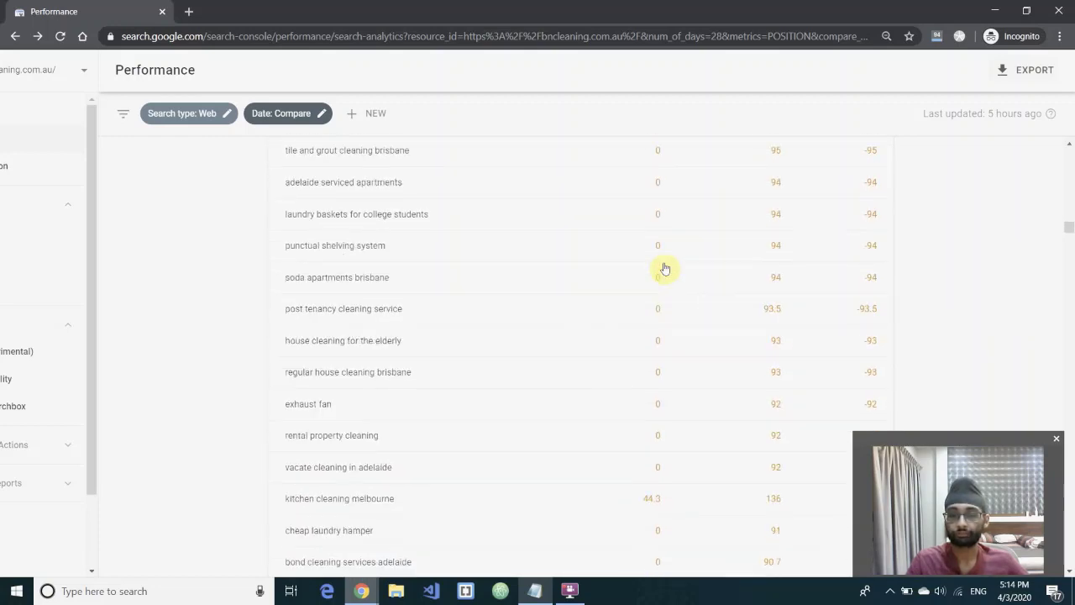
scroll(663, 267, down, 1)
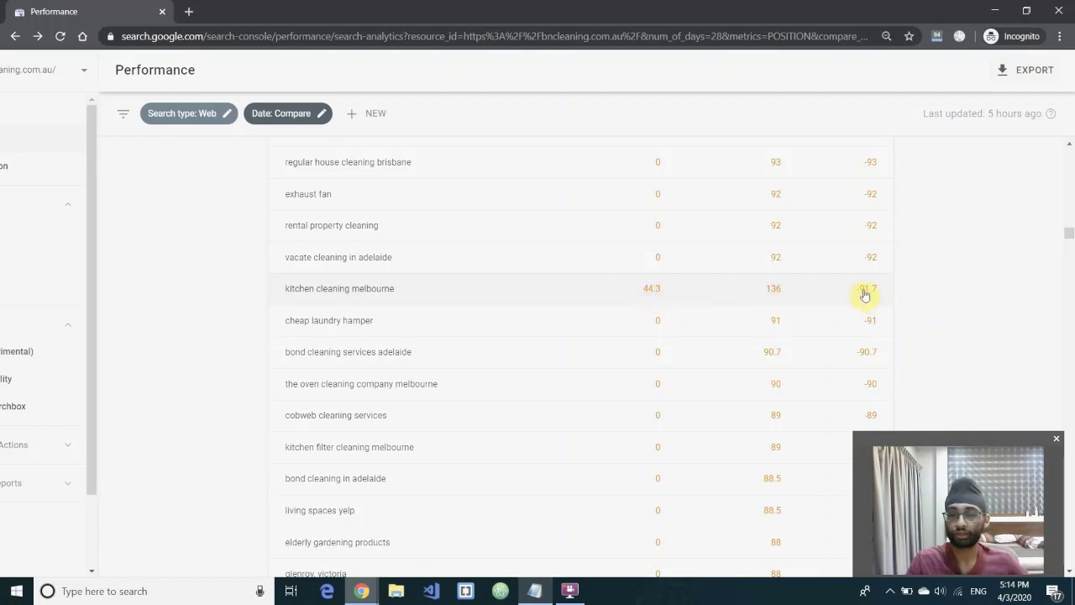
scroll(647, 327, down, 6)
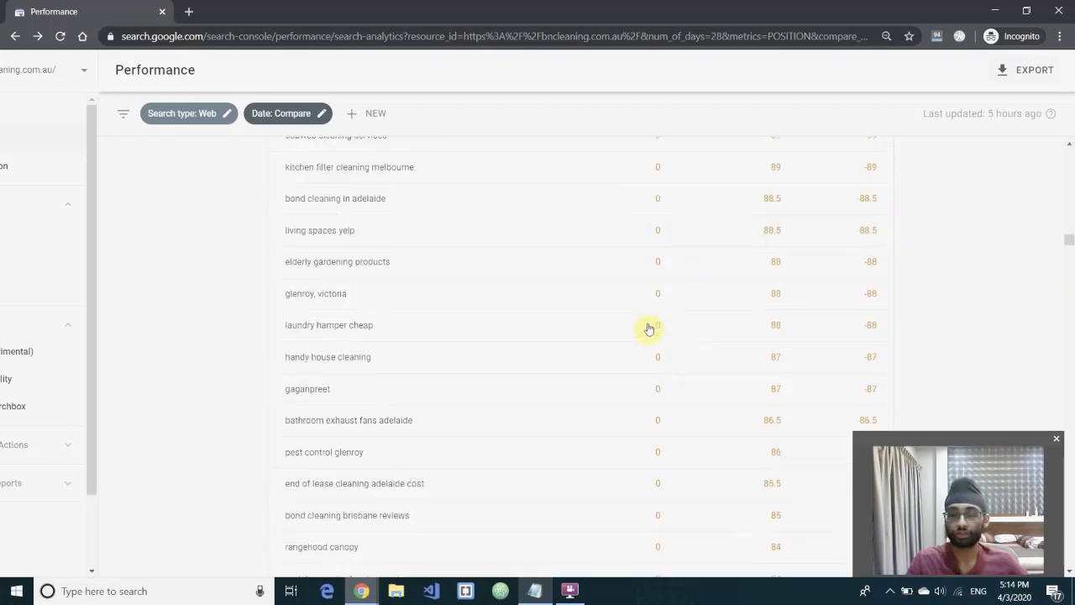
scroll(648, 328, down, 2)
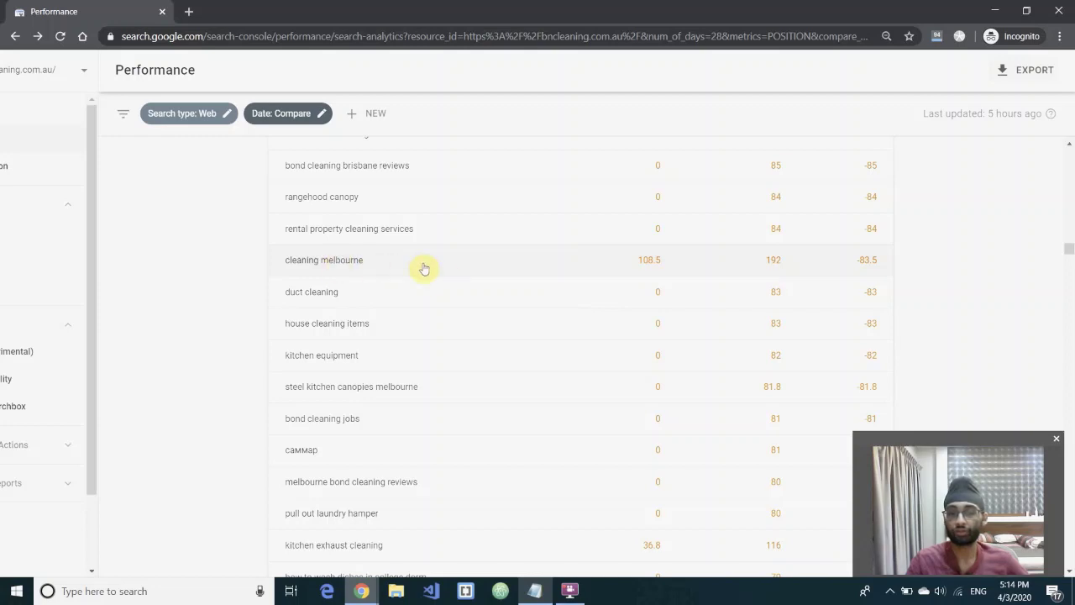
scroll(511, 303, down, 2)
scroll(511, 303, down, 3)
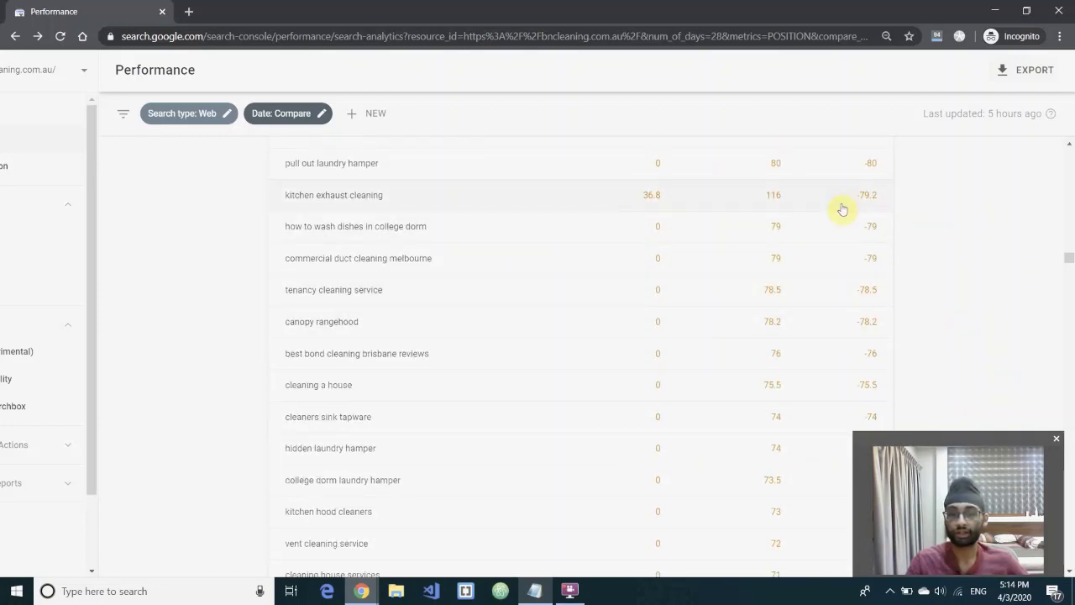
scroll(732, 353, down, 4)
scroll(734, 353, down, 2)
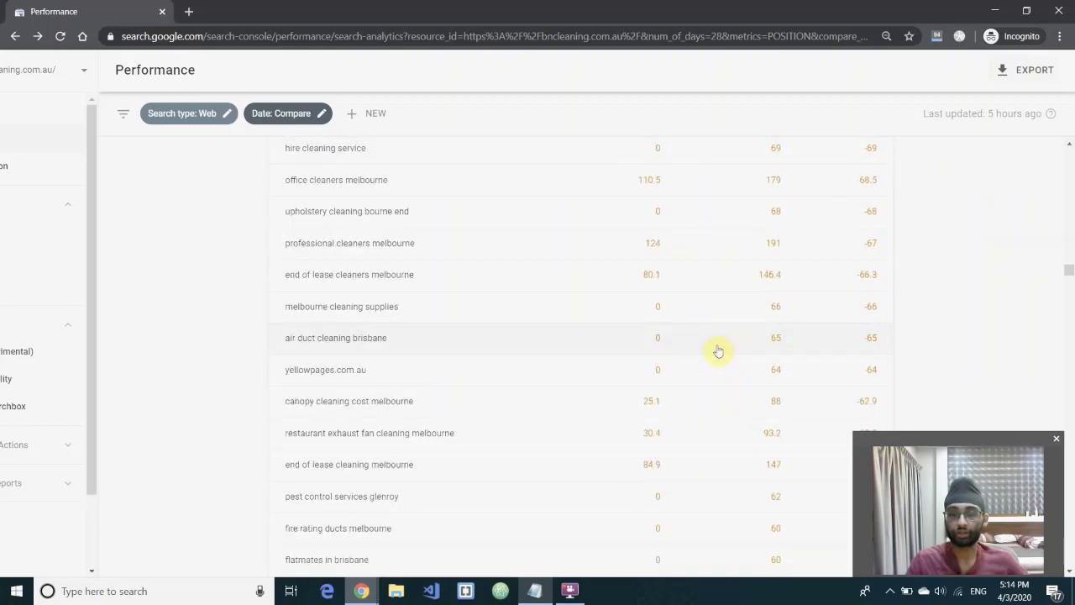
scroll(665, 392, down, 2)
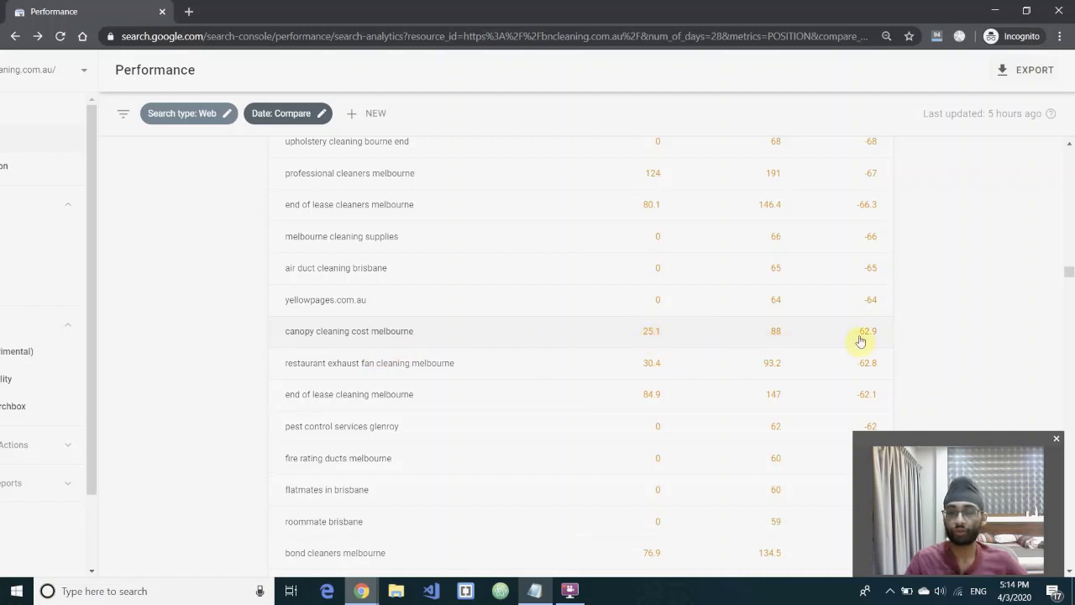
scroll(616, 336, down, 3)
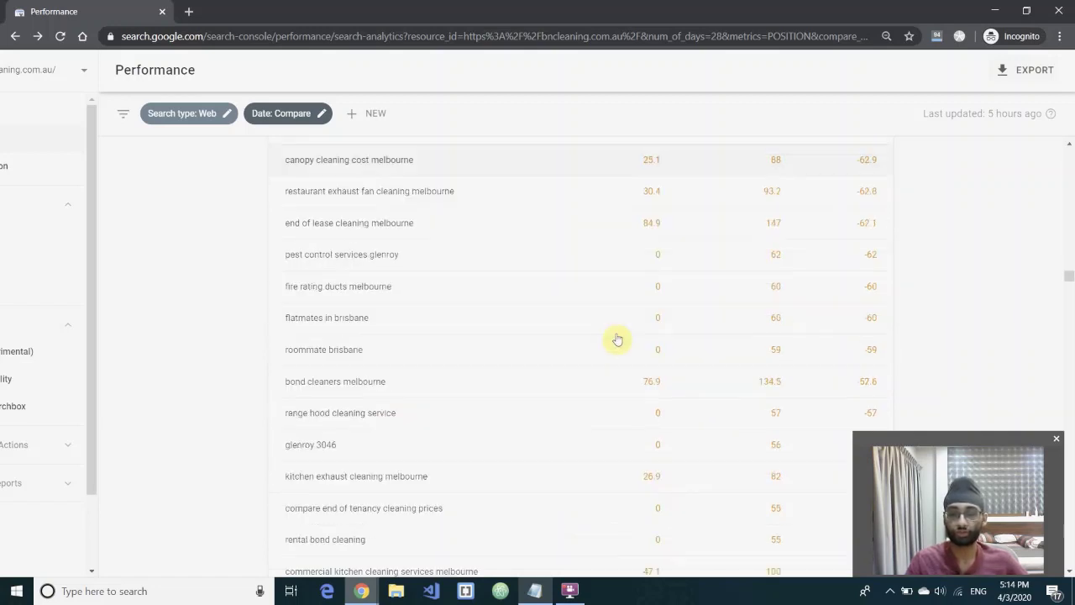
scroll(616, 339, down, 7)
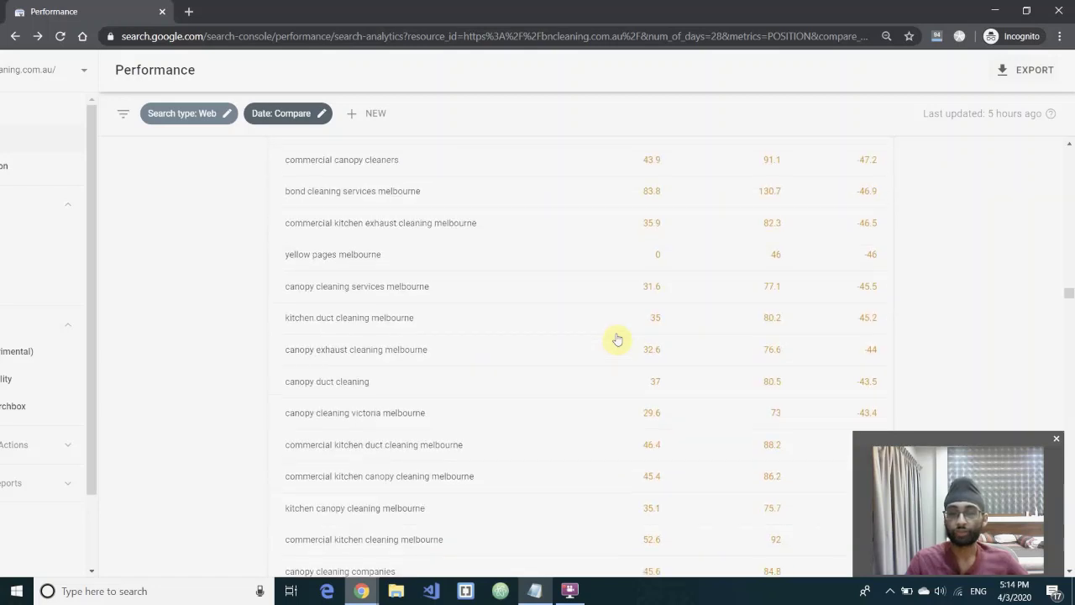
scroll(616, 340, up, 2)
scroll(616, 339, up, 1)
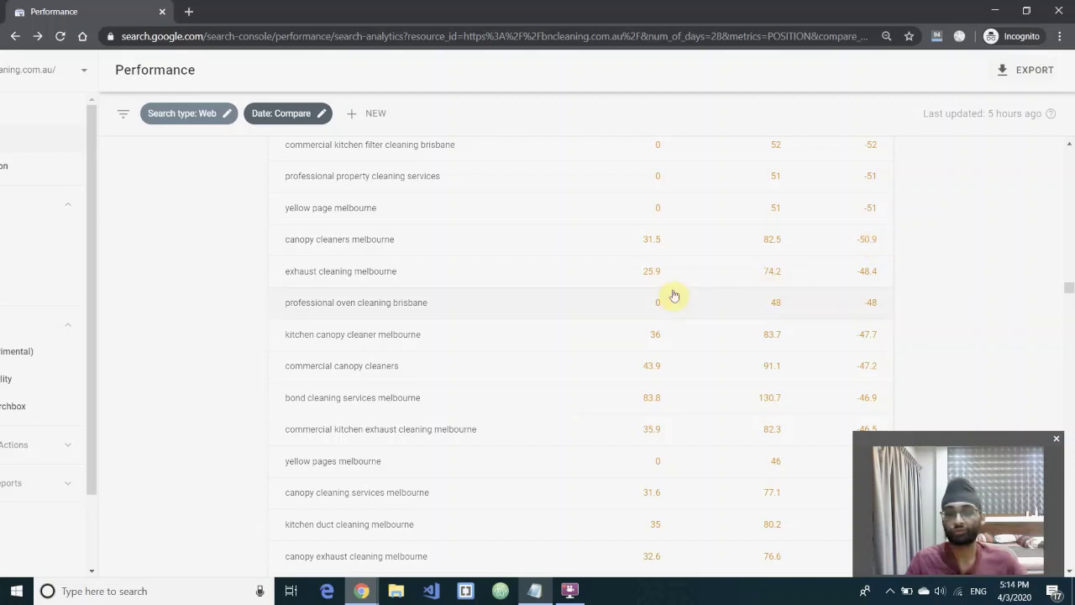
- Examine the 28-day position changes of moderately improved queries, such as exhaust cleaning, office cleaning melbourne, commercial kitchen cleaning and canopy duct cleaning melbourne
scroll(671, 303, down, 15)
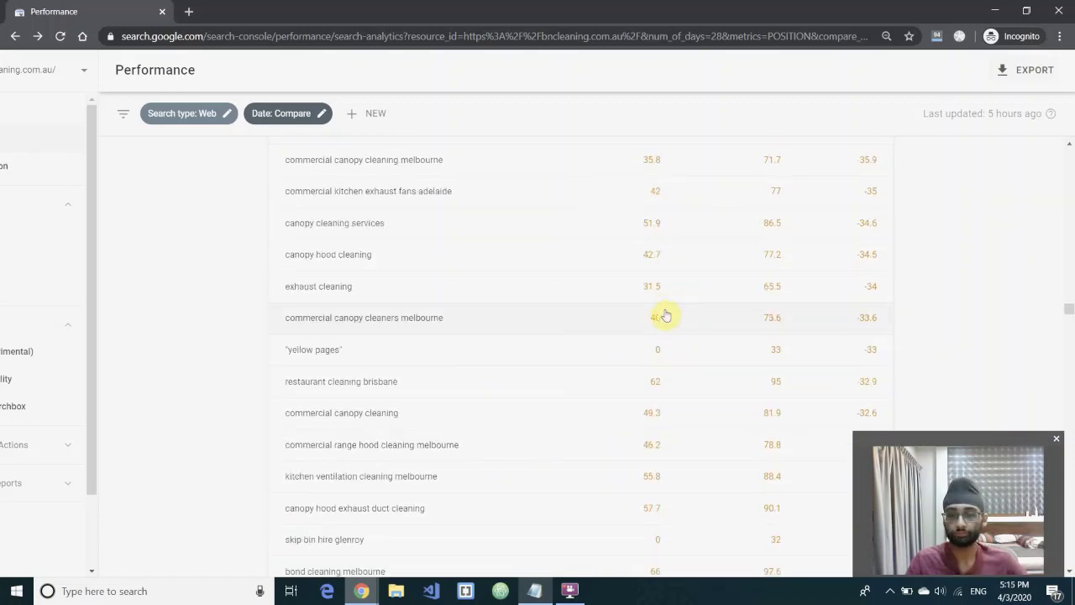
scroll(361, 285, down, 1)
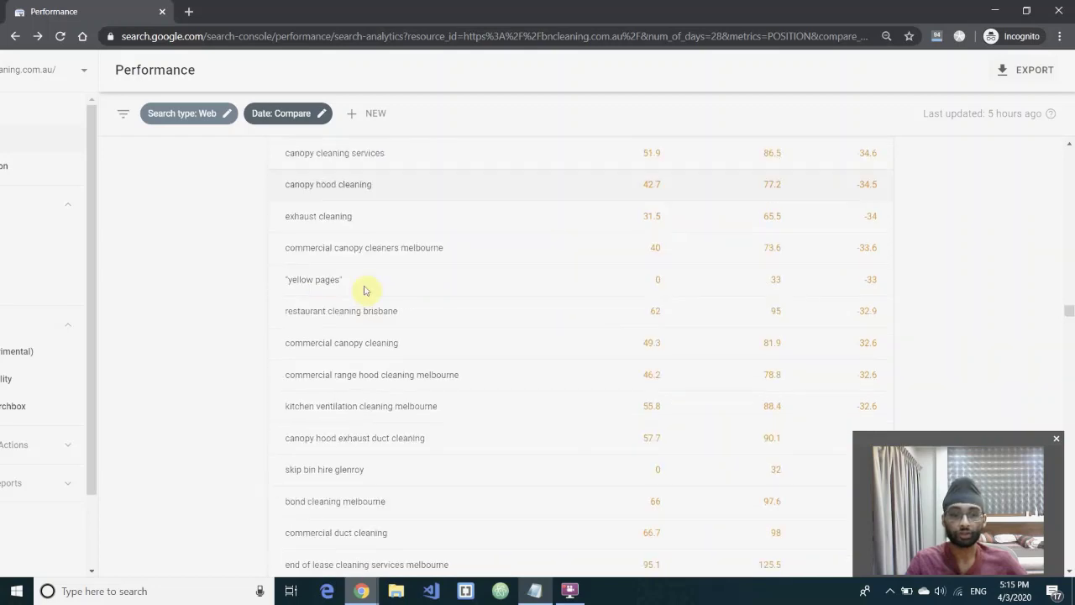
scroll(365, 290, down, 7)
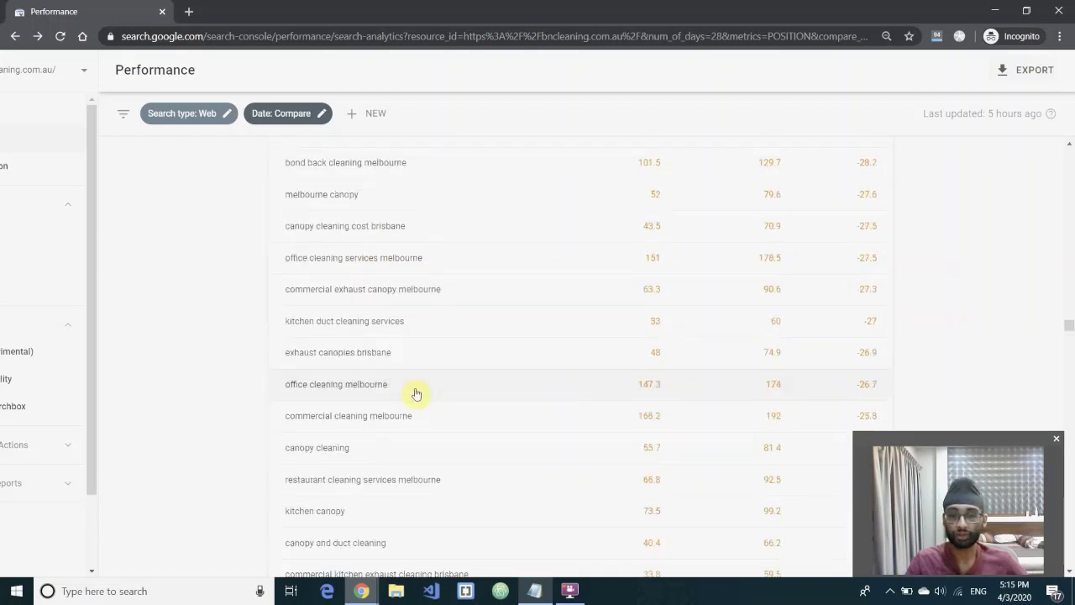
scroll(420, 337, down, 3)
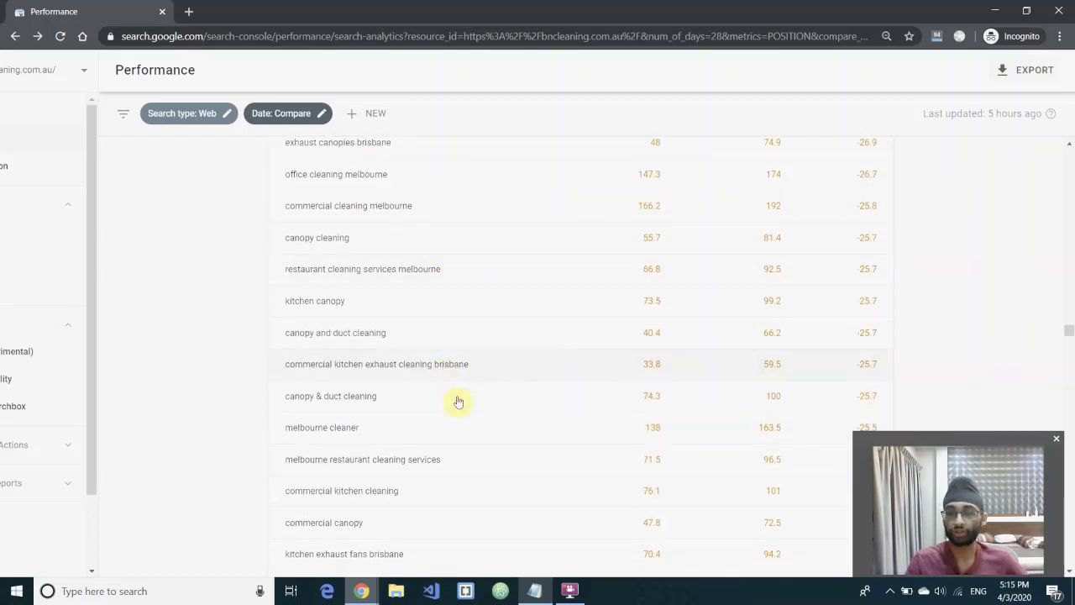
scroll(458, 402, down, 2)
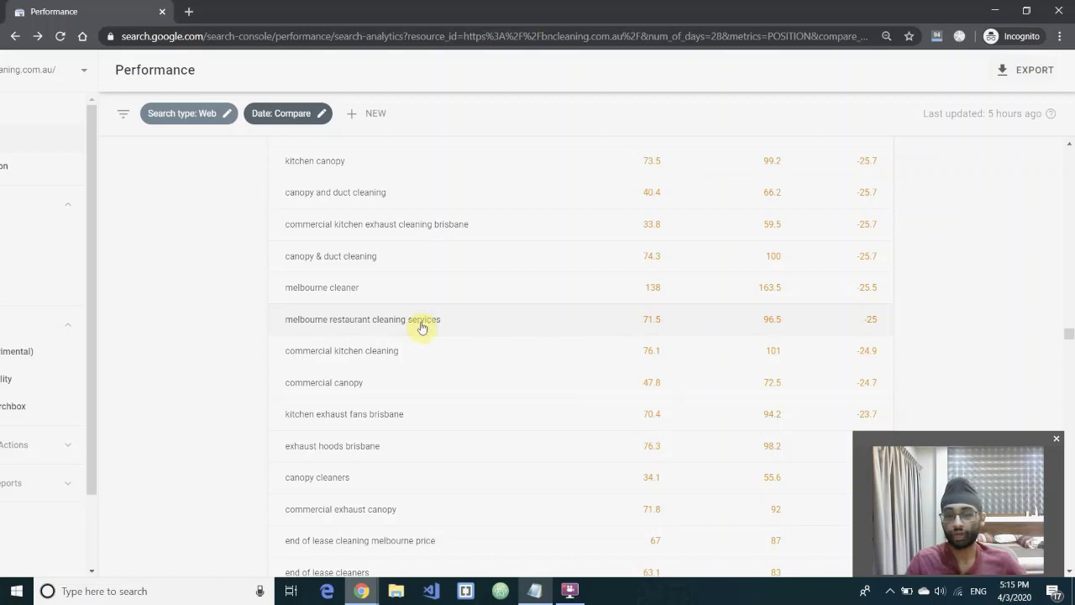
scroll(421, 327, down, 3)
scroll(422, 328, down, 3)
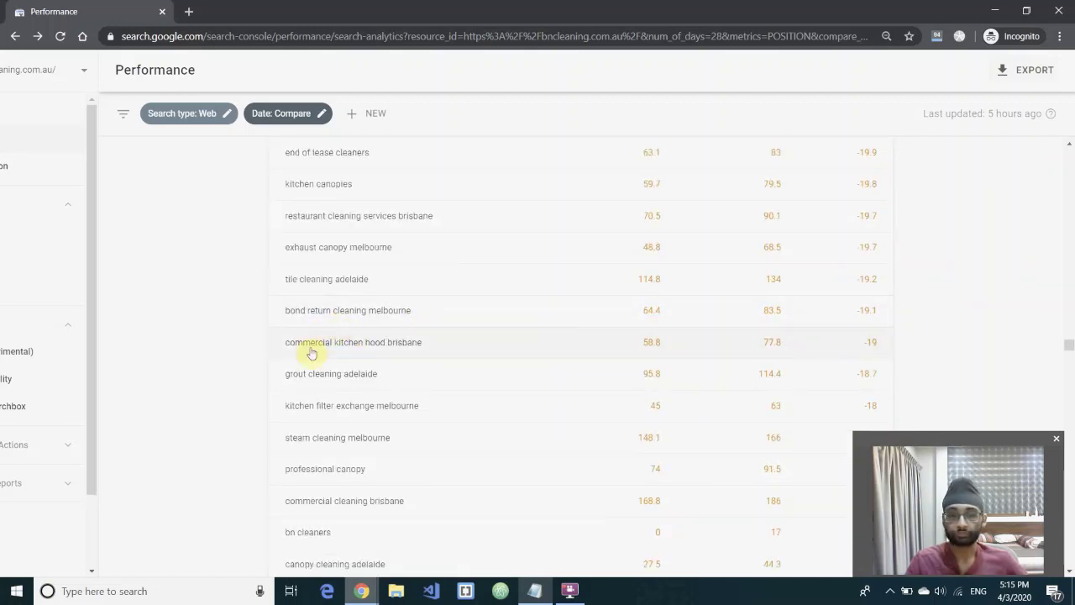
scroll(307, 351, down, 3)
scroll(315, 395, down, 1)
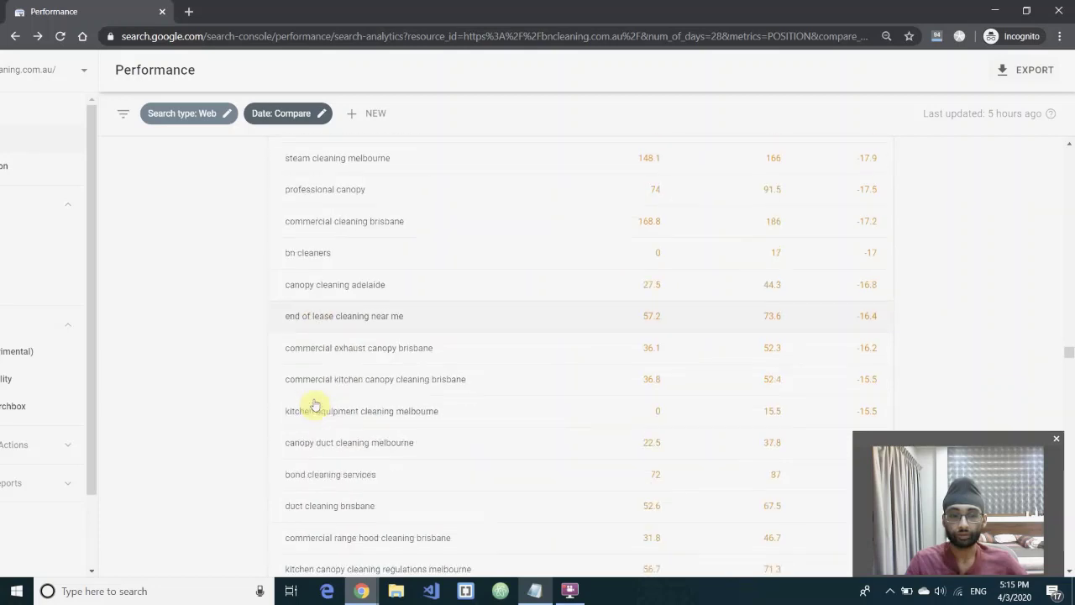
scroll(315, 414, down, 2)
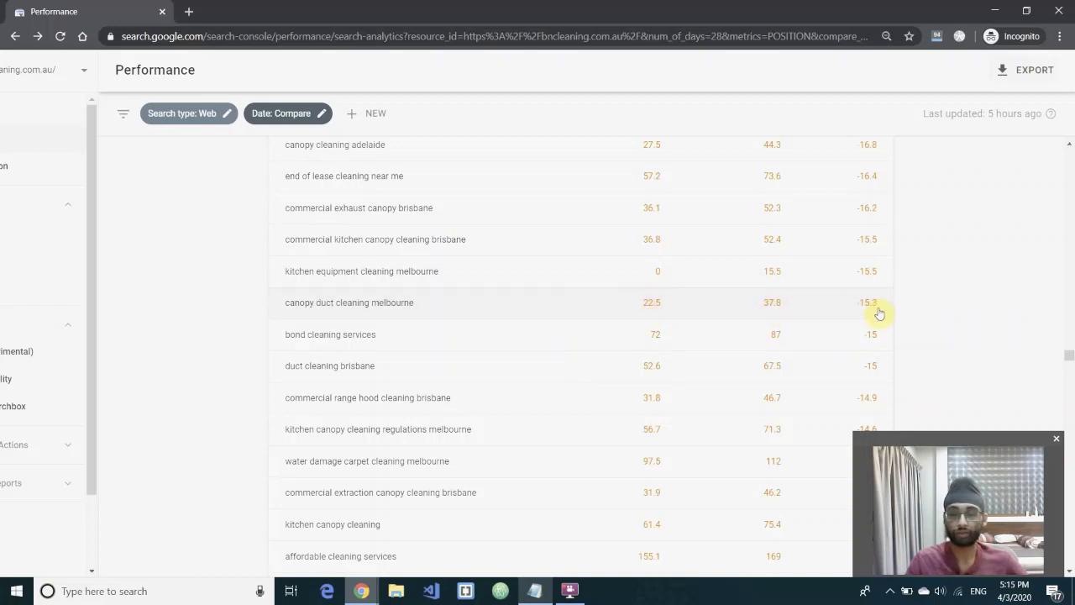
- Examine the position changes of the queries with small differences, such as canopy cleaners brisbane, commercial canopy cleaning brisbane and oven cleaning adelaide
scroll(605, 392, down, 5)
scroll(606, 393, down, 15)
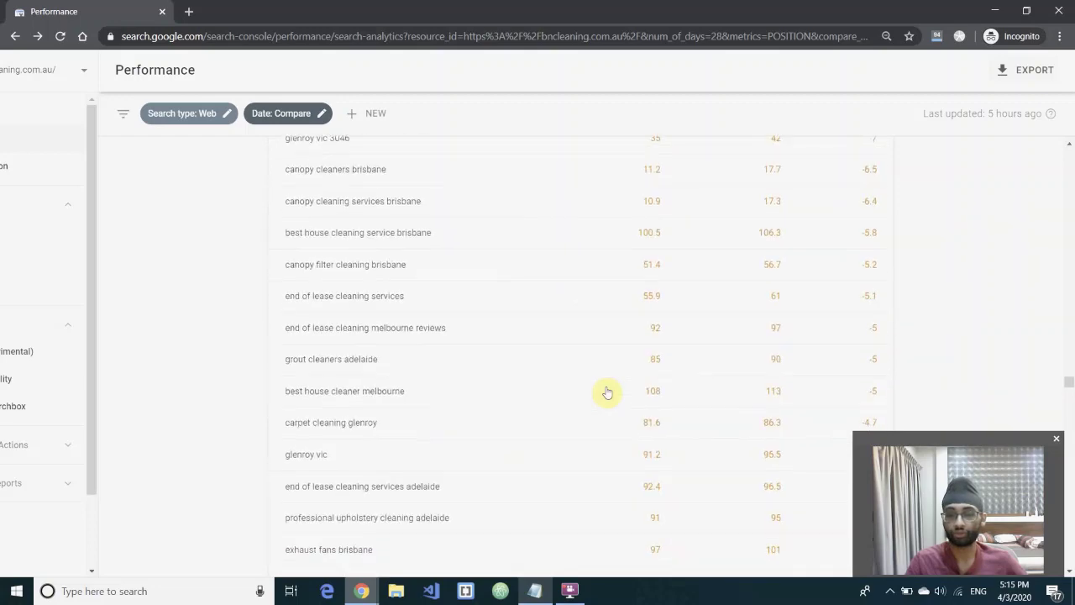
scroll(600, 322, down, 15)
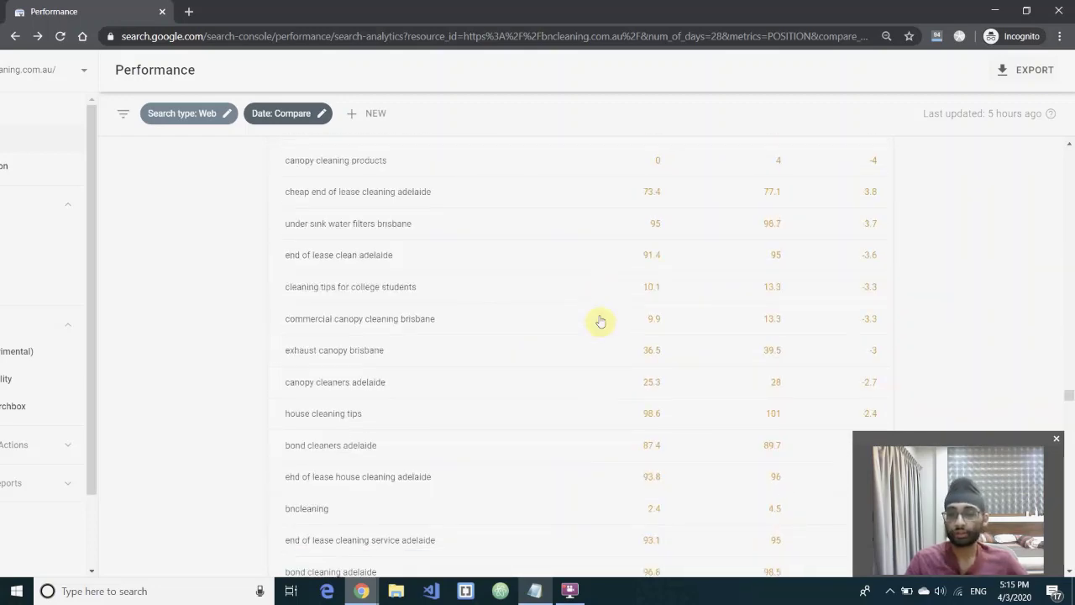
scroll(600, 322, down, 1)
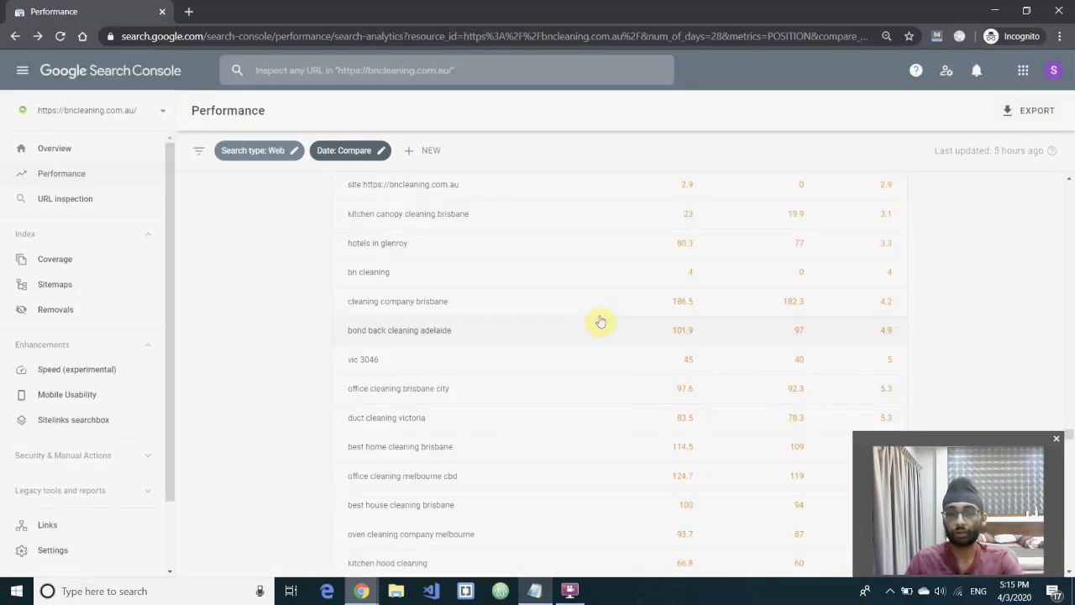
scroll(397, 353, up, 8)
scroll(401, 362, up, 8)
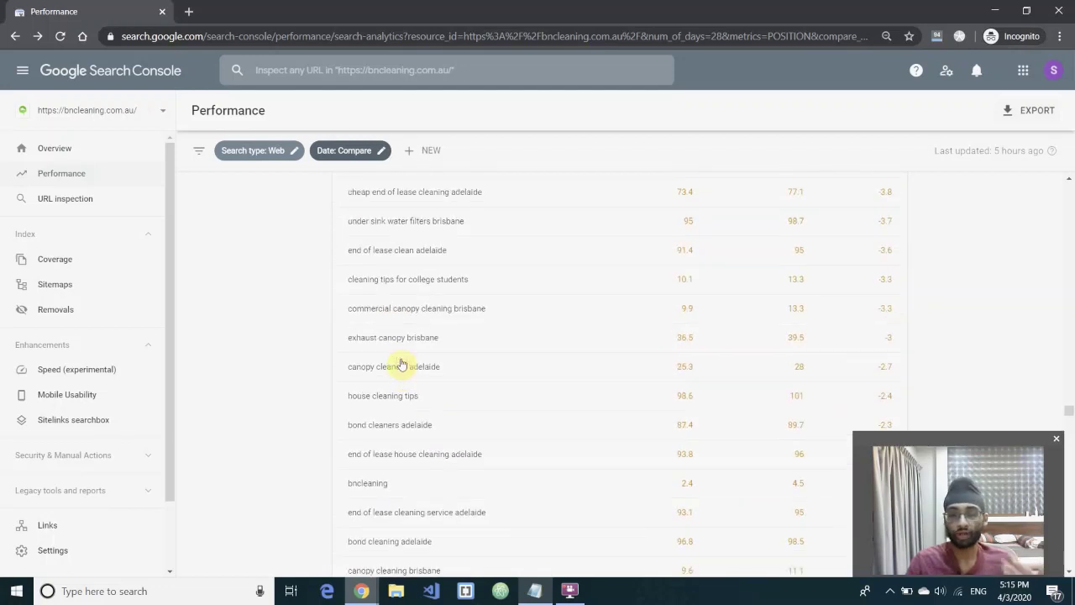
scroll(401, 362, up, 2)
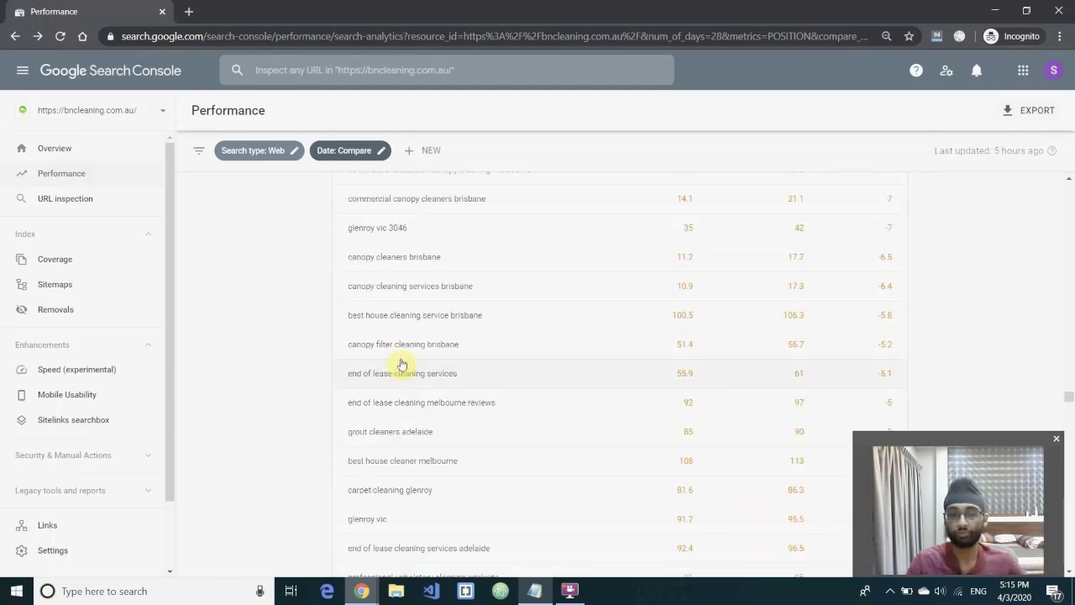
scroll(402, 363, up, 3)
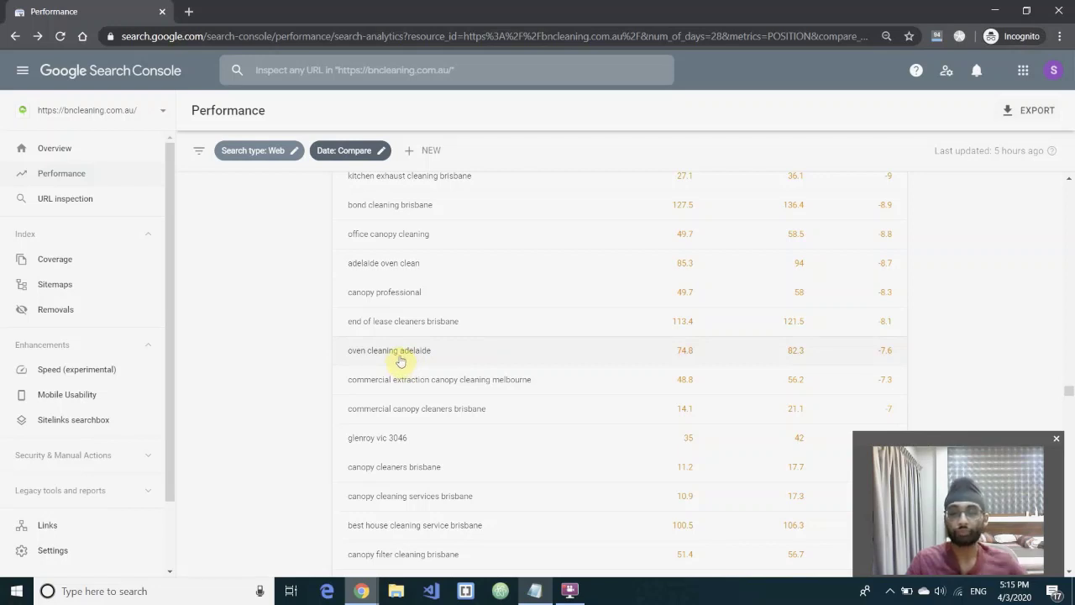
scroll(400, 358, up, 5)
scroll(401, 356, up, 10)
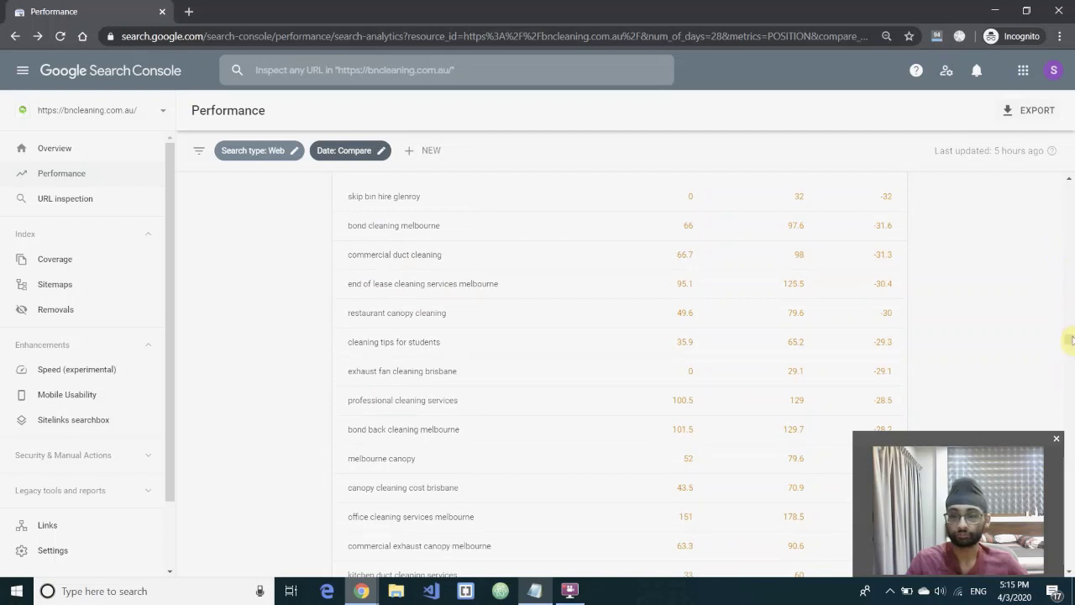
- Sort the queries table by position Difference in descending order and review the first queries and the report summary
drag(1069, 340, 1056, 182)
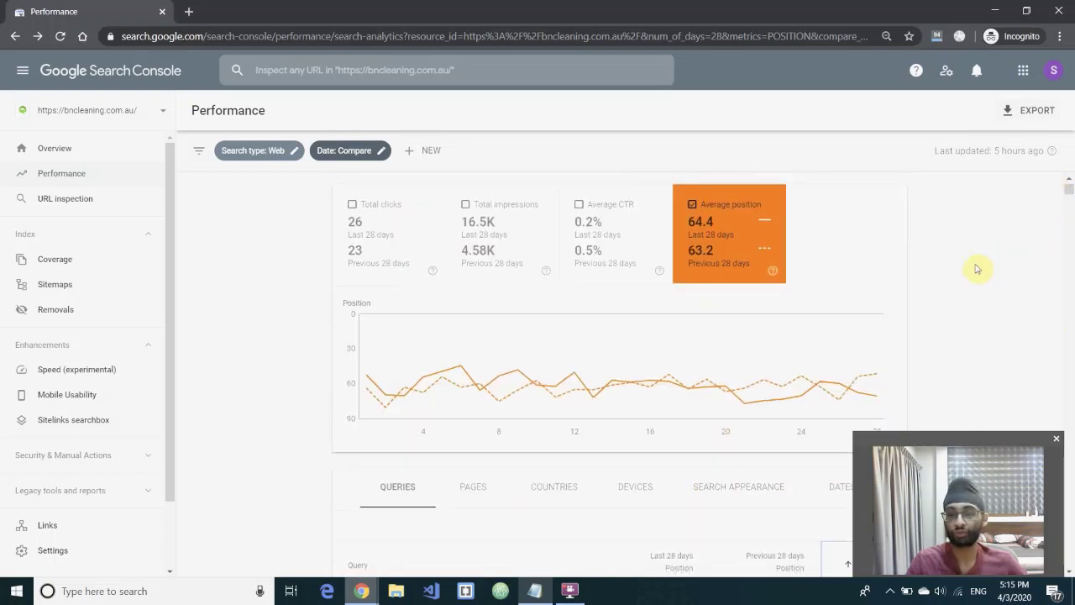
scroll(957, 294, down, 5)
click(895, 299)
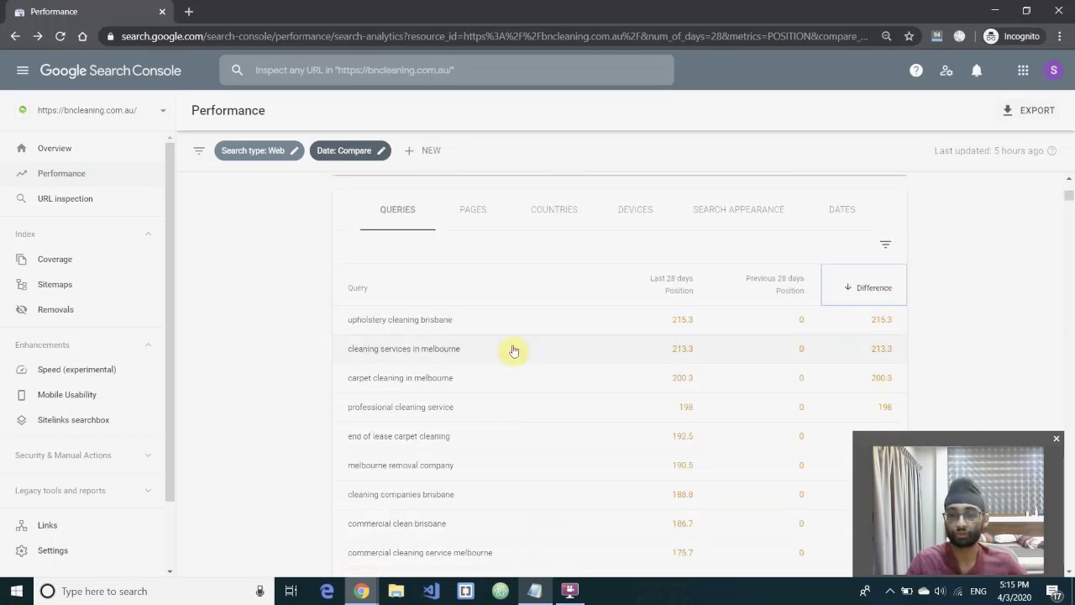
scroll(379, 448, down, 1)
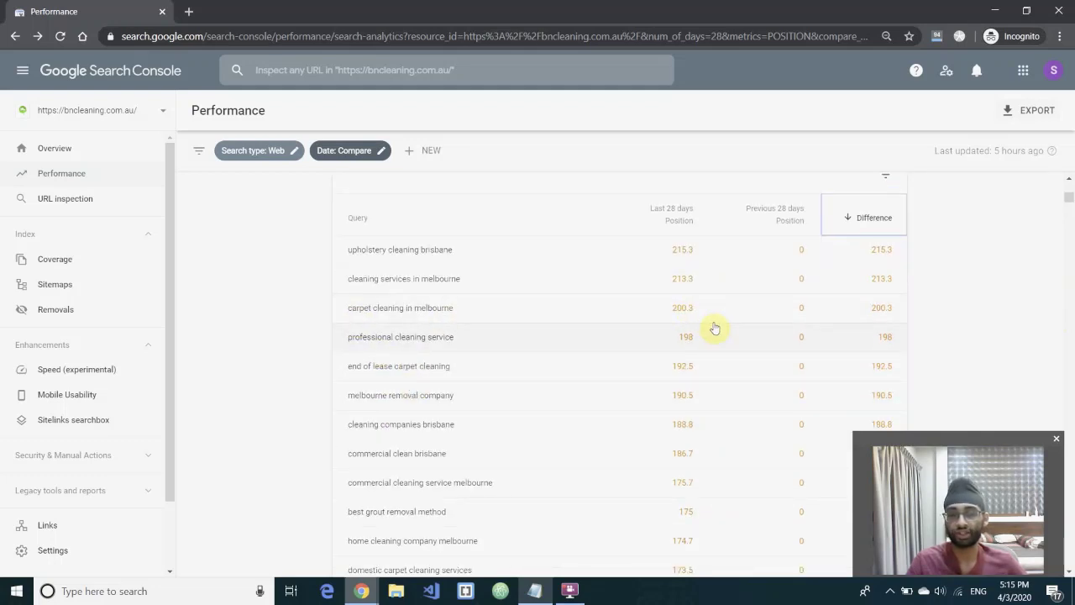
scroll(326, 320, up, 5)
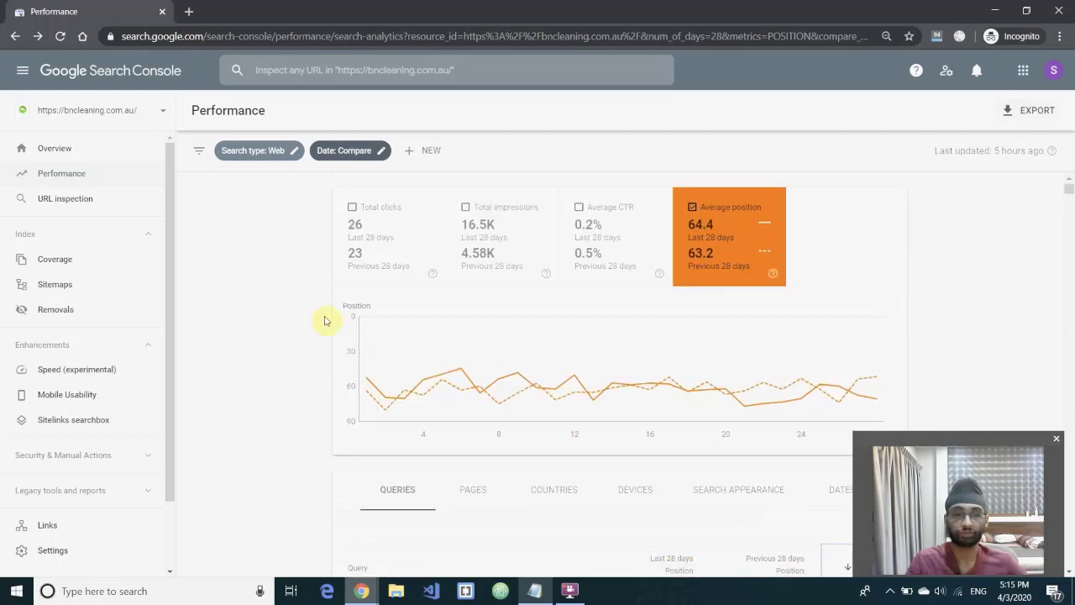
- Switch to the campaign notes in Notepad and highlight the strategy lines on on-page improvement, blog content and building backlinks
click(534, 590)
drag(538, 407, 472, 278)
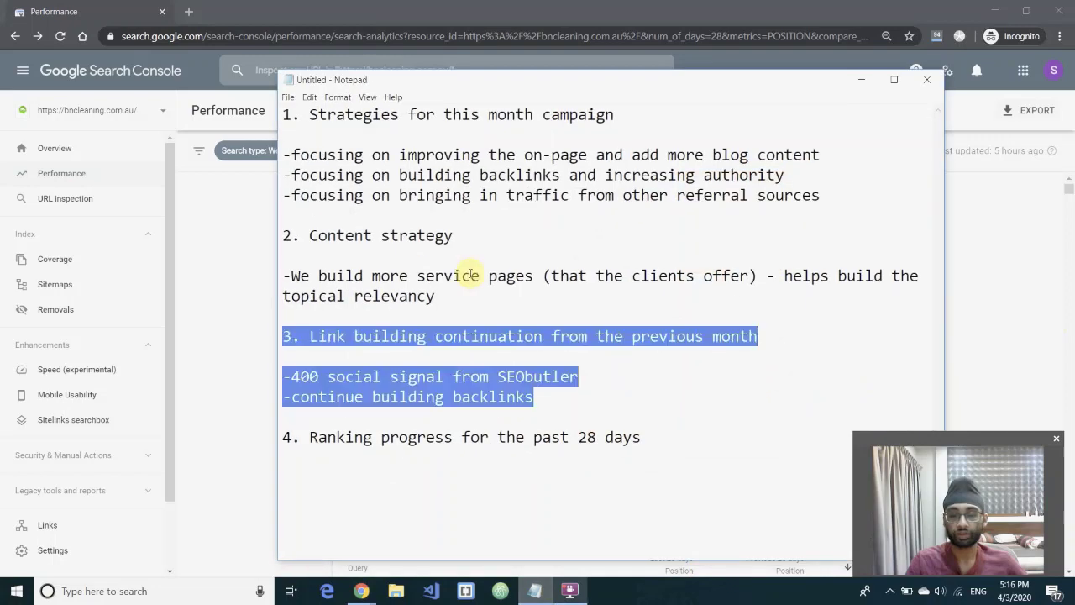
click(439, 211)
drag(294, 155, 470, 174)
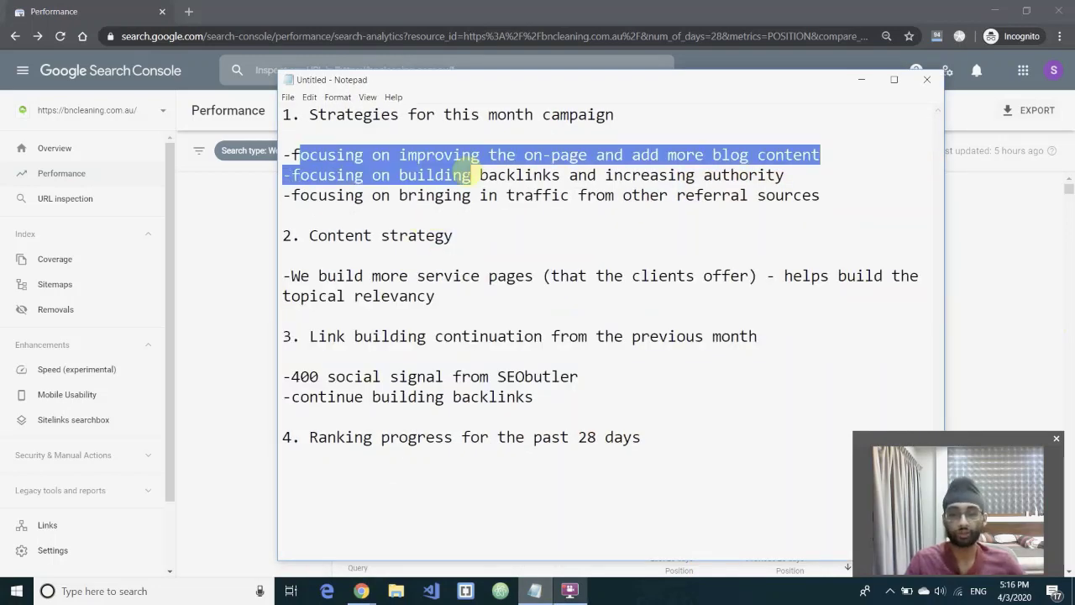
click(438, 177)
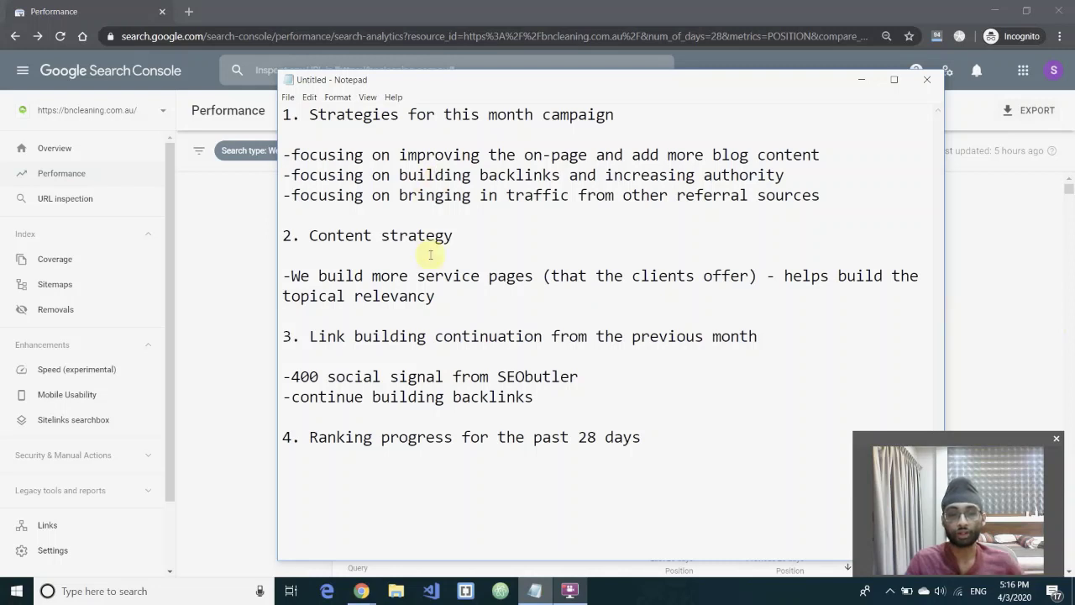
- Review the content strategy note on building more service pages, highlighting "topical relevancy"
click(356, 279)
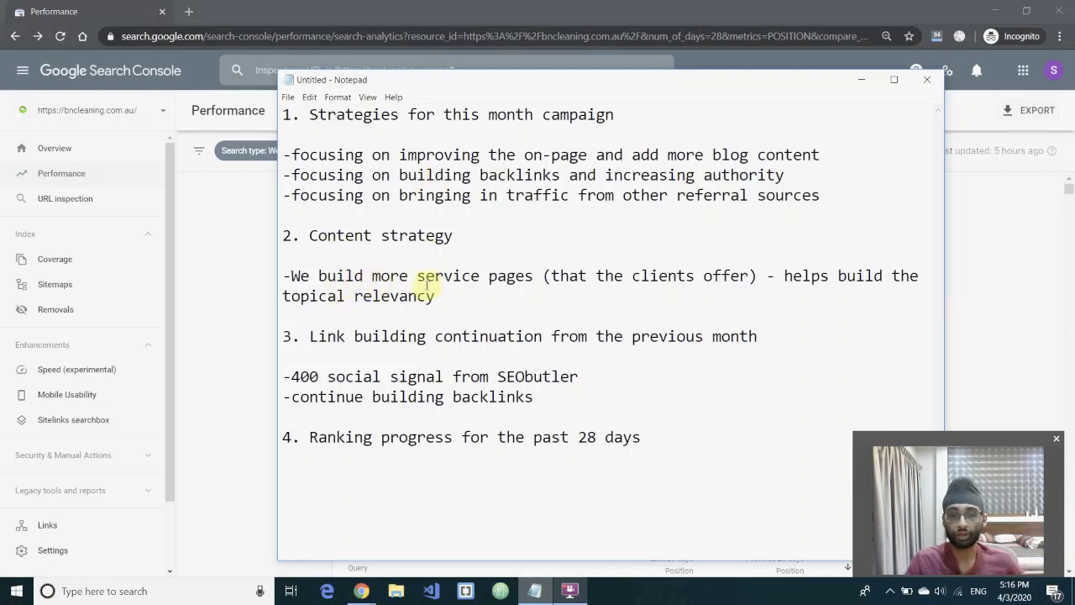
drag(436, 295, 279, 297)
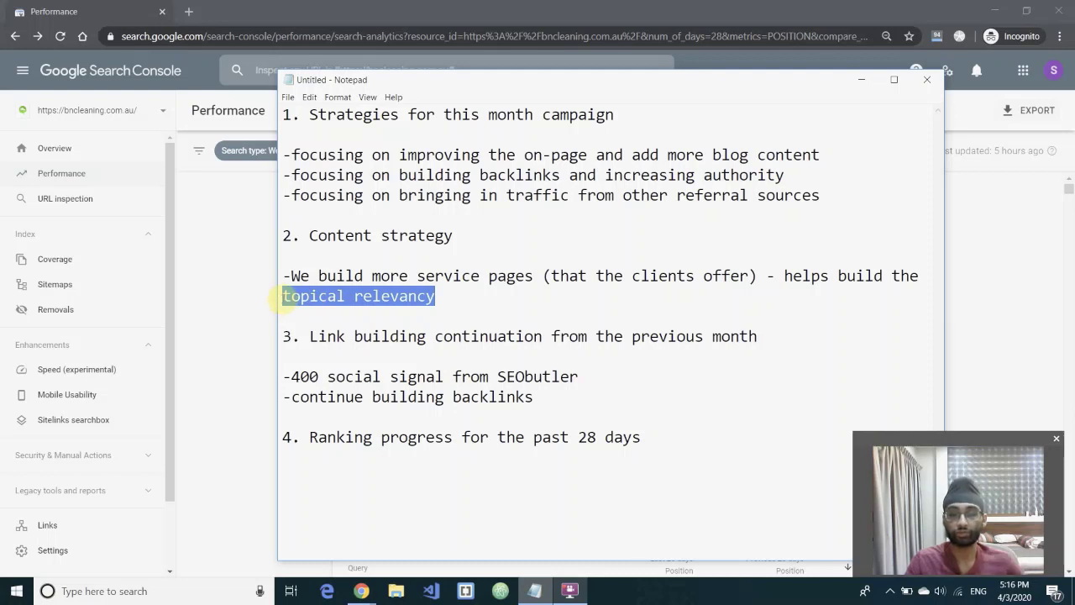
click(427, 304)
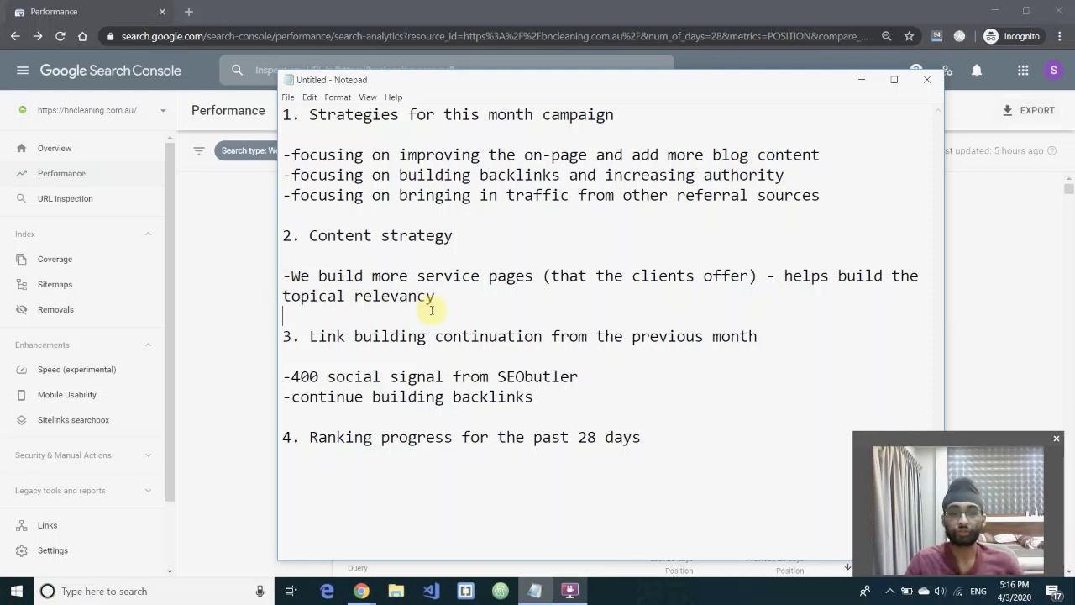
drag(433, 299, 276, 288)
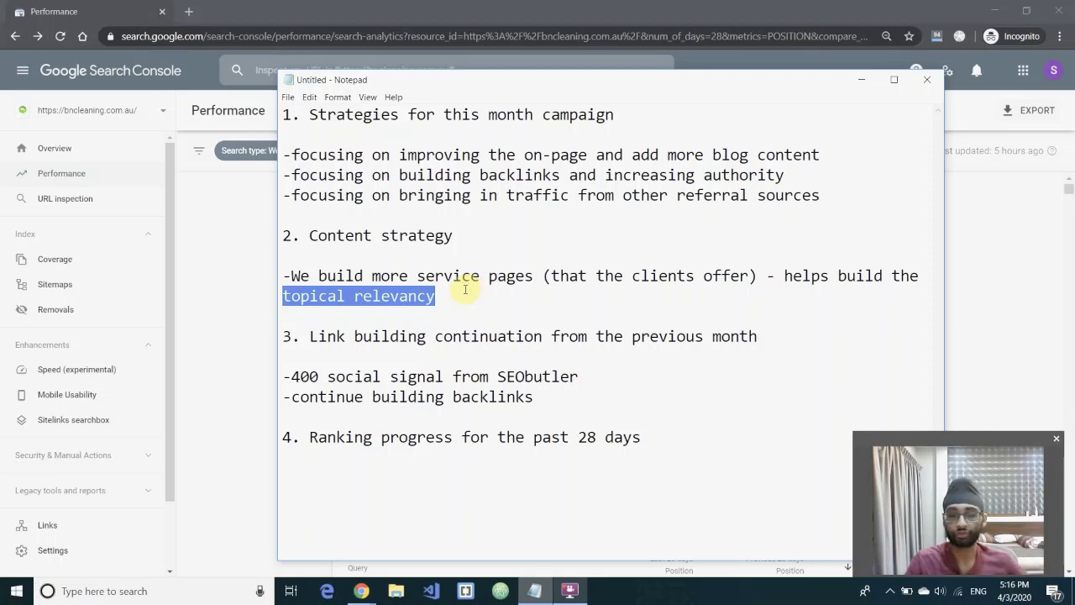
- Review the link building notes, highlighting the backlinks and authority strategy and "social signal from SEObutler"
drag(354, 174, 677, 174)
click(489, 397)
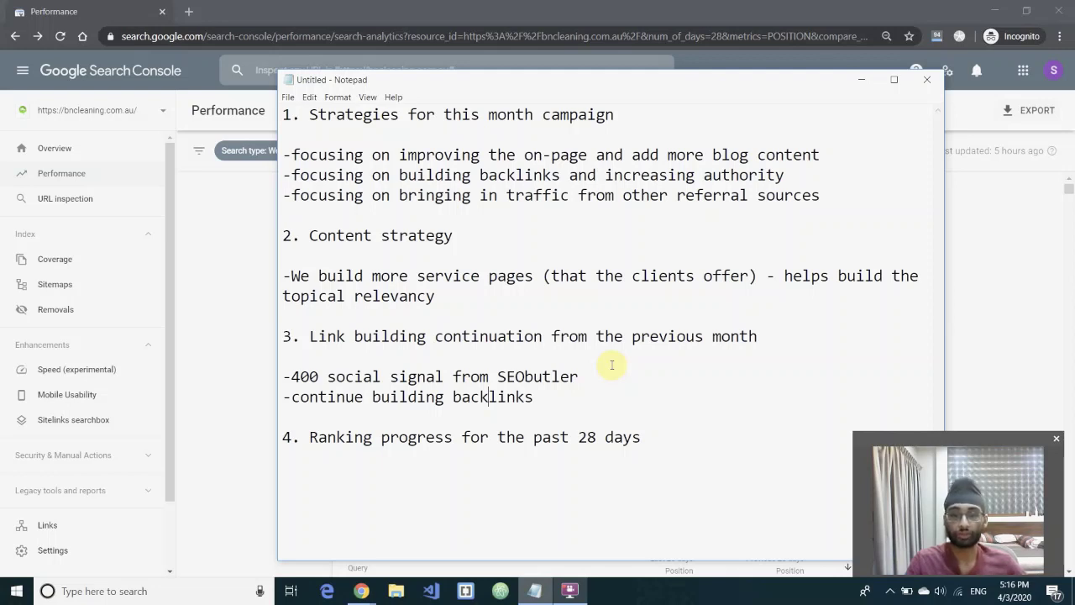
mouse_move(345, 376)
mouse_down()
mouse_move(579, 377)
mouse_move(307, 357)
mouse_move(334, 378)
mouse_up()
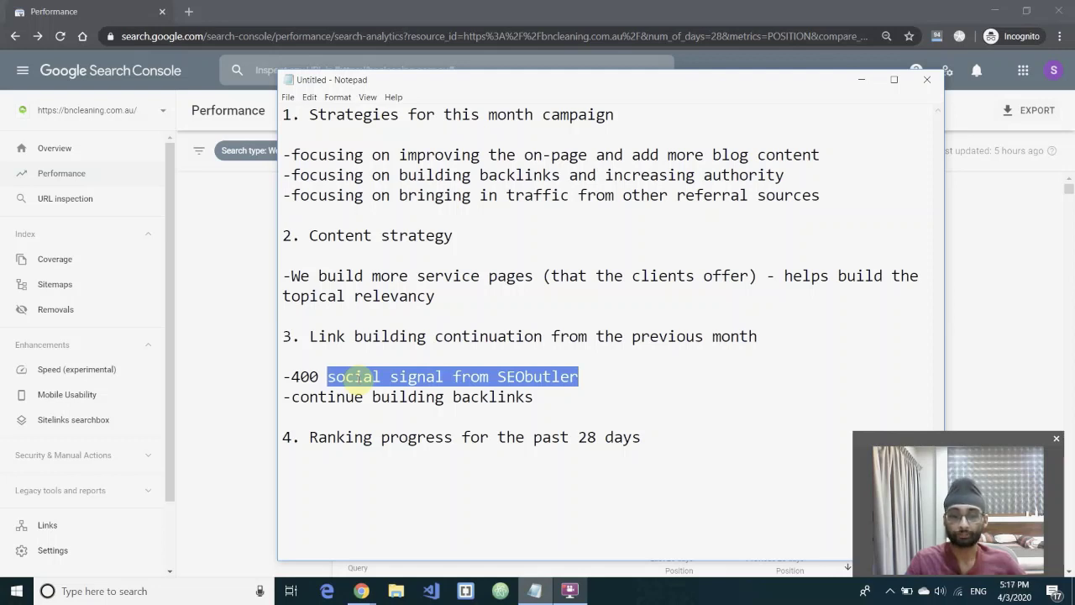
click(569, 411)
drag(579, 382, 336, 376)
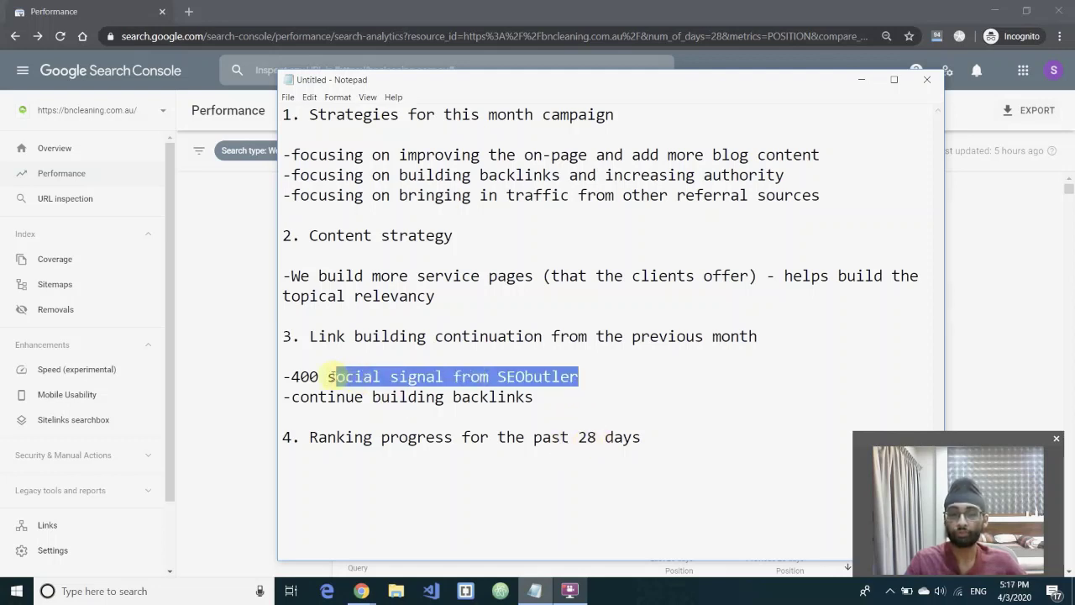
click(344, 396)
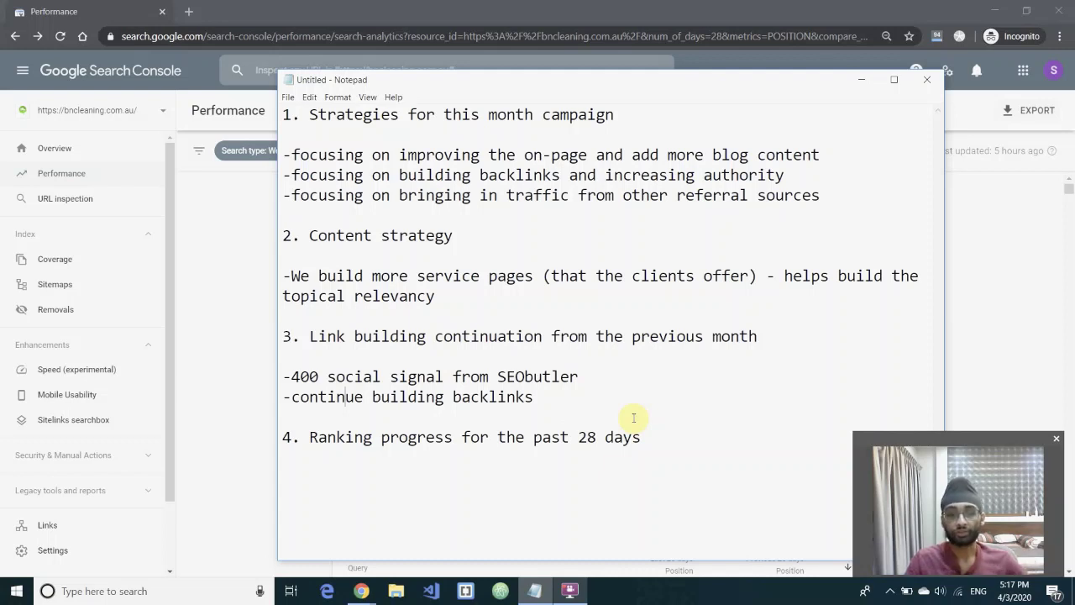
key(F9)
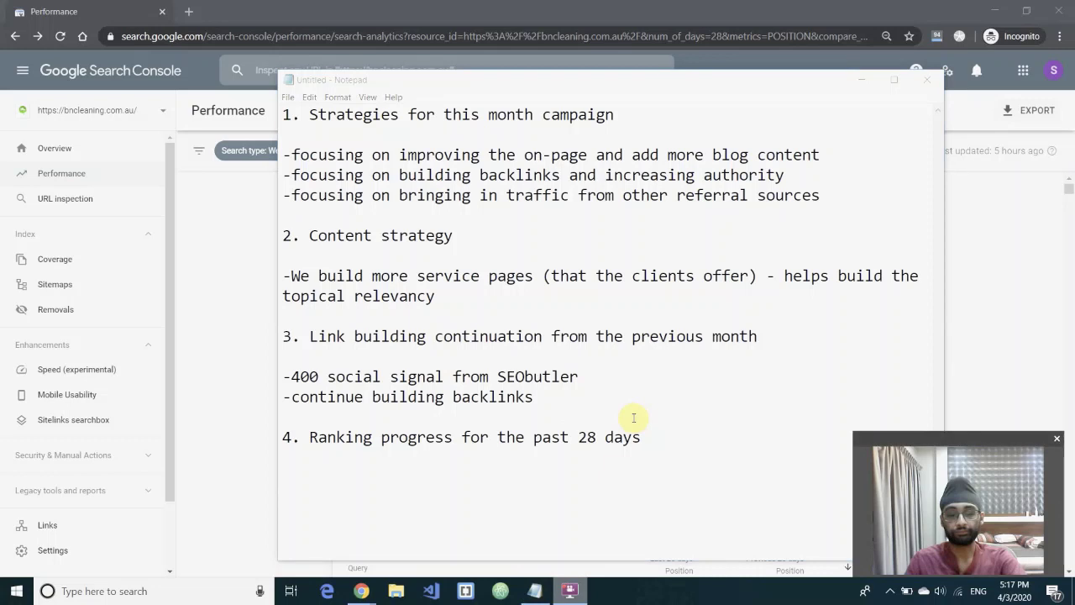